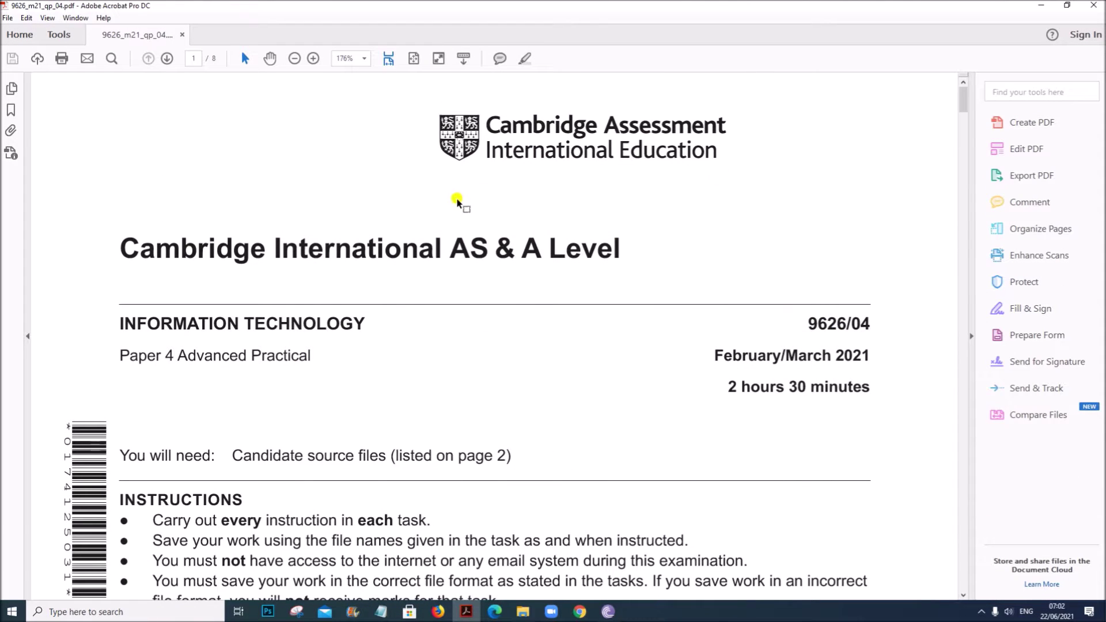
Examine the question paper's cover page and supplied source file list, and check the files in the Examination folder.
drag(118, 248, 599, 248)
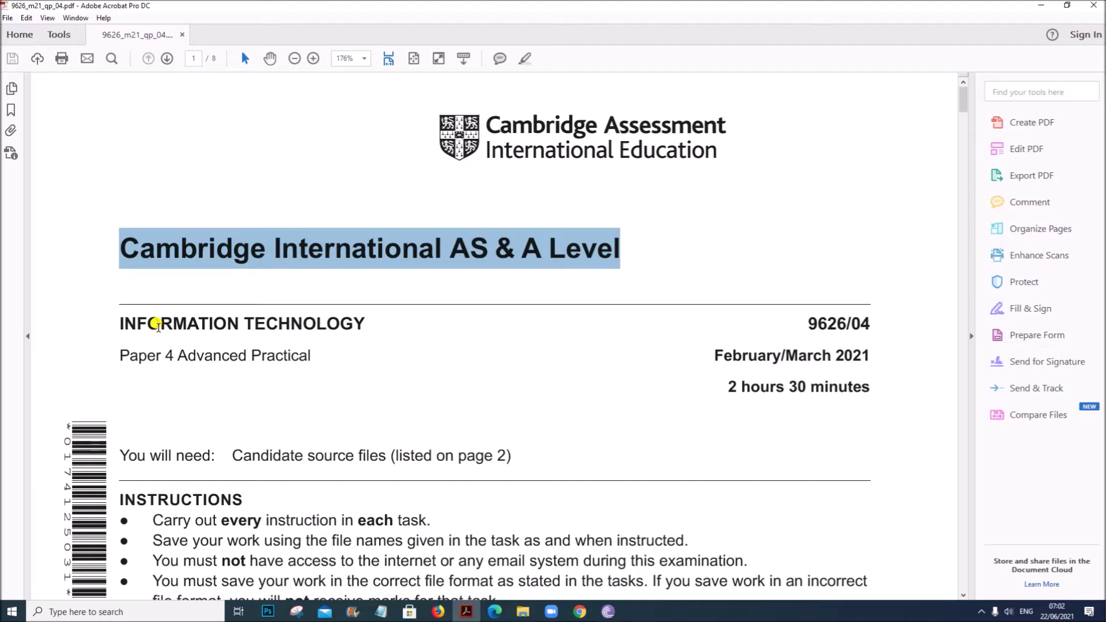
drag(116, 323, 312, 353)
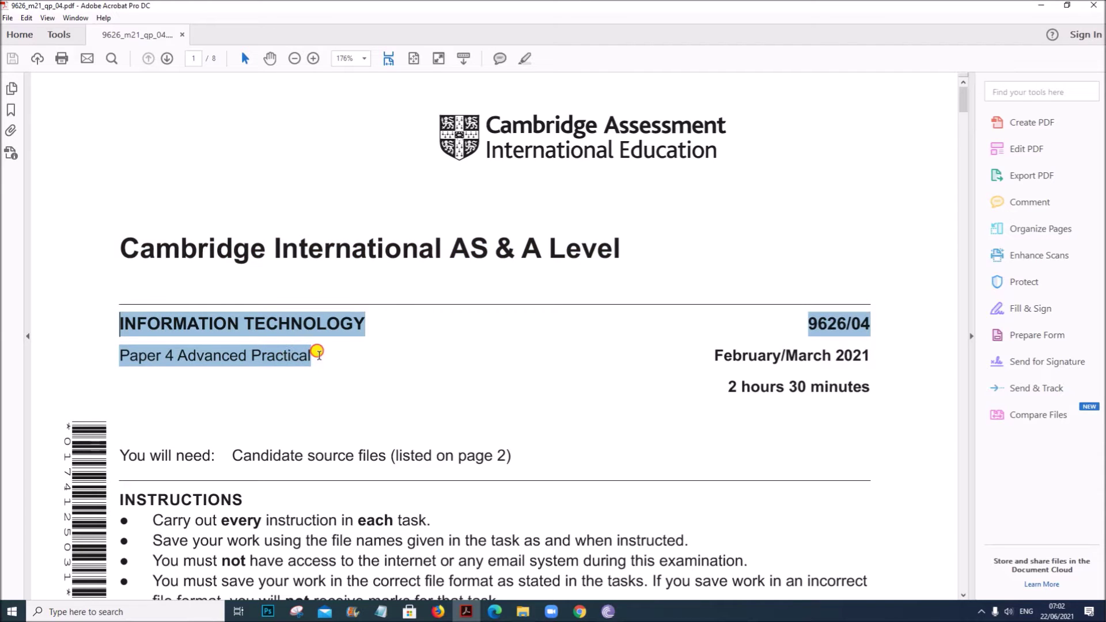
drag(713, 354, 882, 352)
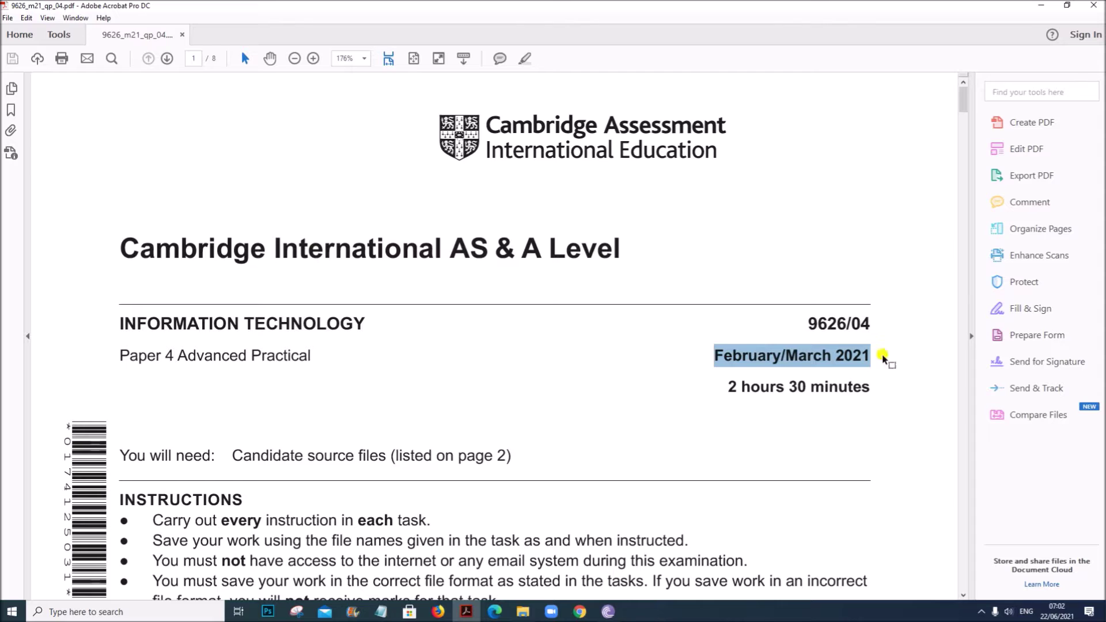
scroll(415, 351, down, 10)
scroll(413, 350, down, 10)
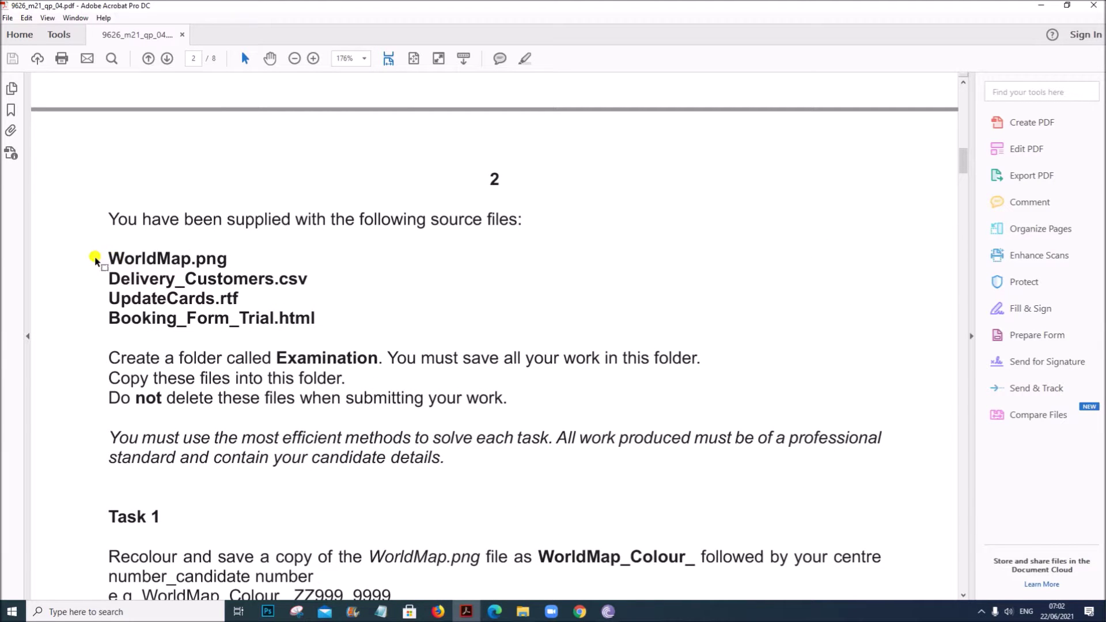
drag(109, 256, 319, 319)
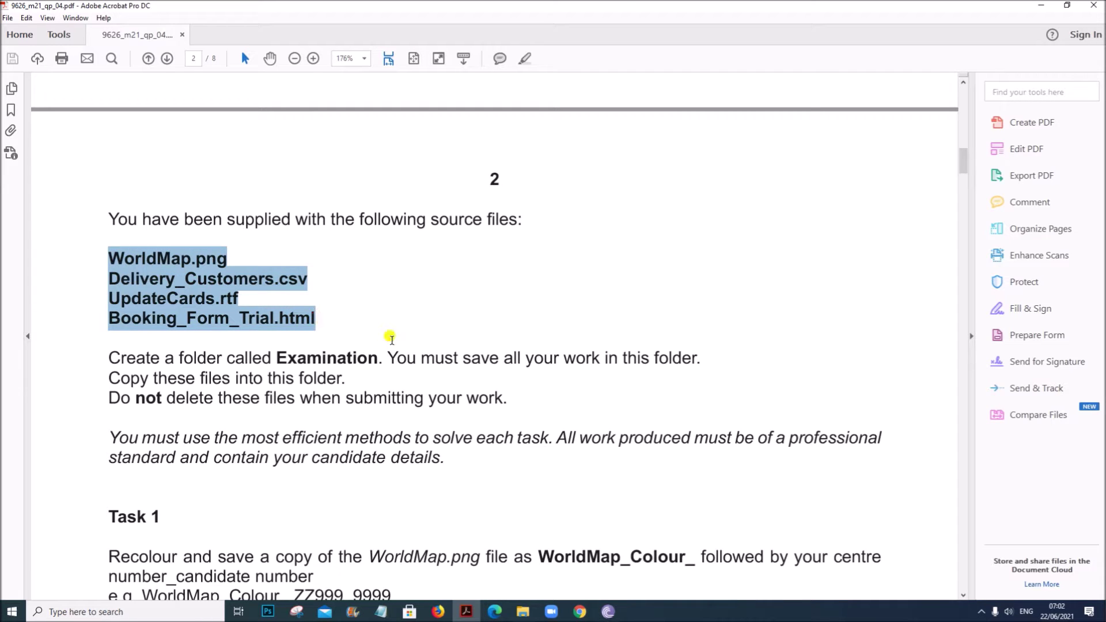
click(523, 612)
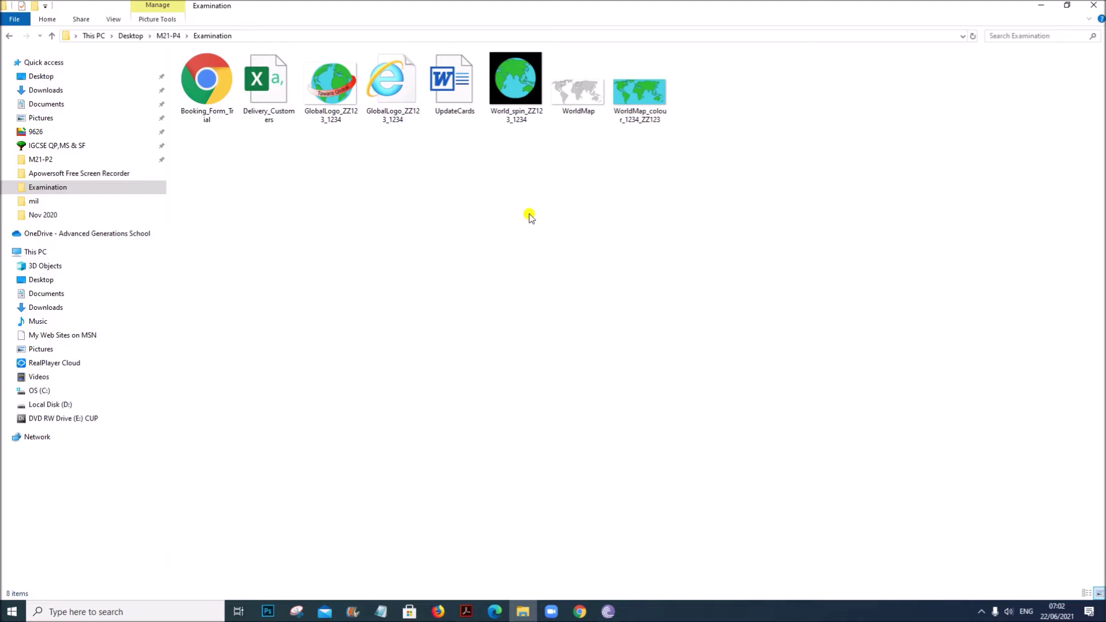
click(466, 611)
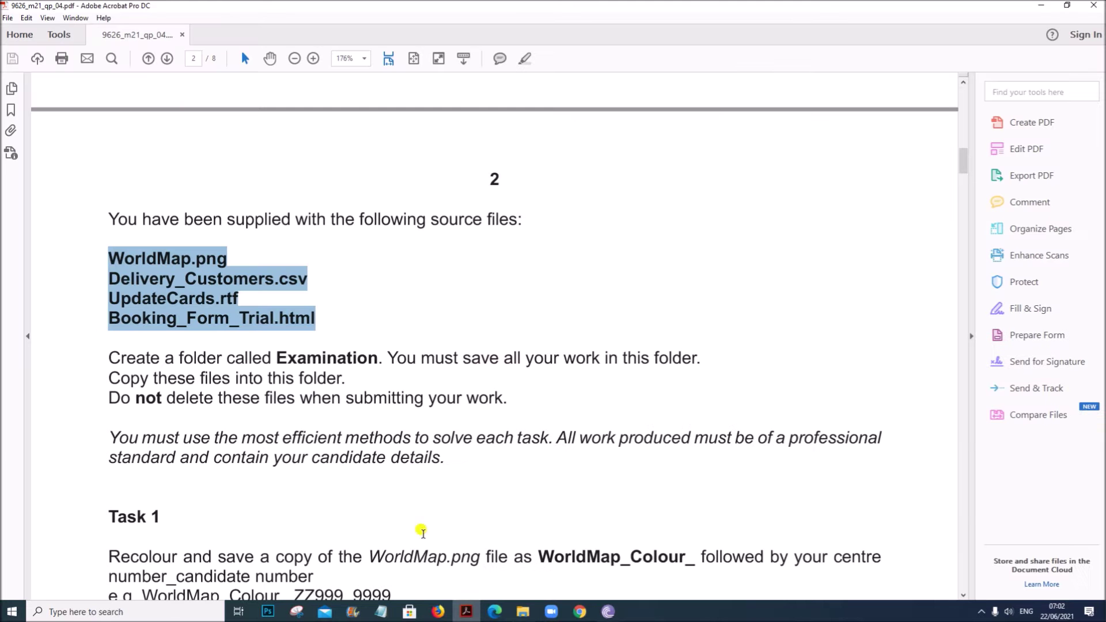
Go to Task 3 on page 4 of the question paper and read the requirements for the database, its name and its customer data.
scroll(191, 431, down, 3)
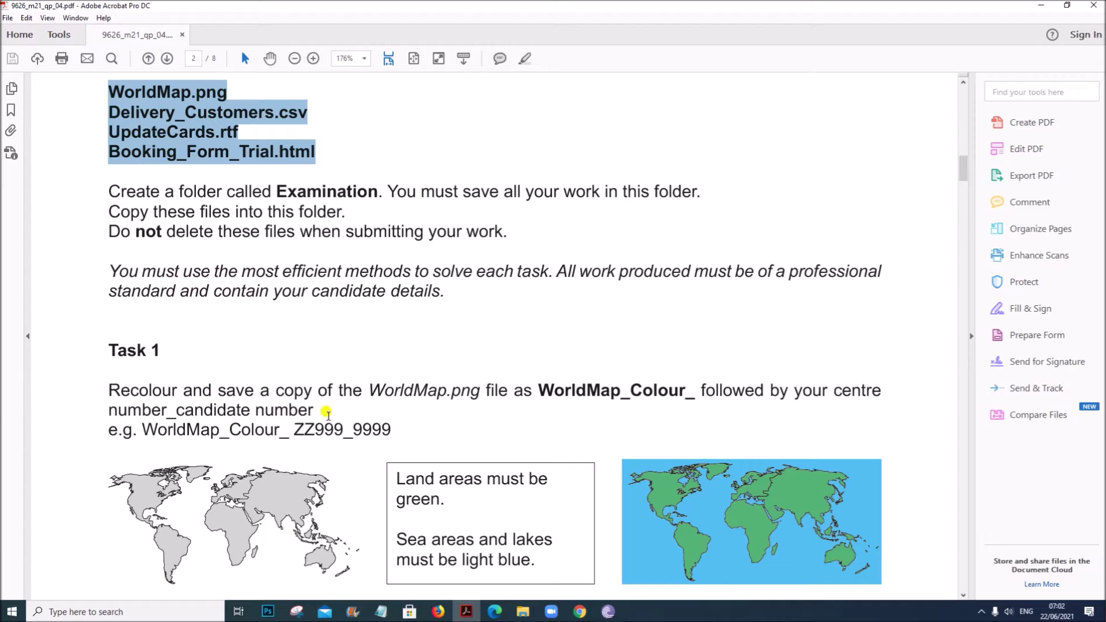
scroll(335, 425, down, 7)
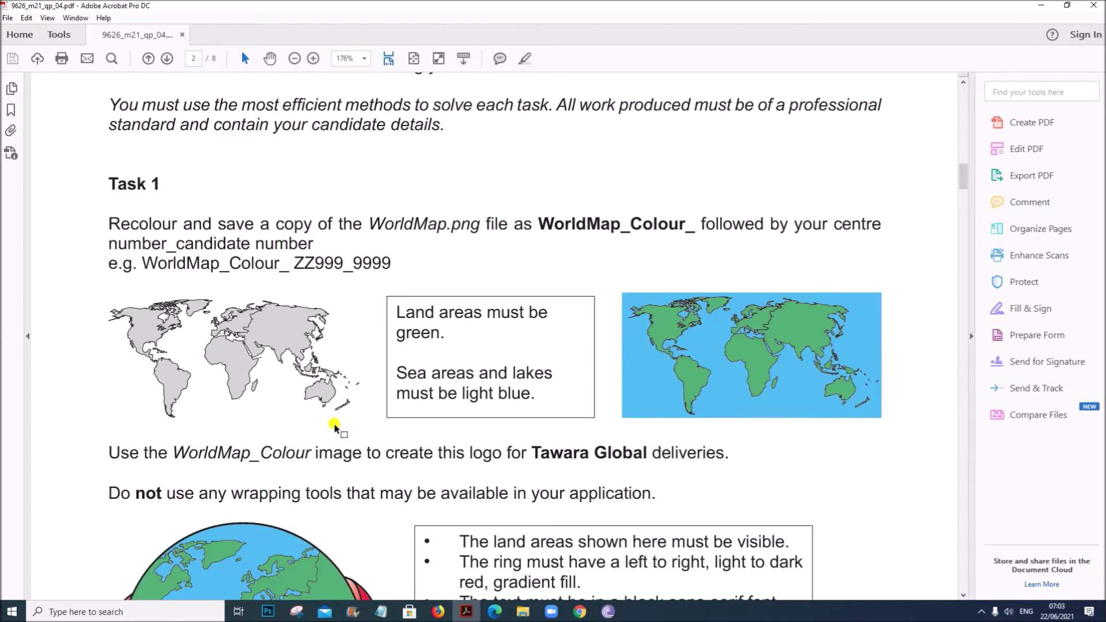
scroll(335, 427, down, 12)
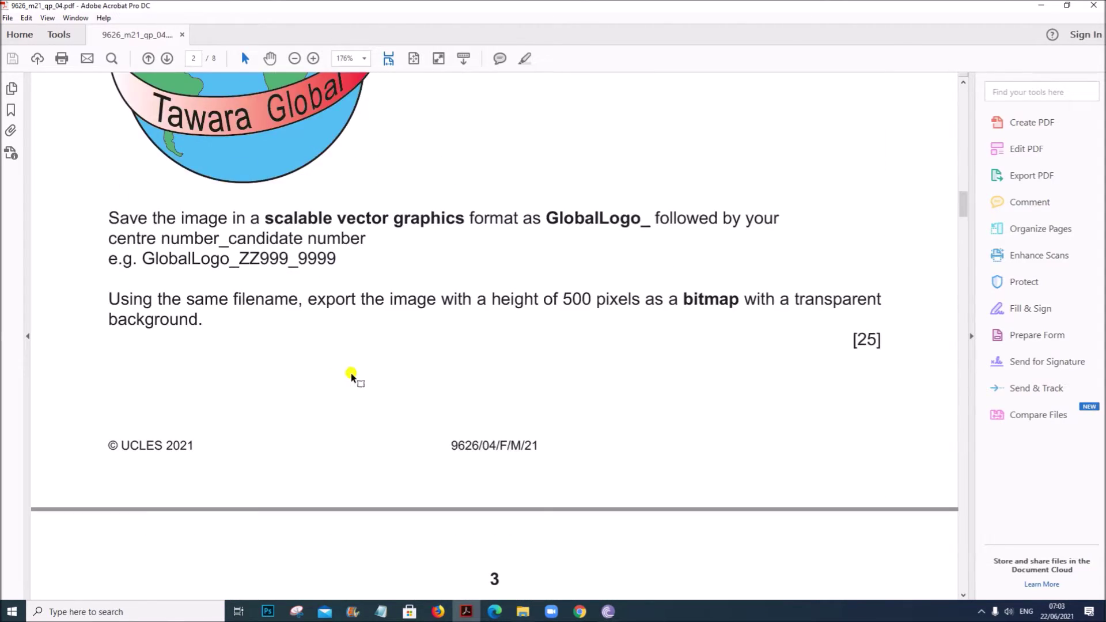
scroll(351, 378, down, 13)
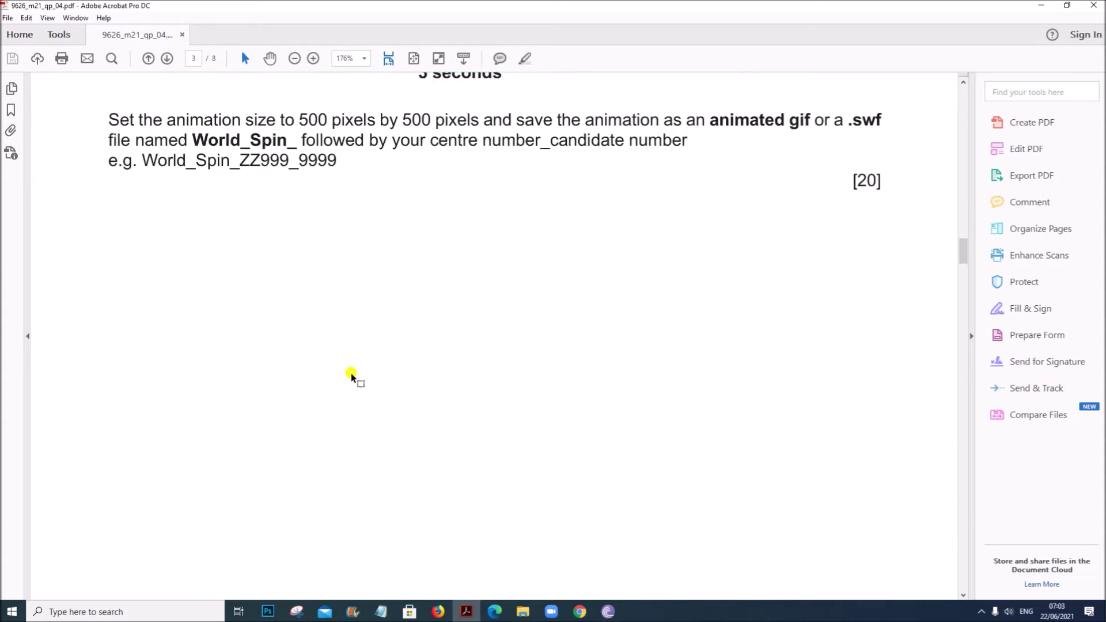
scroll(352, 375, down, 11)
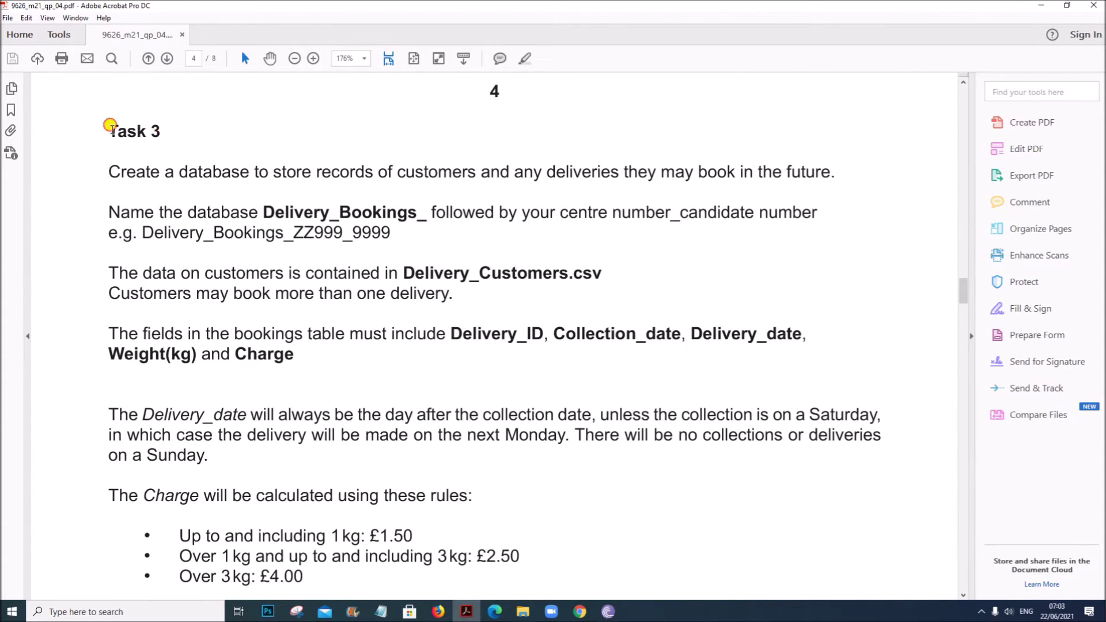
drag(108, 126, 163, 128)
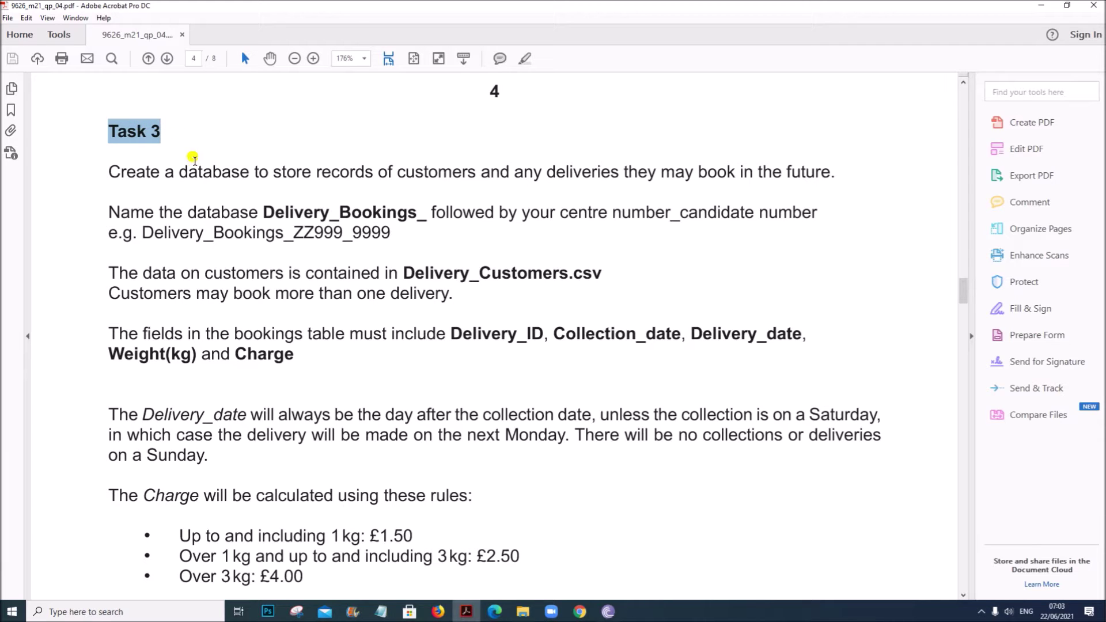
drag(109, 166, 823, 173)
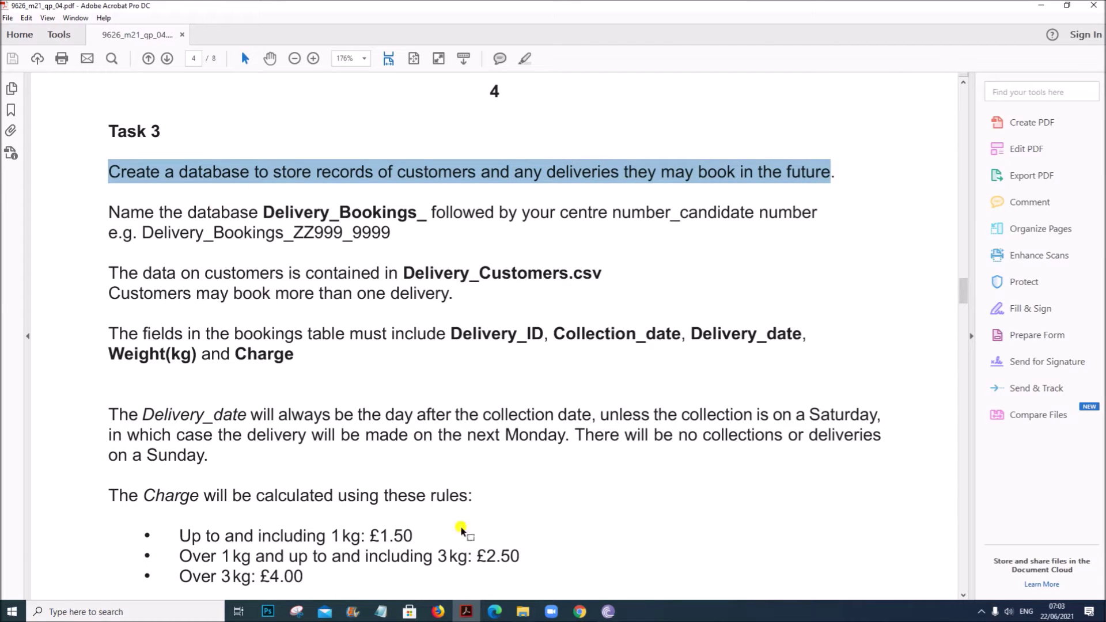
drag(195, 214, 593, 210)
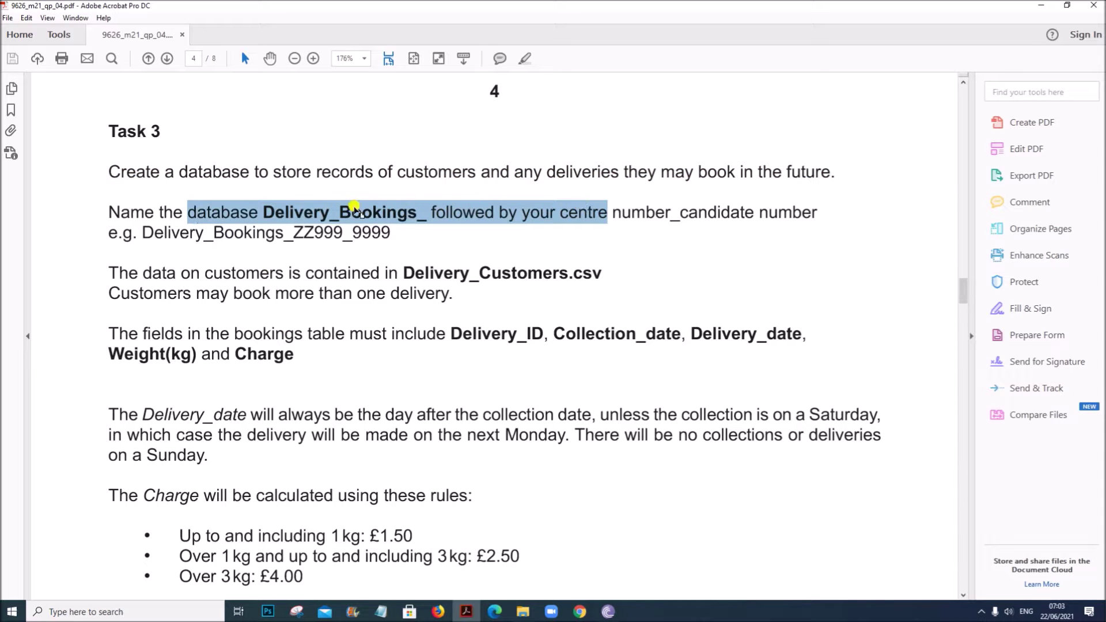
drag(115, 268, 517, 269)
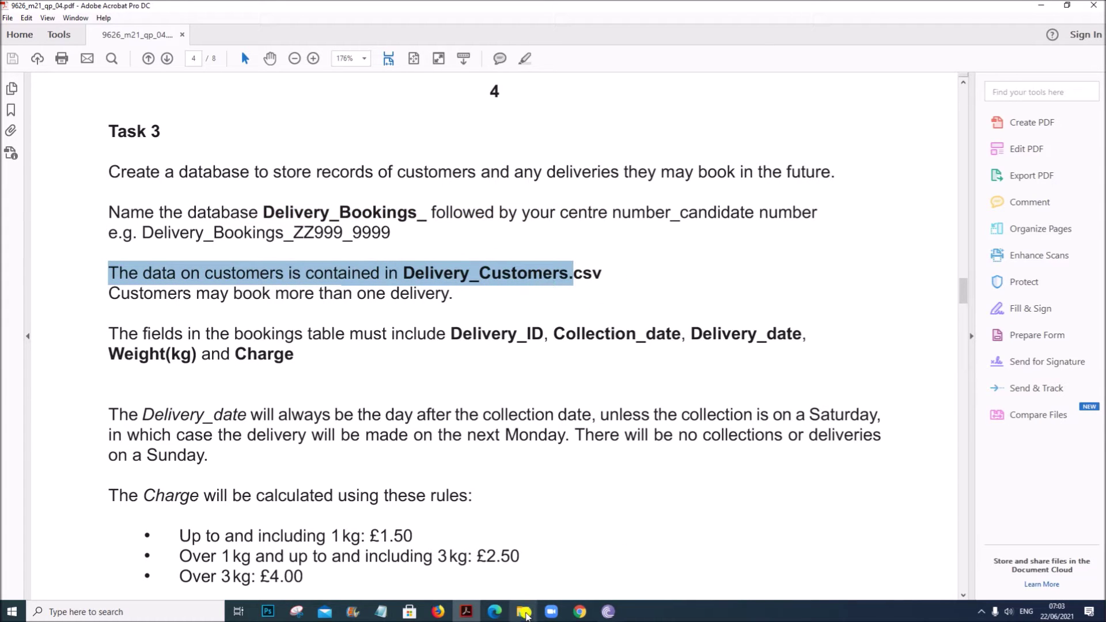
Open Delivery_Customers from the Examination folder in Excel, examine its header row and records at 150% zoom, and close it.
click(525, 616)
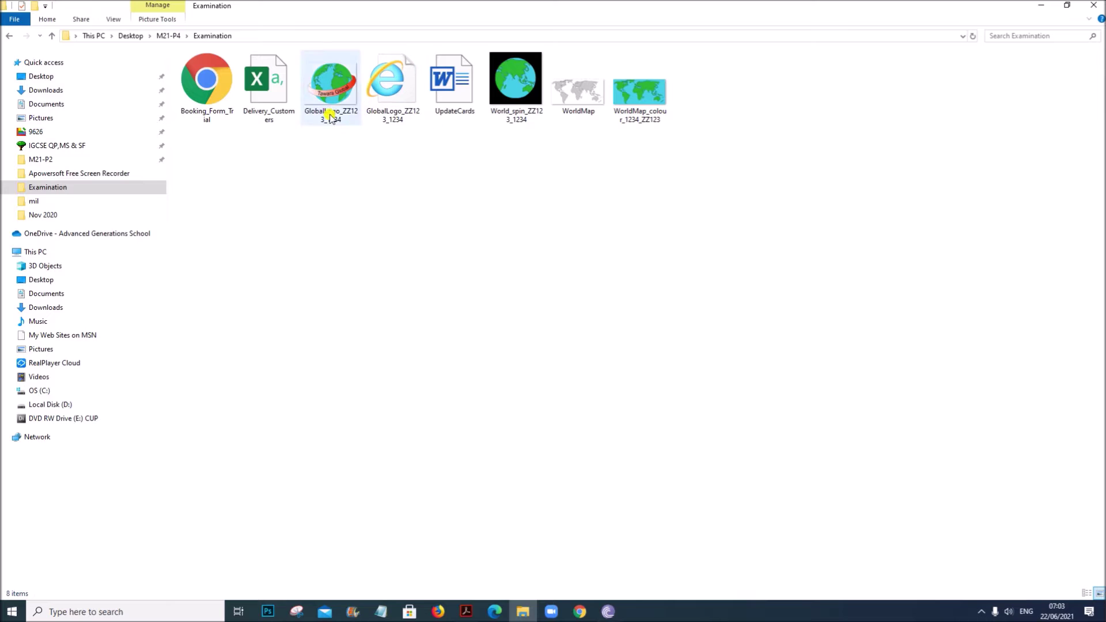
click(274, 99)
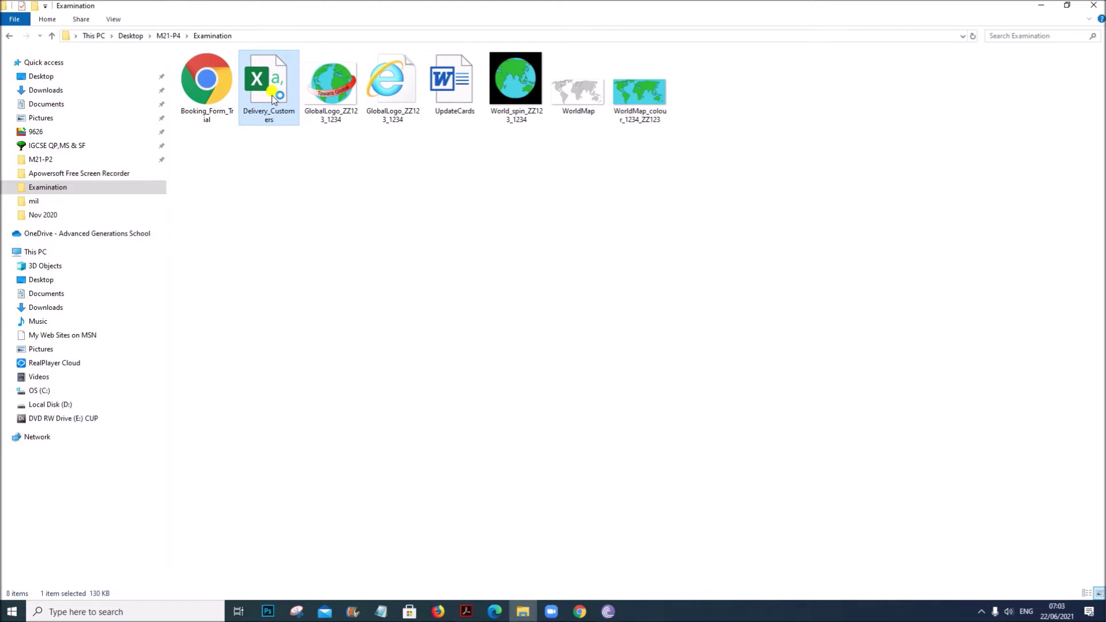
double_click(274, 99)
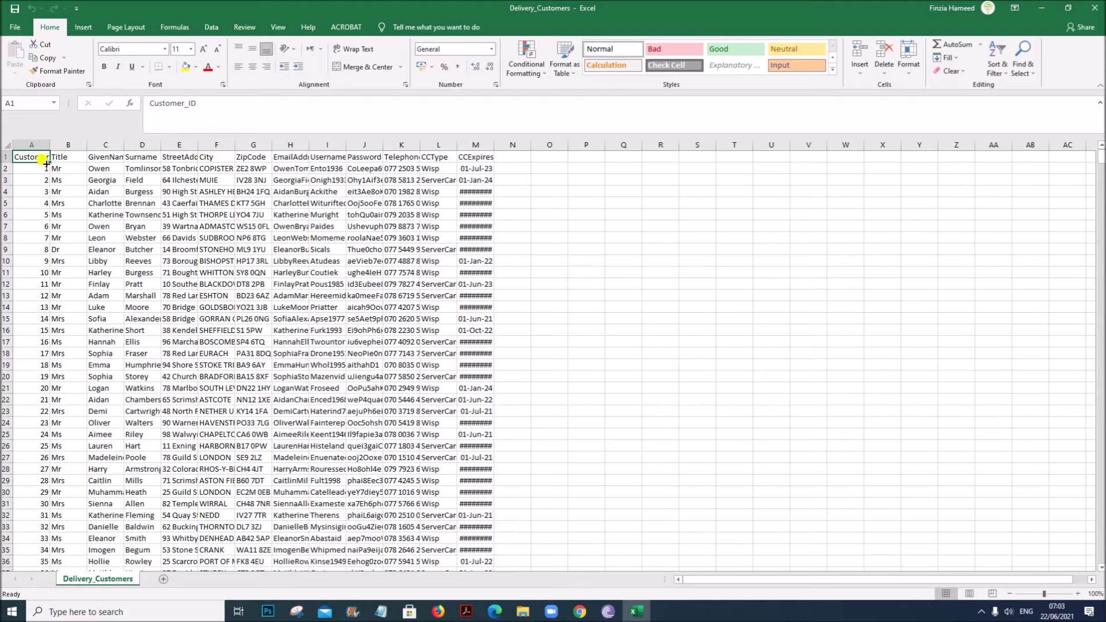
drag(36, 157, 486, 156)
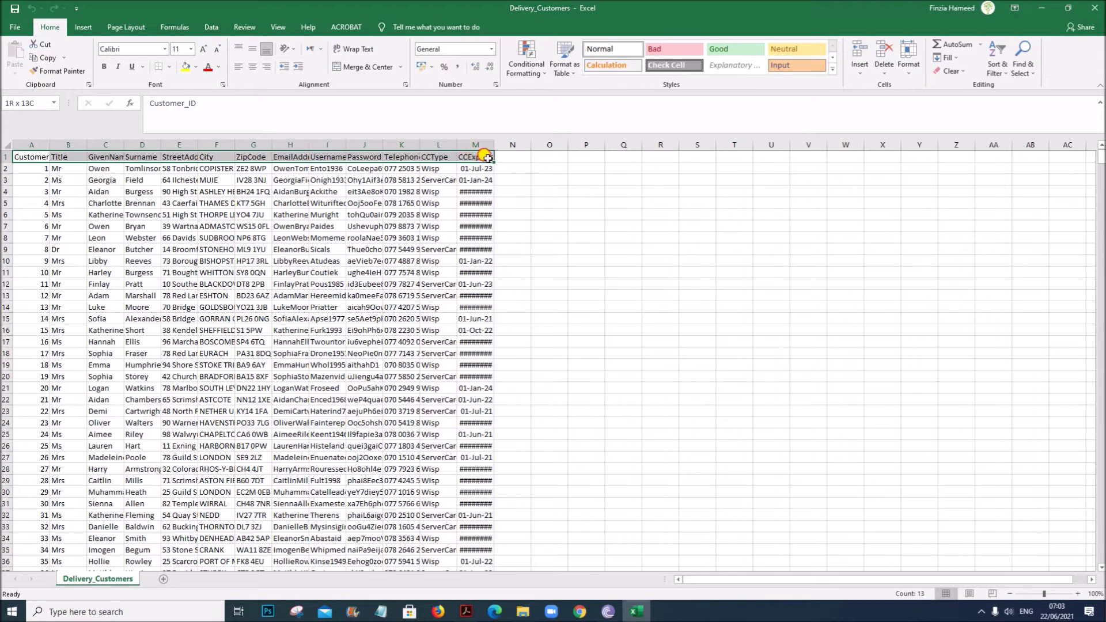
click(1077, 594)
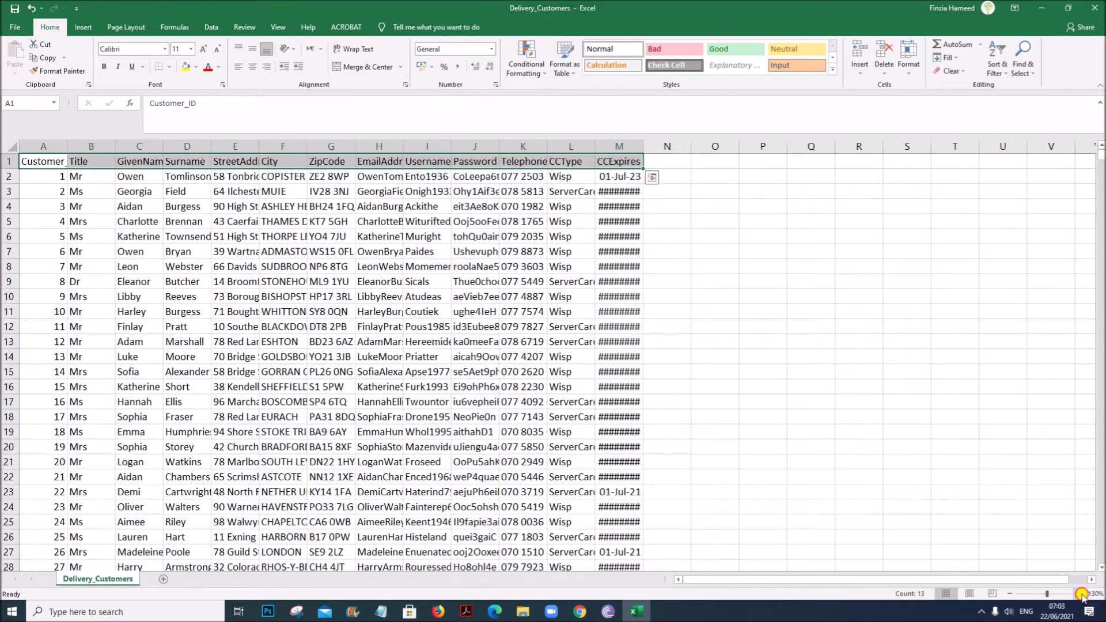
click(1078, 593)
click(1078, 593)
click(1078, 593)
click(1078, 594)
click(439, 323)
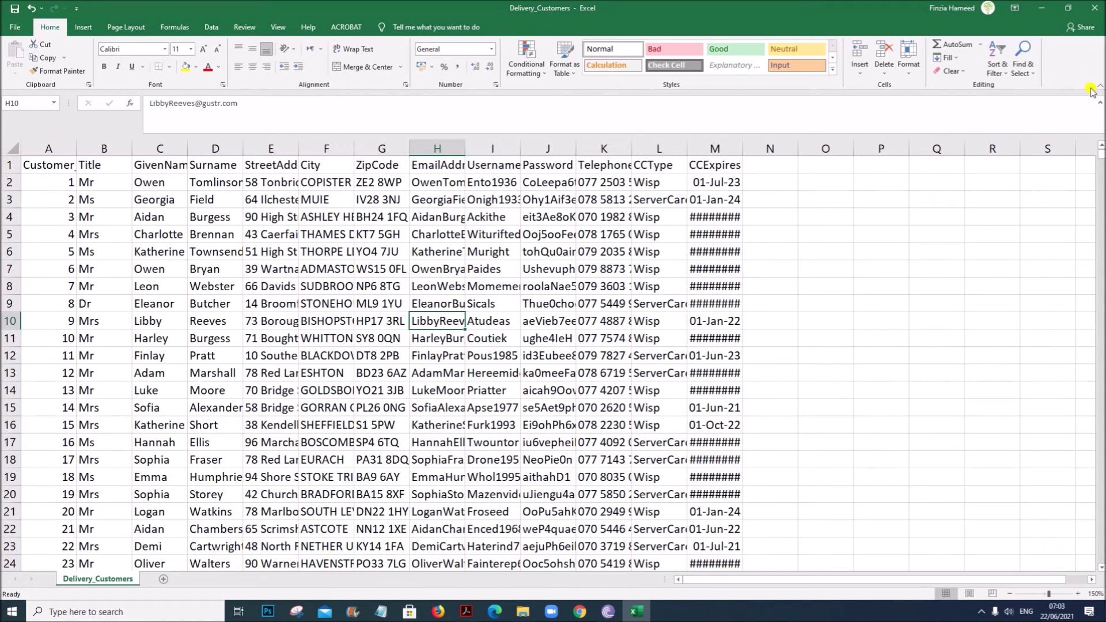
click(1091, 9)
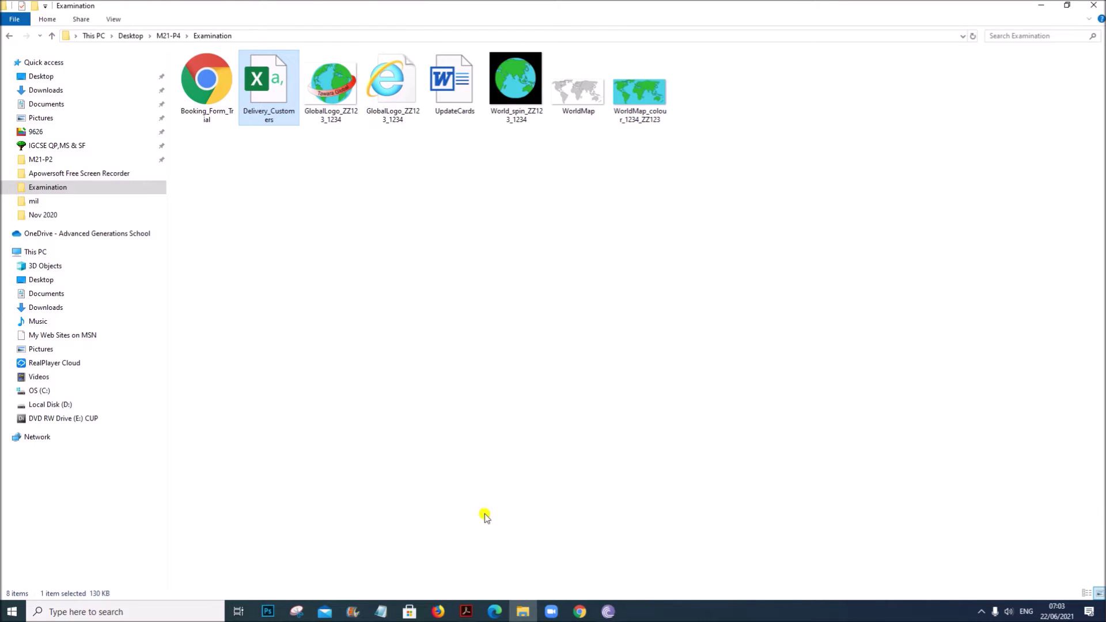
Return to the question paper in Acrobat, launch Access and start a new blank database.
click(464, 610)
click(304, 322)
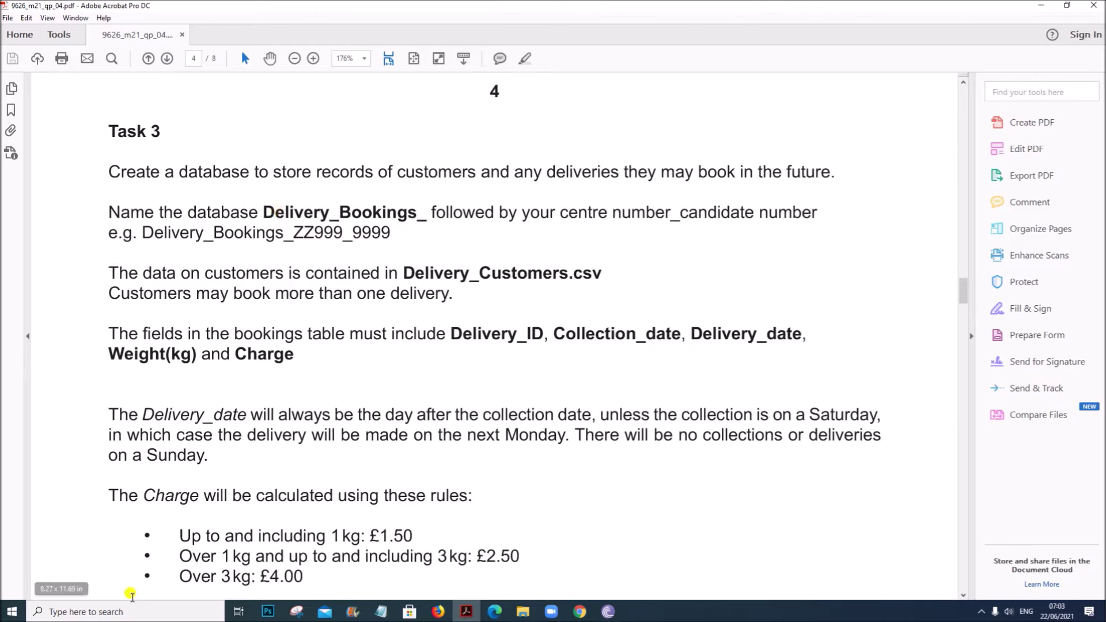
click(134, 614)
text(access)
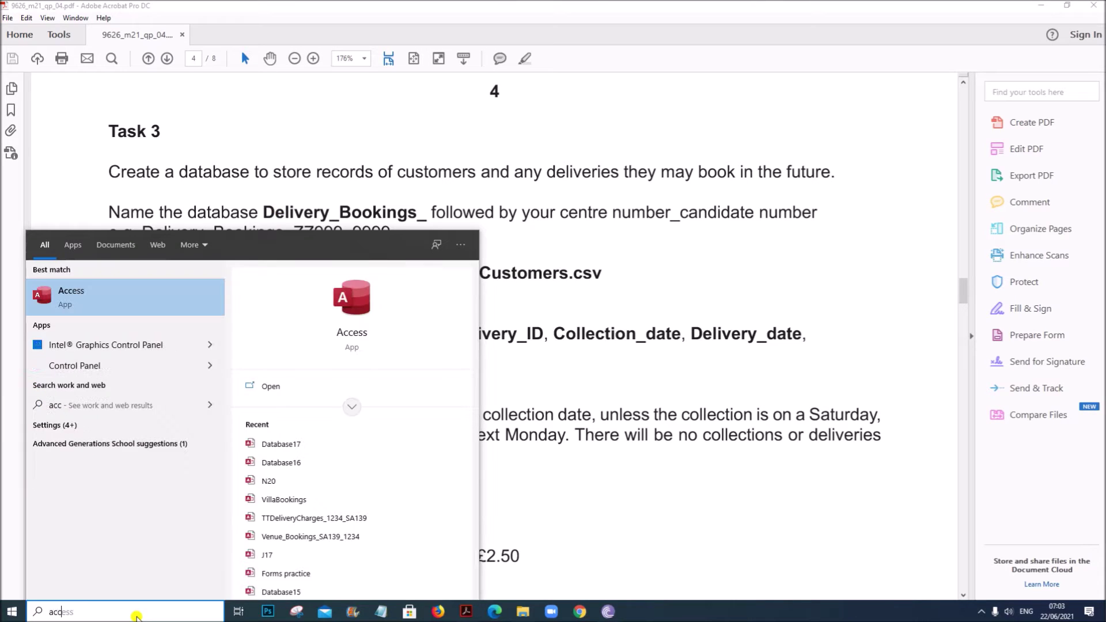
click(129, 291)
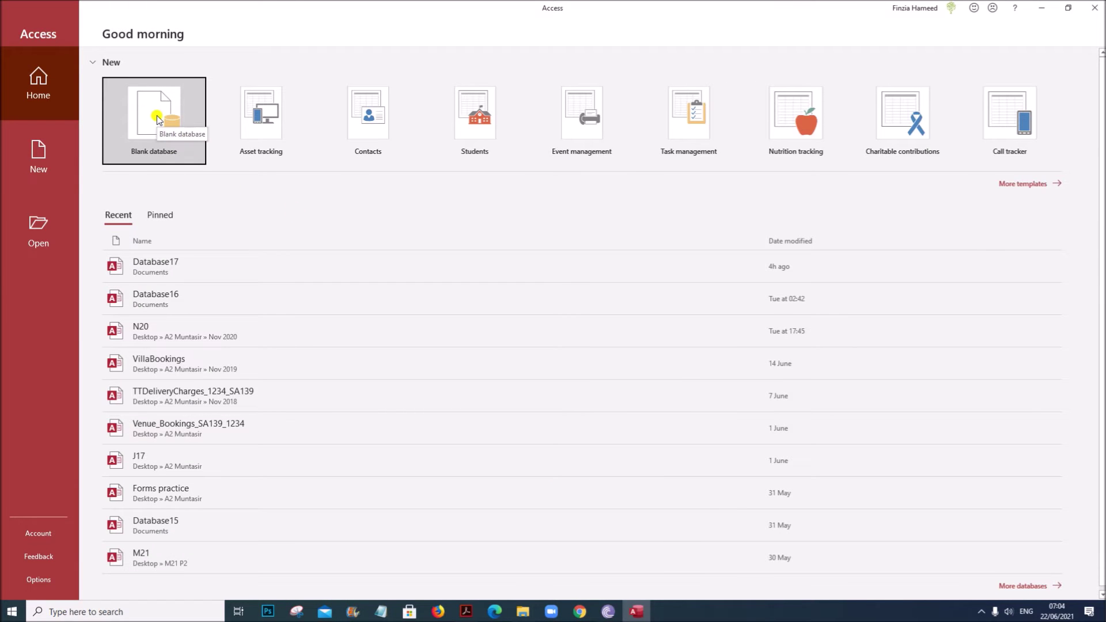
click(158, 120)
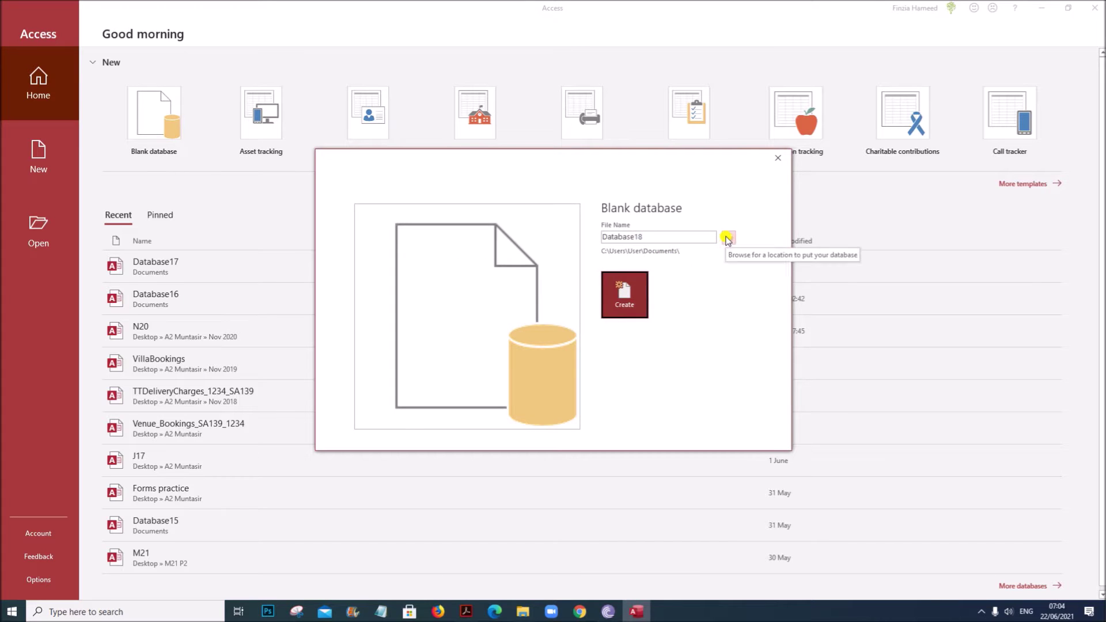
Set the new database's save location to the Examination folder.
click(728, 238)
drag(368, 302, 368, 247)
click(311, 280)
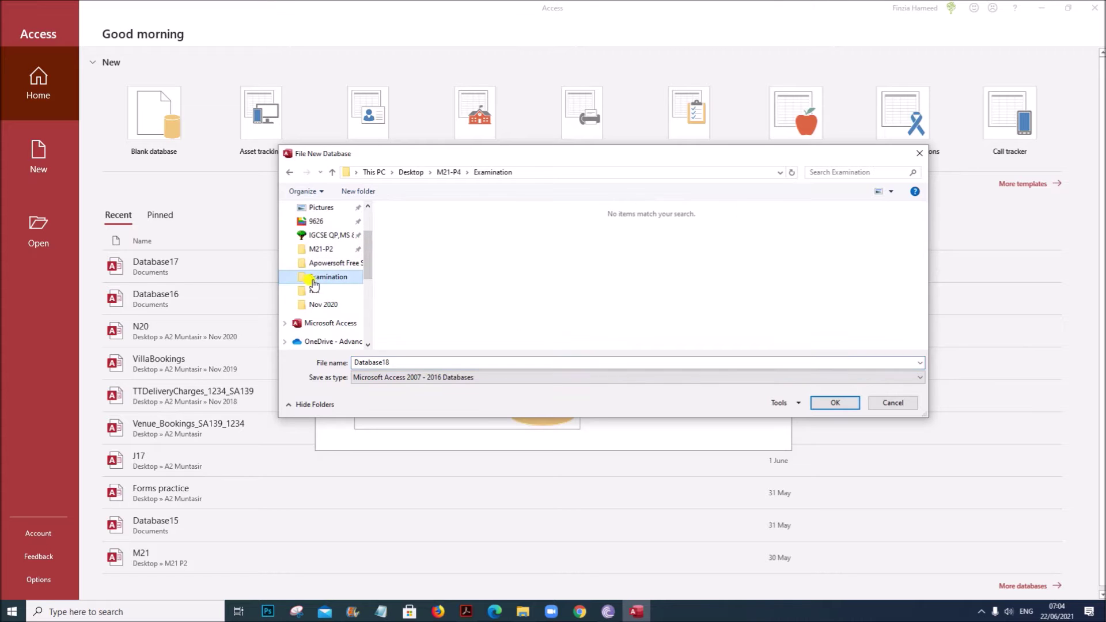
Copy the name prefix Delivery_Bookings_ from Task 3 in Acrobat and create the database in Access as Delivery_Bookings_ZZ123_1234.
double_click(395, 363)
click(466, 612)
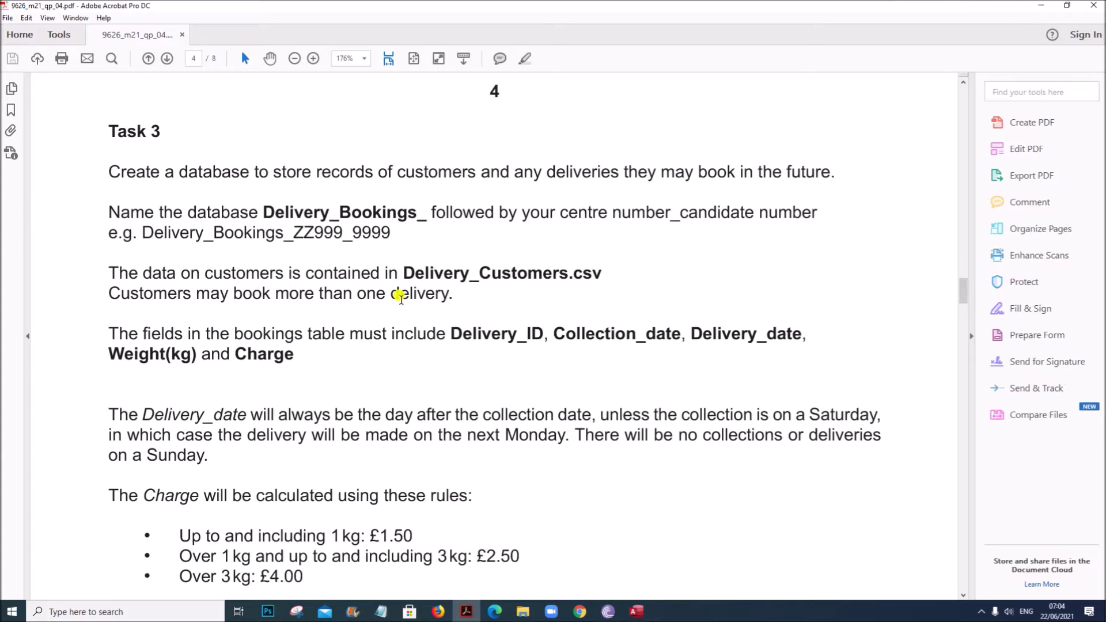
drag(264, 212, 425, 215)
key(ctrl+c)
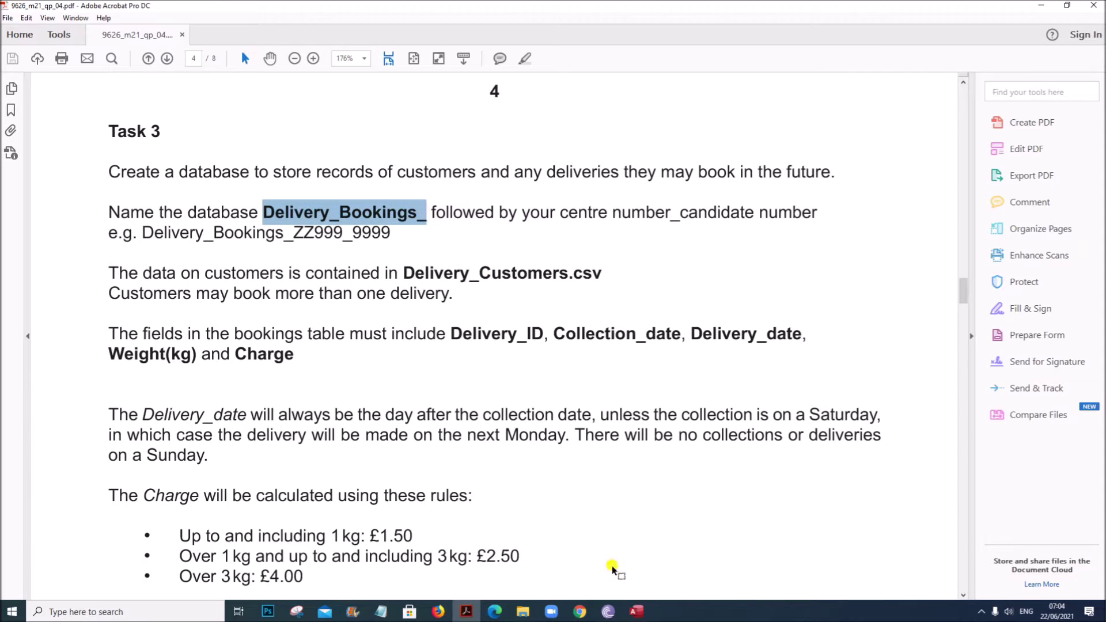
click(636, 612)
key(ctrl+v)
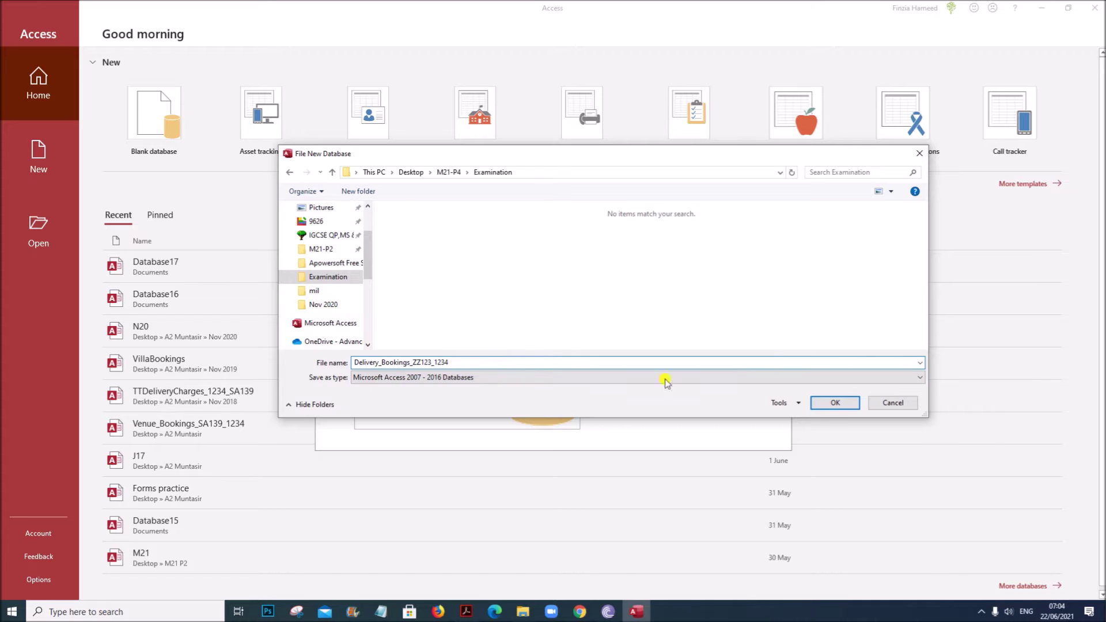
click(834, 403)
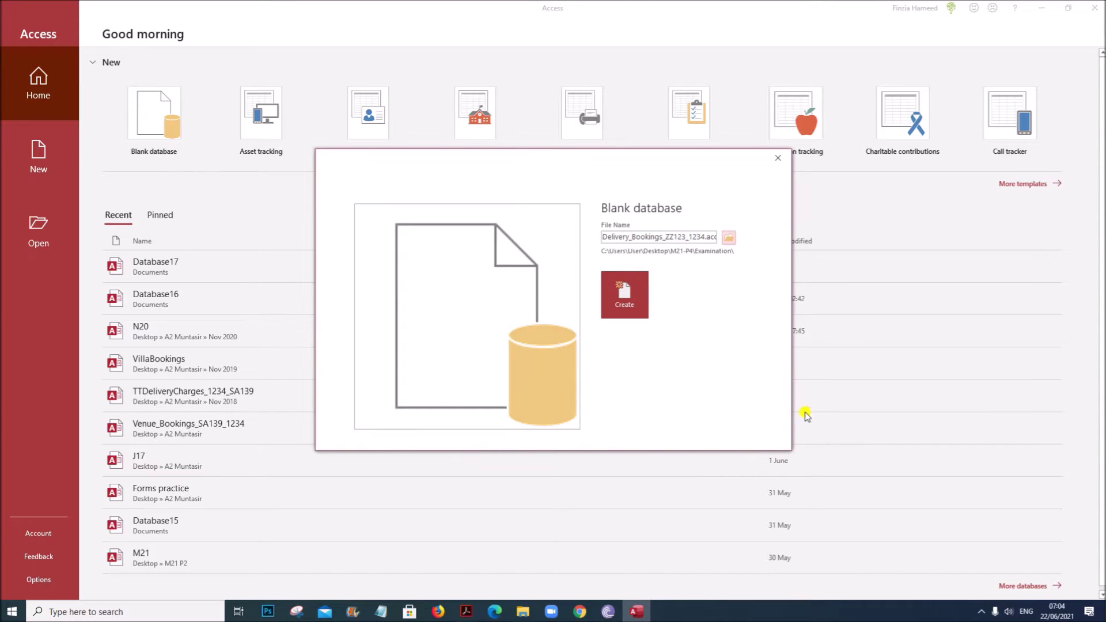
click(624, 294)
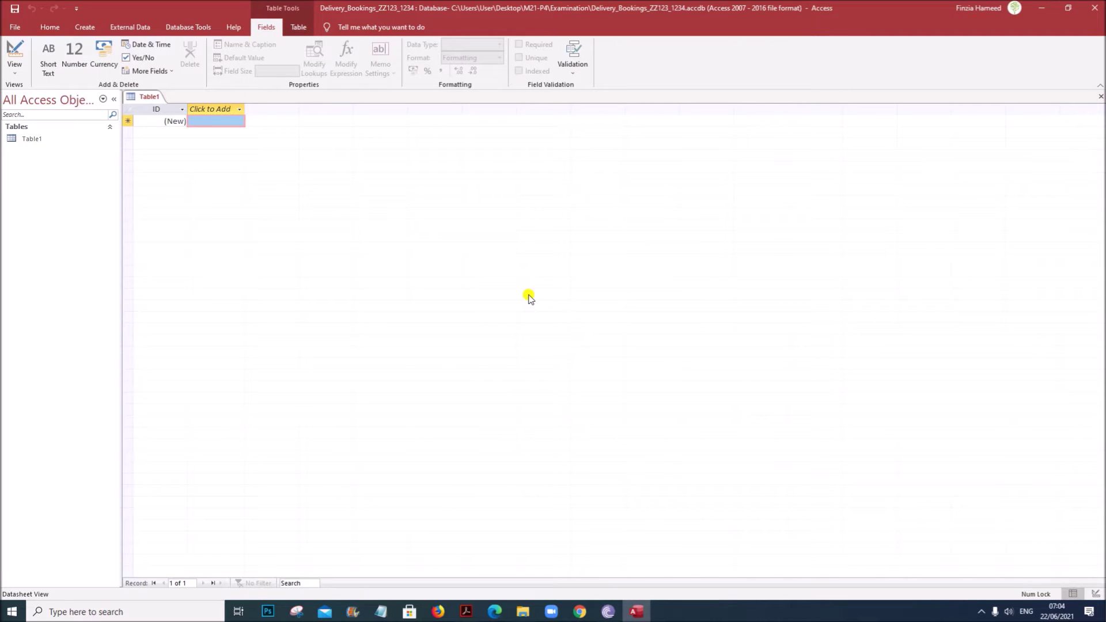
Close the empty Table1 in the new database and switch back to Task 3 of the question paper in Acrobat.
right_click(136, 98)
click(173, 116)
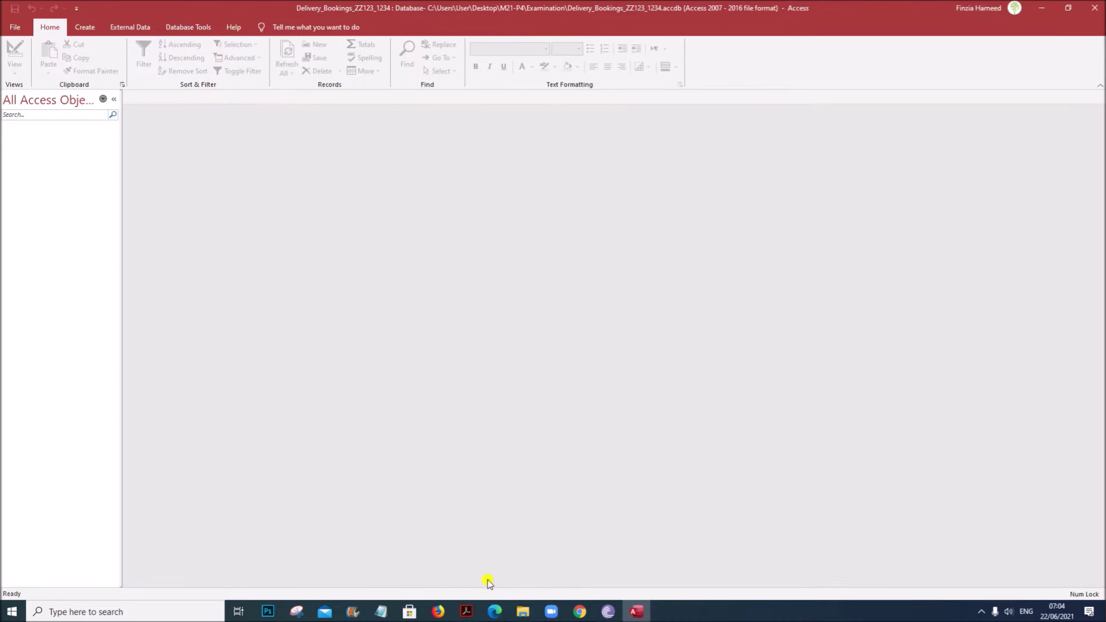
click(469, 612)
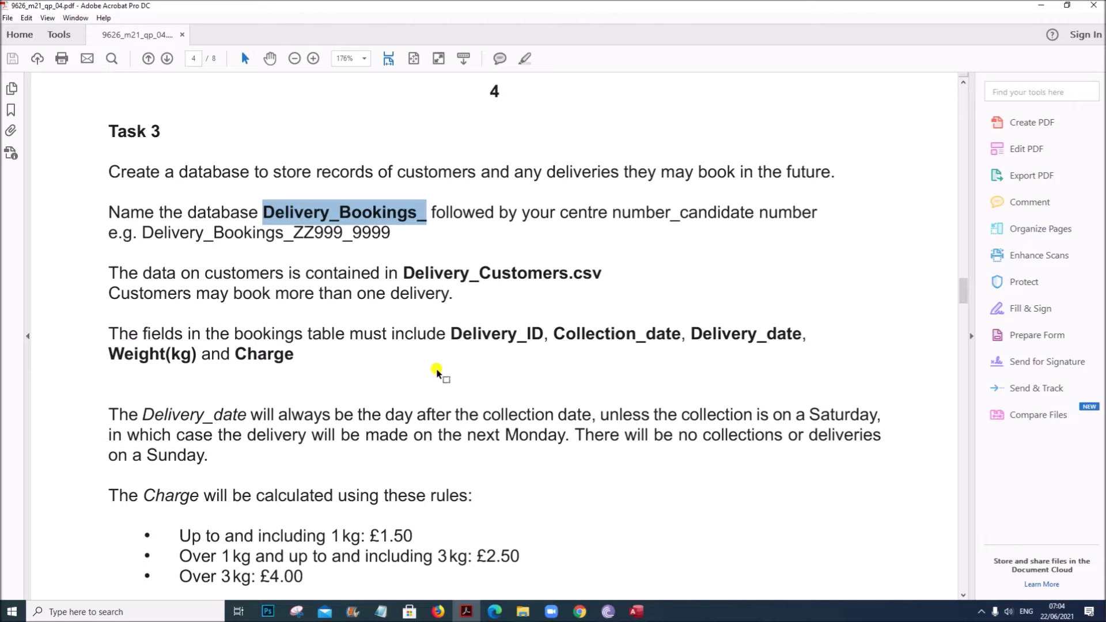
Switch to Access and start importing the text file Delivery_Customers.csv from the Examination folder into a new table.
click(636, 612)
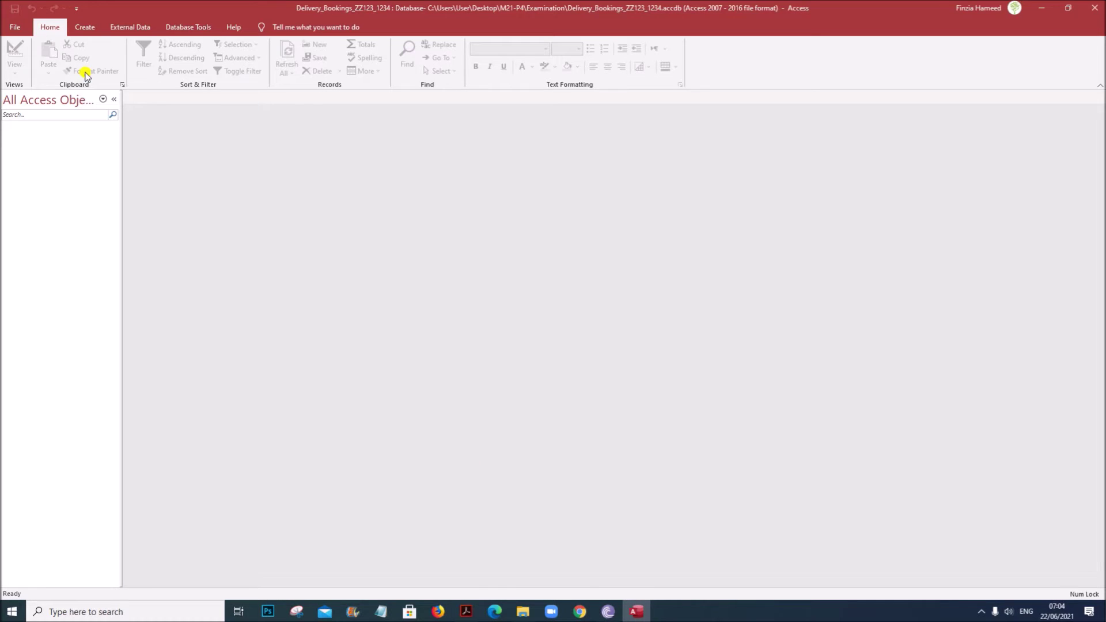
click(129, 30)
click(12, 73)
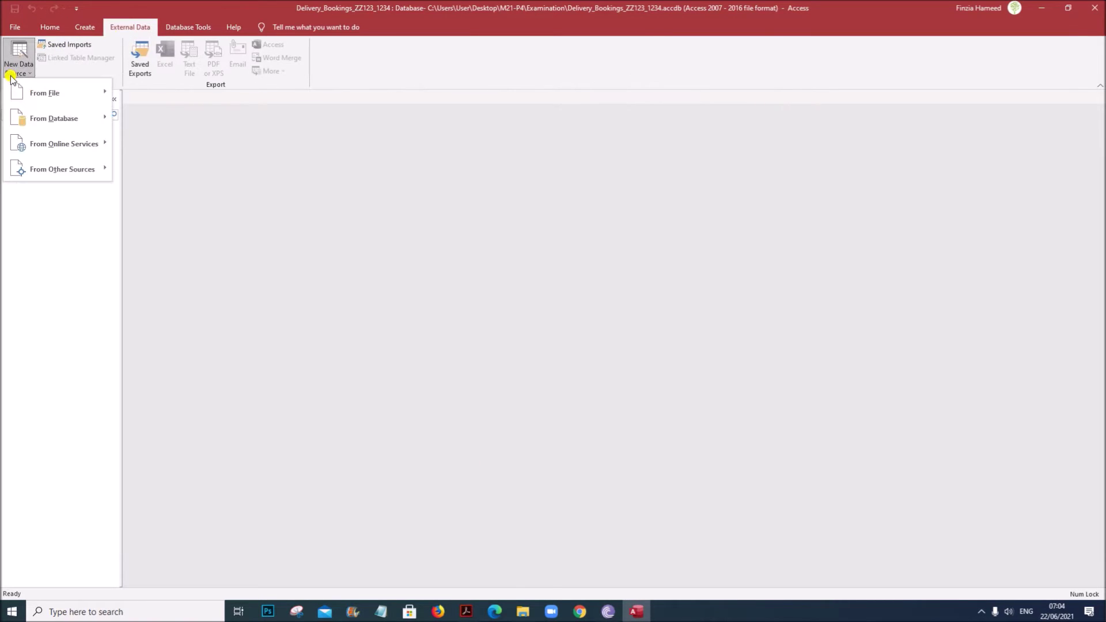
mouse_move(45, 91)
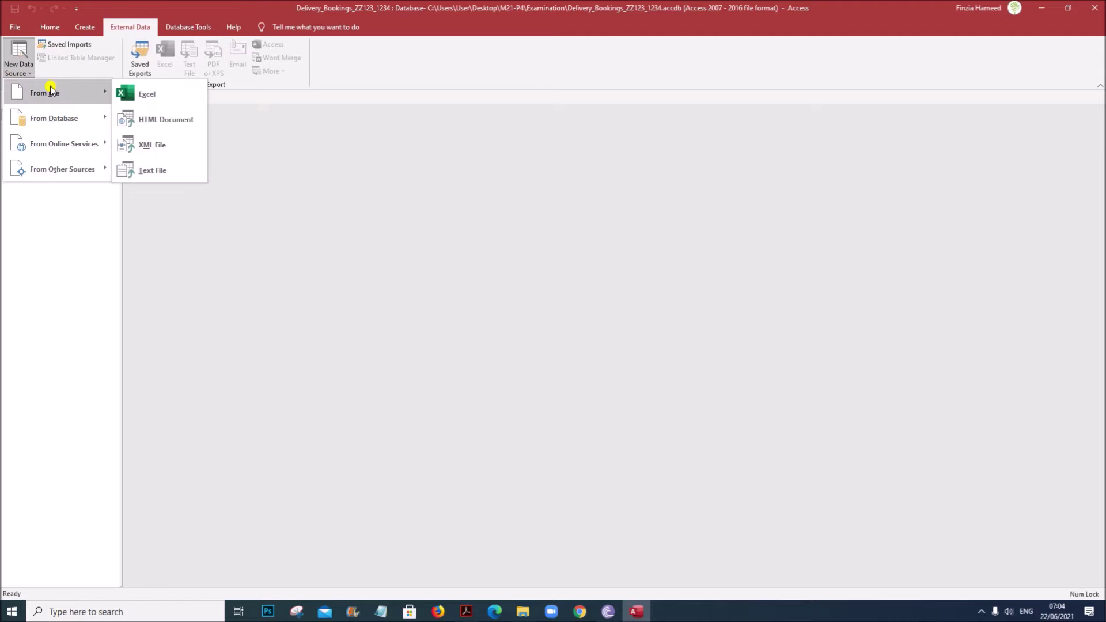
click(148, 172)
click(721, 227)
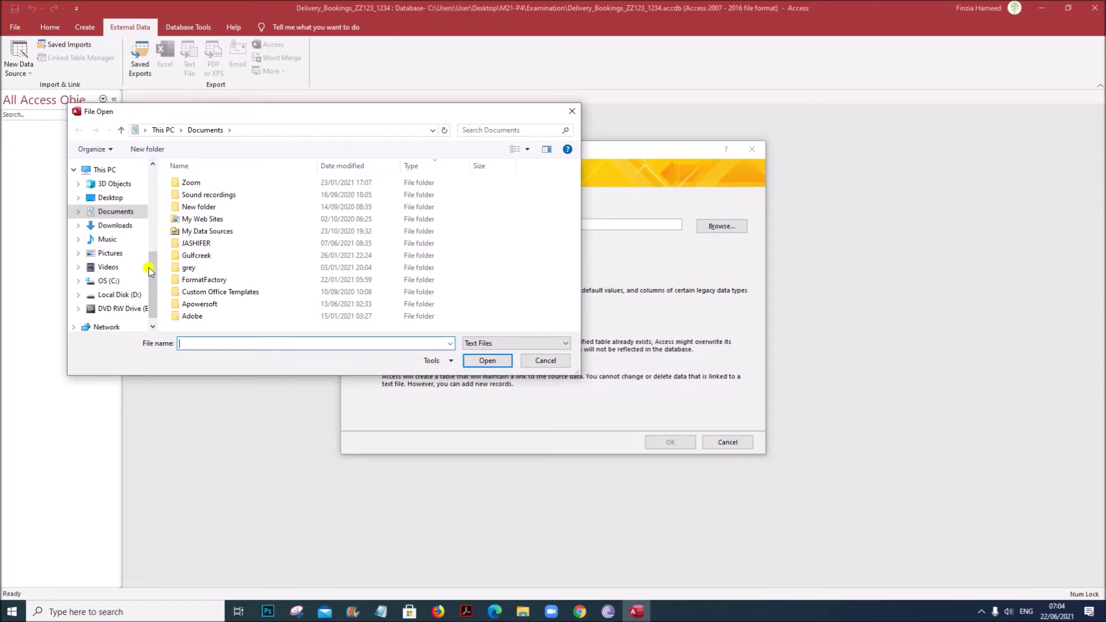
scroll(124, 248, up, 3)
click(127, 211)
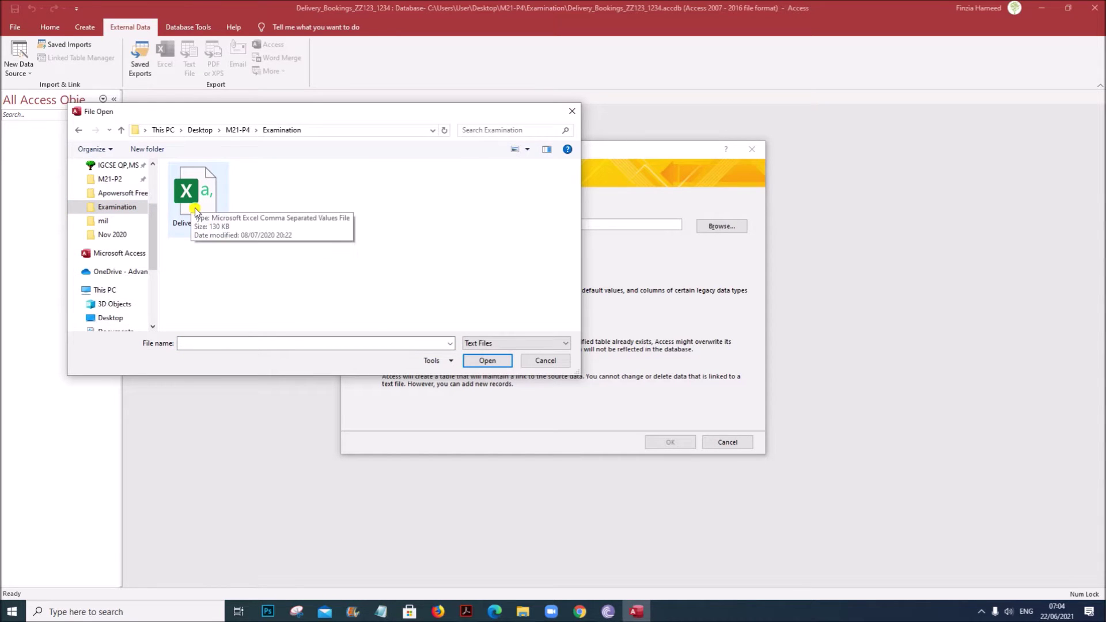
double_click(193, 199)
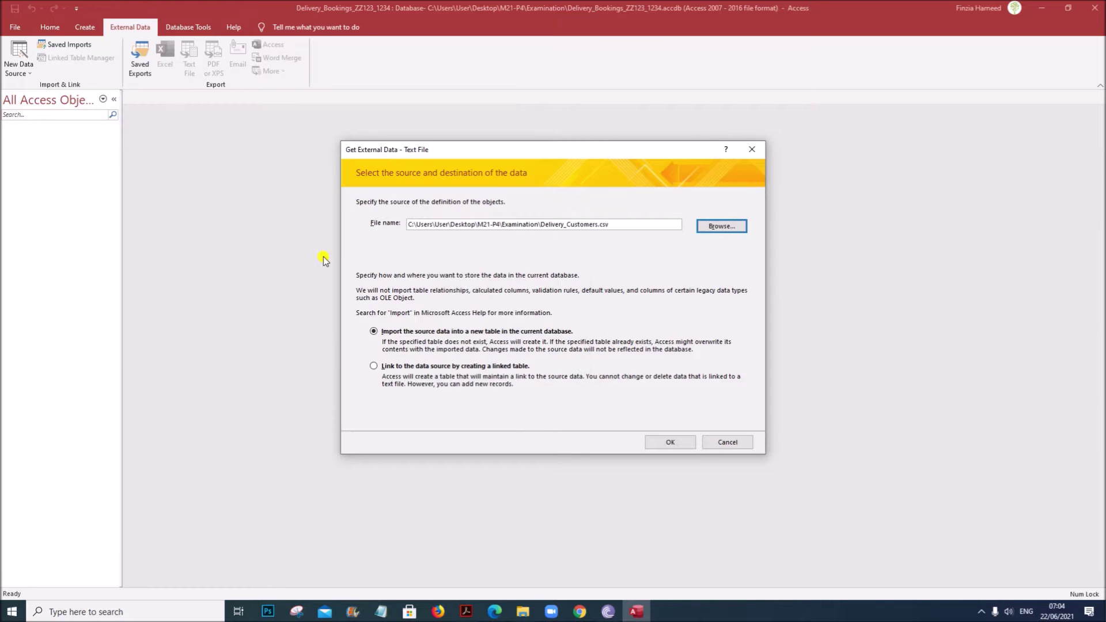
click(664, 445)
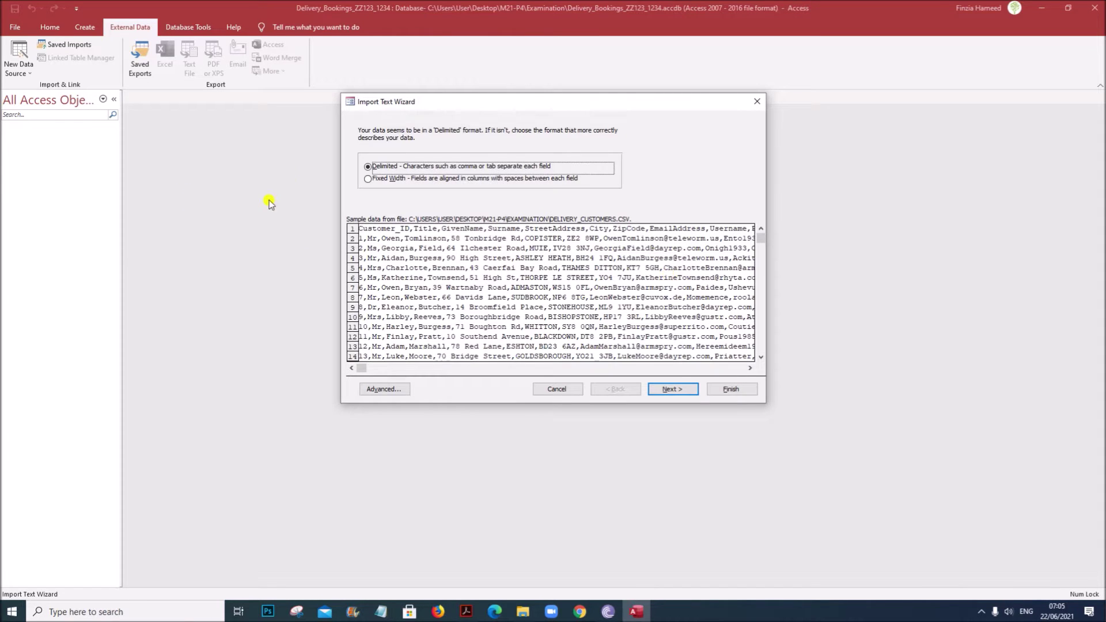
Keep the import as comma-delimited and use the first row as the field names.
click(672, 389)
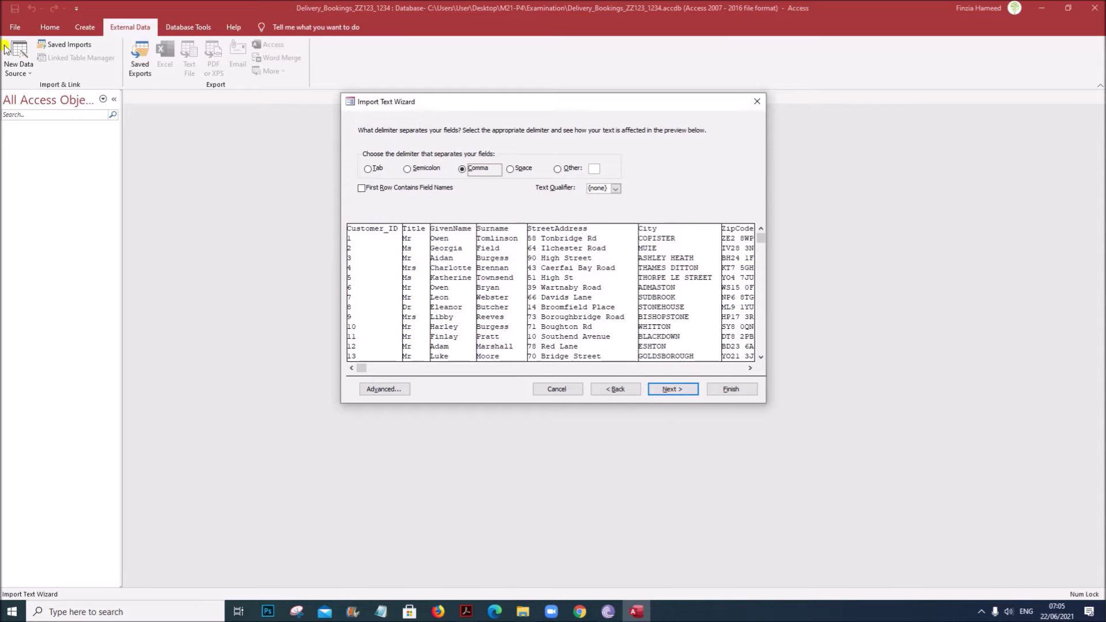
drag(457, 103, 302, 75)
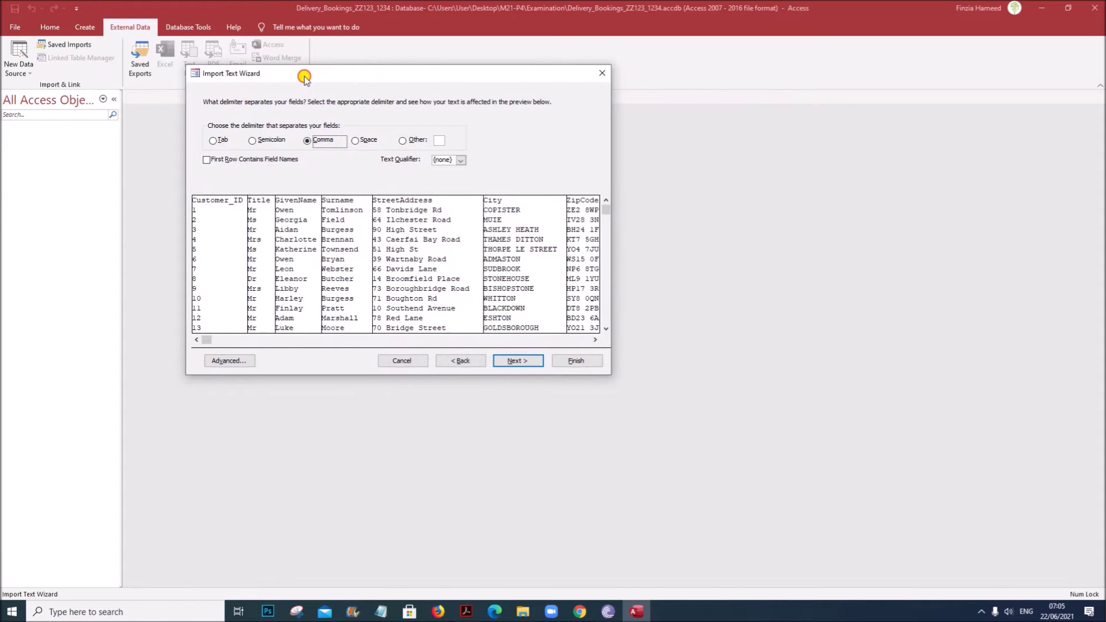
click(226, 164)
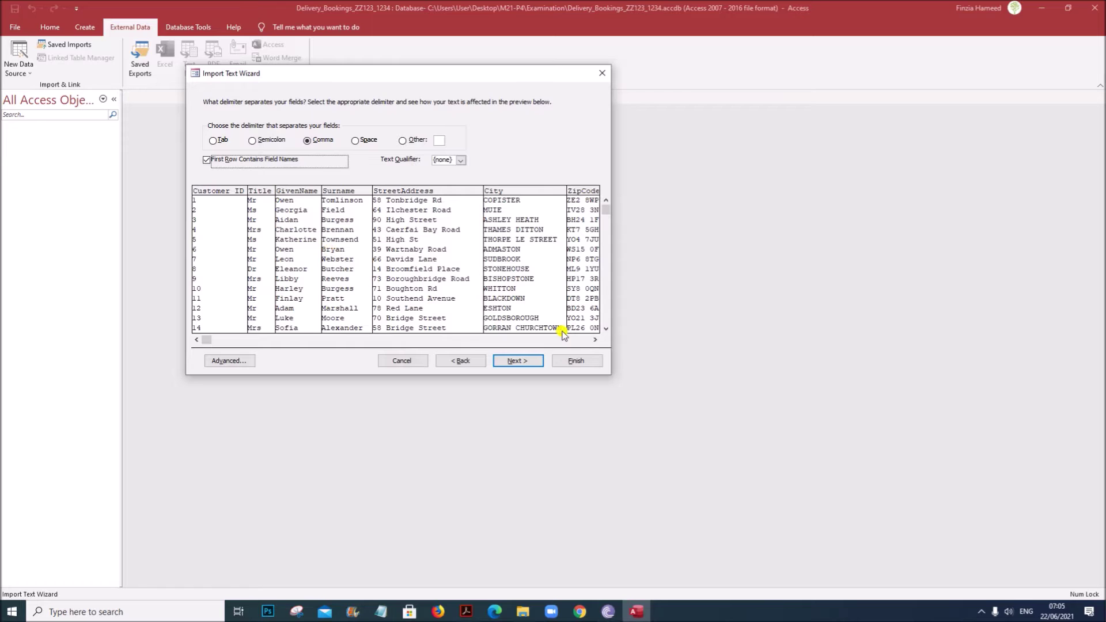
Examine all the columns of the customer data in the import preview, from Customer_ID to CCExpires.
click(595, 340)
click(595, 340)
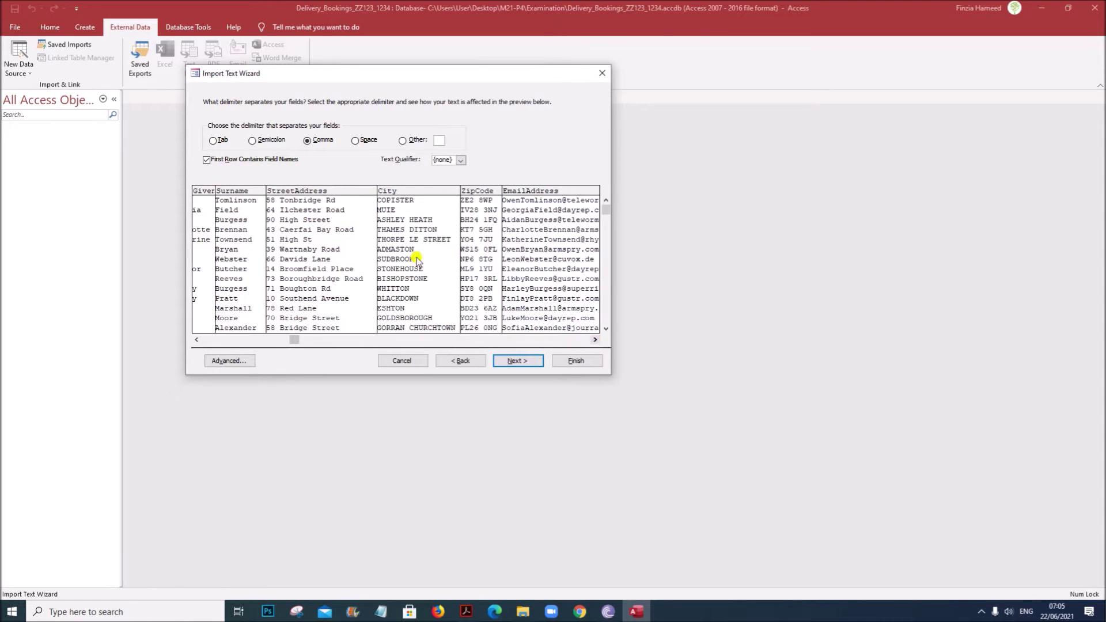
click(595, 340)
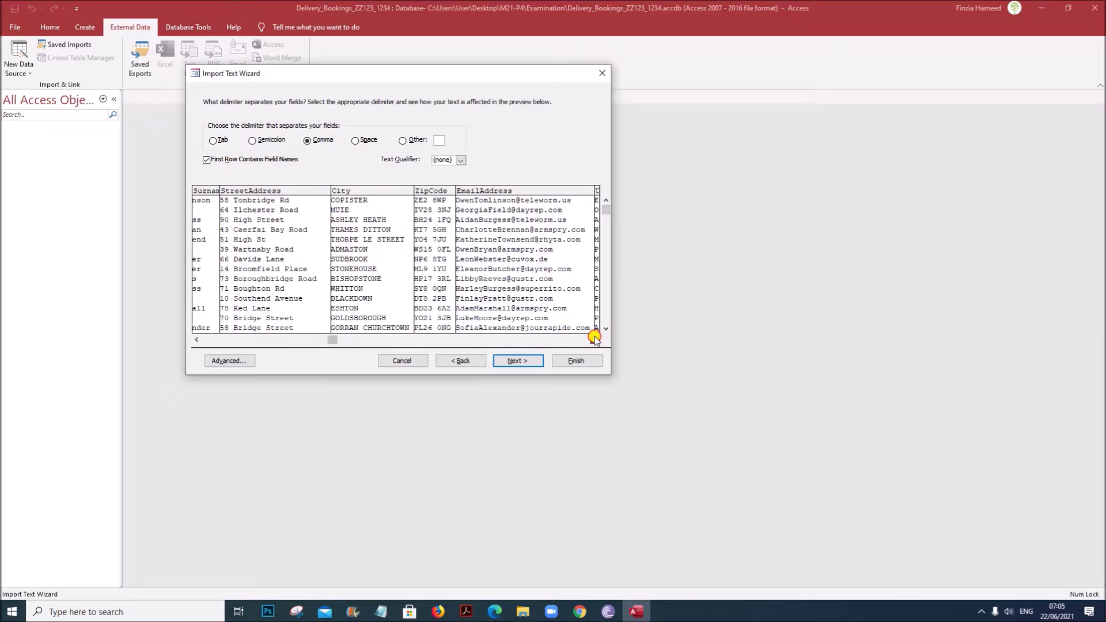
click(595, 340)
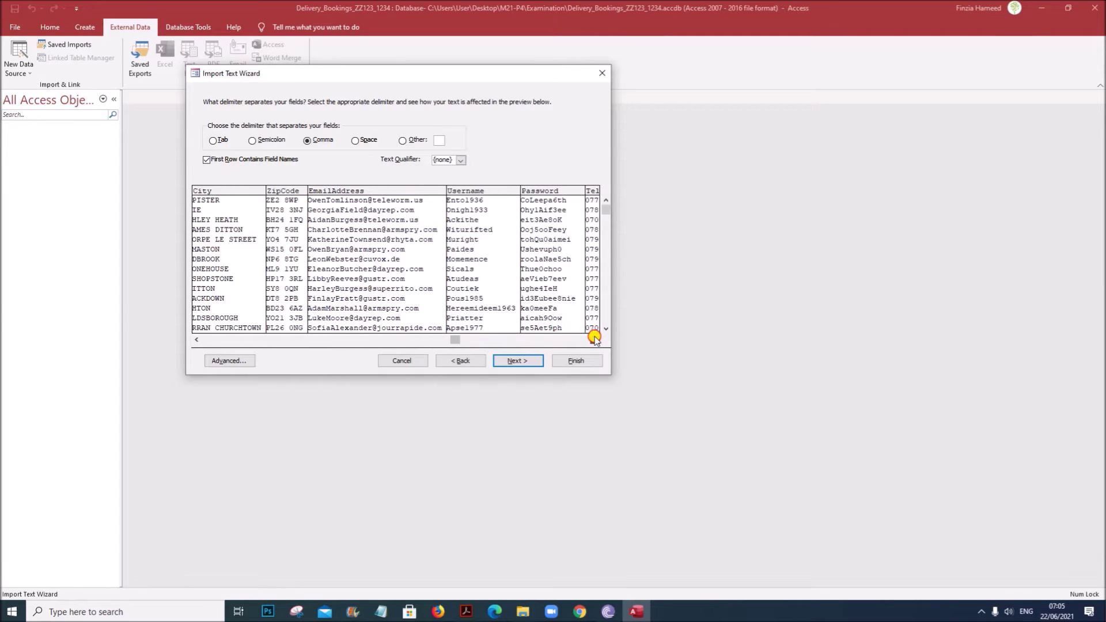
click(595, 340)
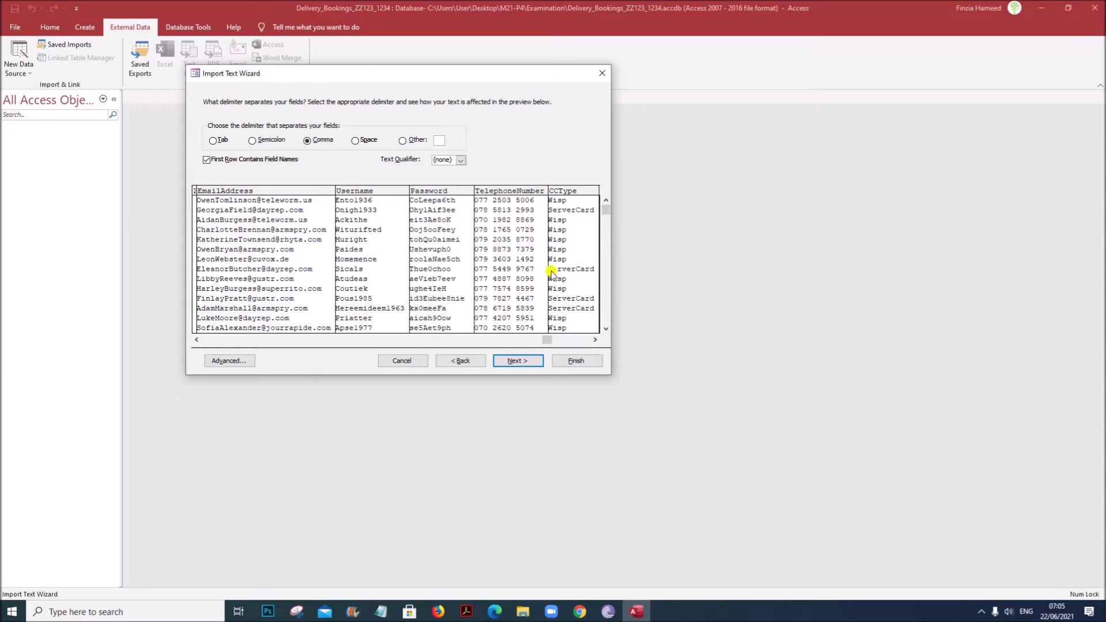
click(594, 340)
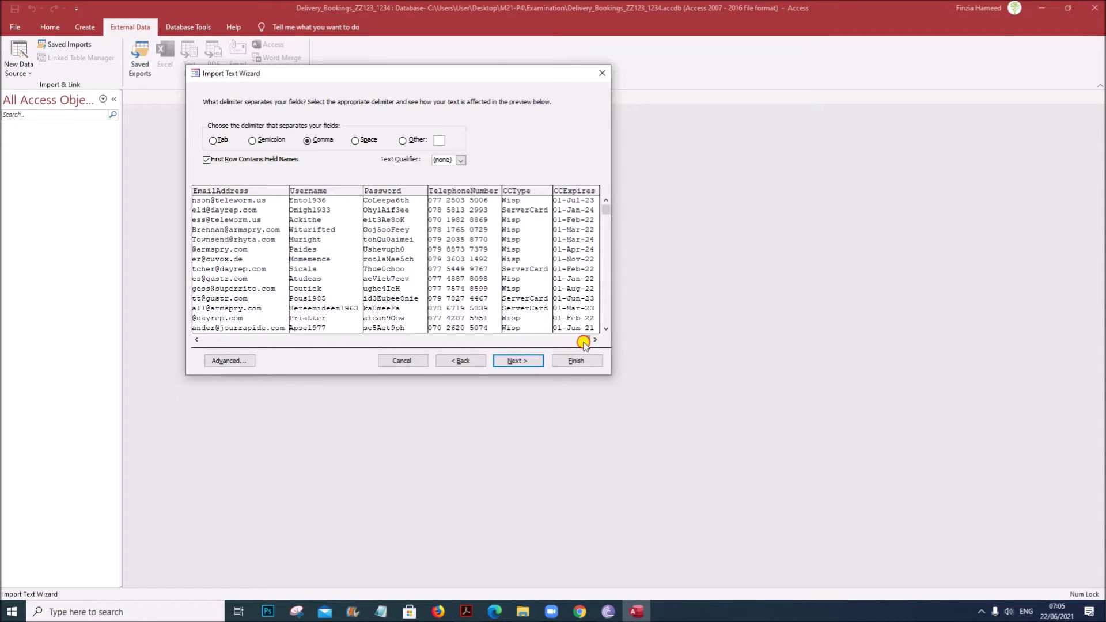
drag(584, 342, 550, 341)
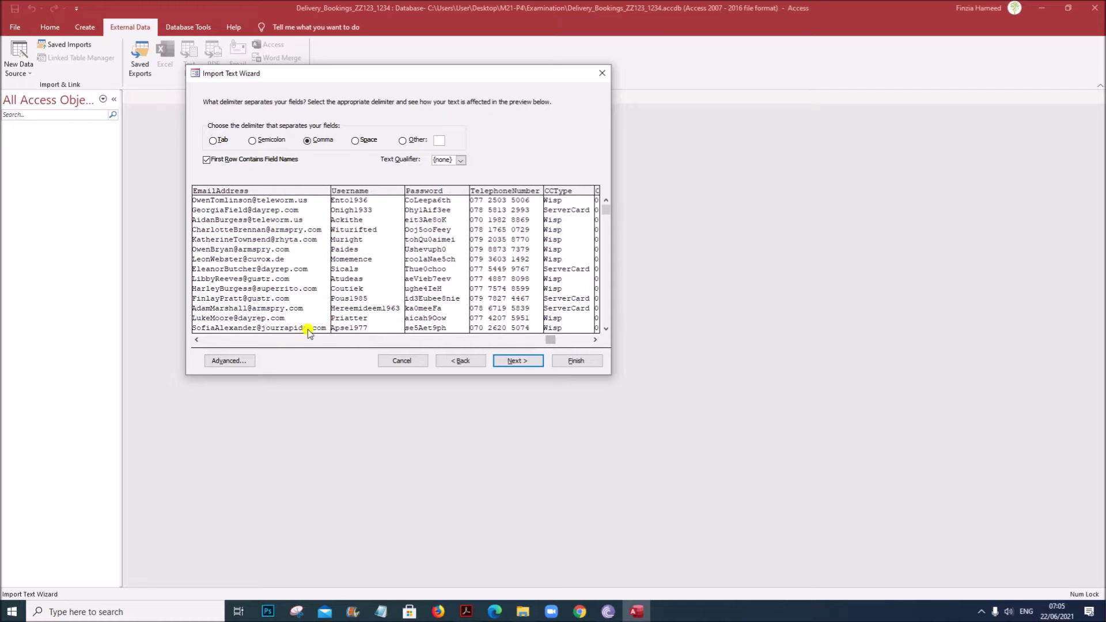
drag(197, 340, 196, 340)
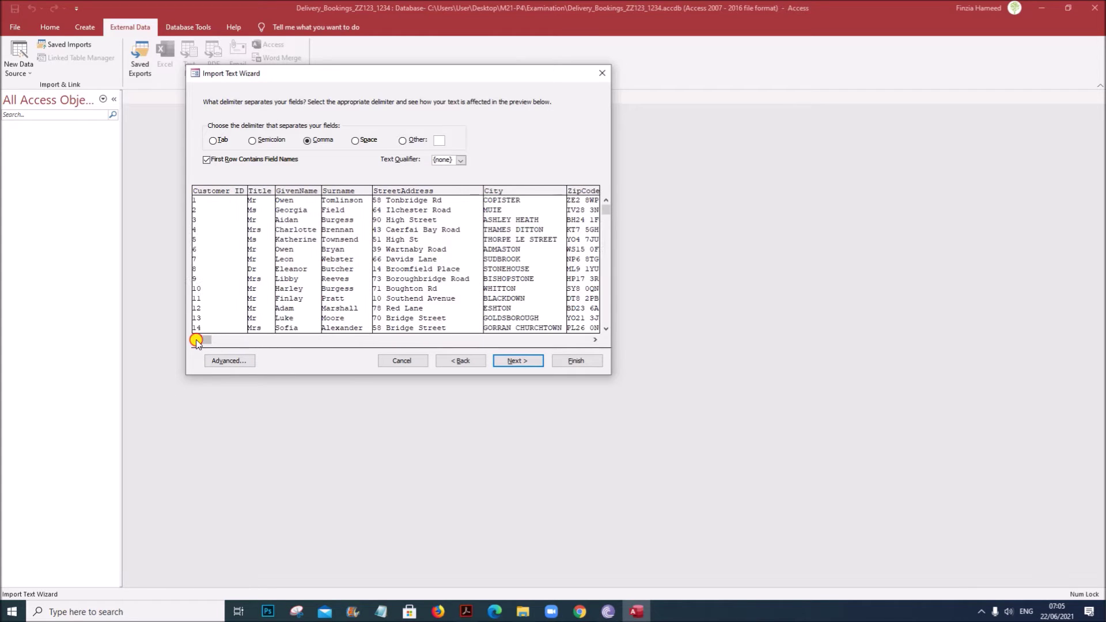
Choose Customer_ID as the primary key and check the fields' data types in the import specification.
click(509, 359)
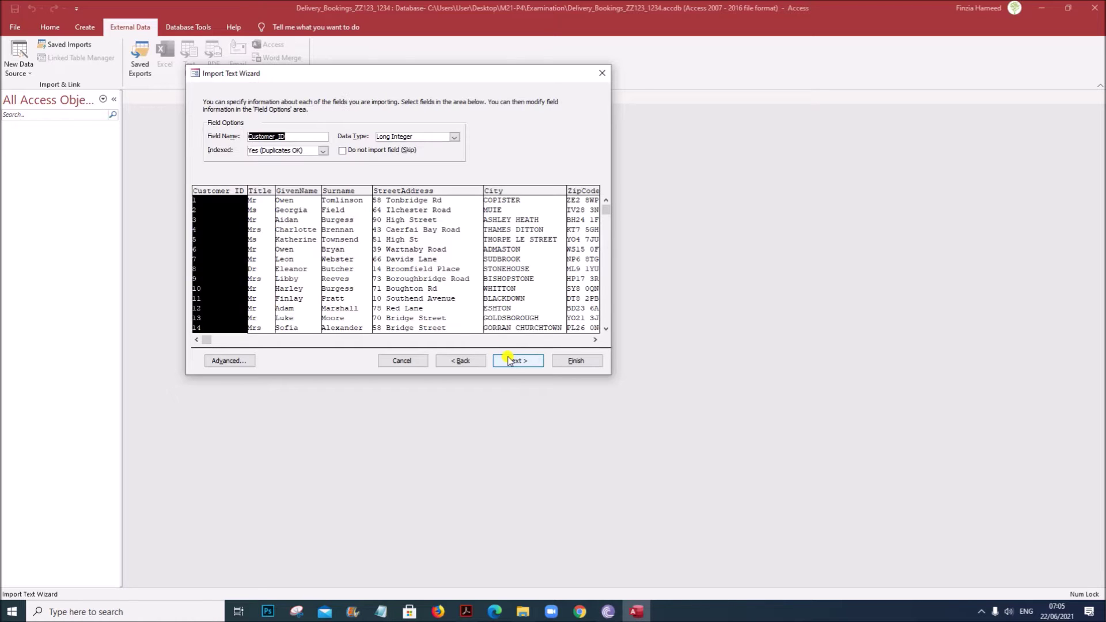
click(509, 360)
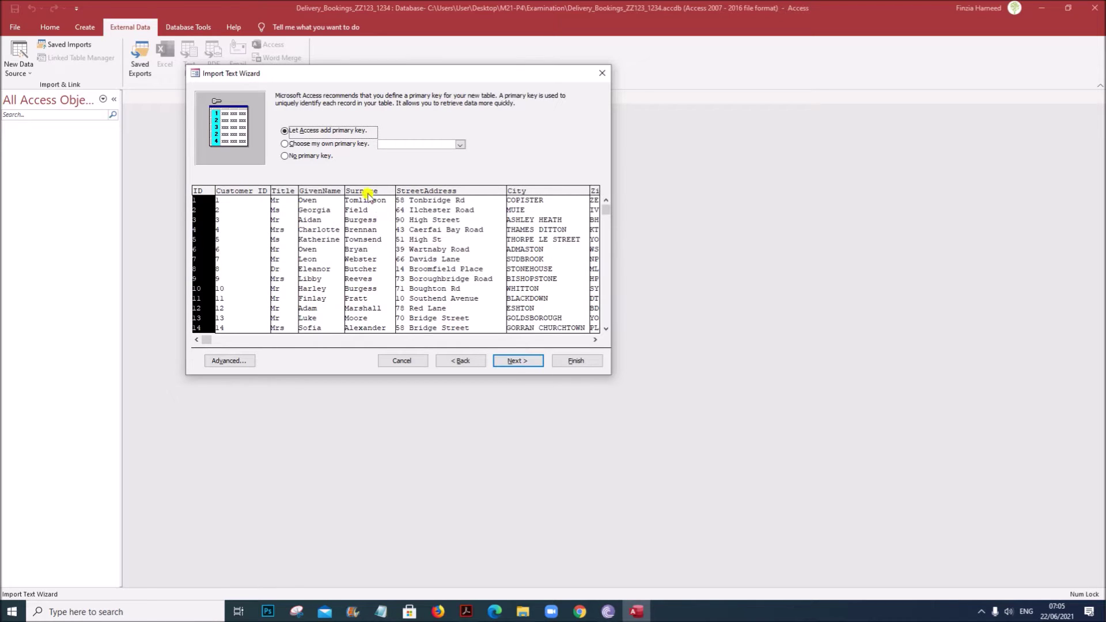
click(341, 146)
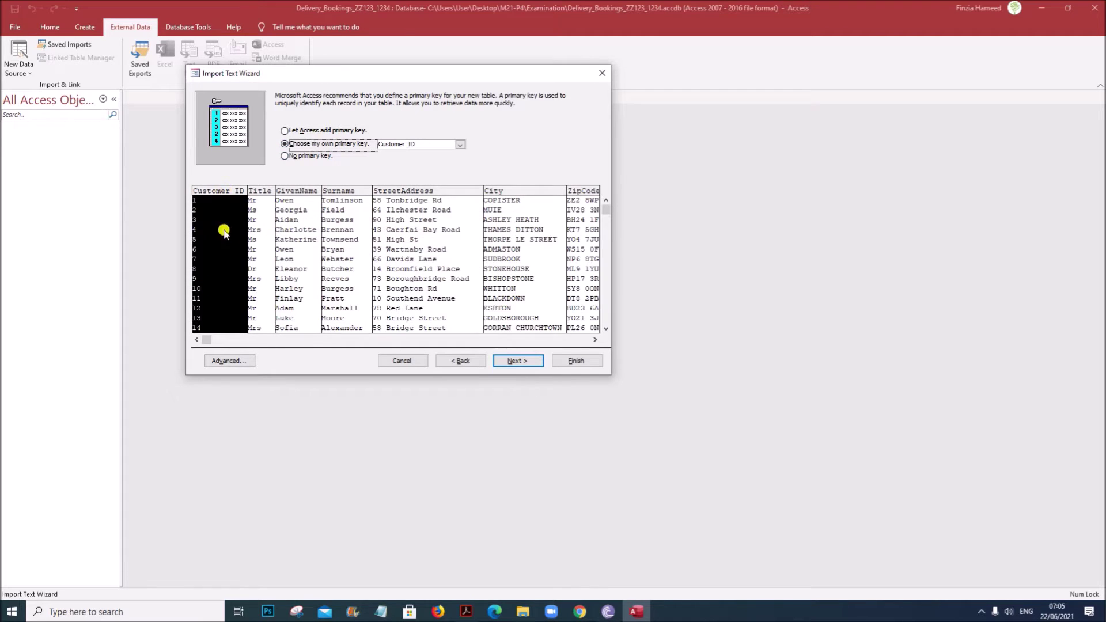
click(230, 360)
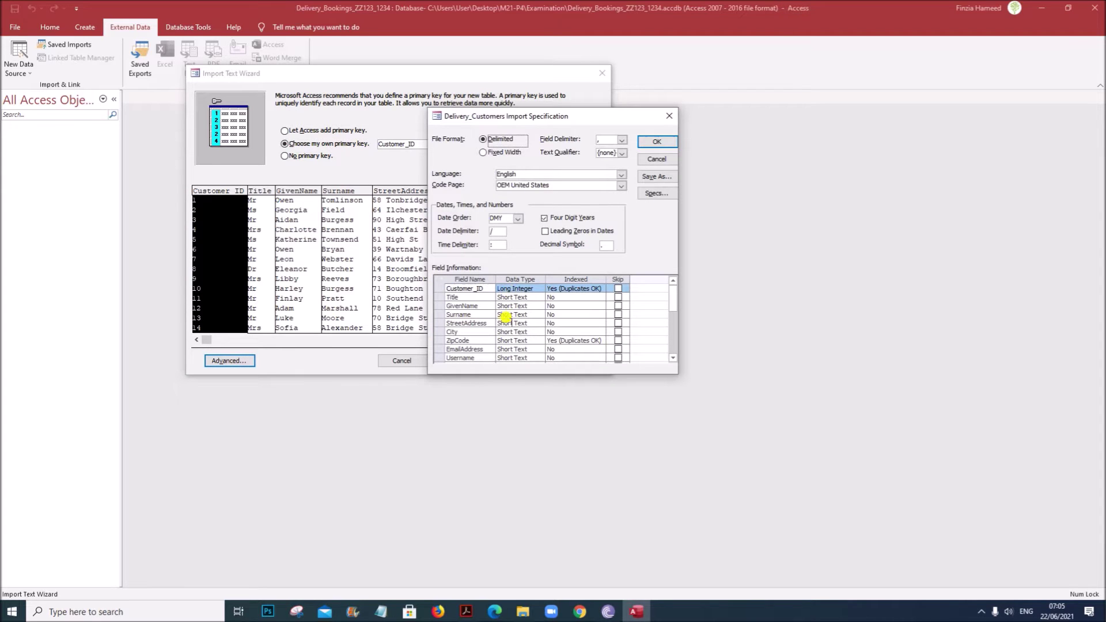
scroll(509, 323, down, 2)
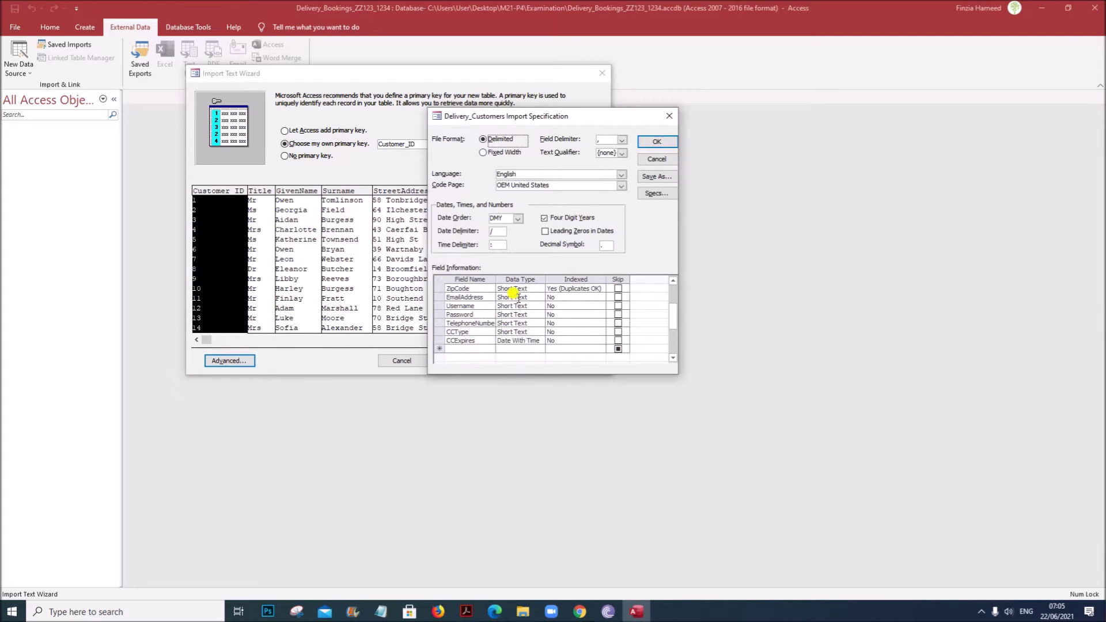
scroll(515, 344, down, 3)
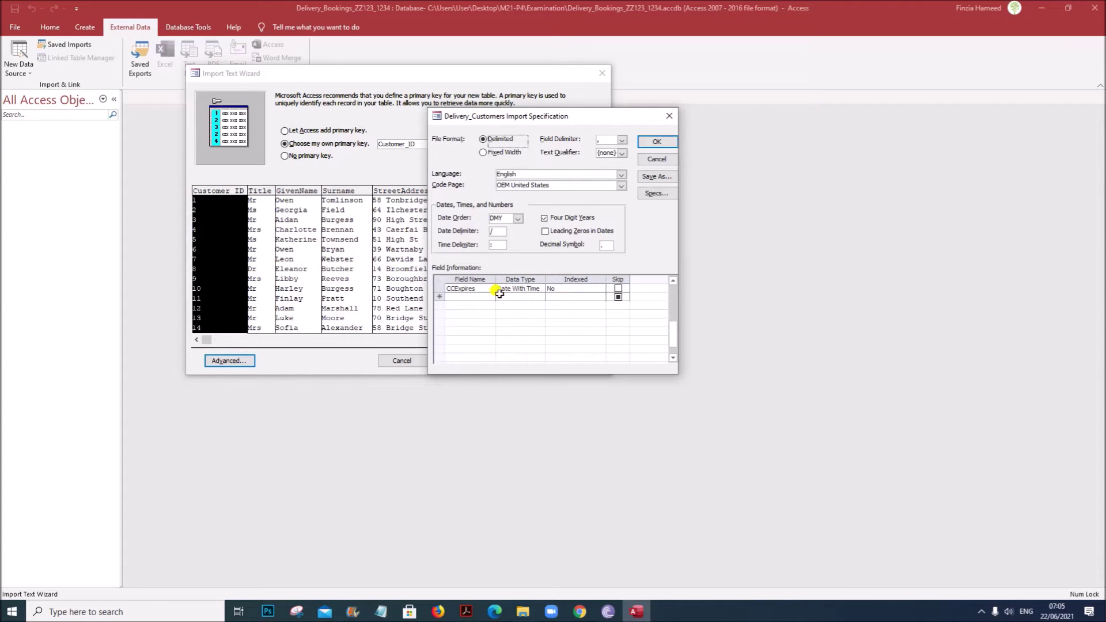
click(657, 142)
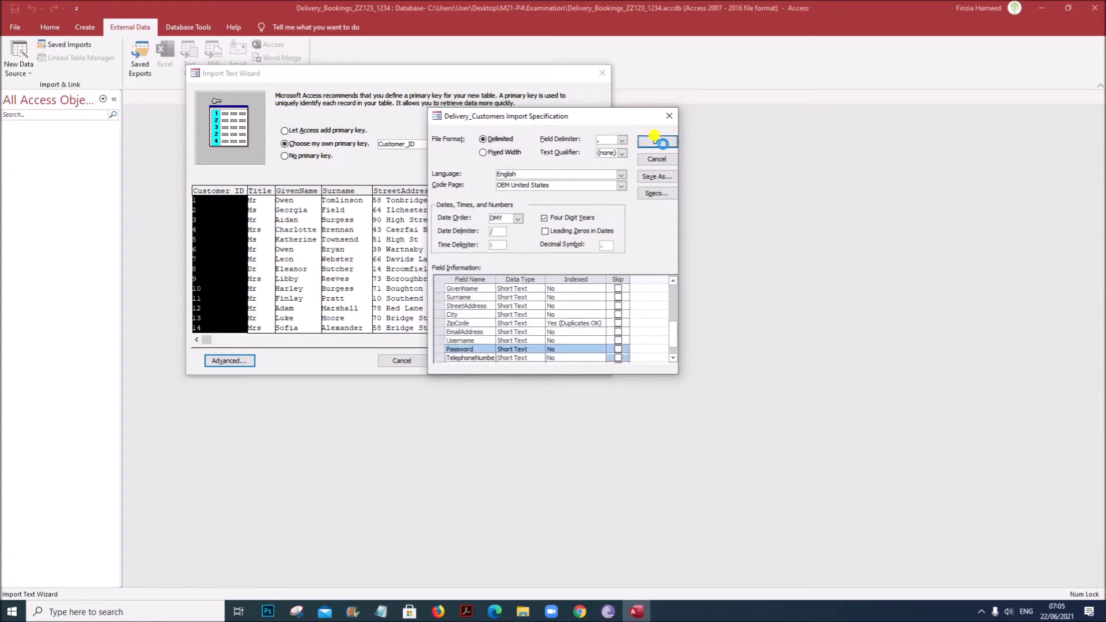
Name the imported table Customers, finish the import and close the wizard.
click(527, 367)
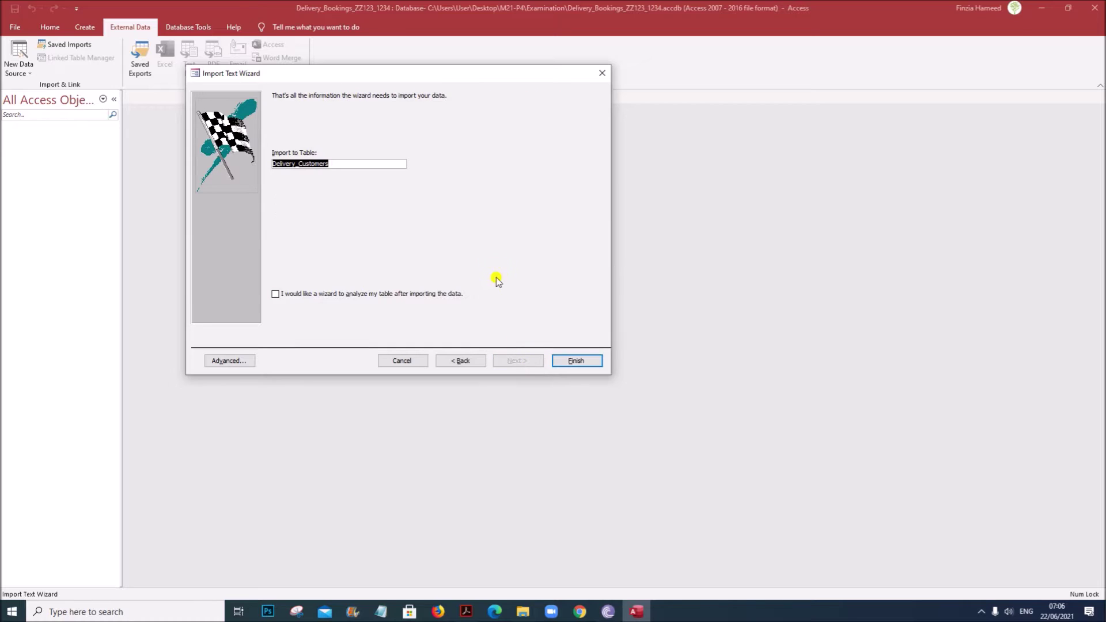
click(299, 163)
drag(299, 164, 259, 164)
key(BackSpace)
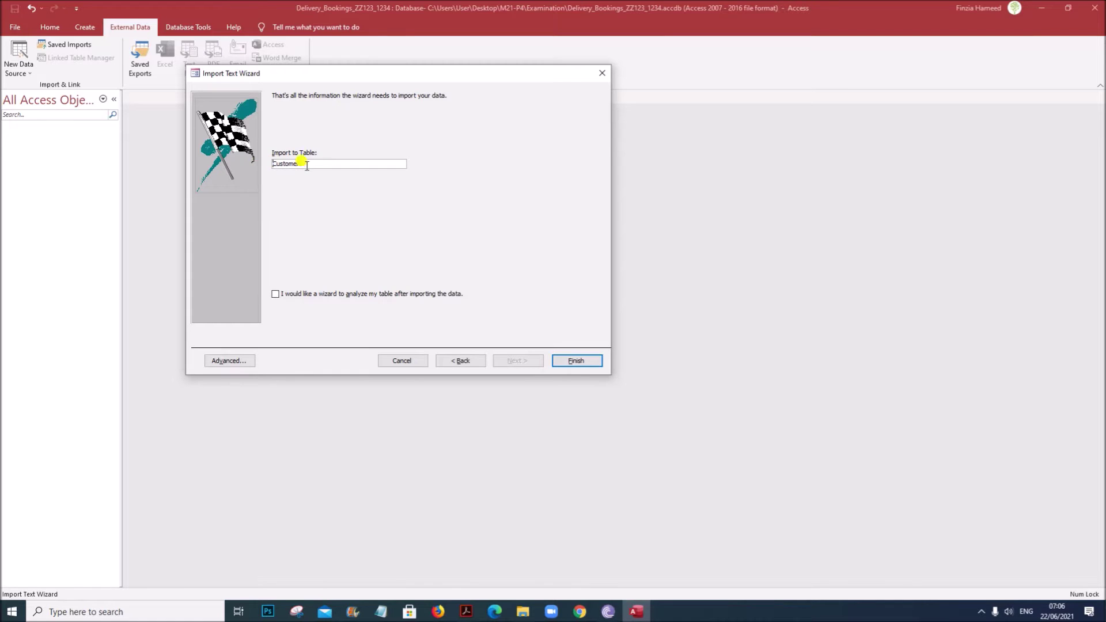
click(574, 361)
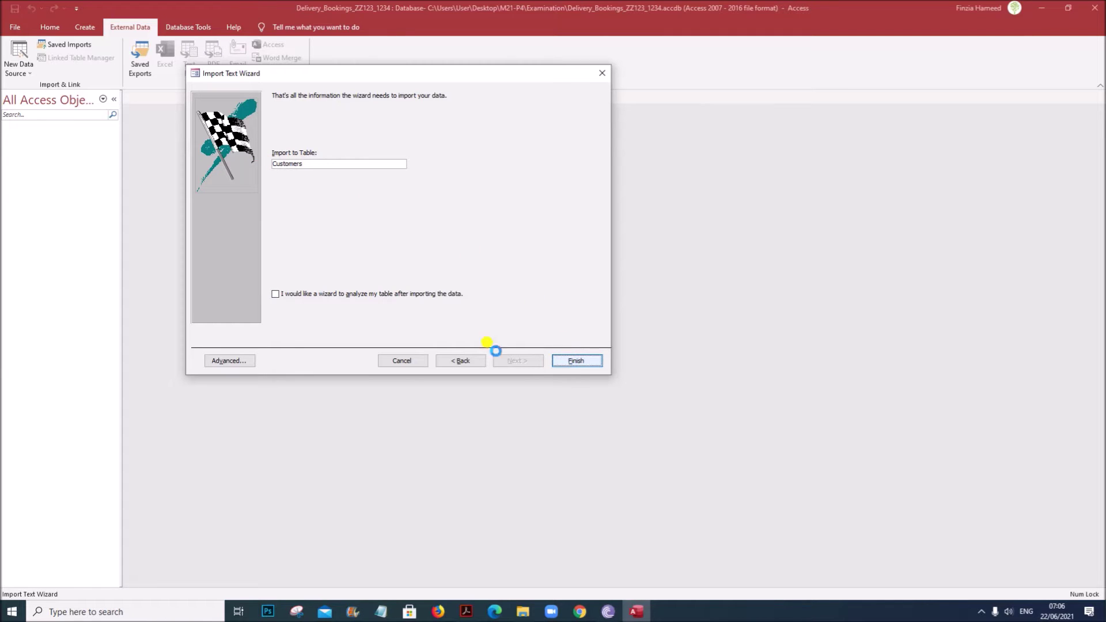
click(712, 453)
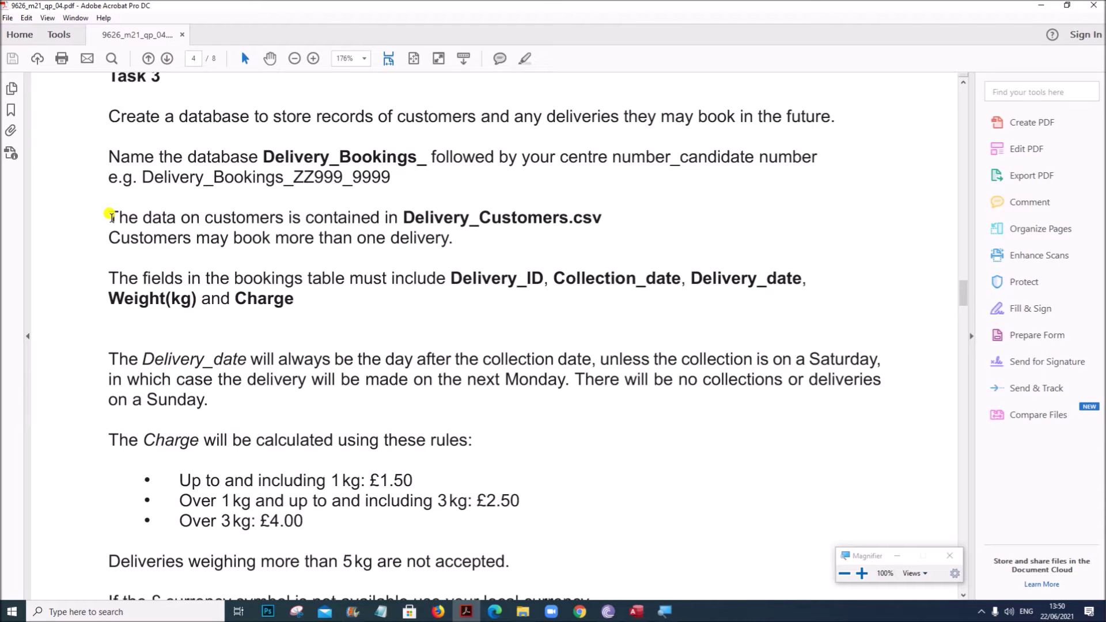
Read the customer and bookings table requirements in Task 3 in Acrobat, and start a new table in Design view in Access.
drag(110, 218, 592, 209)
drag(111, 236, 447, 236)
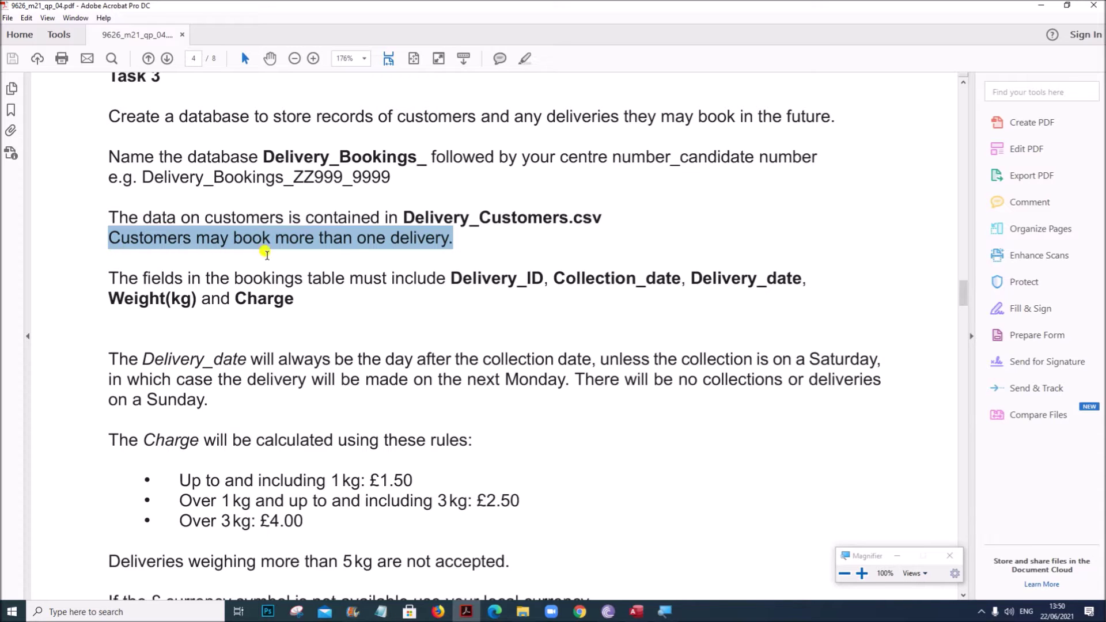
click(458, 237)
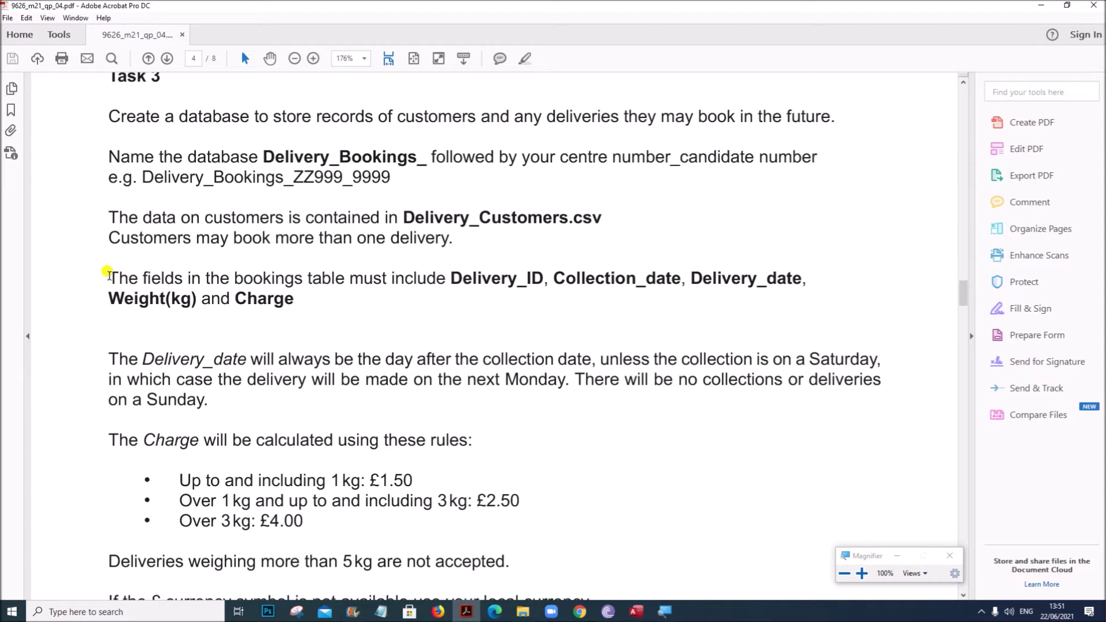
drag(109, 279, 310, 304)
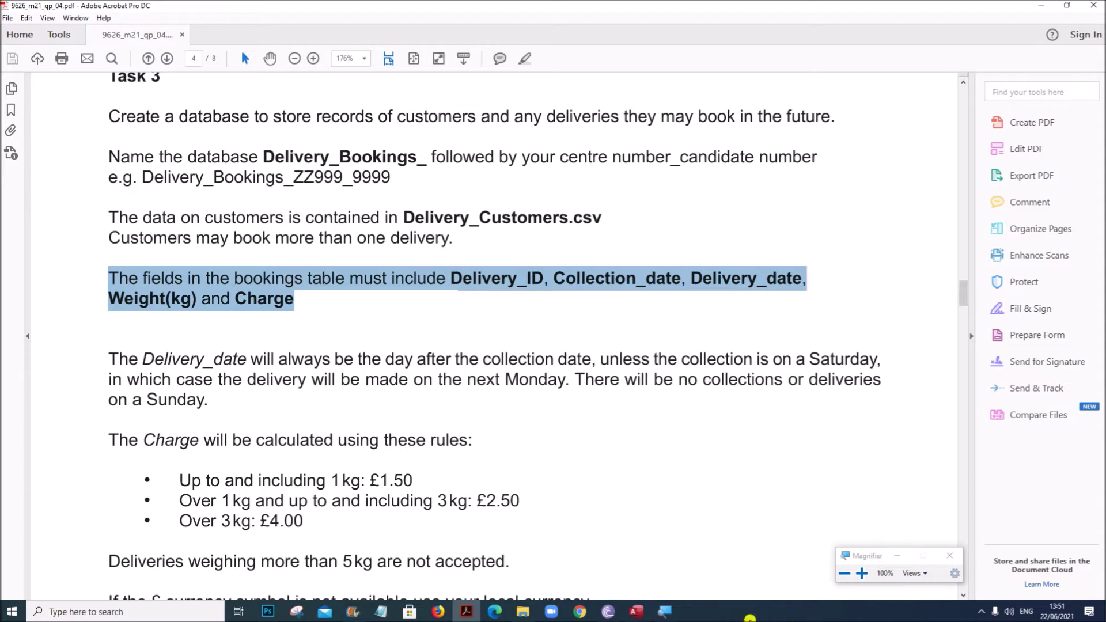
click(647, 609)
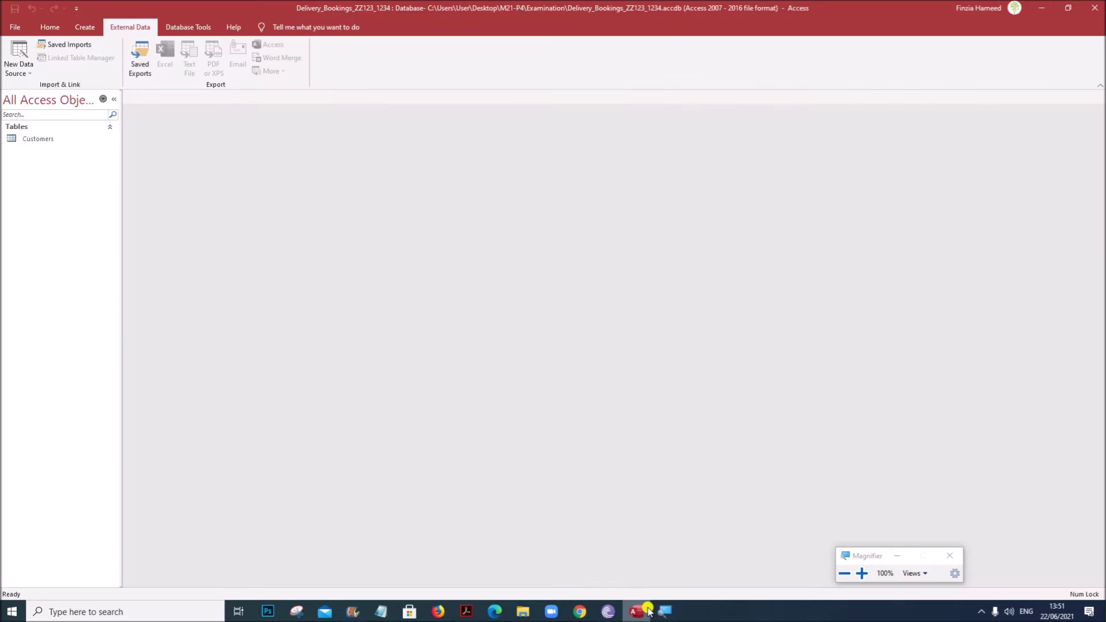
click(84, 28)
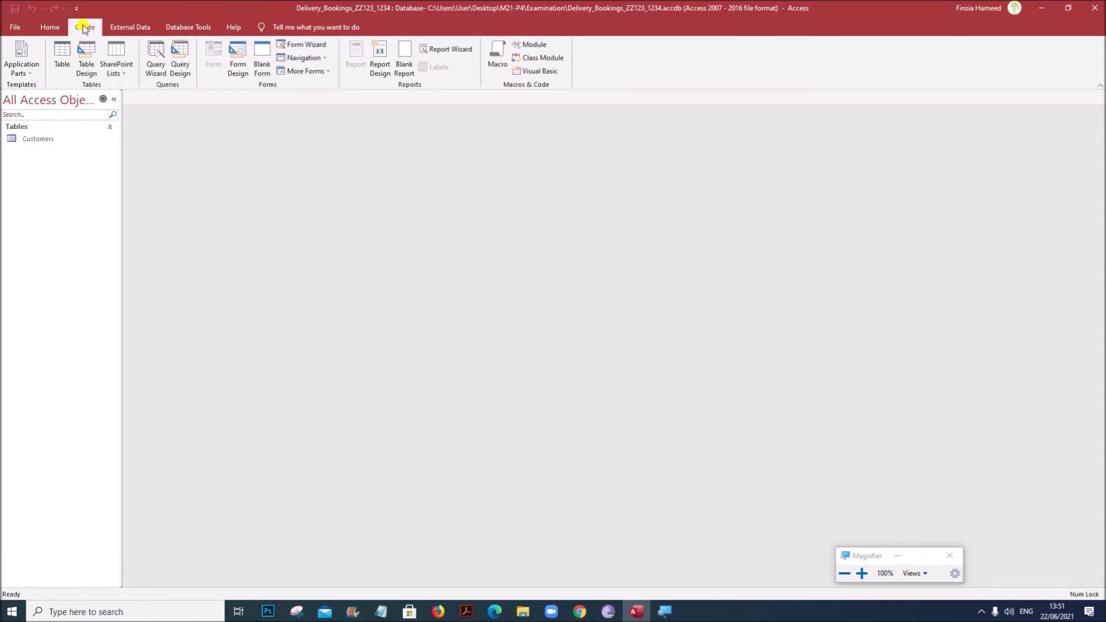
click(87, 67)
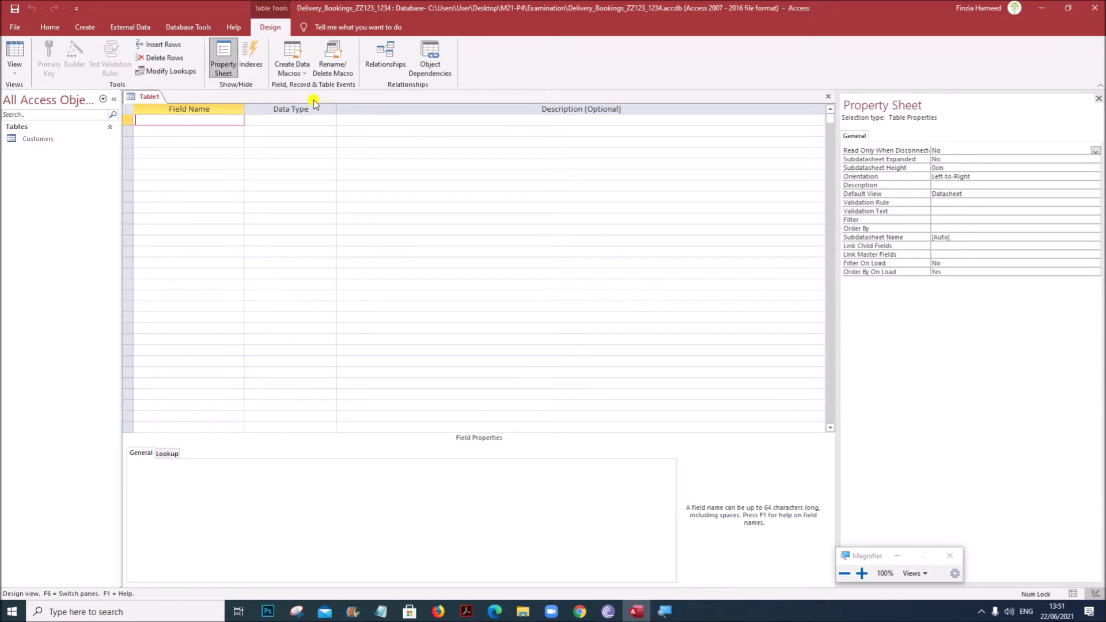
Copy the Delivery_ID field name from the Task 3 paper in Acrobat into the new Access table and set its data type to Number.
click(458, 614)
click(452, 276)
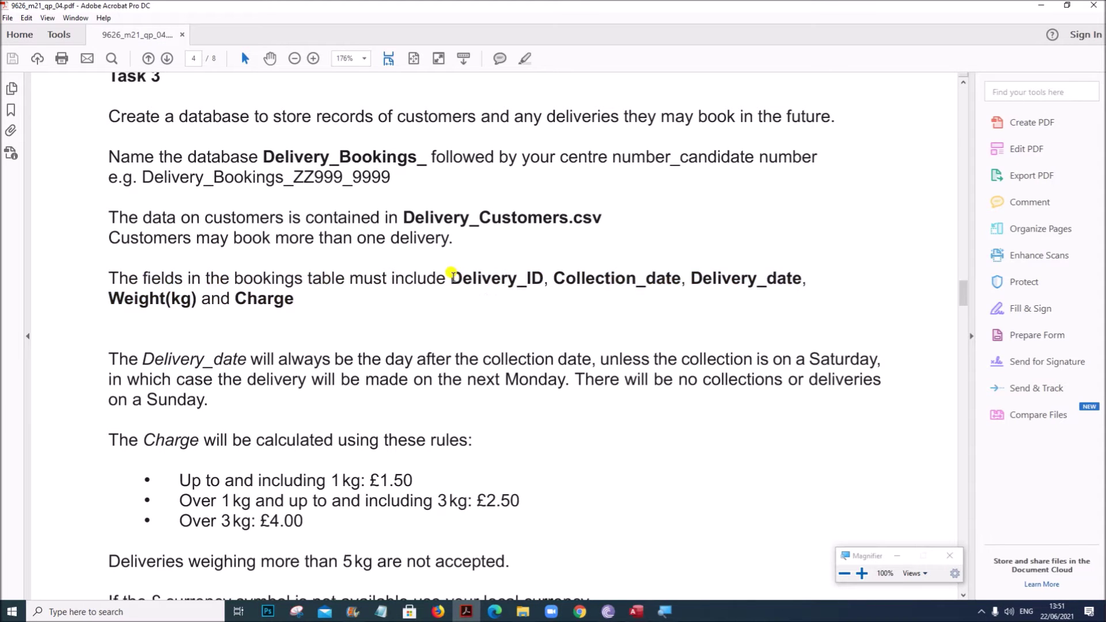
drag(451, 276, 537, 281)
key(ctrl+c)
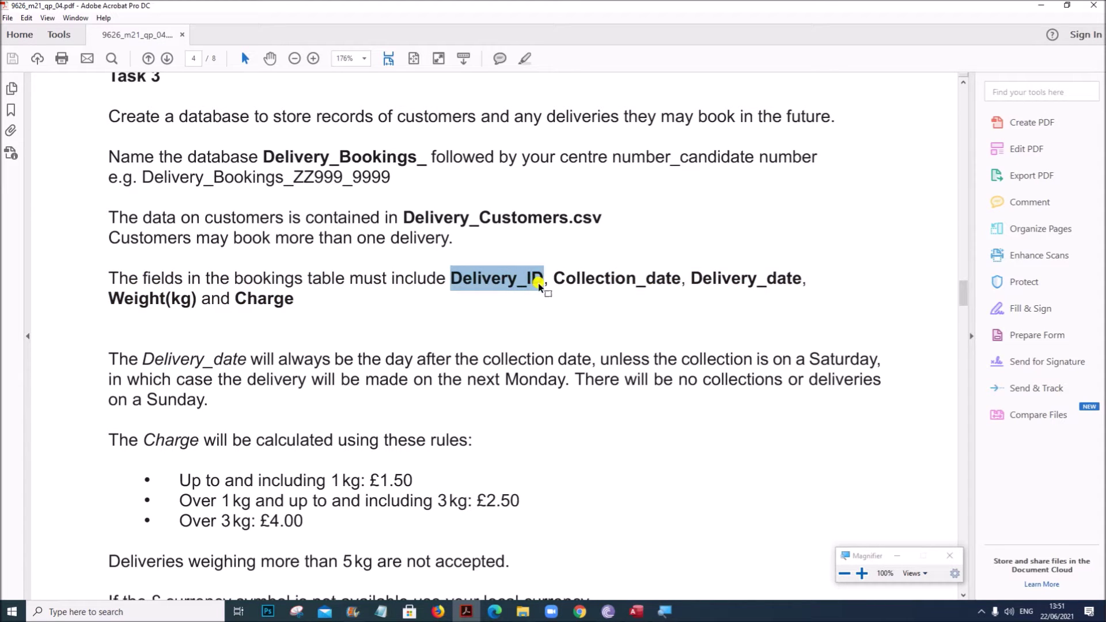
click(637, 612)
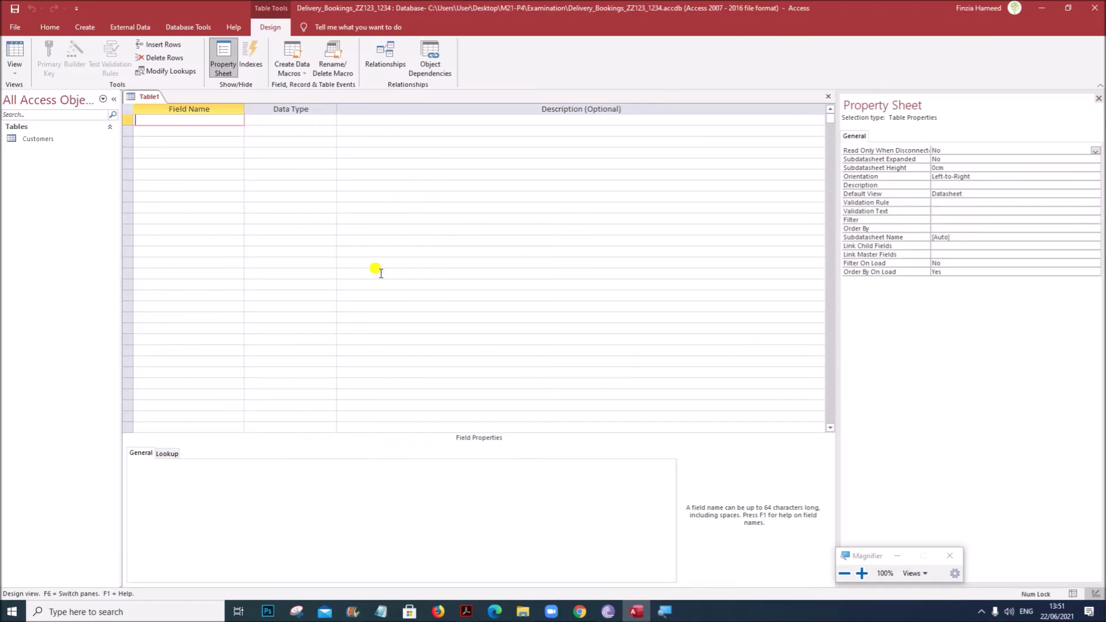
key(ctrl+v)
click(260, 121)
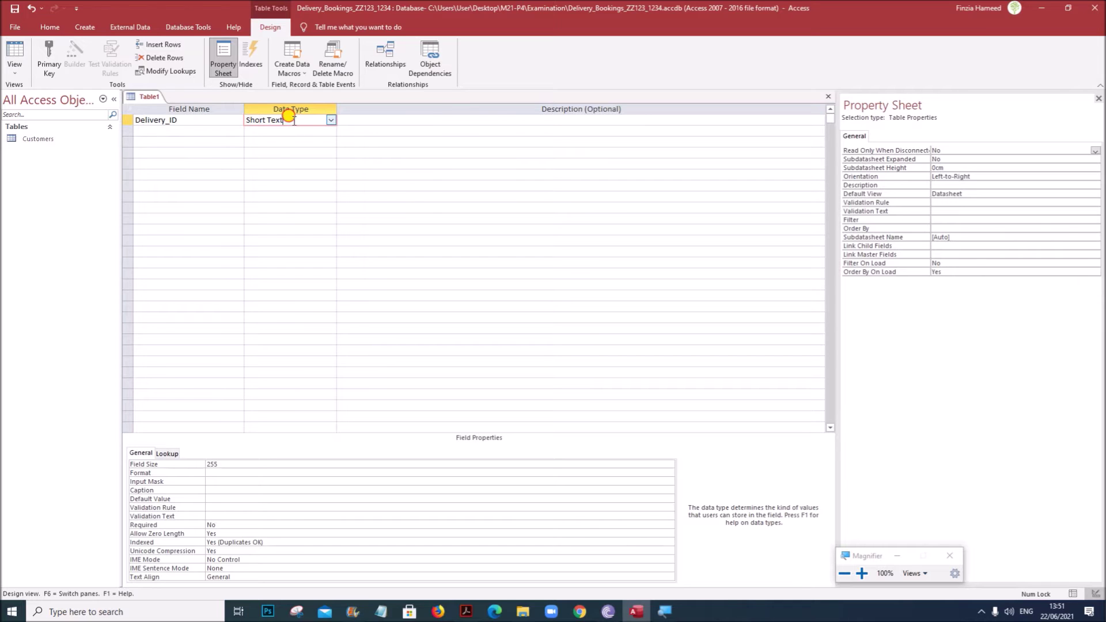
drag(290, 119, 190, 117)
text(Number)
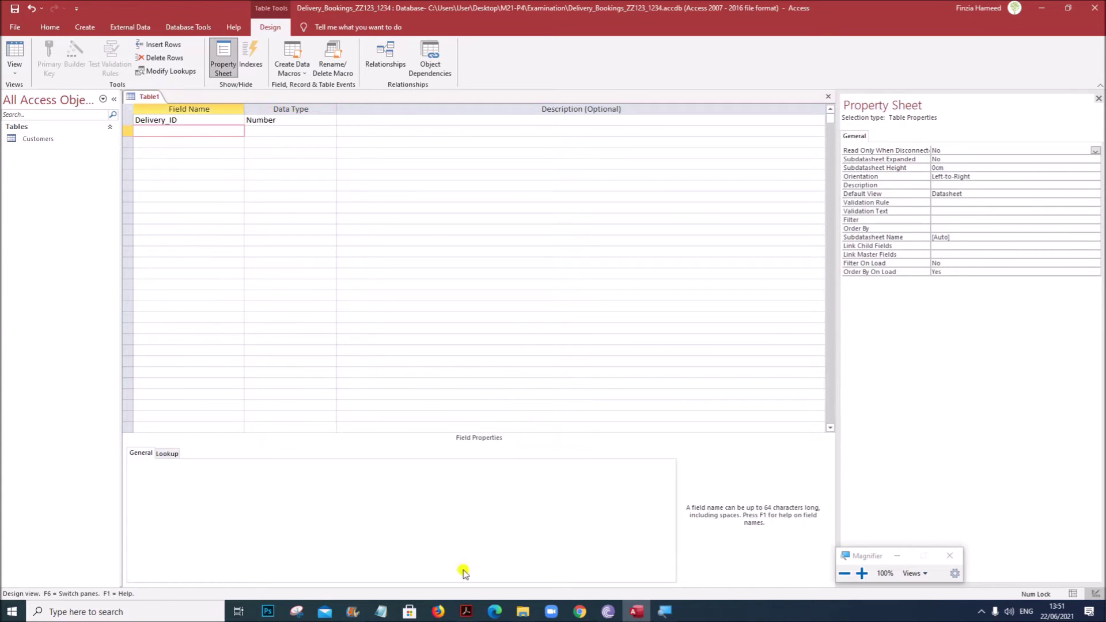
Copy the Collection_date field name from the paper in Acrobat into the Access table's second row and set its data type to Date/Time.
click(467, 612)
drag(554, 278, 676, 280)
key(ctrl+c)
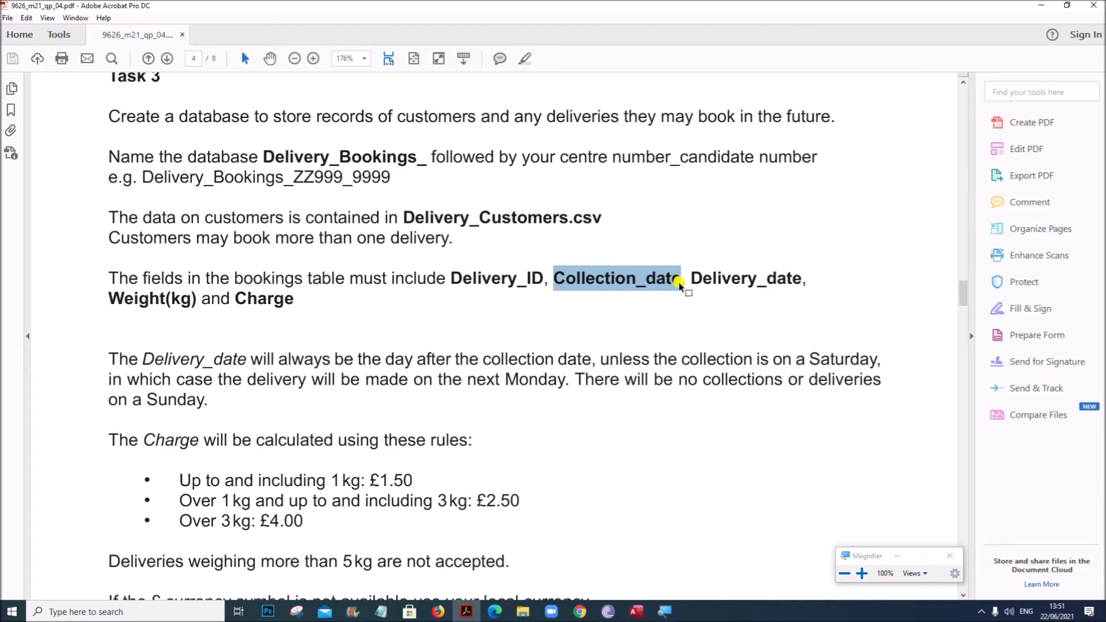
click(636, 611)
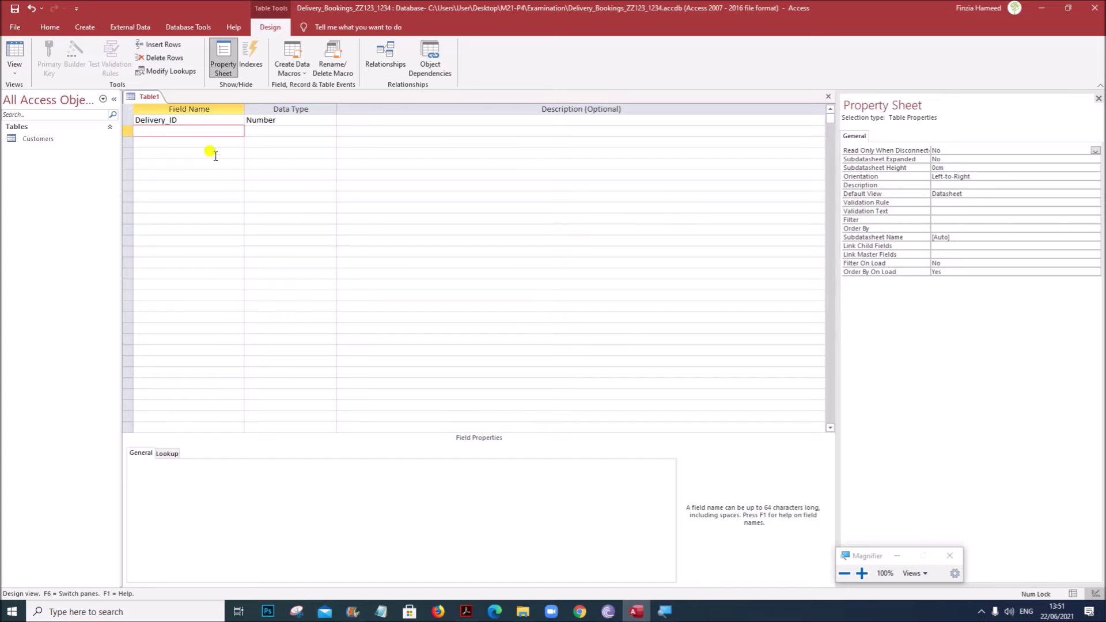
key(ctrl+v)
click(263, 130)
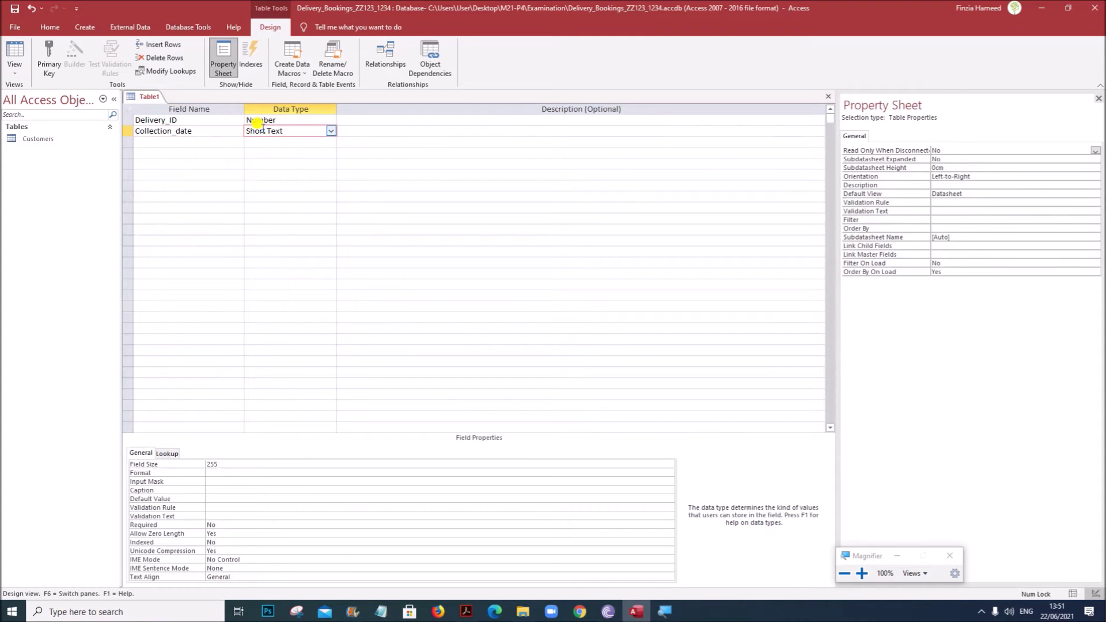
click(332, 131)
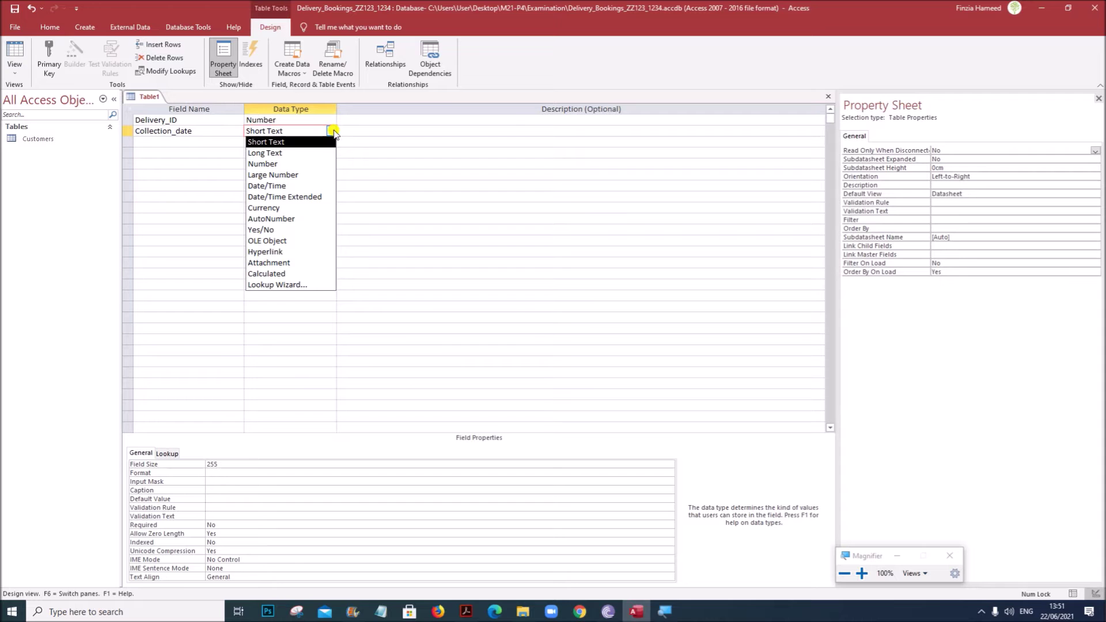
click(290, 186)
click(221, 141)
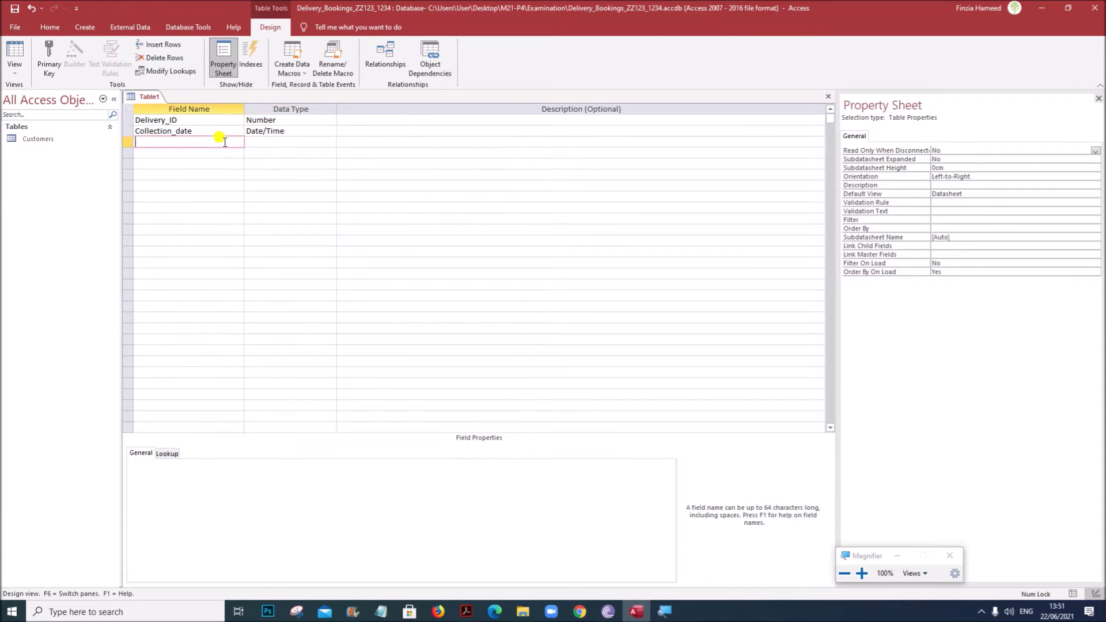
Read the Delivery_date rule in the Acrobat paper and highlight "collection date, unless the collection is on a Saturday,".
click(467, 612)
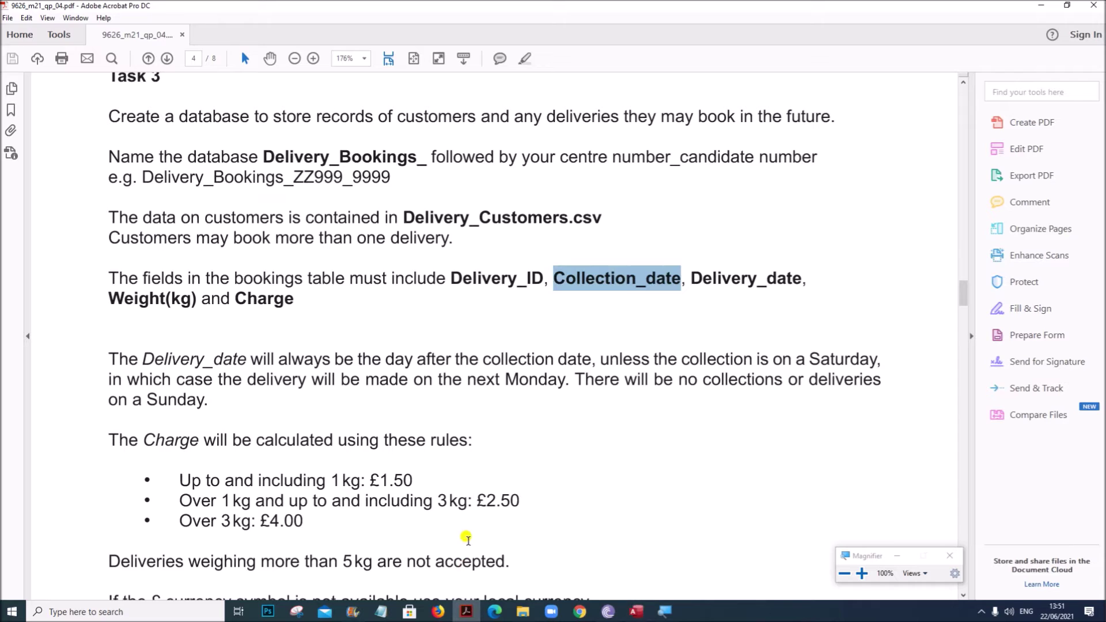
drag(690, 277, 812, 282)
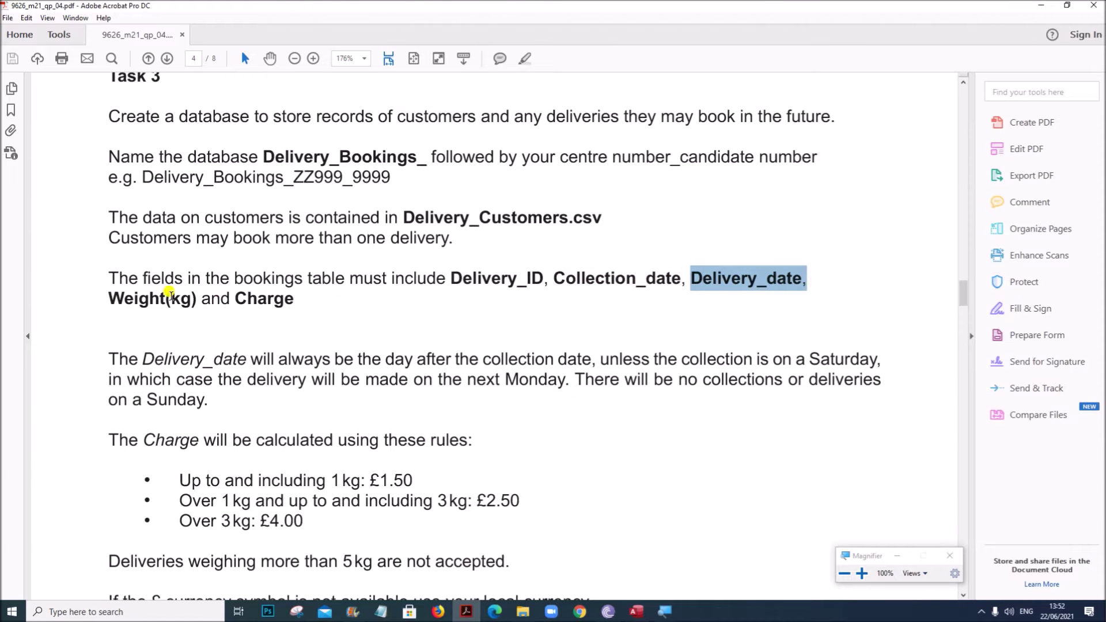
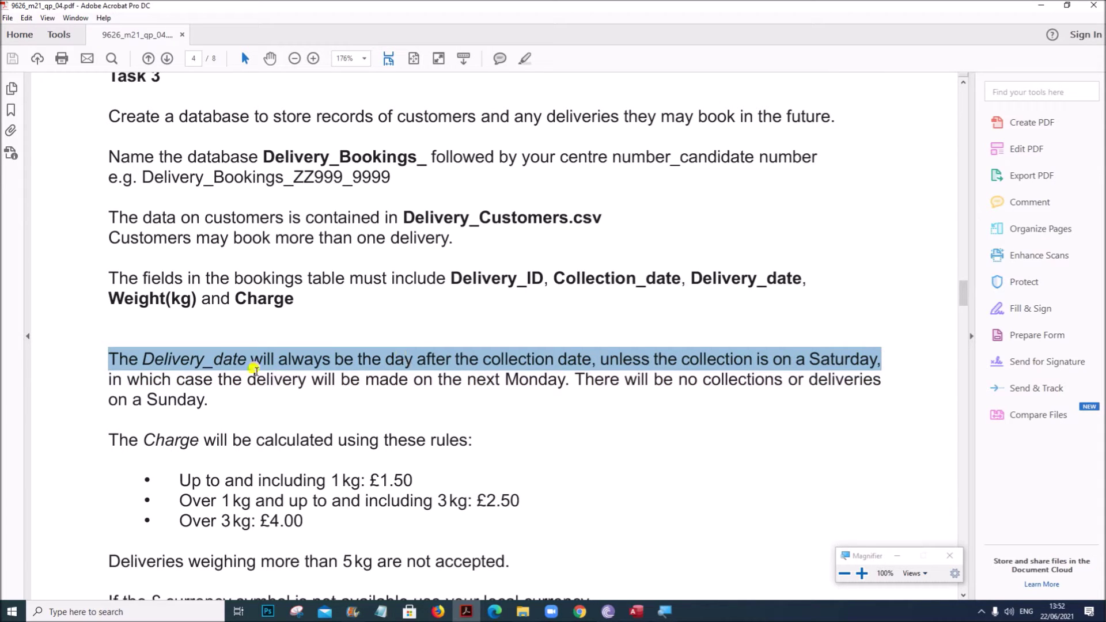
drag(245, 382, 526, 387)
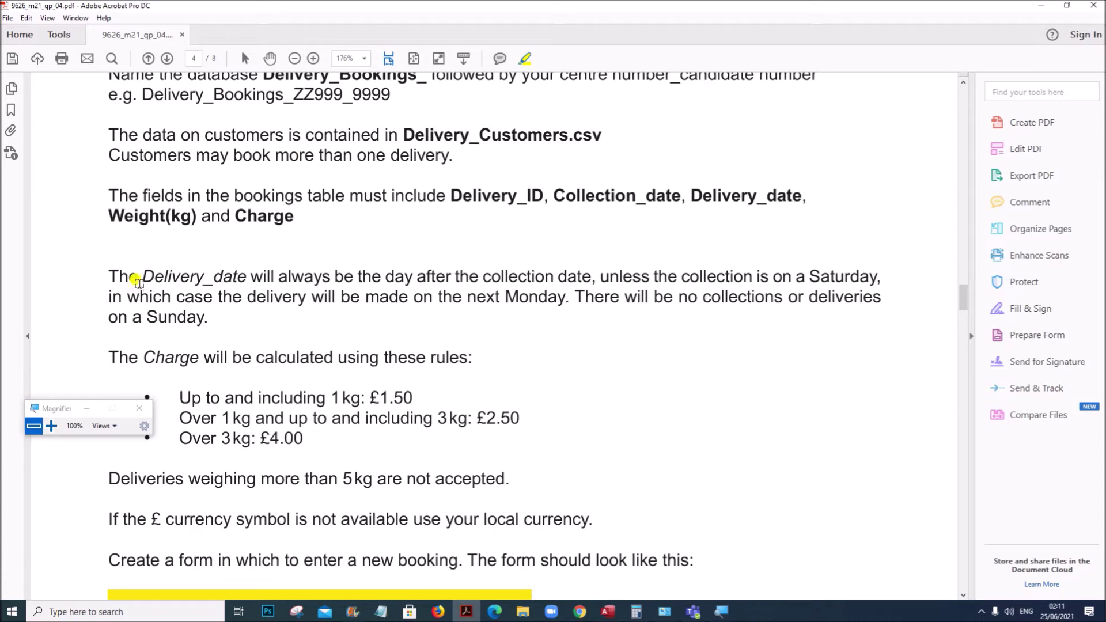
drag(138, 283, 856, 264)
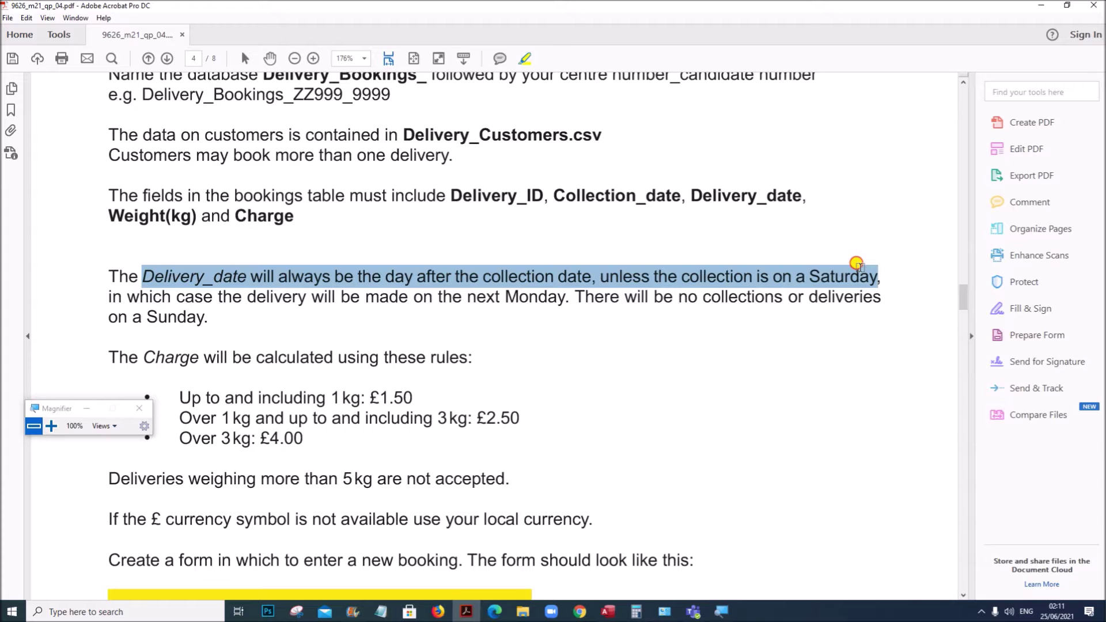
drag(857, 264, 857, 265)
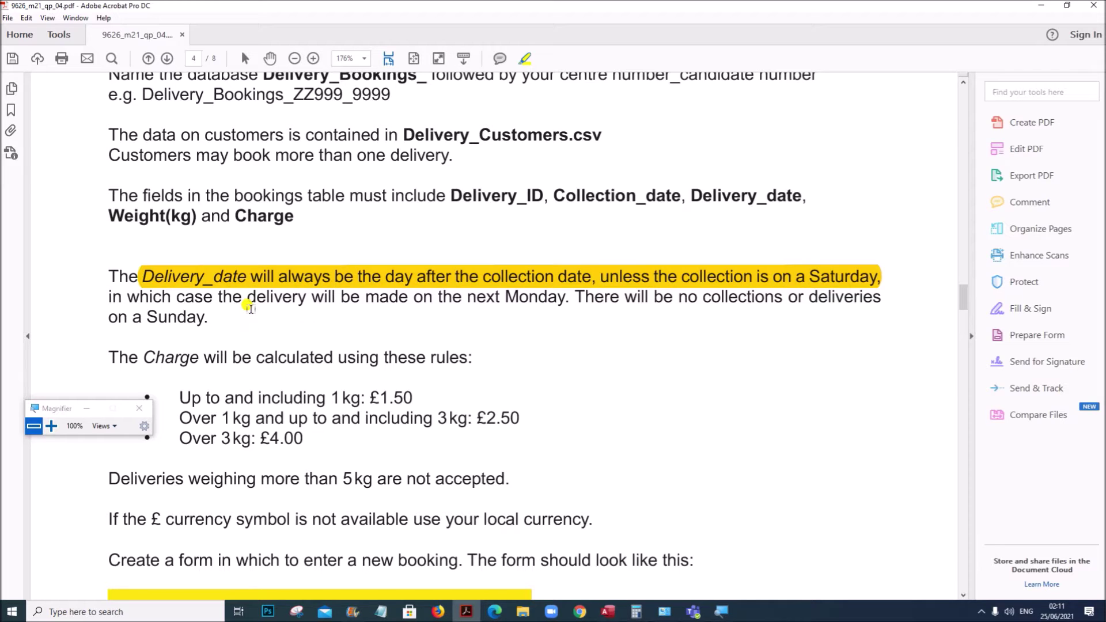
key(ctrl+z)
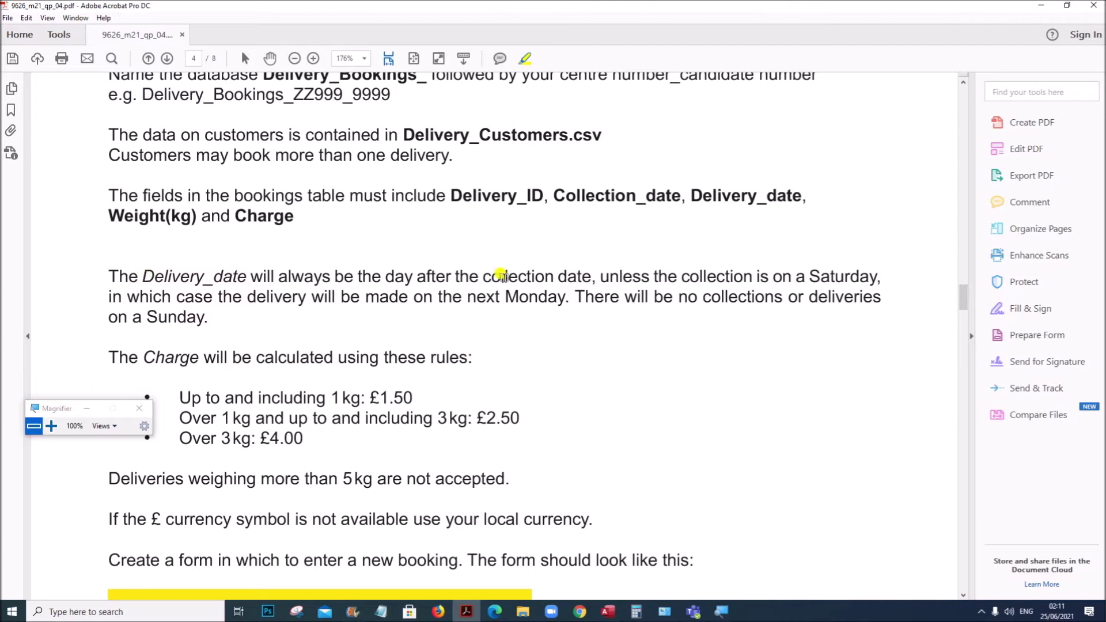
drag(483, 277, 879, 278)
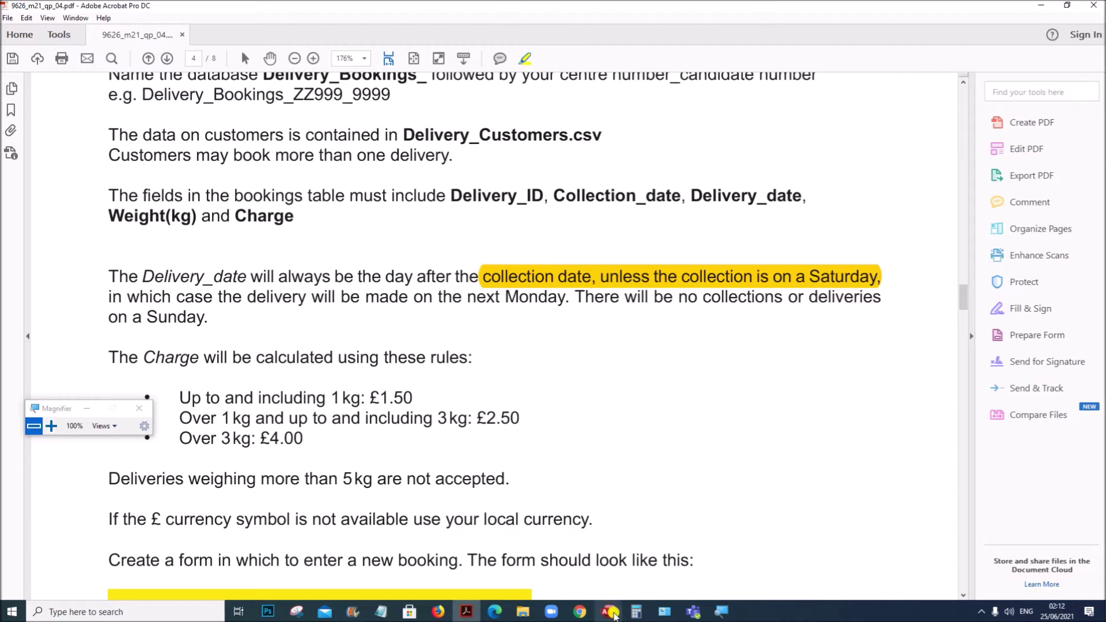
Switch back to Access and add a Deliver_date field with the Calculated data type, bringing up its Expression Builder.
mouse_move(614, 616)
click(593, 570)
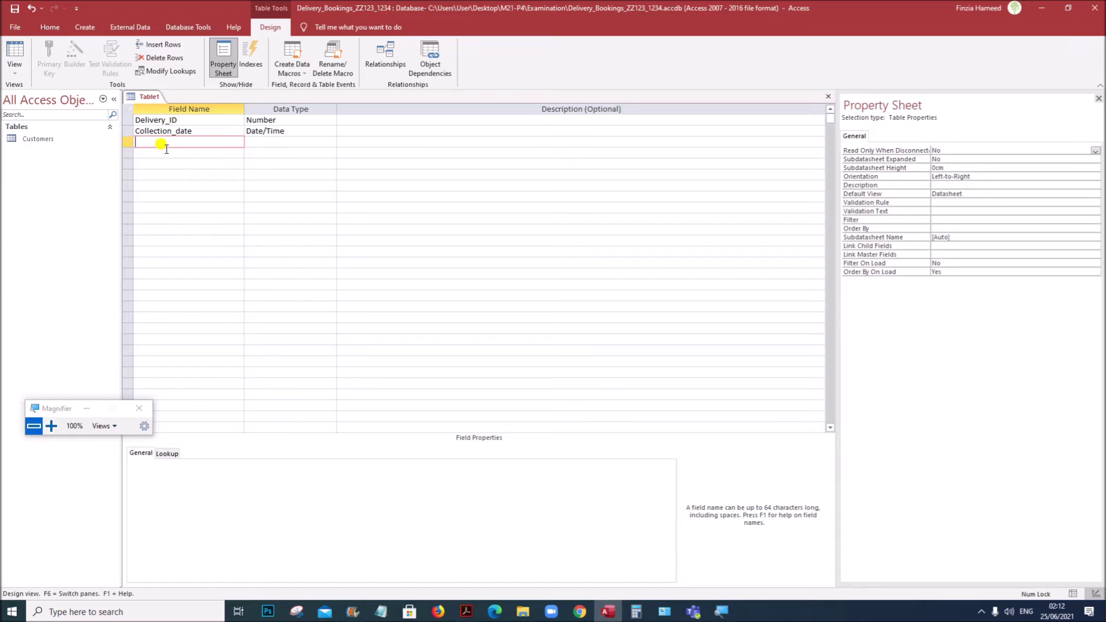
text(Delivery_date)
click(278, 141)
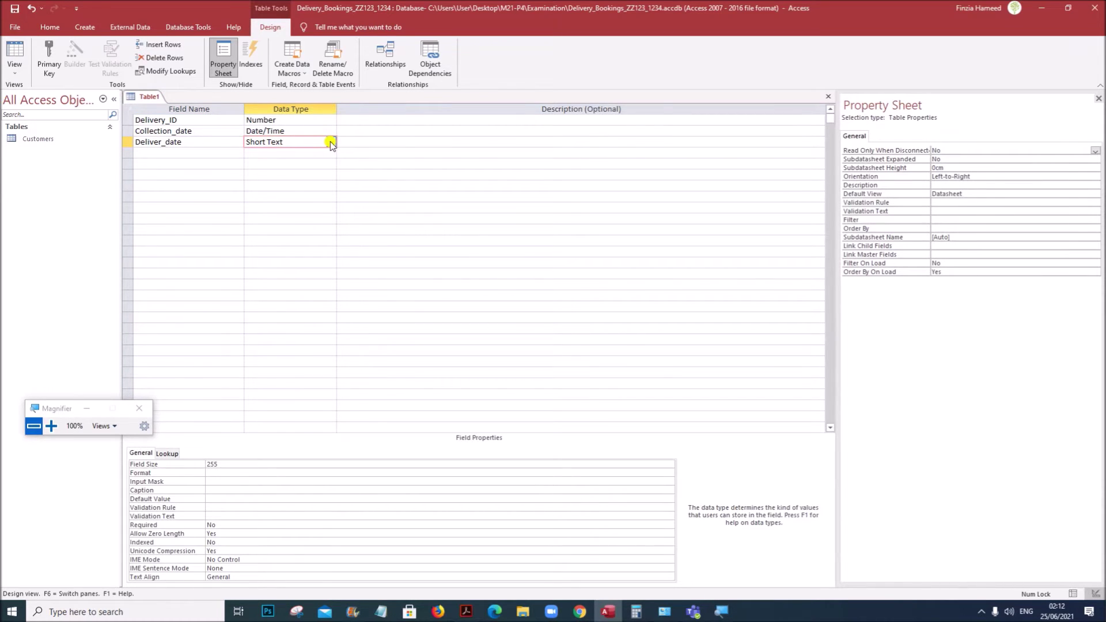
click(332, 142)
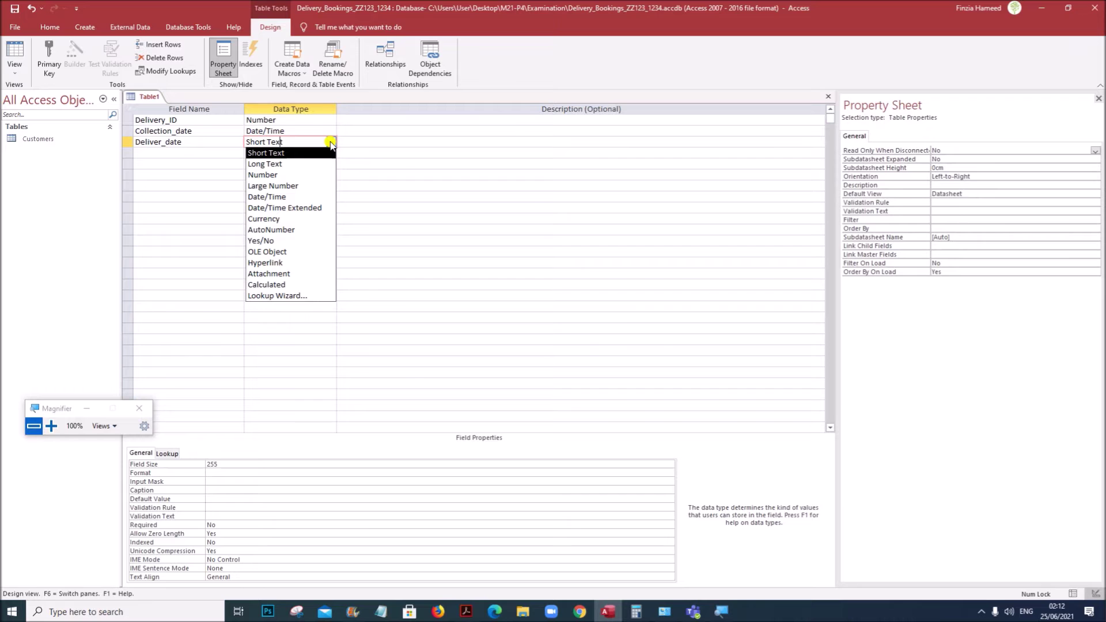
click(266, 285)
drag(529, 128, 425, 166)
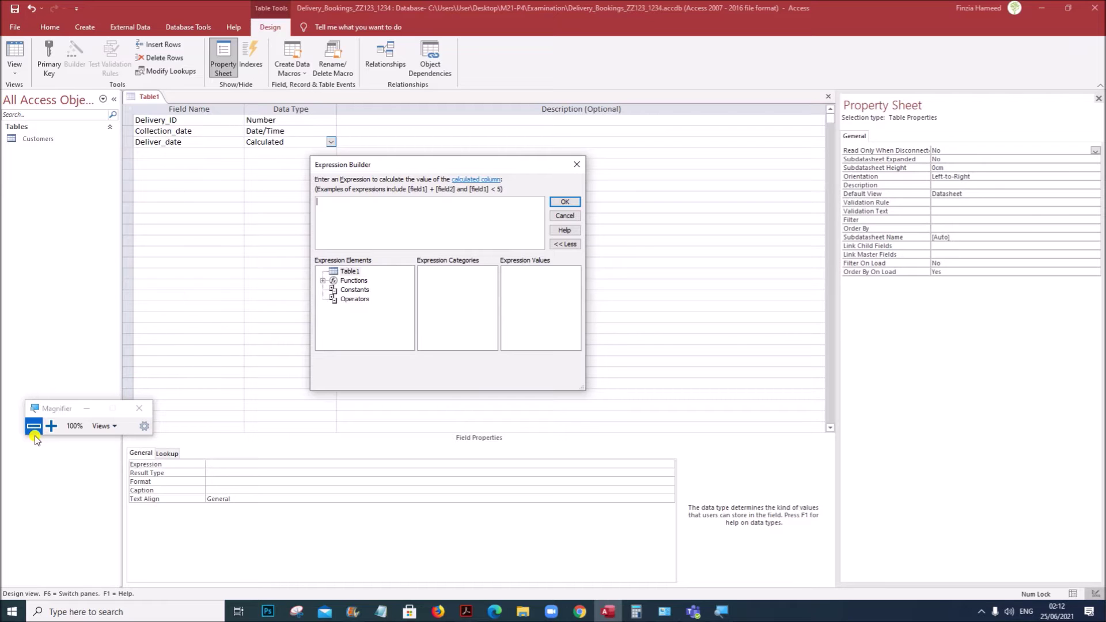
Magnify the screen to 200% and begin the delivery date expression with the Saturday condition IIF(Weekday(Collection_date)=7,.
click(51, 426)
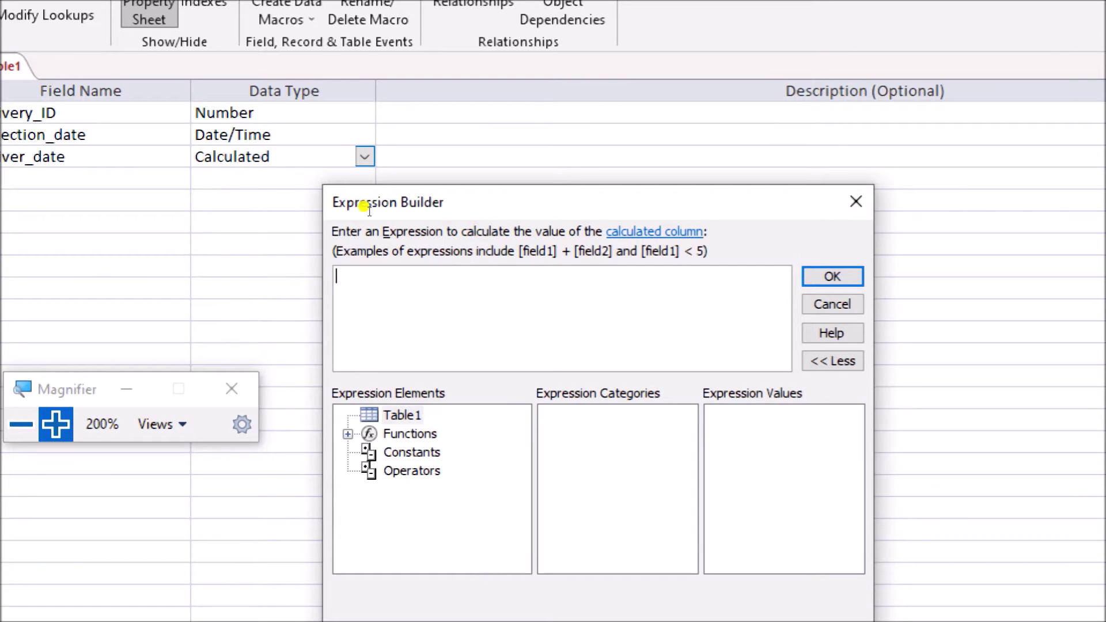
click(296, 195)
text(IIF)
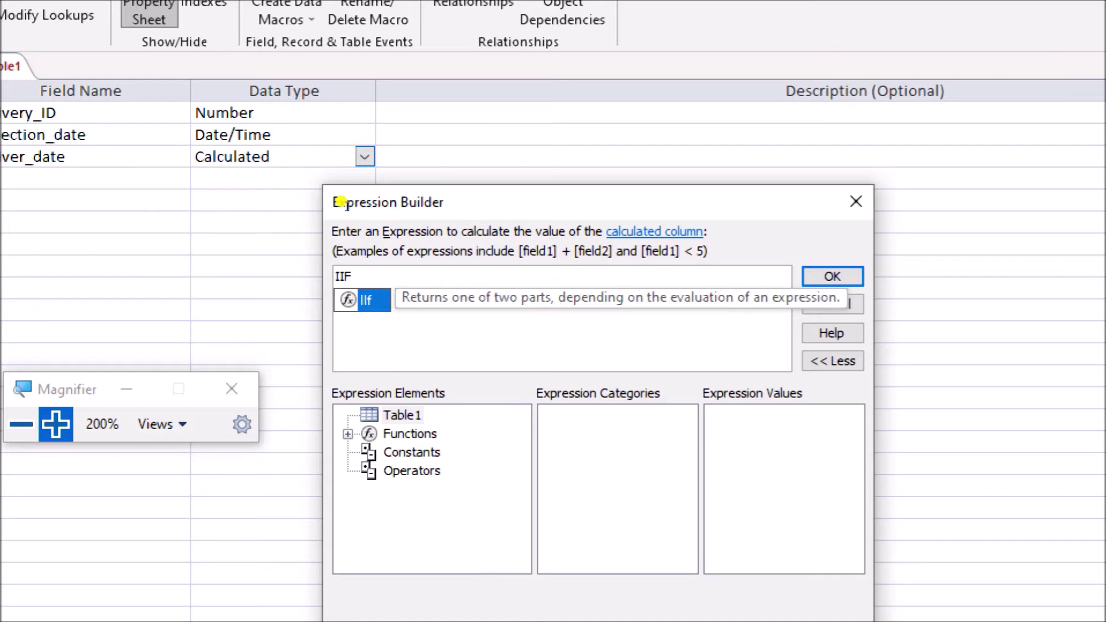
text(()
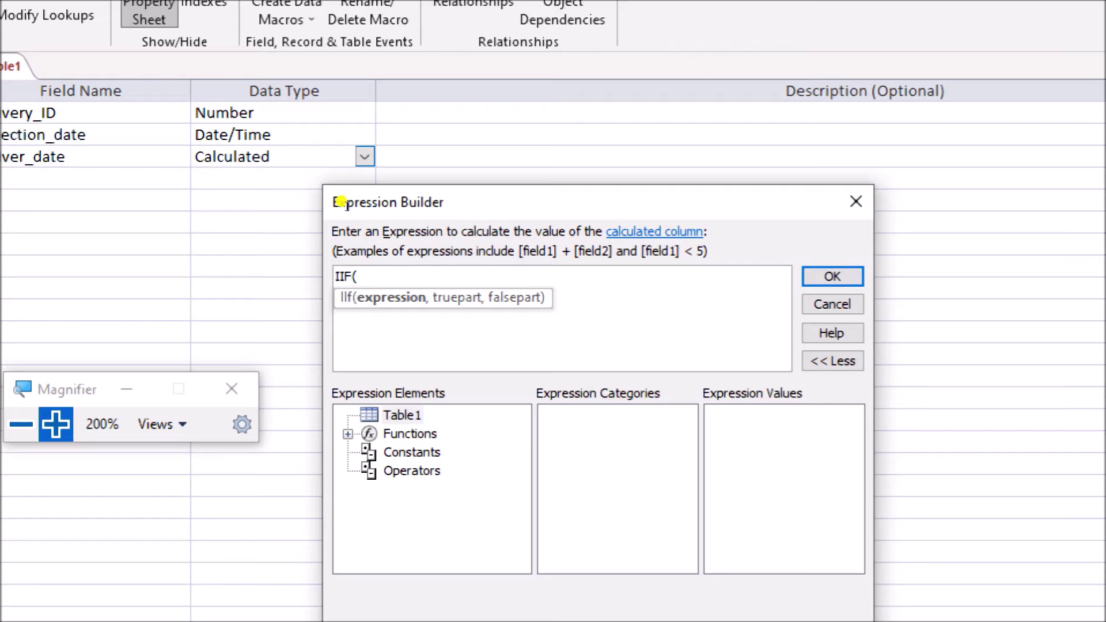
text(W)
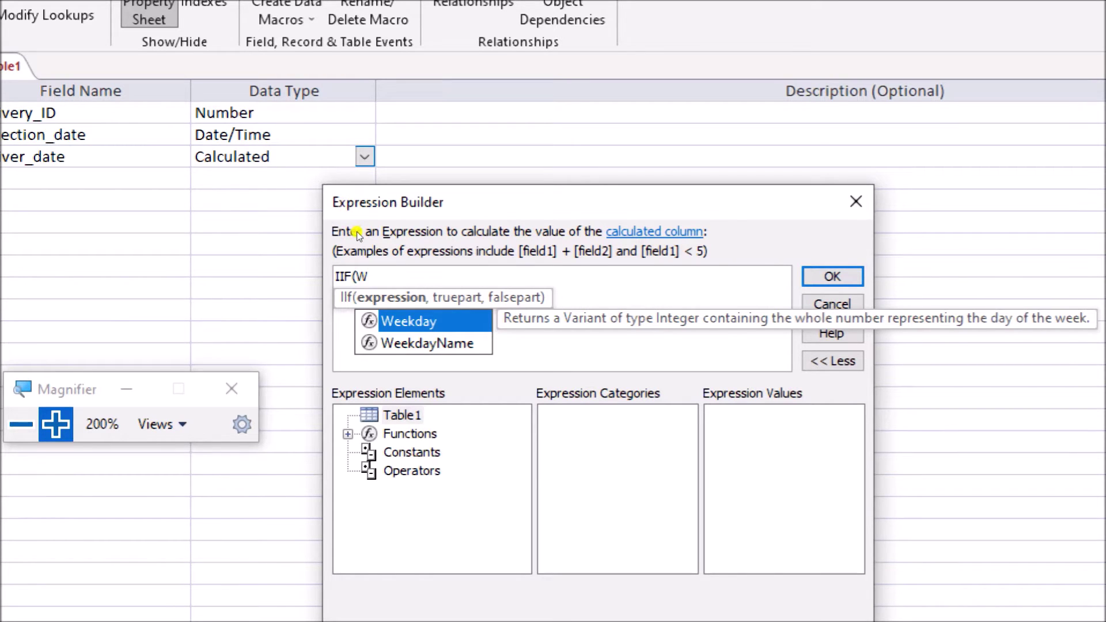
text(eekday()
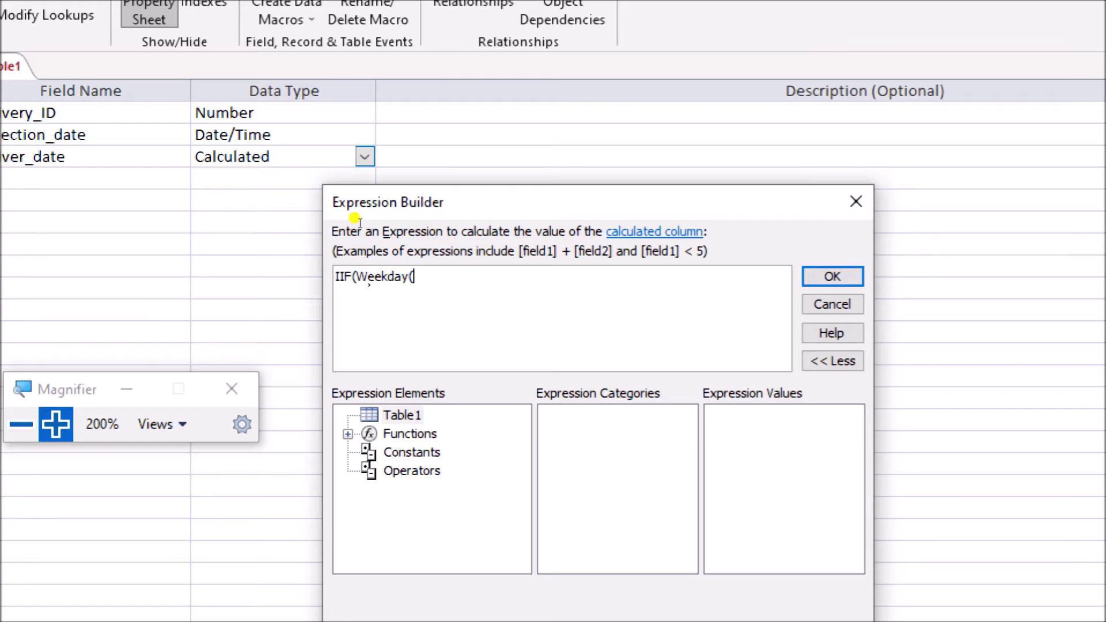
text(C)
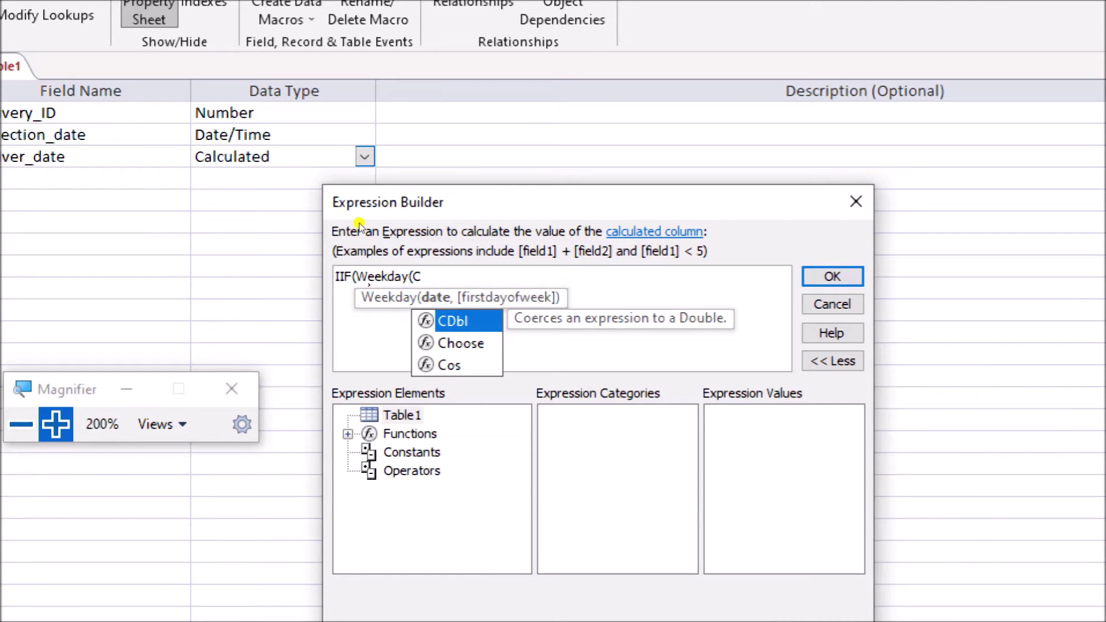
text(oll)
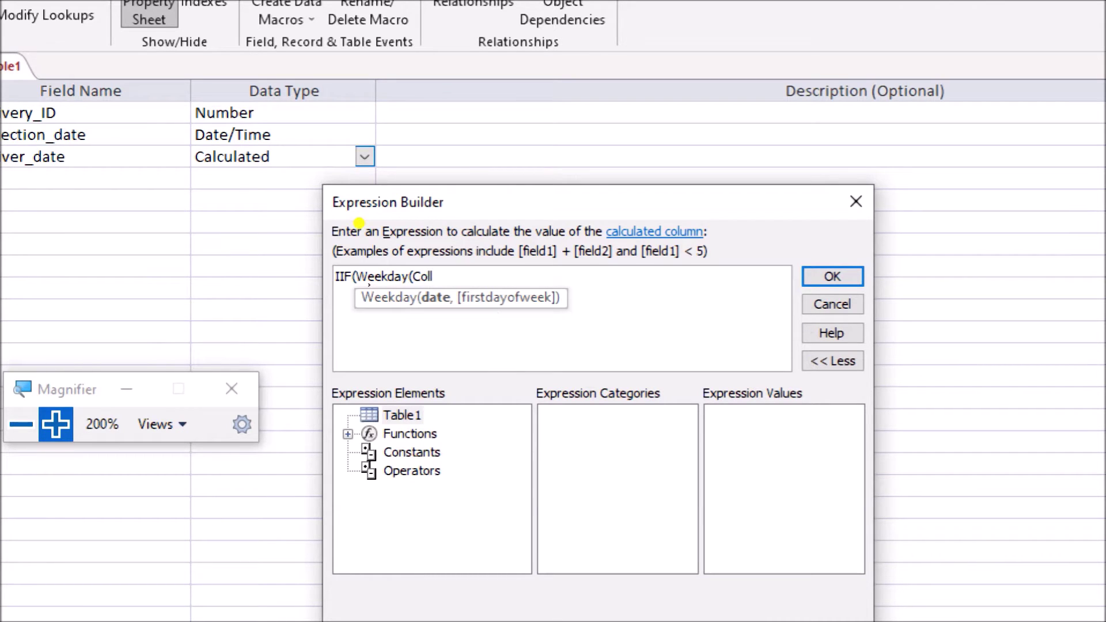
text(ection_date))
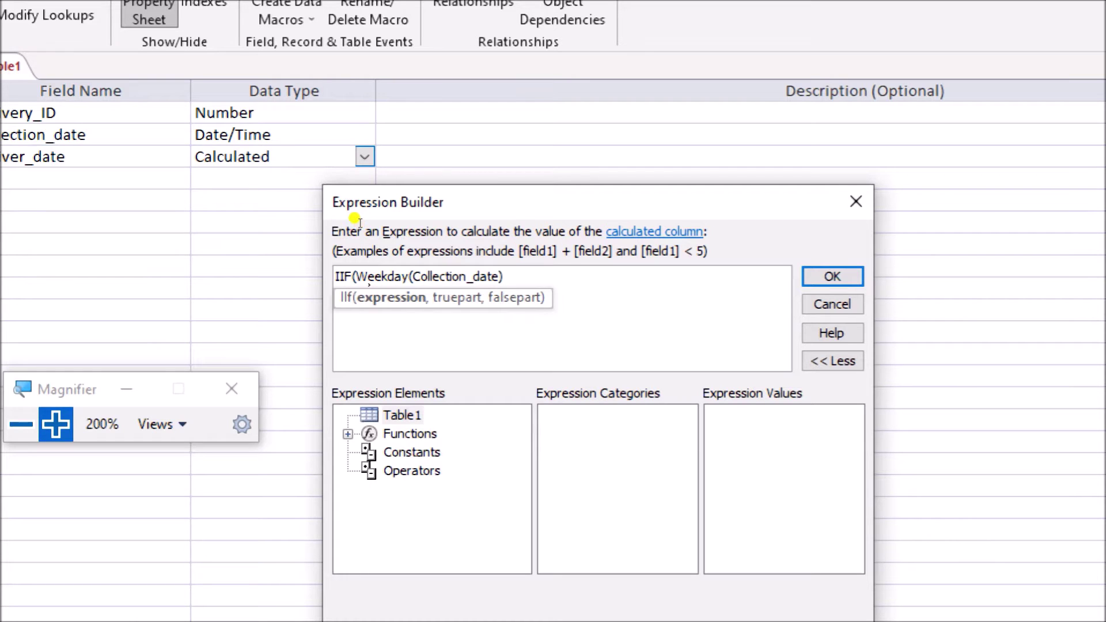
text(=7,)
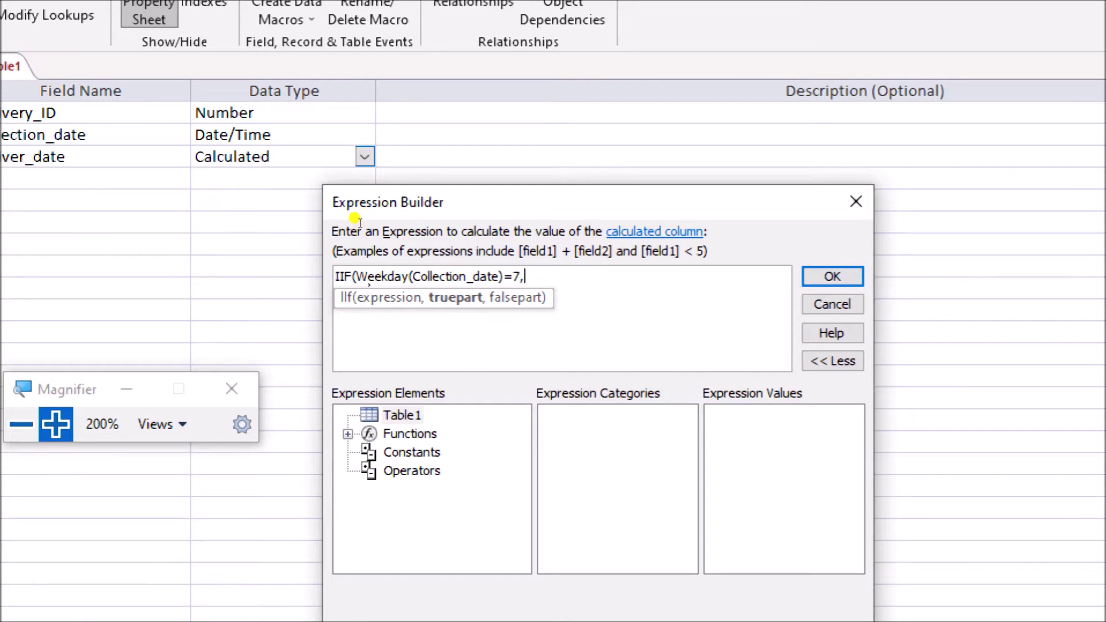
Complete the delivery date expression with Collection_date+2 as the true part and Collection_date+1 as the false part, closing the bracket.
text(Coll)
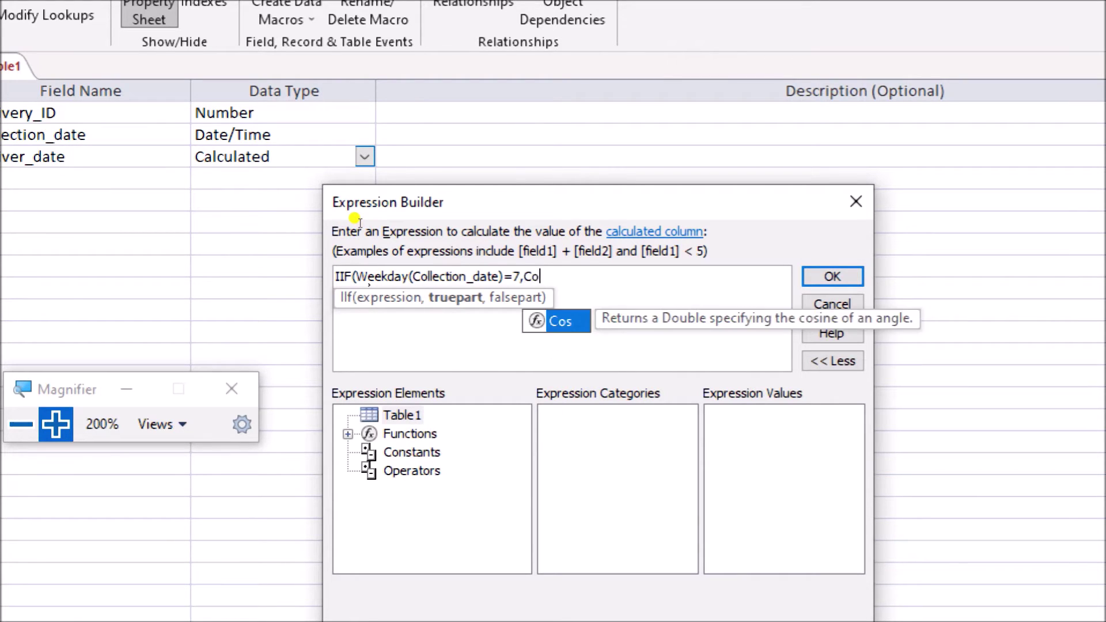
text(ection)
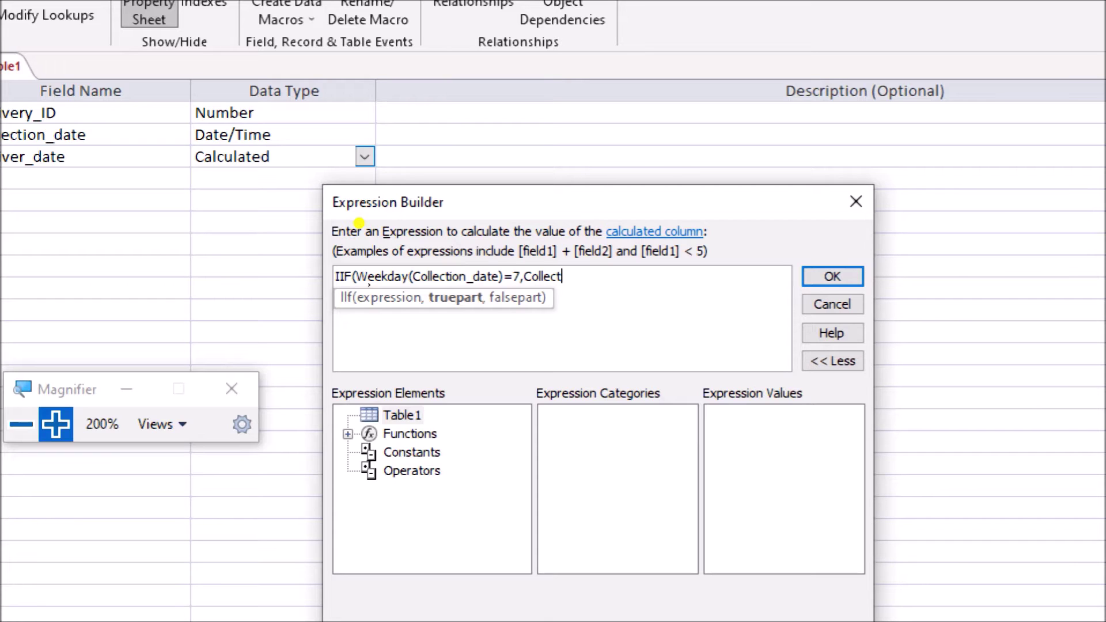
text(_date+2)
text(,)
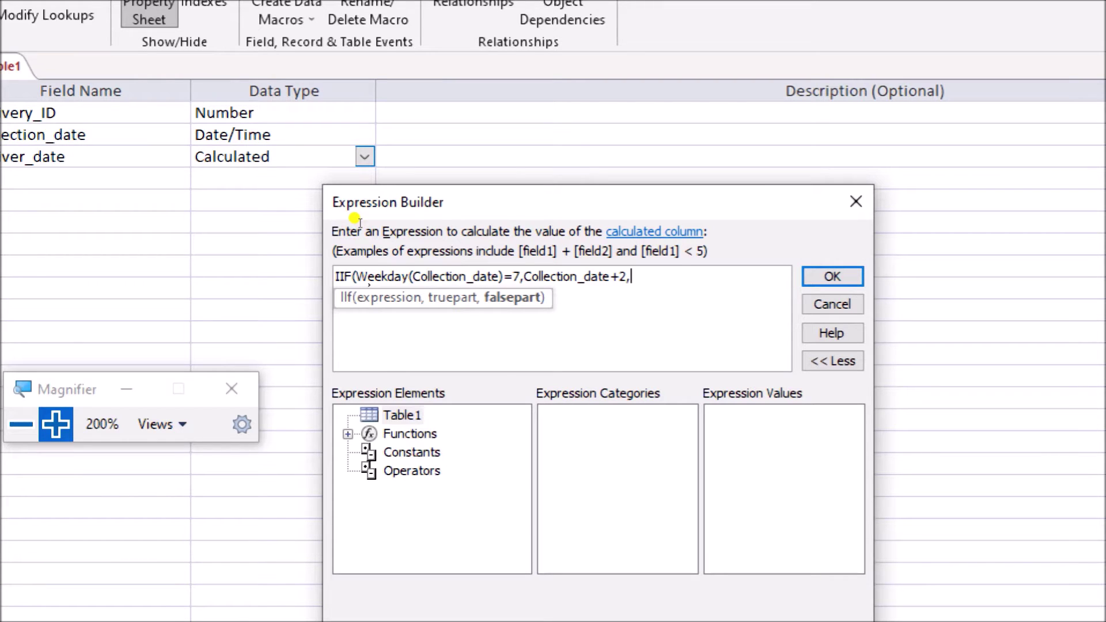
text(Collection_date+)
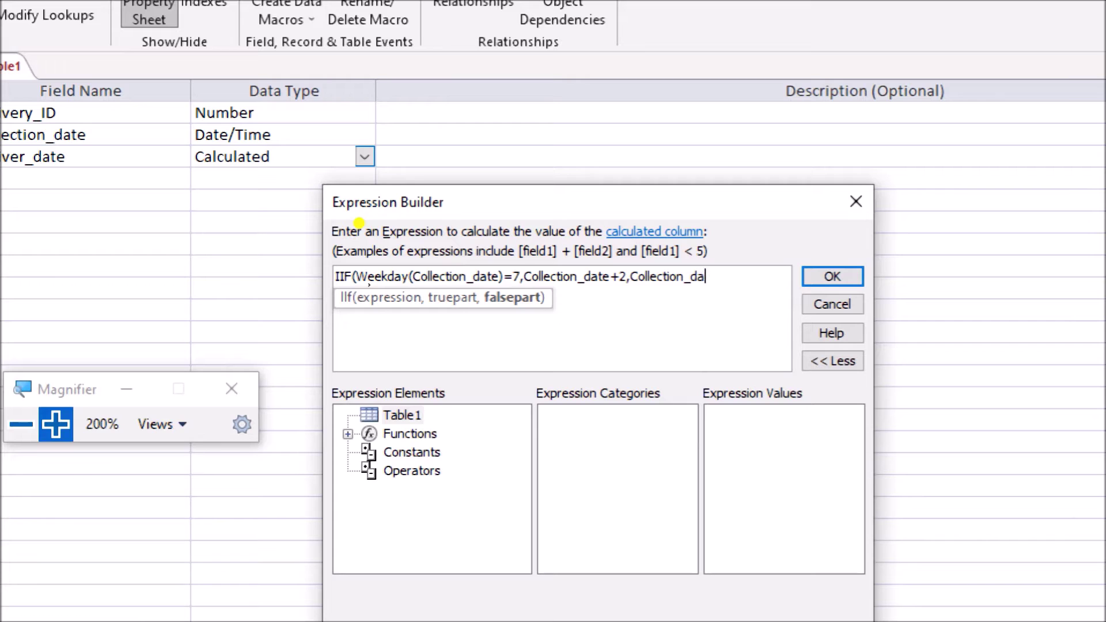
text(1))
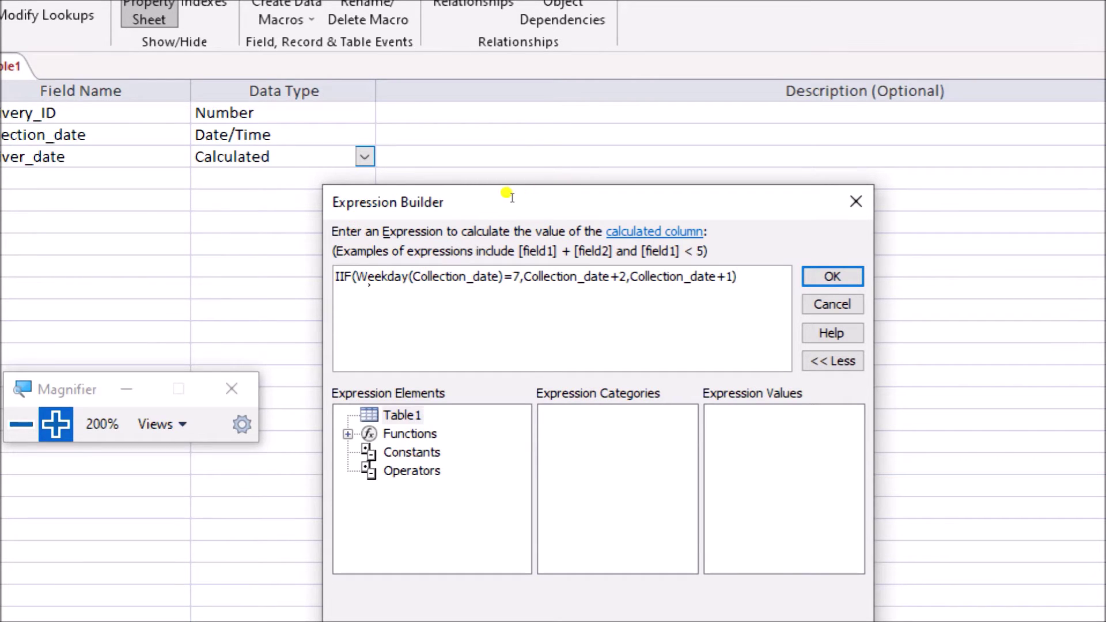
Check the parts of the delivery date expression and accept it for the calculated field.
drag(512, 200, 308, 199)
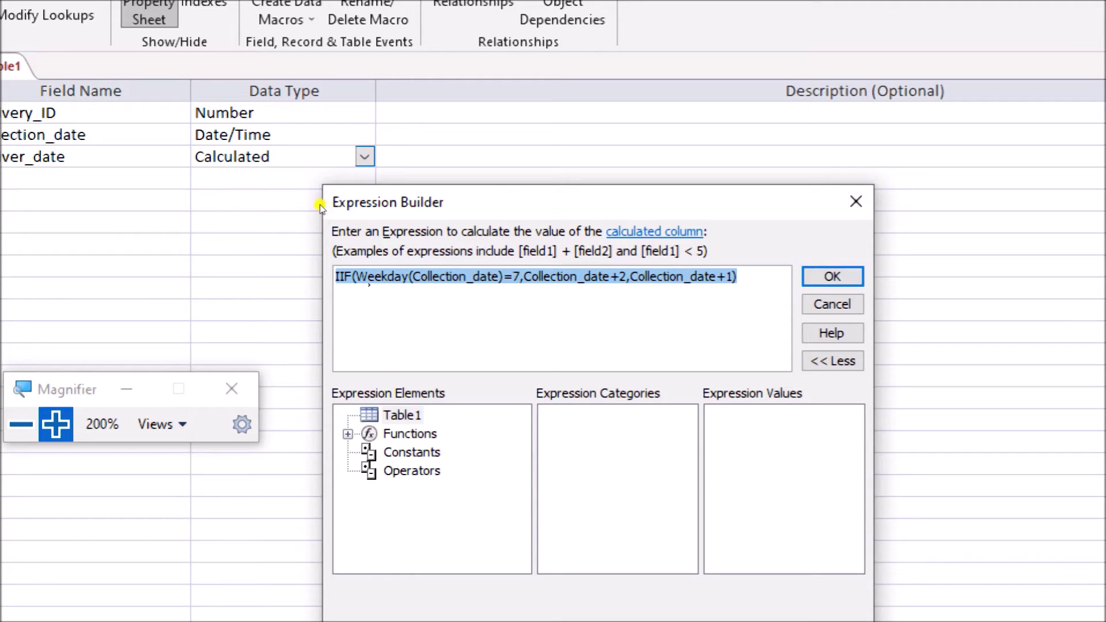
click(327, 204)
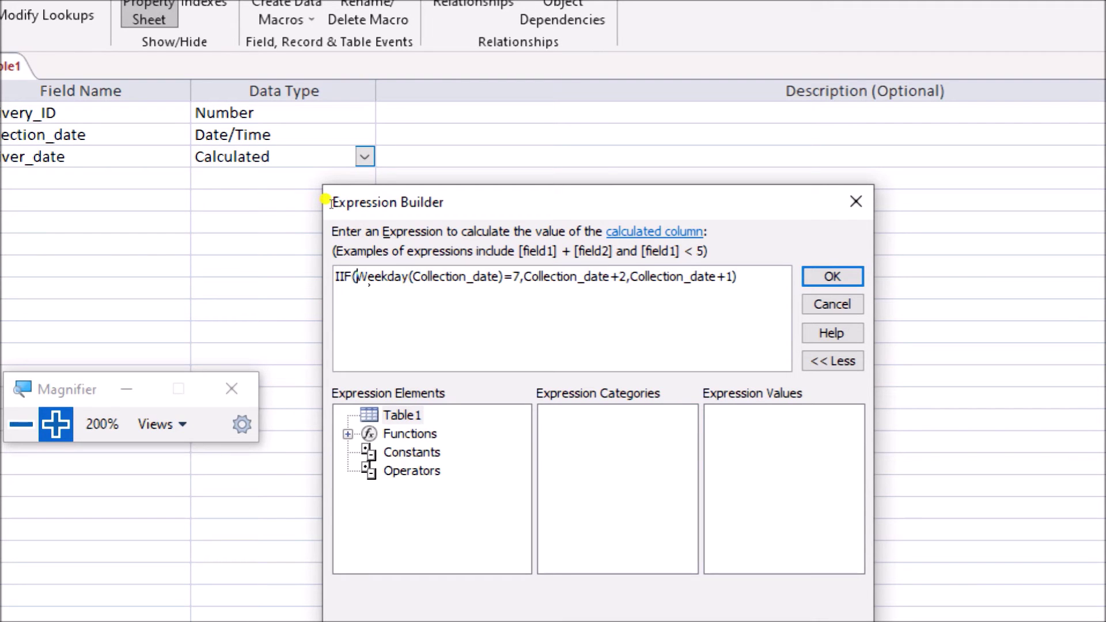
double_click(356, 200)
drag(356, 200, 464, 198)
click(461, 196)
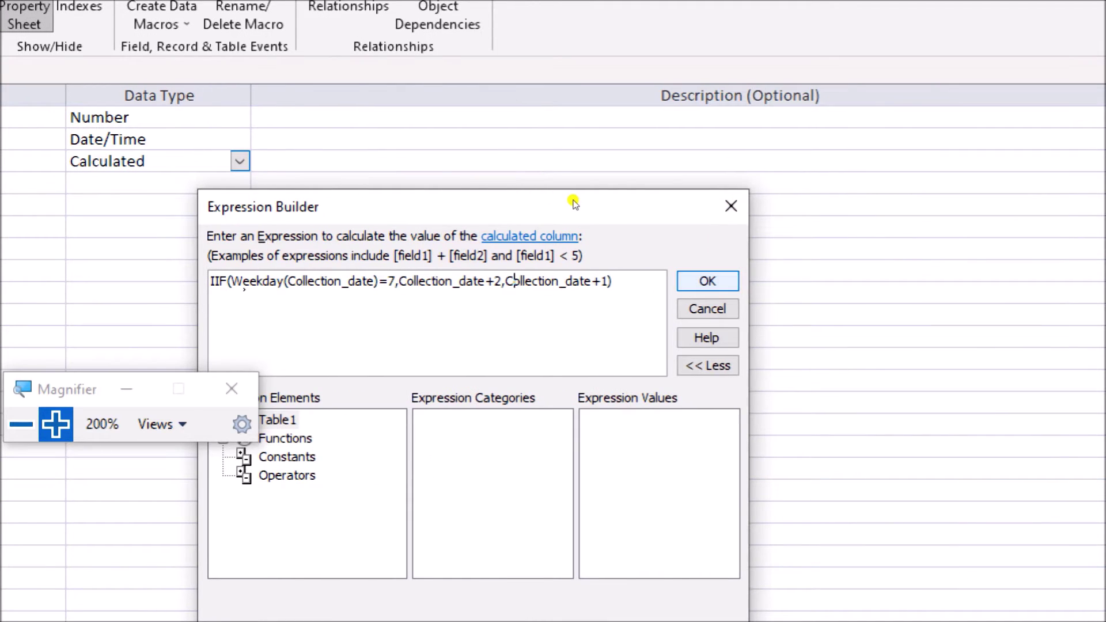
key(Return)
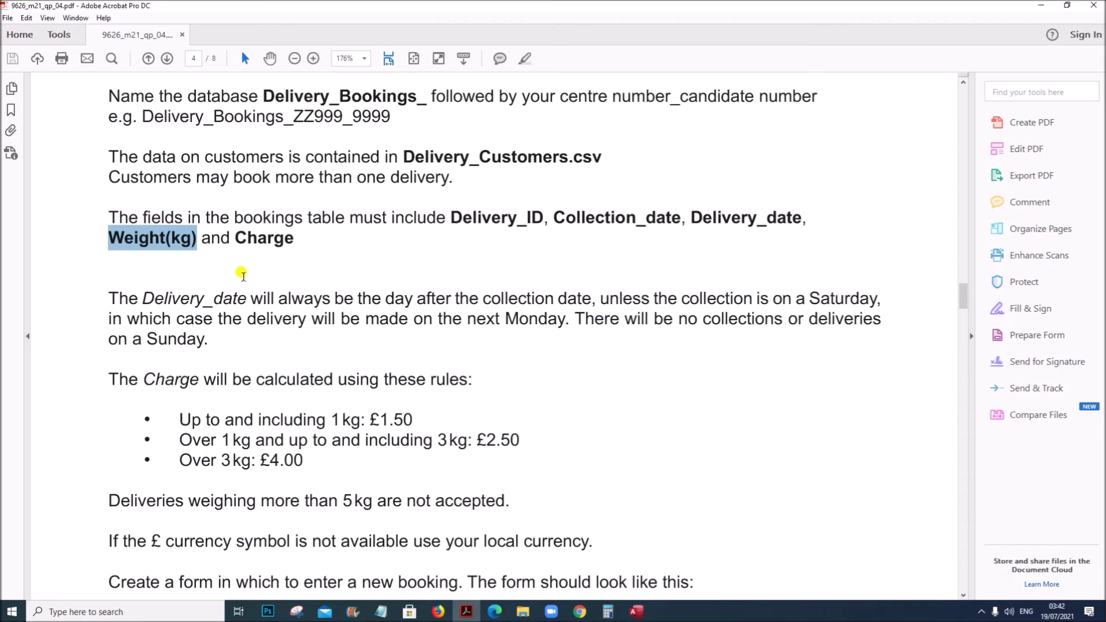
Copy the Weight(kg) field name from the Acrobat paper into the Access table below Delivery_date and set its data type to Number.
drag(109, 237, 198, 240)
click(640, 613)
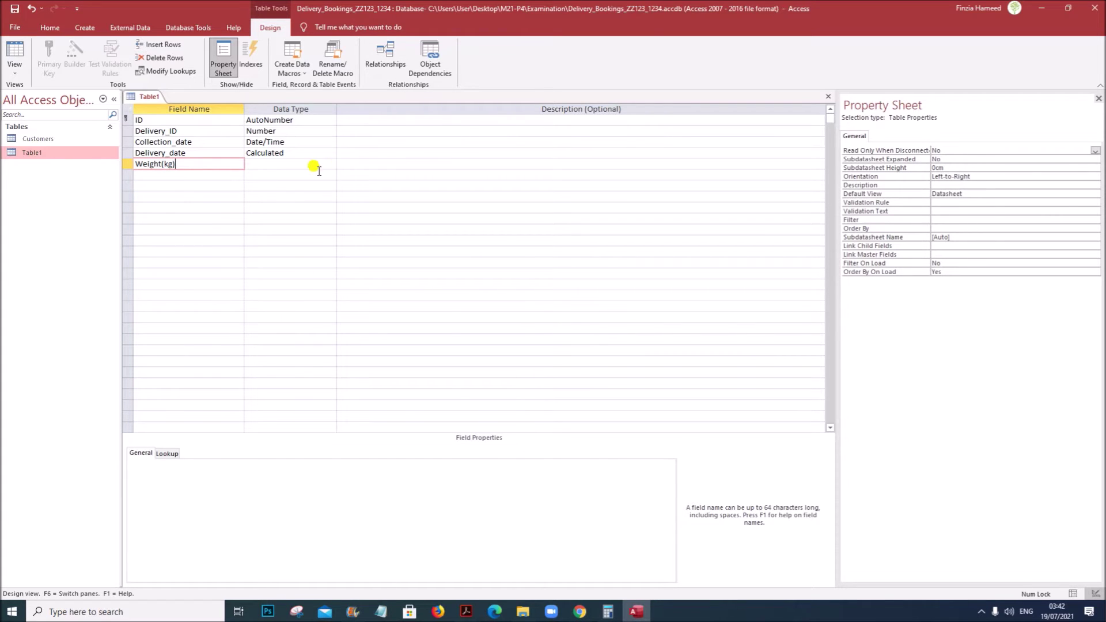
click(288, 164)
click(327, 164)
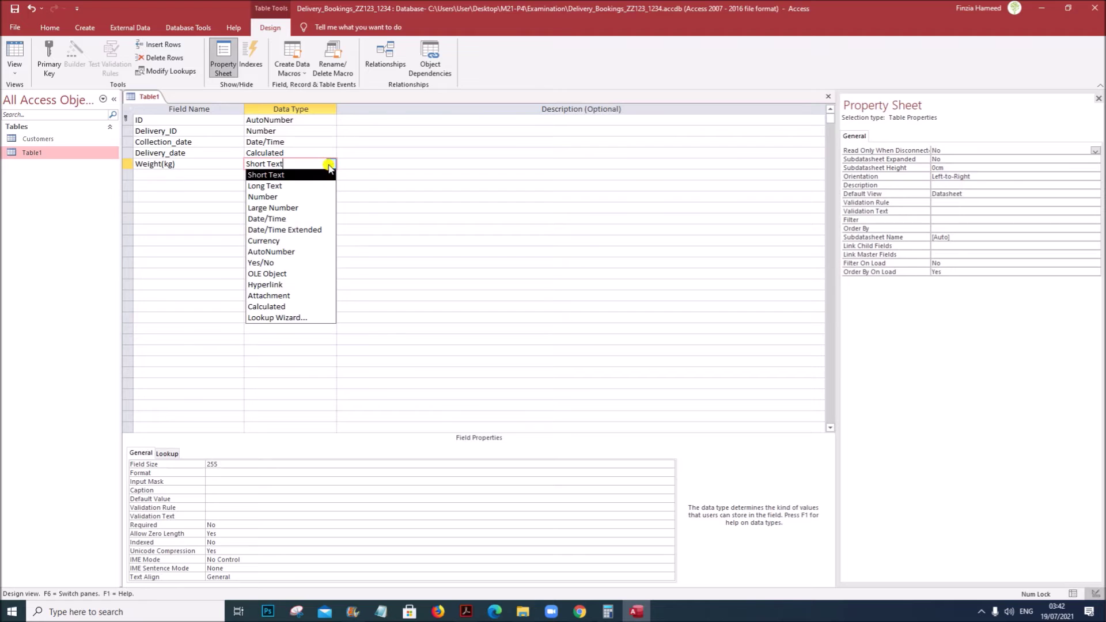
click(264, 198)
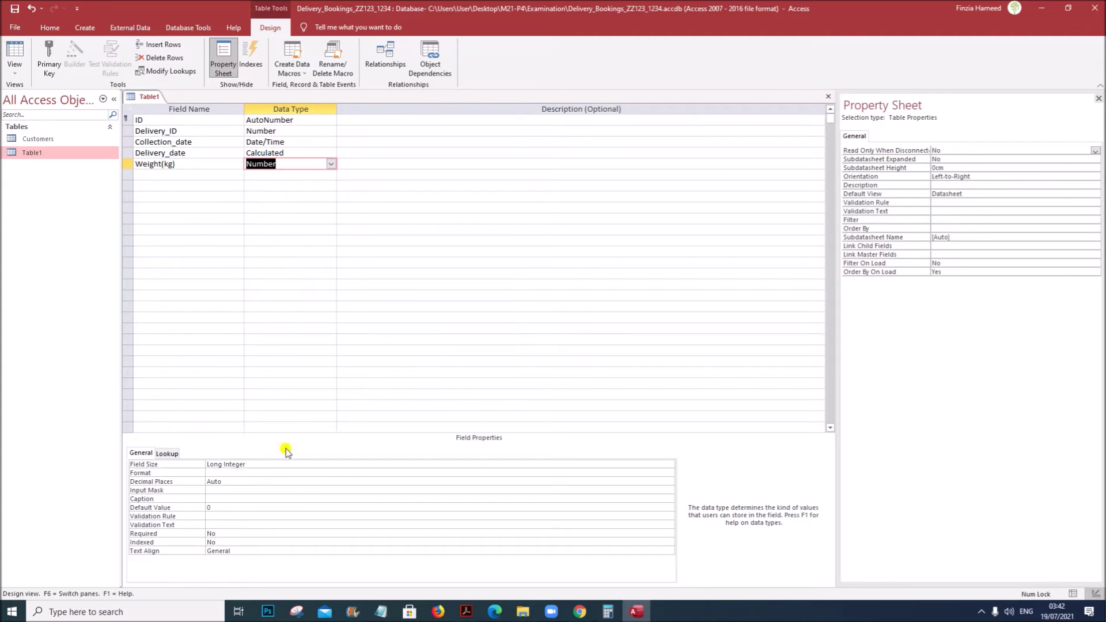
Set the field size of Weight(kg) to Double.
click(262, 464)
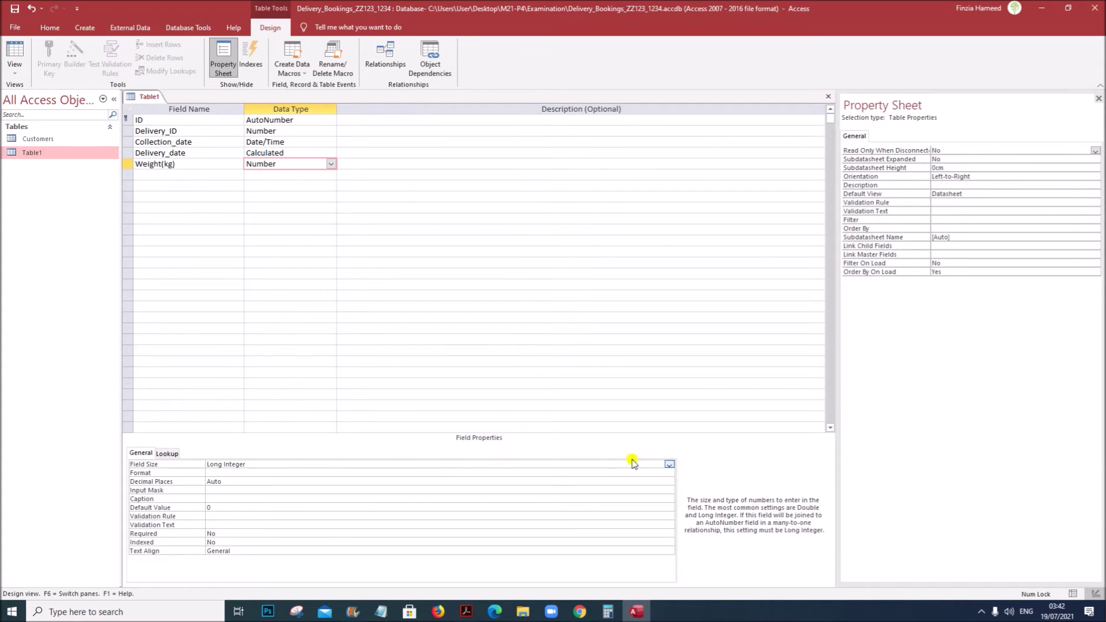
click(669, 465)
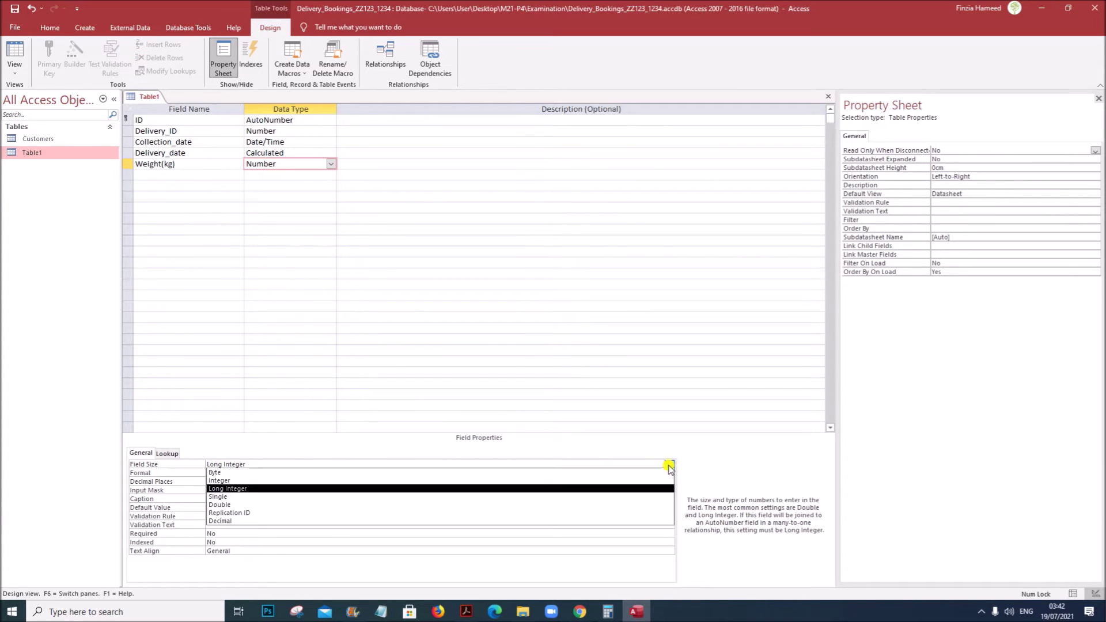
click(219, 504)
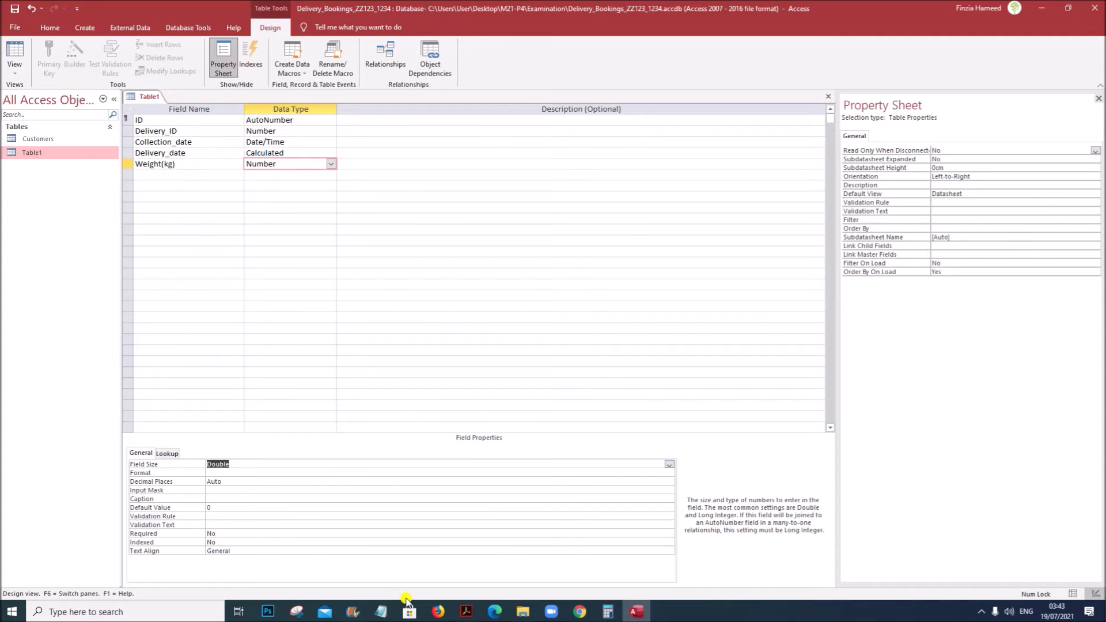
Switch to the Acrobat paper and highlight the Charge field name and its calculation rules.
click(467, 612)
drag(235, 237, 295, 236)
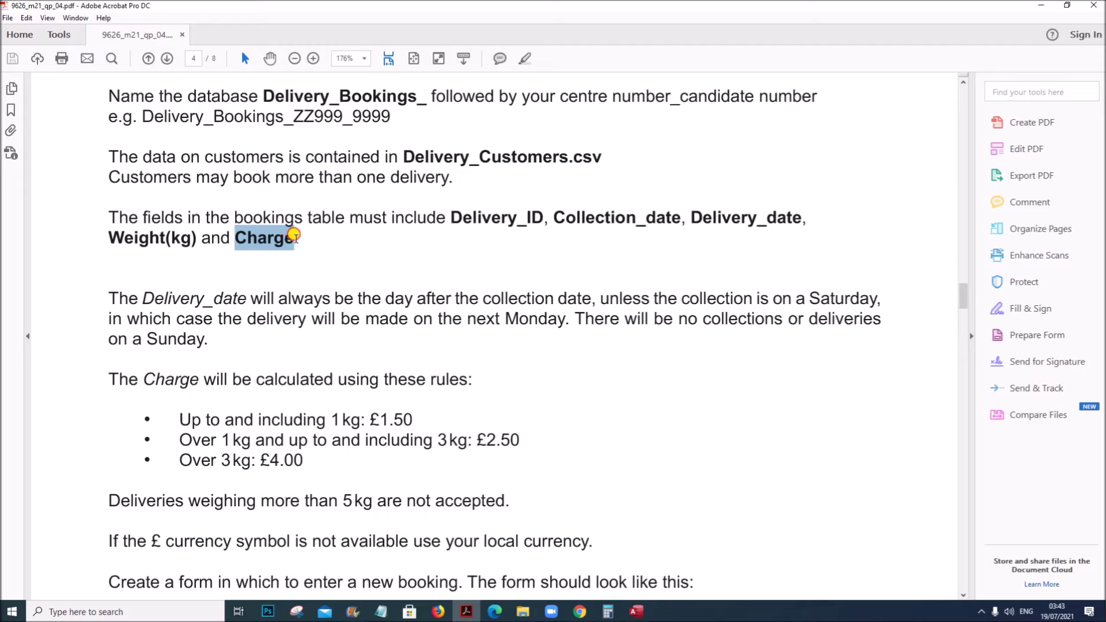
drag(119, 380, 308, 462)
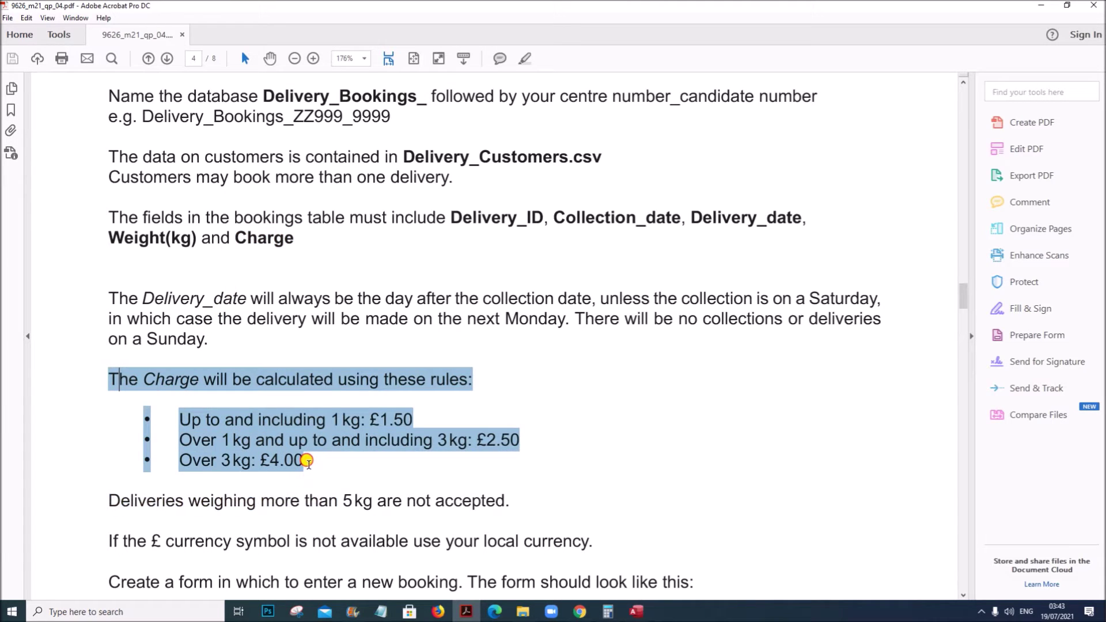
Switch back to Access and add a Charge field below Weight(kg).
click(636, 611)
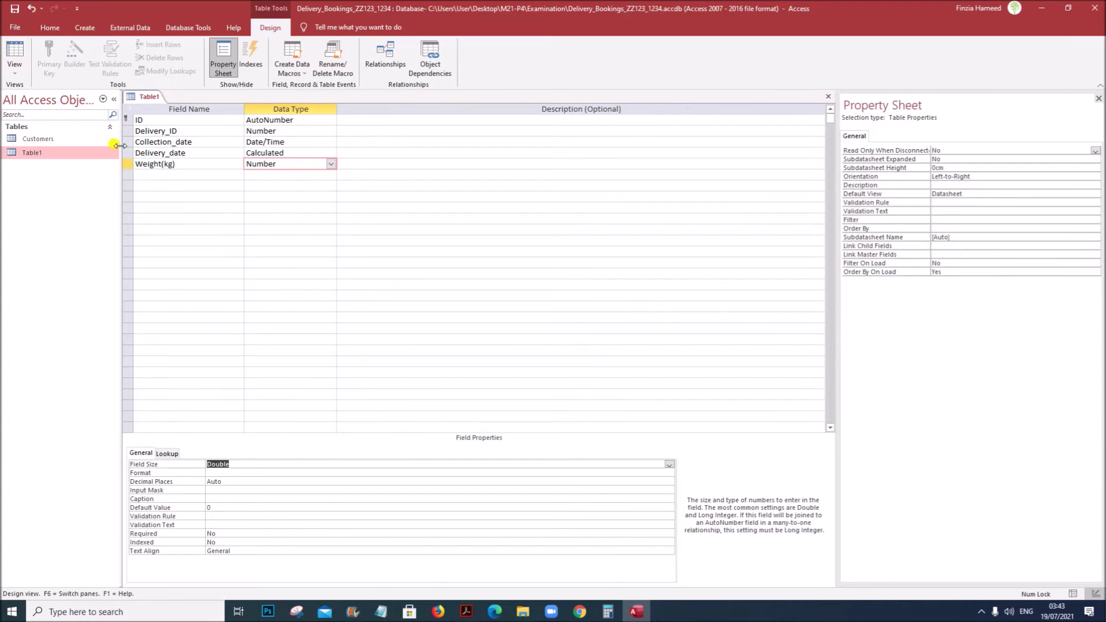
click(161, 174)
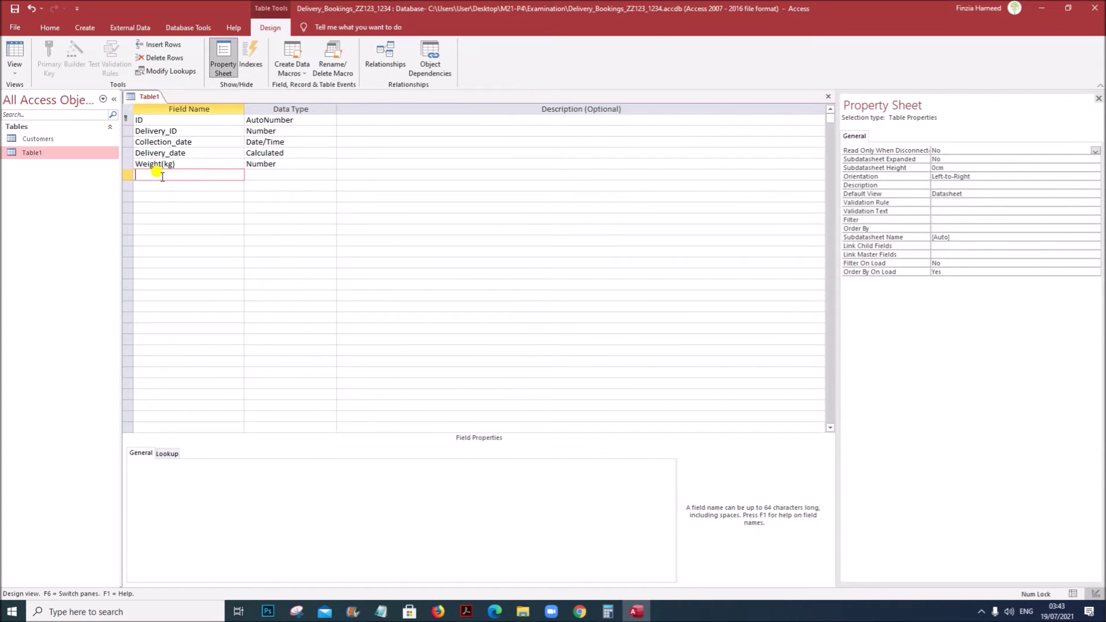
text(Charge)
click(254, 172)
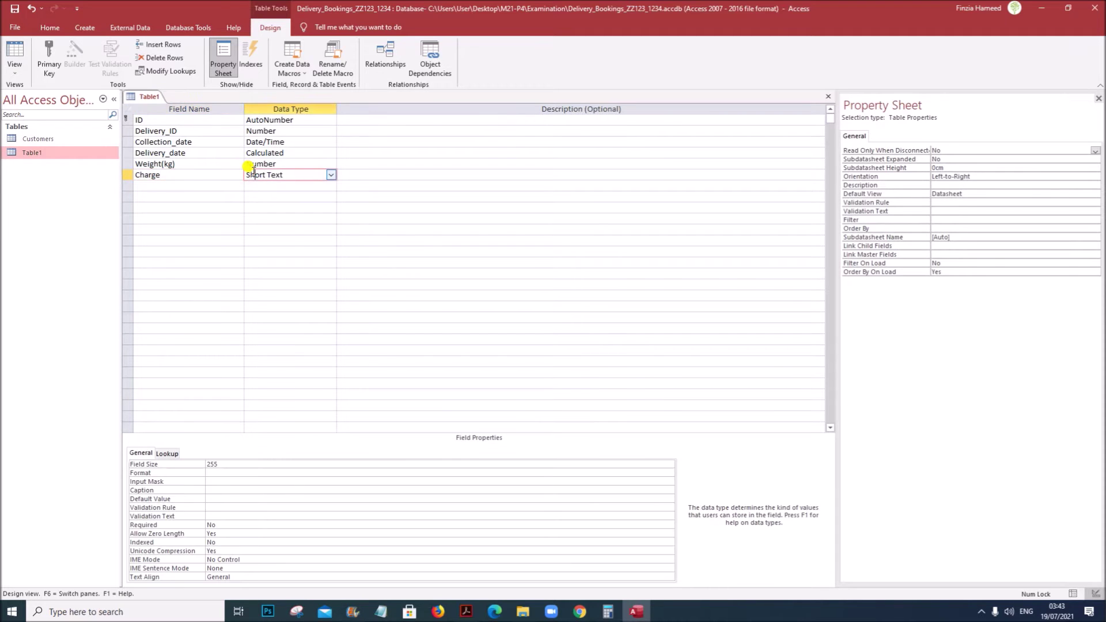
Switch to the Acrobat paper to review the Charge rules and highlight the Weight(kg) field name.
click(465, 610)
scroll(370, 441, down, 2)
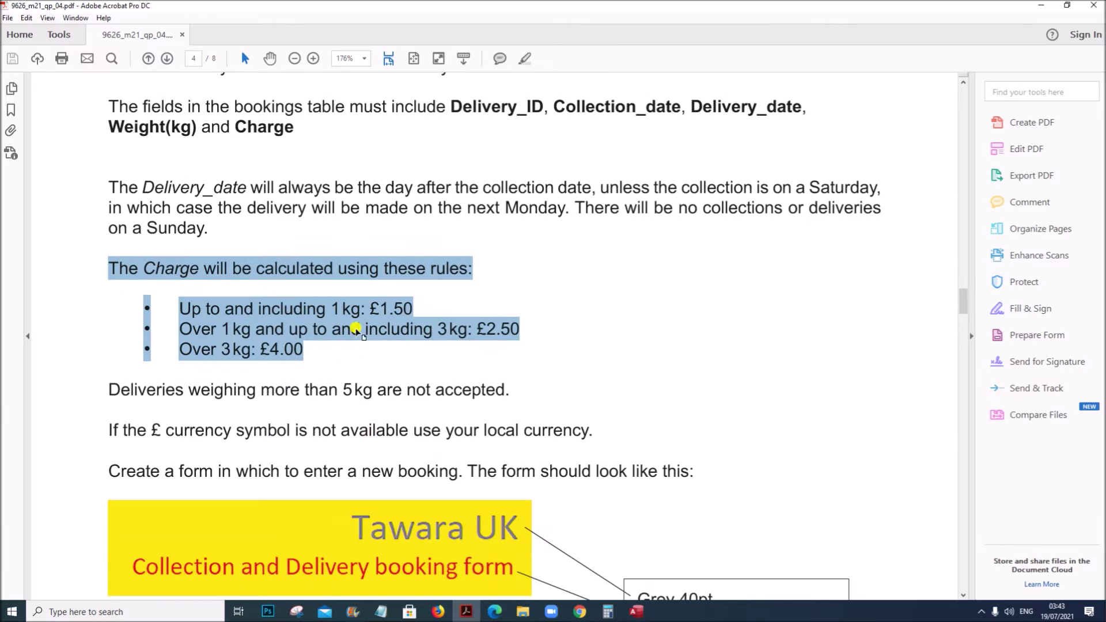
click(389, 378)
click(219, 321)
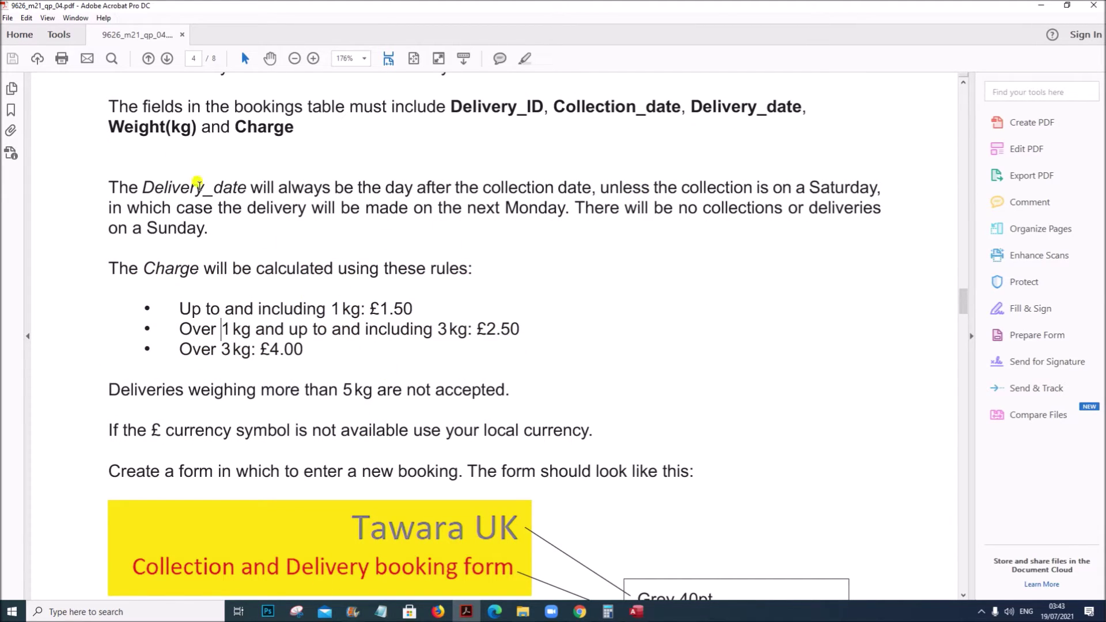
drag(109, 127, 188, 126)
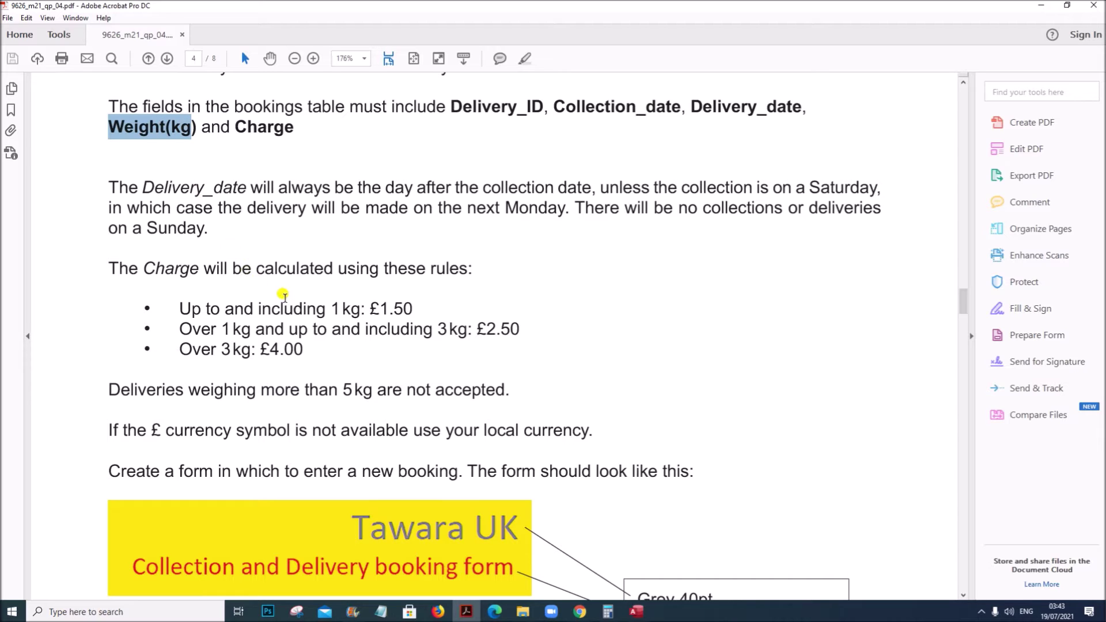
click(349, 330)
Read the first Charge rule, "Up to and including 1 kg: £1.50", and highlight its price.
drag(149, 269, 322, 272)
drag(179, 309, 406, 311)
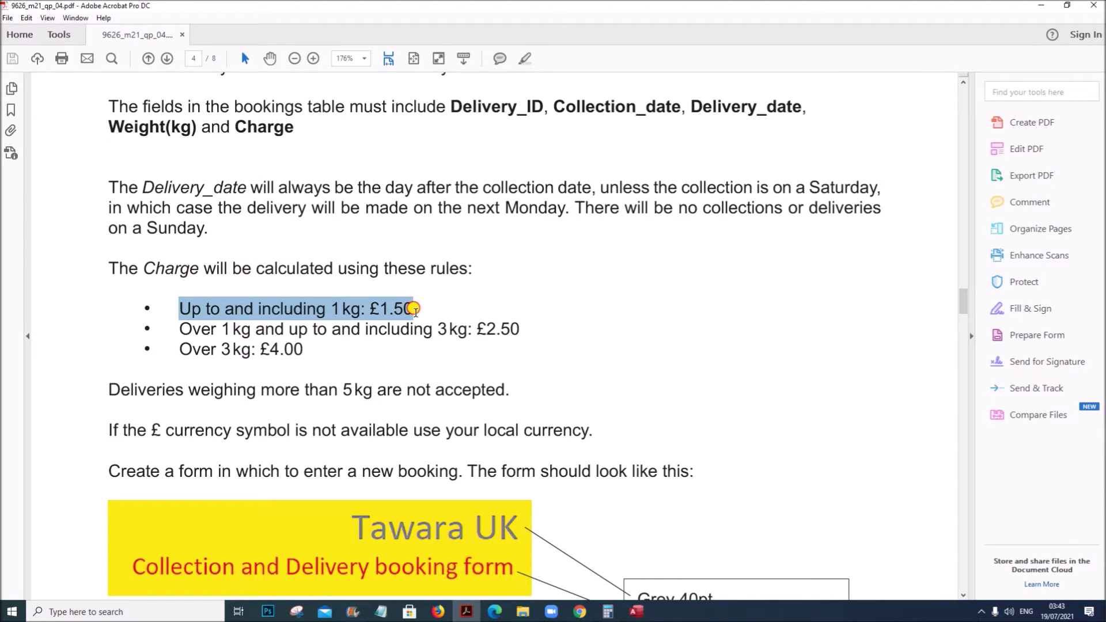
click(424, 314)
scroll(378, 306, down, 3)
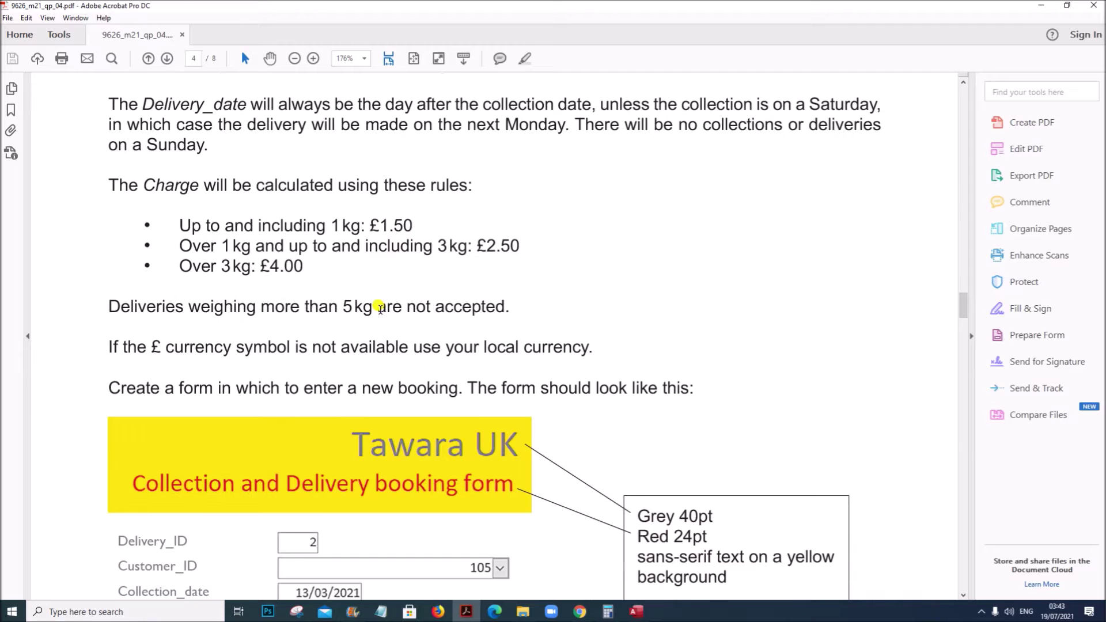
drag(369, 224, 416, 222)
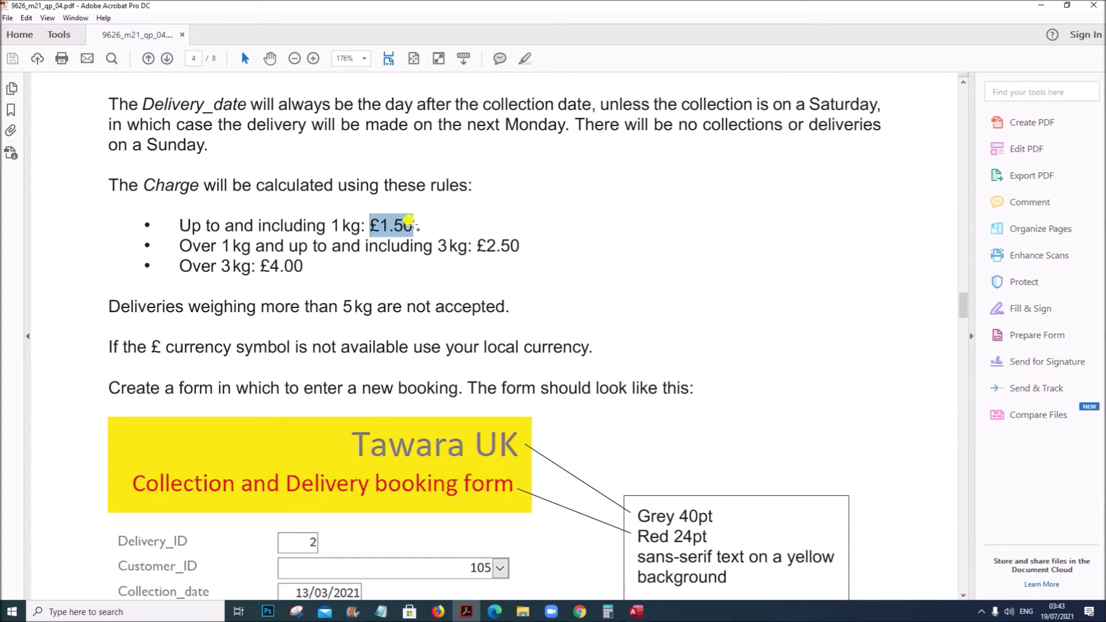
Highlight the "Over 1 kg and up to and including 3 kg" condition, followed by all three Charge rules together.
click(182, 244)
drag(183, 244, 460, 240)
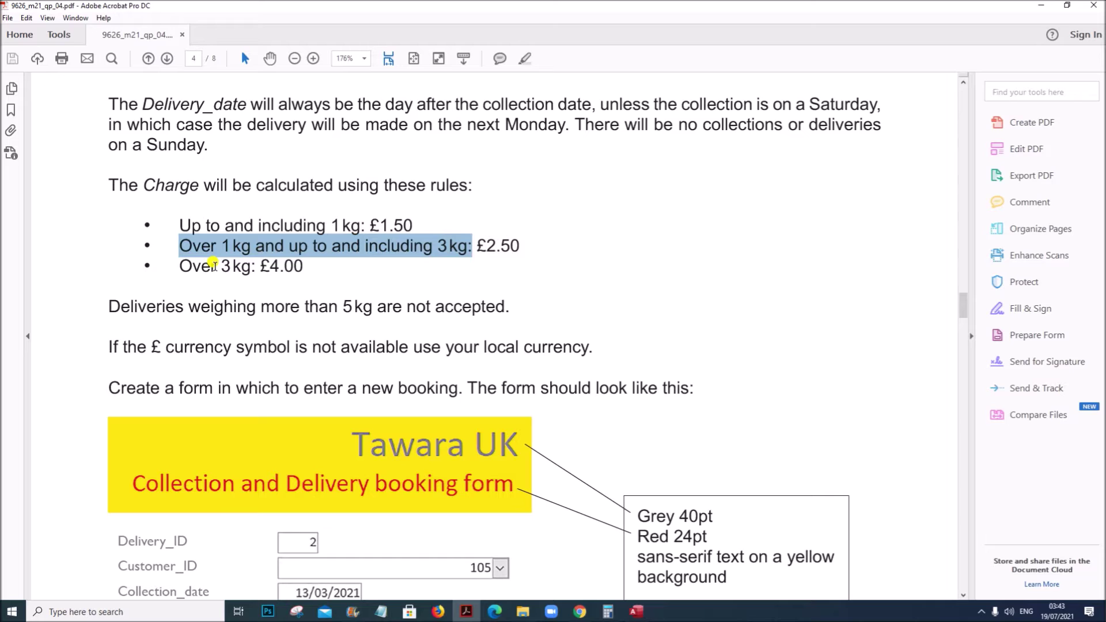
click(297, 266)
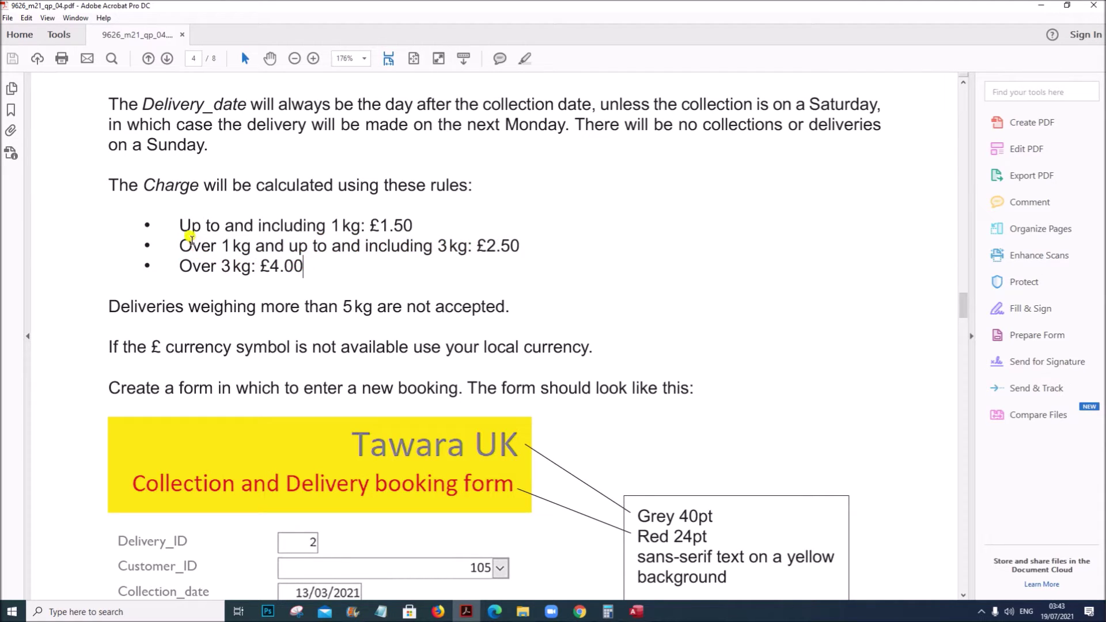
drag(321, 263, 188, 220)
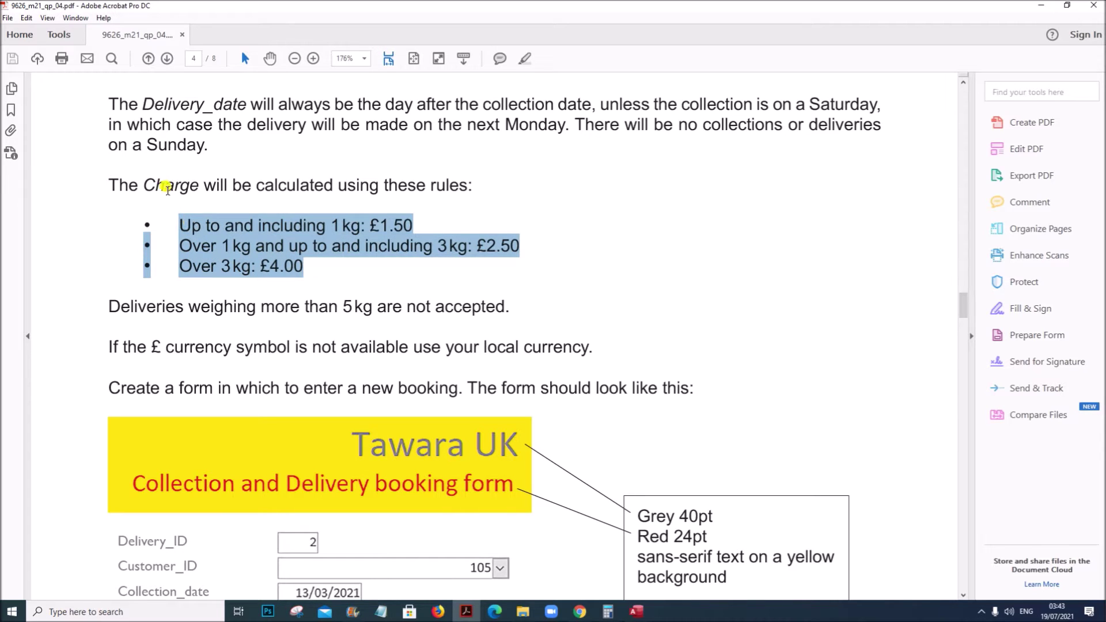
drag(245, 270, 408, 230)
Switch back to Access and set the Charge field's data type to Calculated, bringing up its Expression Builder.
mouse_move(641, 614)
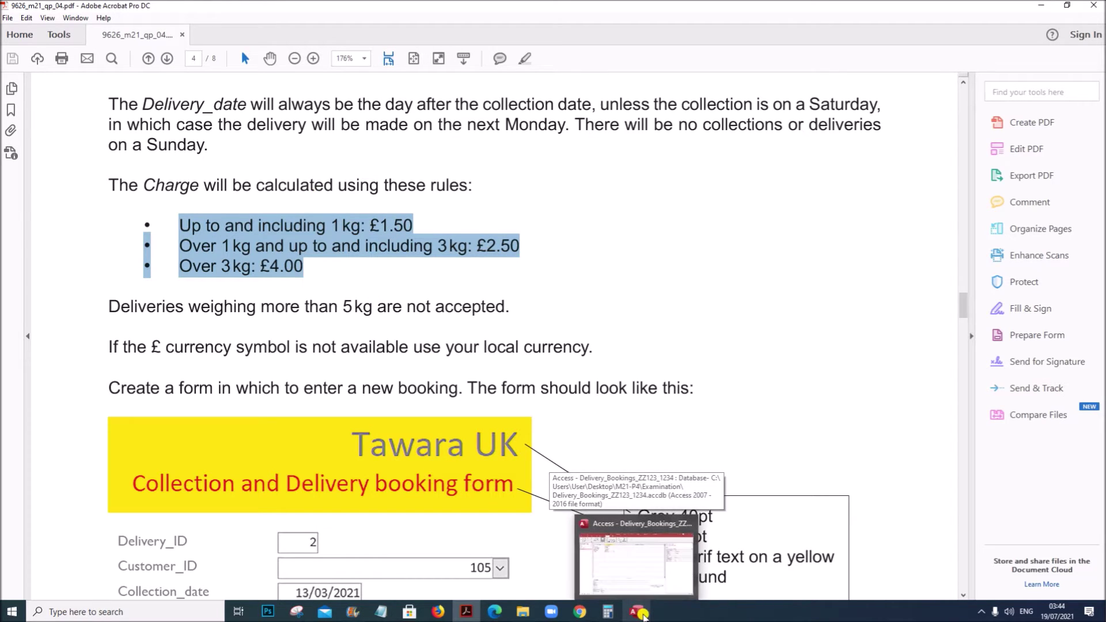
click(641, 614)
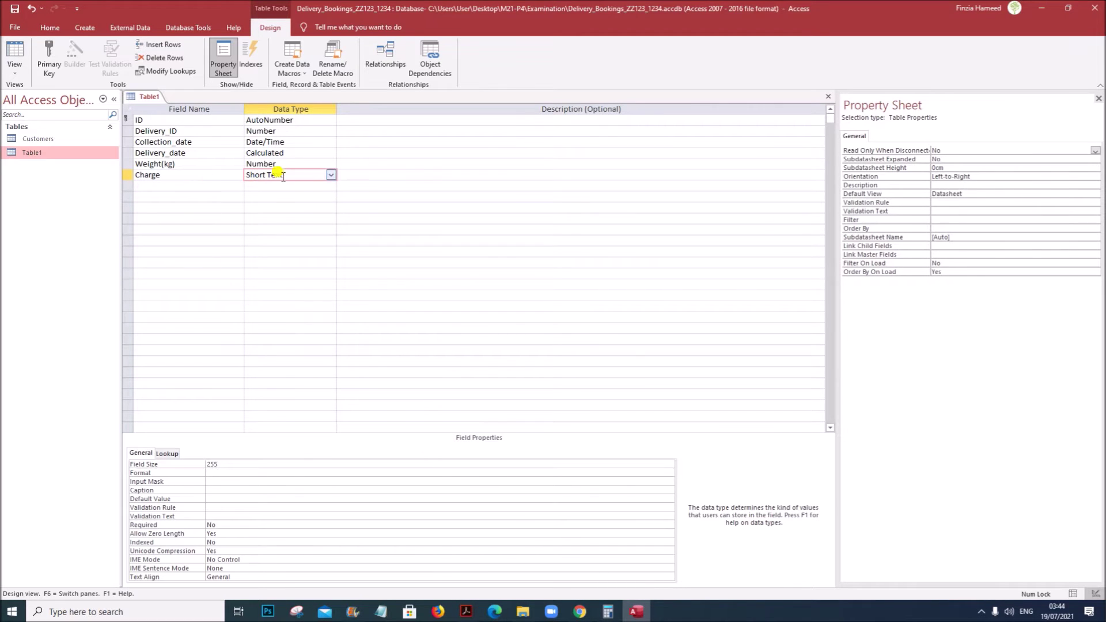
click(331, 174)
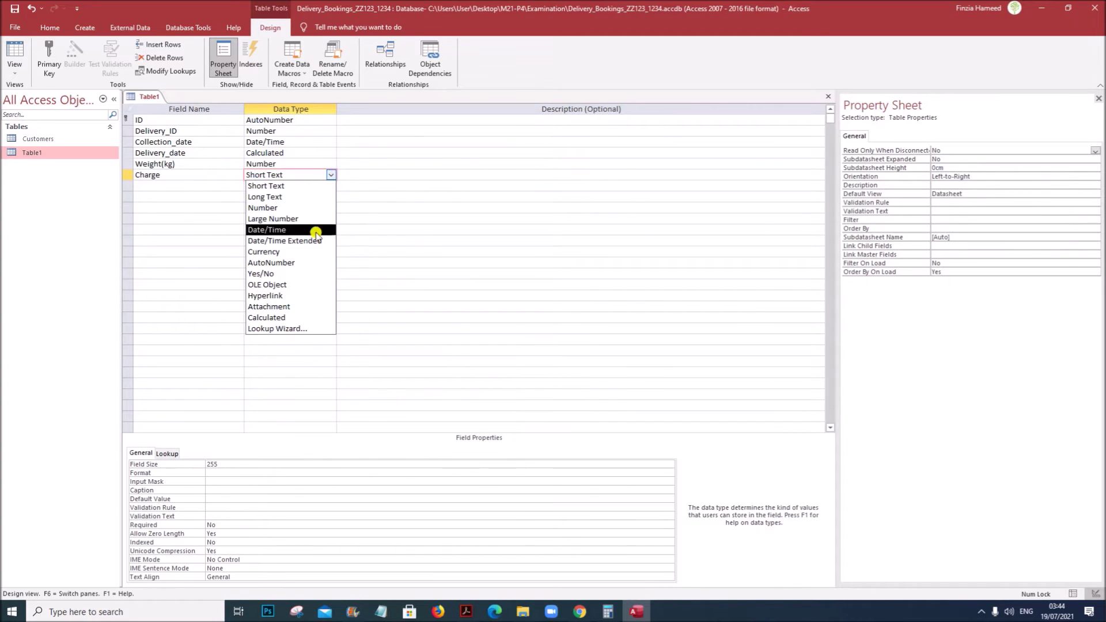
click(291, 318)
Begin the Charge expression with an IIf returning 4 when Weight(kg)>3, ready for its false part.
drag(556, 131, 517, 134)
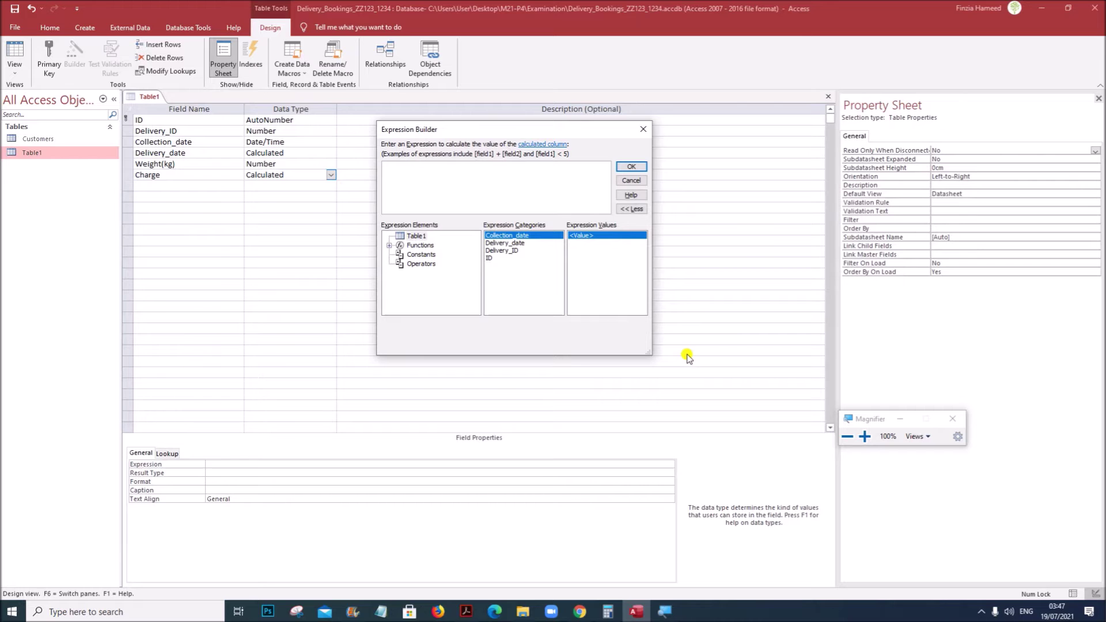
click(864, 436)
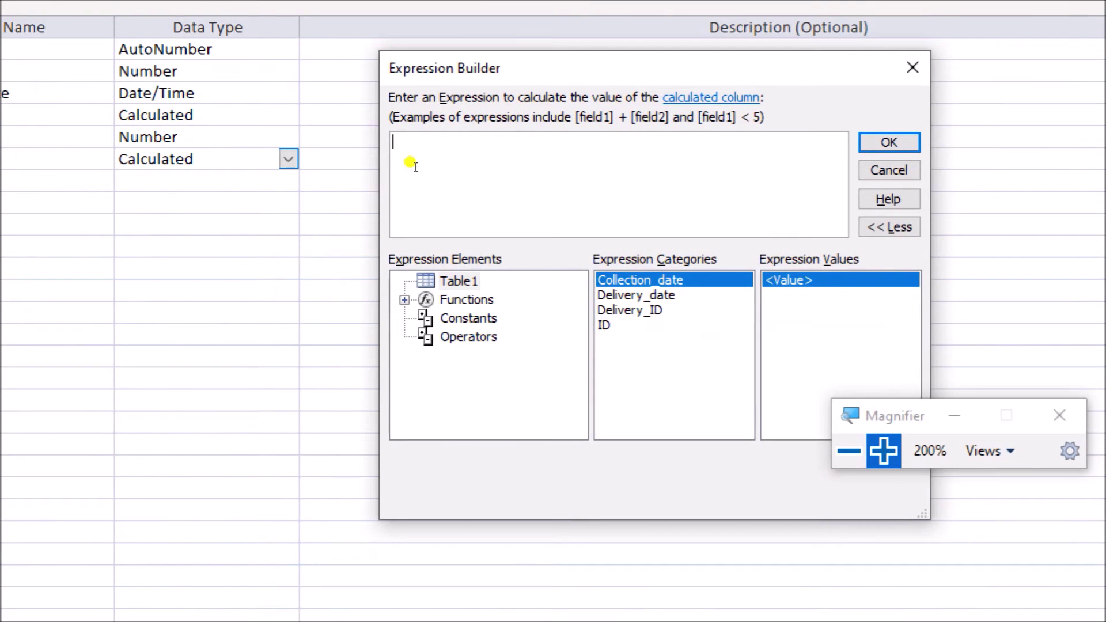
text(II)
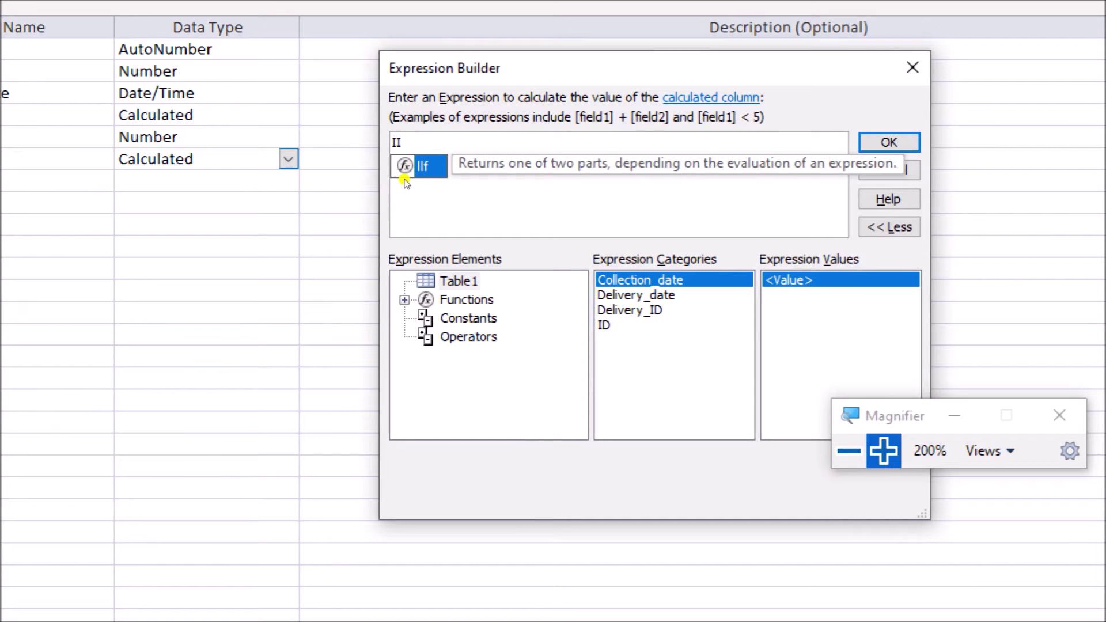
double_click(403, 173)
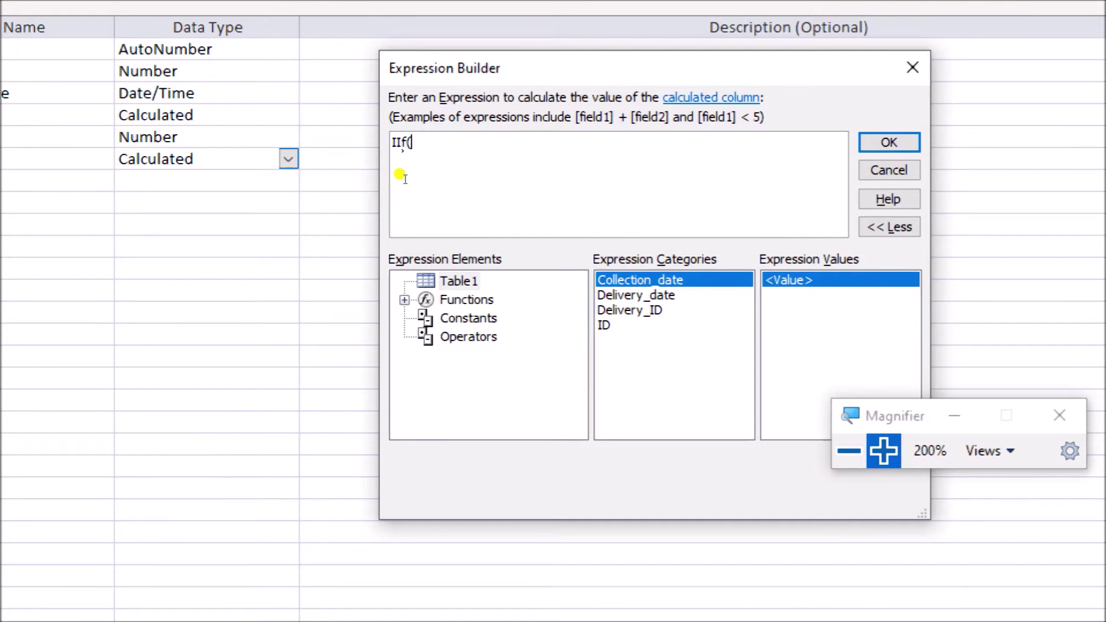
text(Wei)
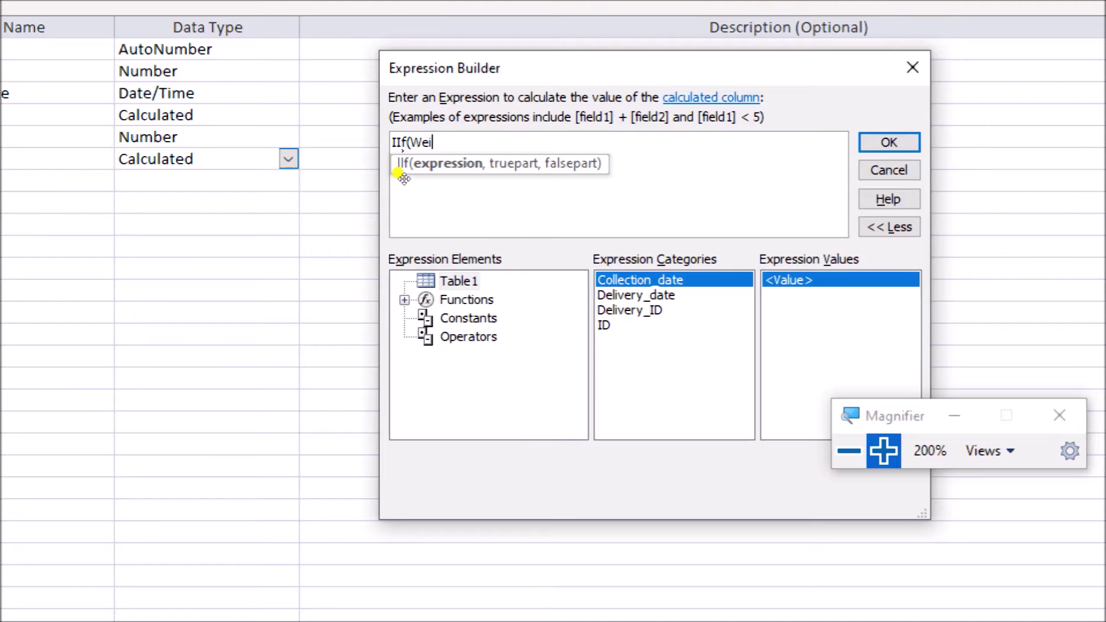
text(ght()
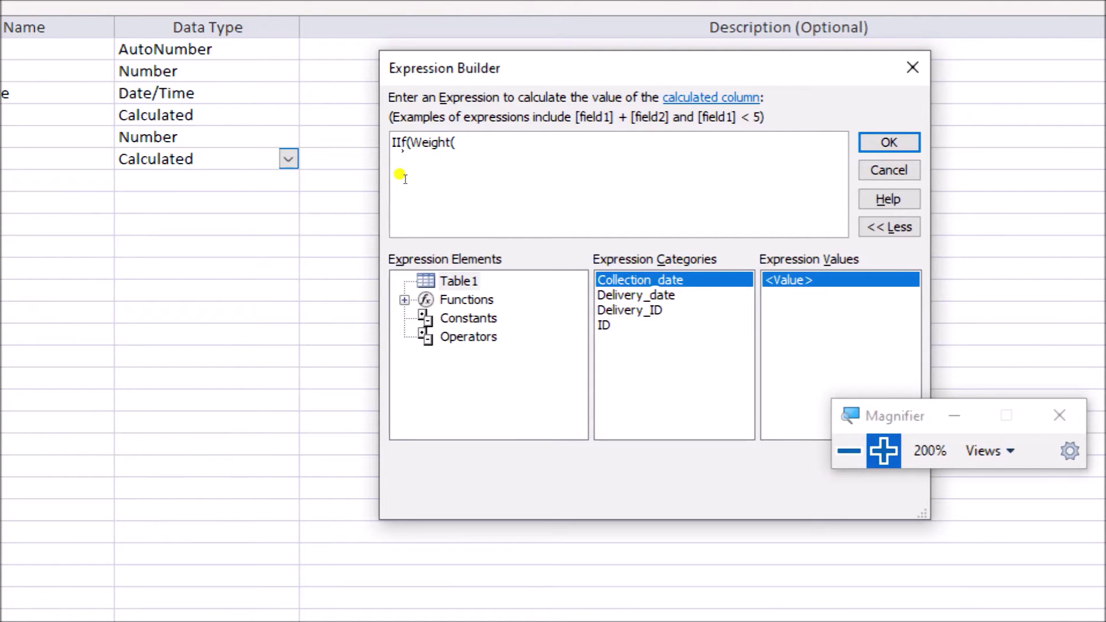
text(kg))
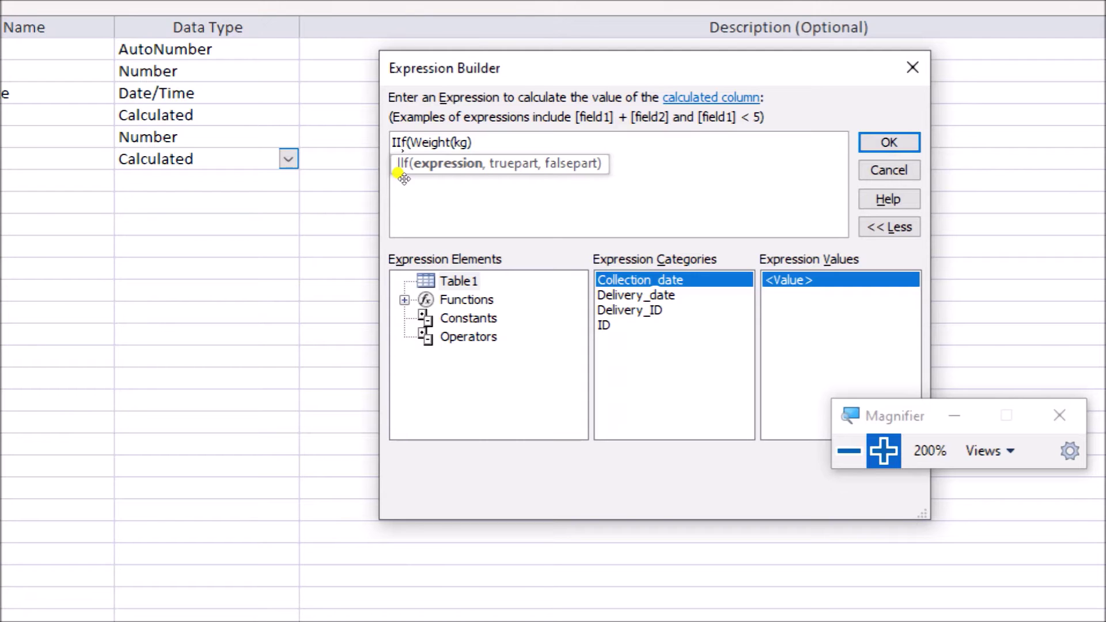
text(>3,)
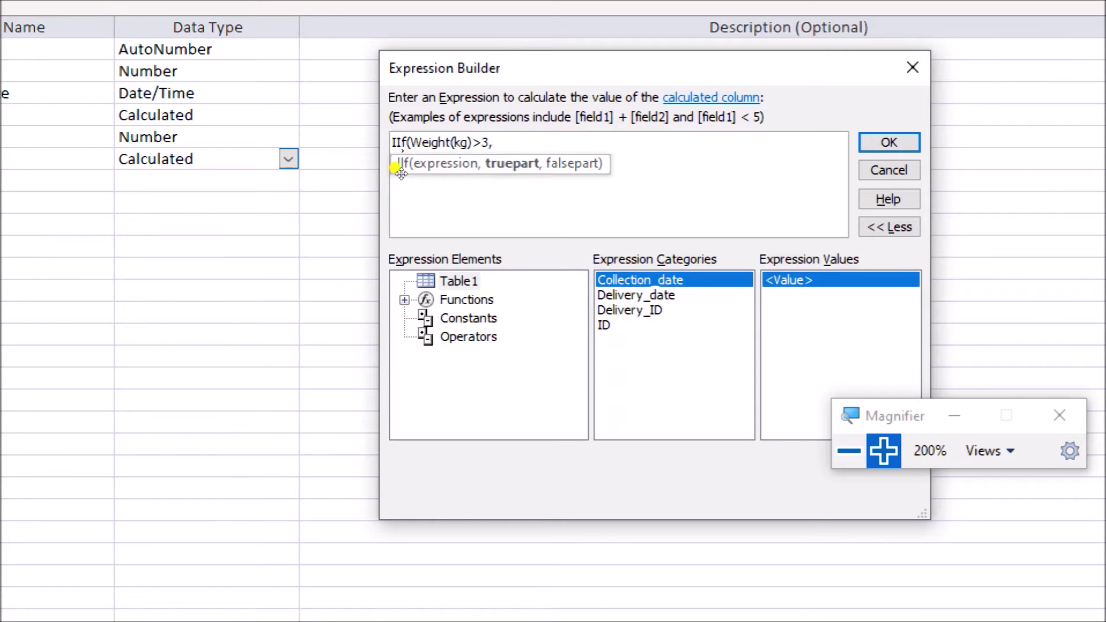
text(4)
drag(403, 162, 421, 166)
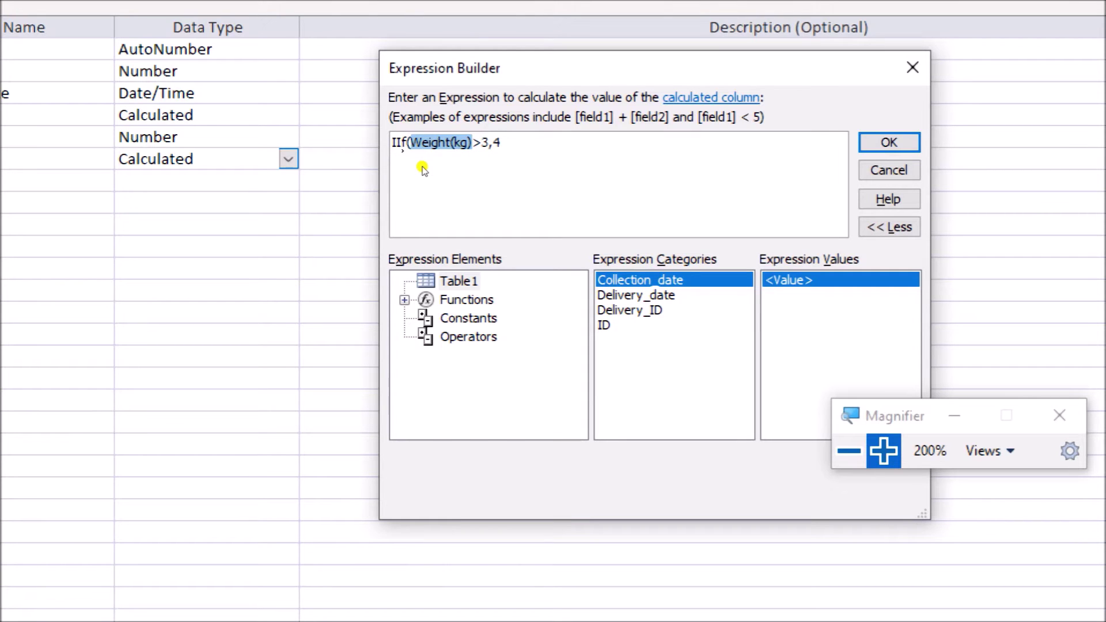
click(455, 166)
text(,)
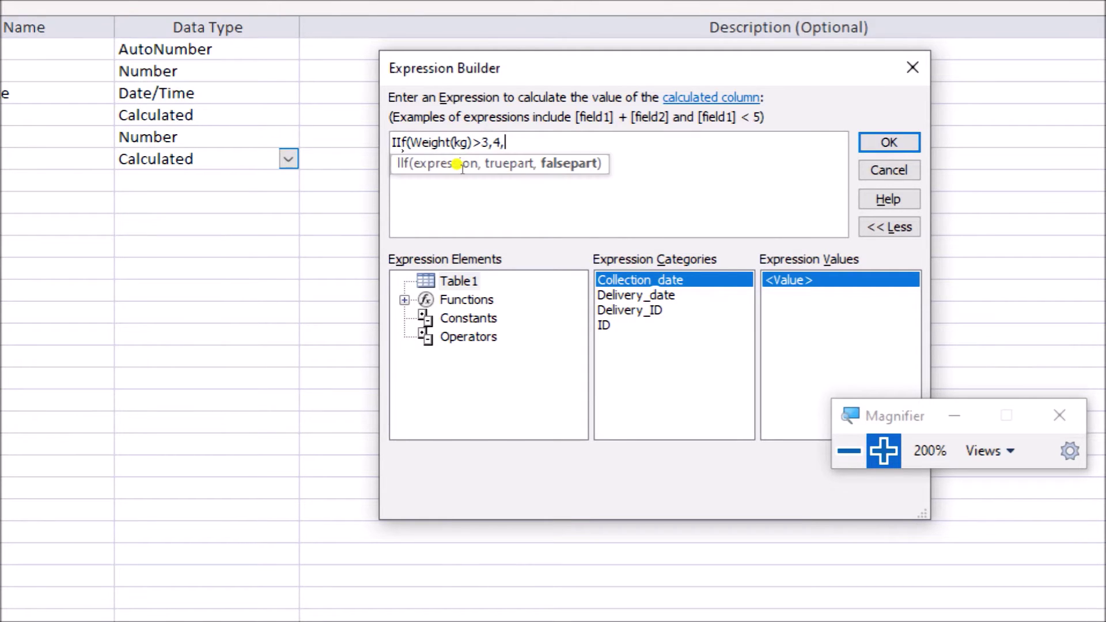
Nest a second IIf as the false part, returning 2.5 when Weight(kg)>1.
text(ii)
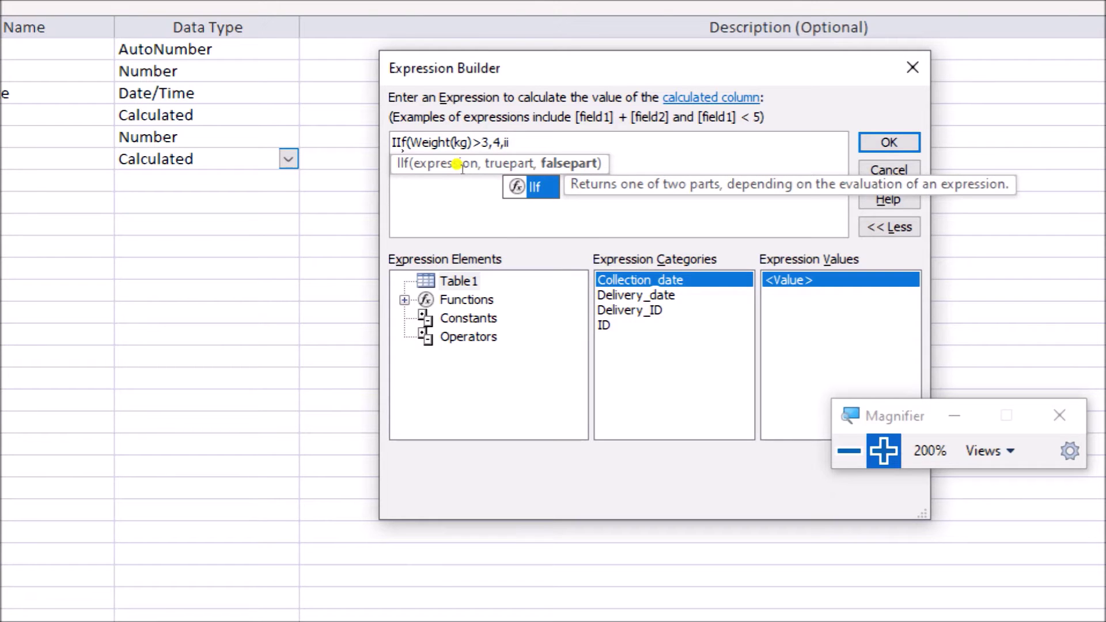
key(Tab)
text(()
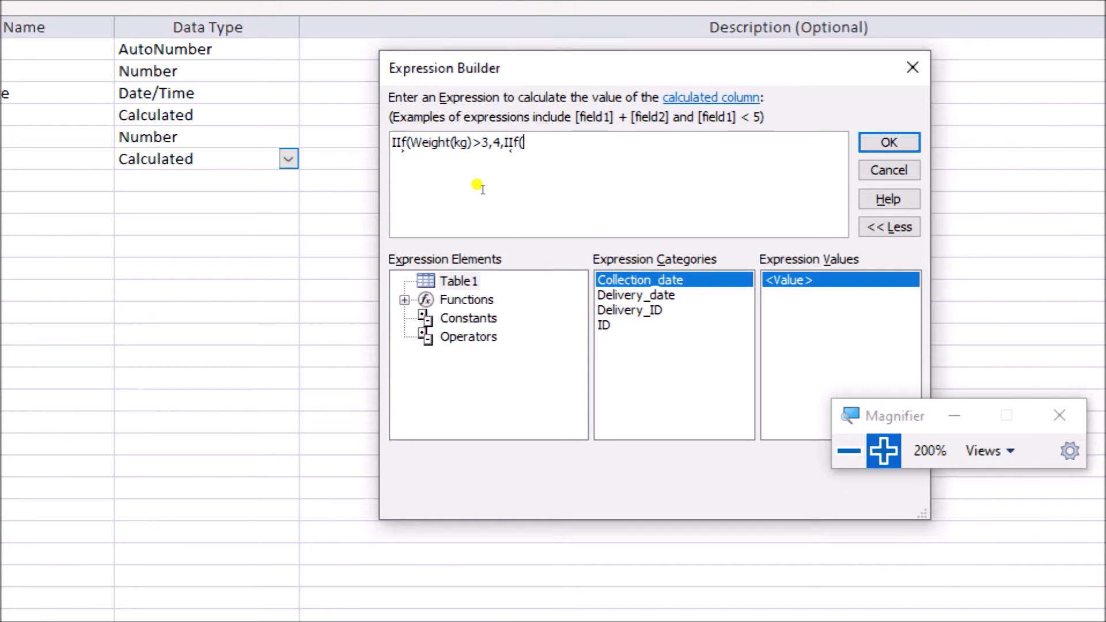
text(Weight(kg))
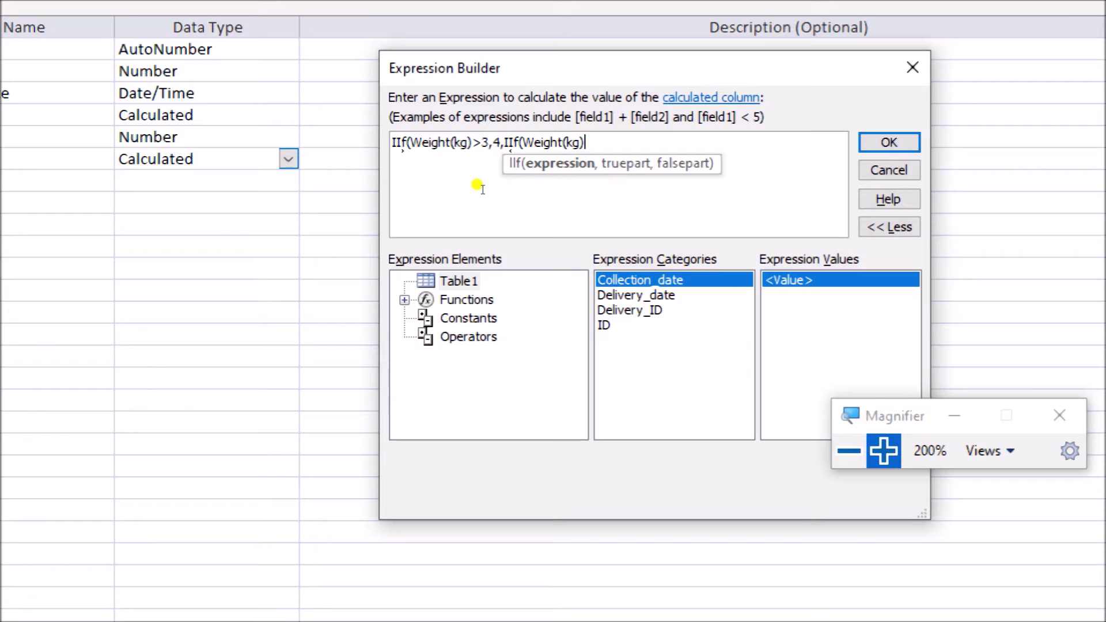
text(>1)
drag(408, 160, 425, 164)
click(487, 166)
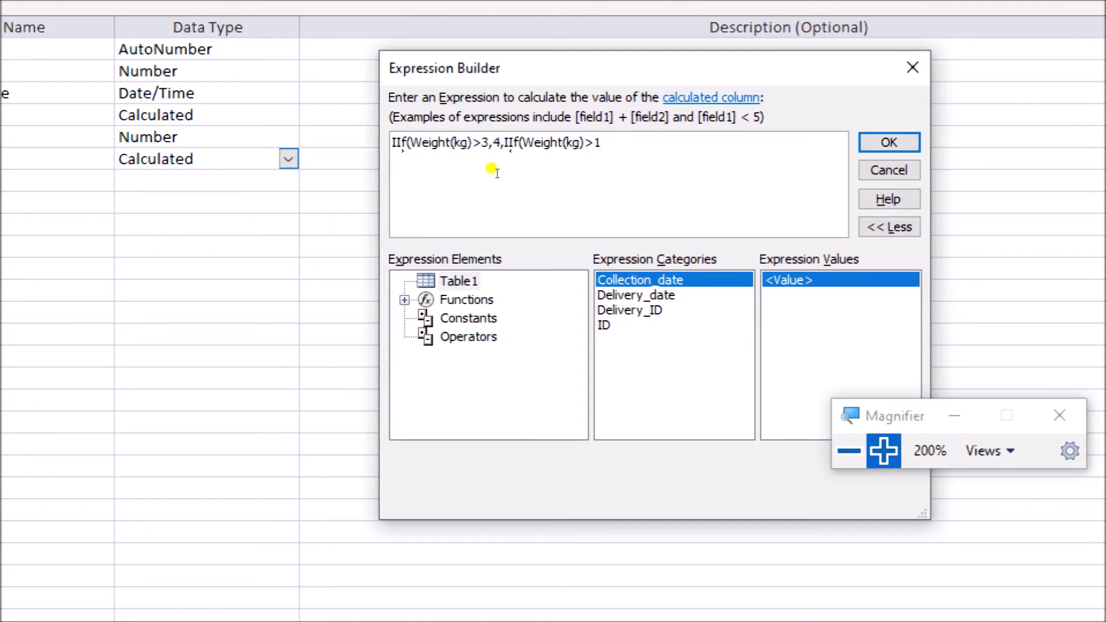
text(,)
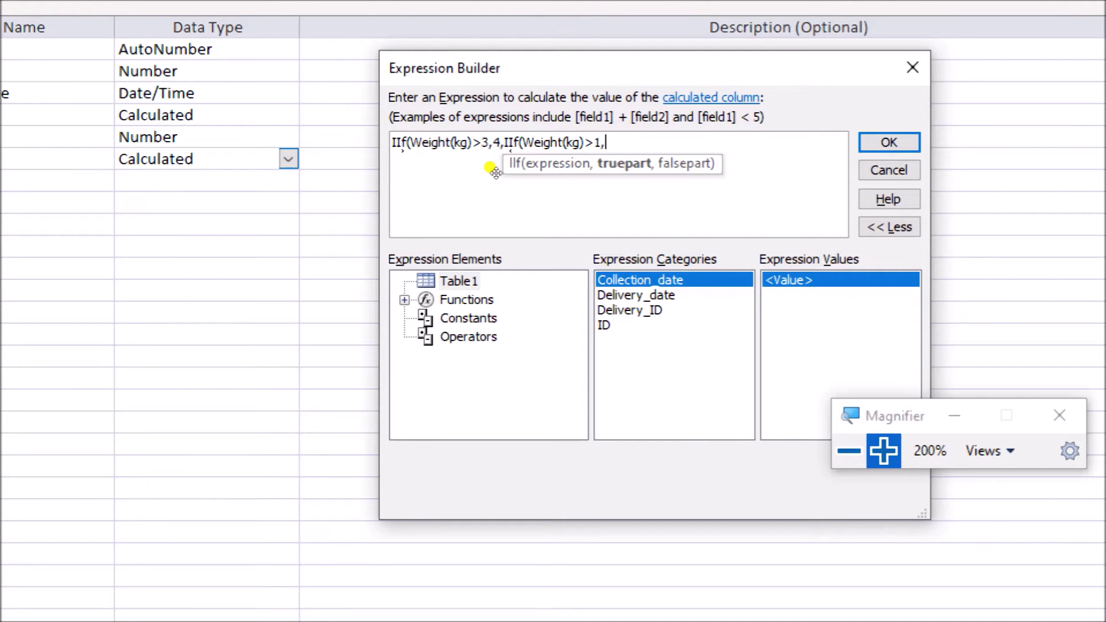
text(2.5,)
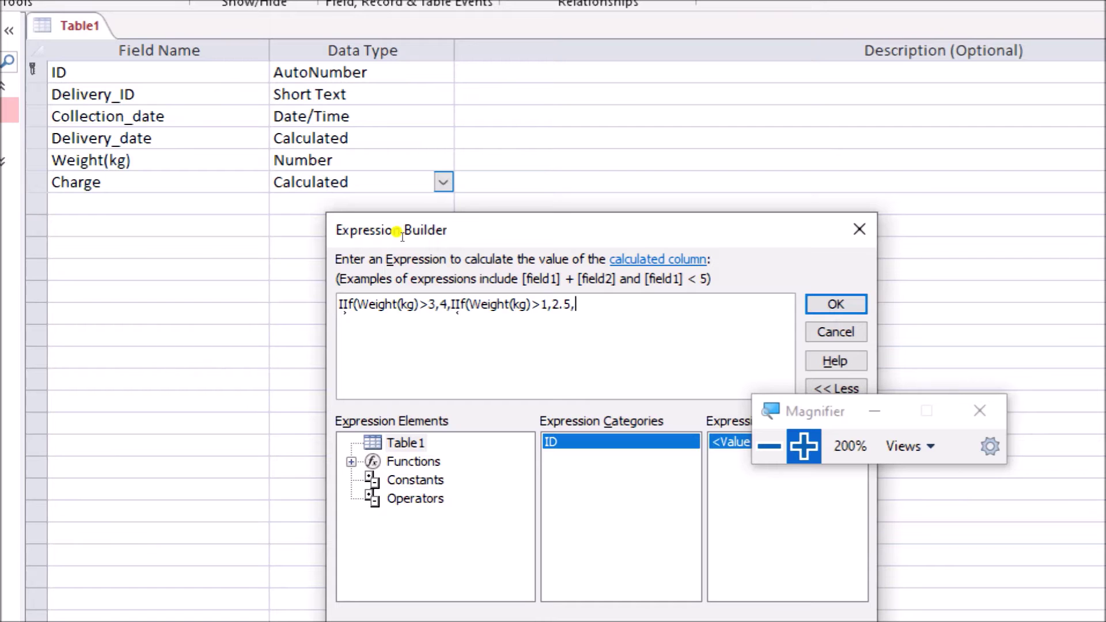
Nest a third IIf returning 1.5 when Weight(kg)>0, with 0 as its false part.
text(i)
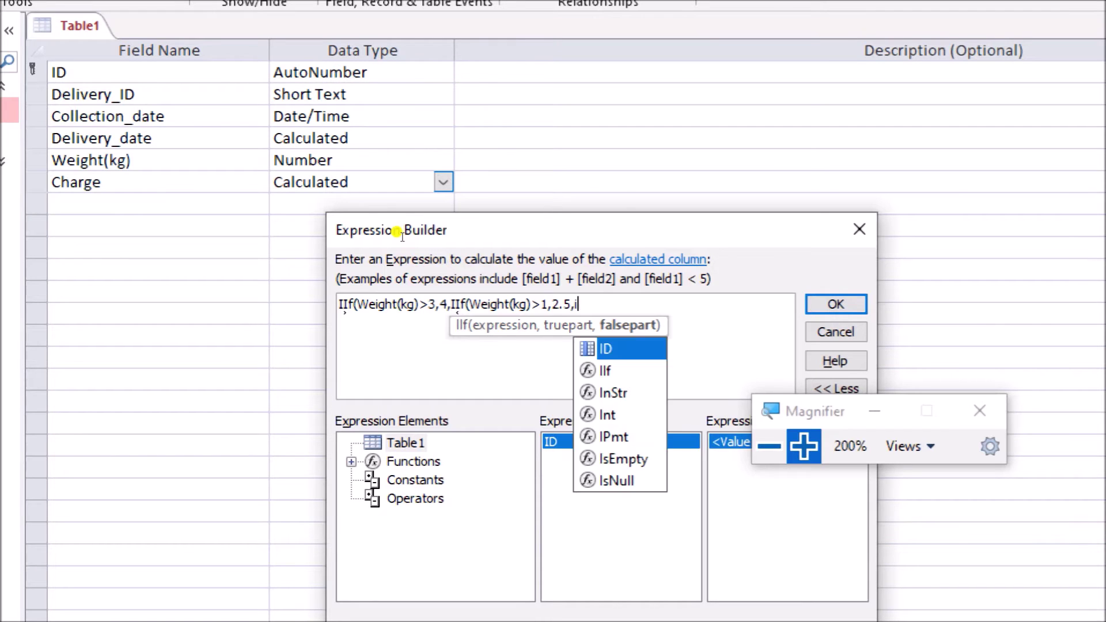
text(if)
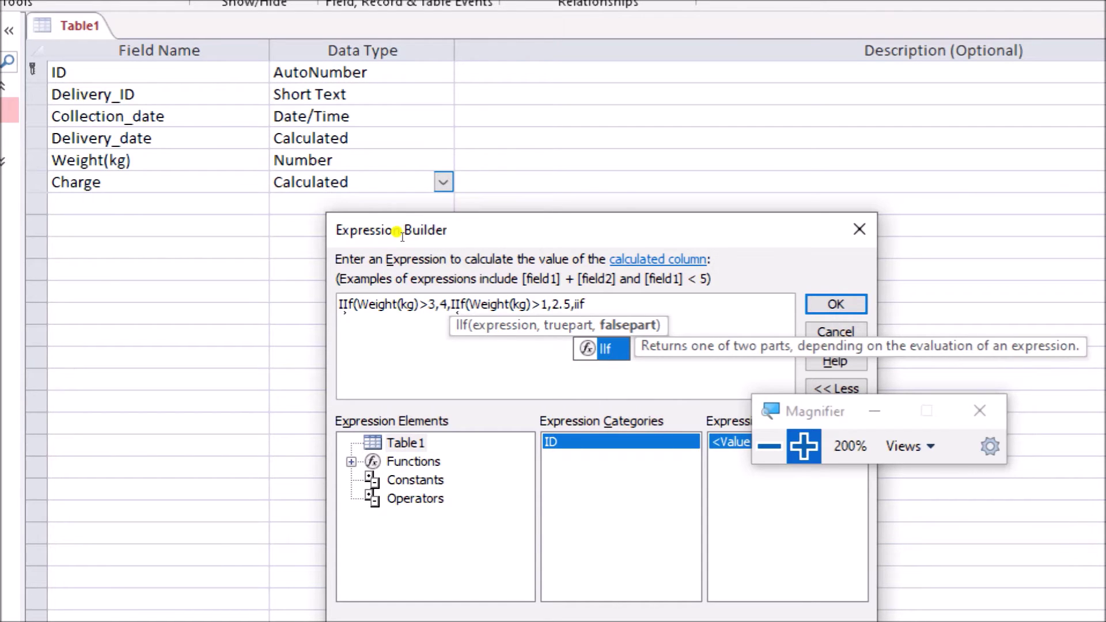
text(()
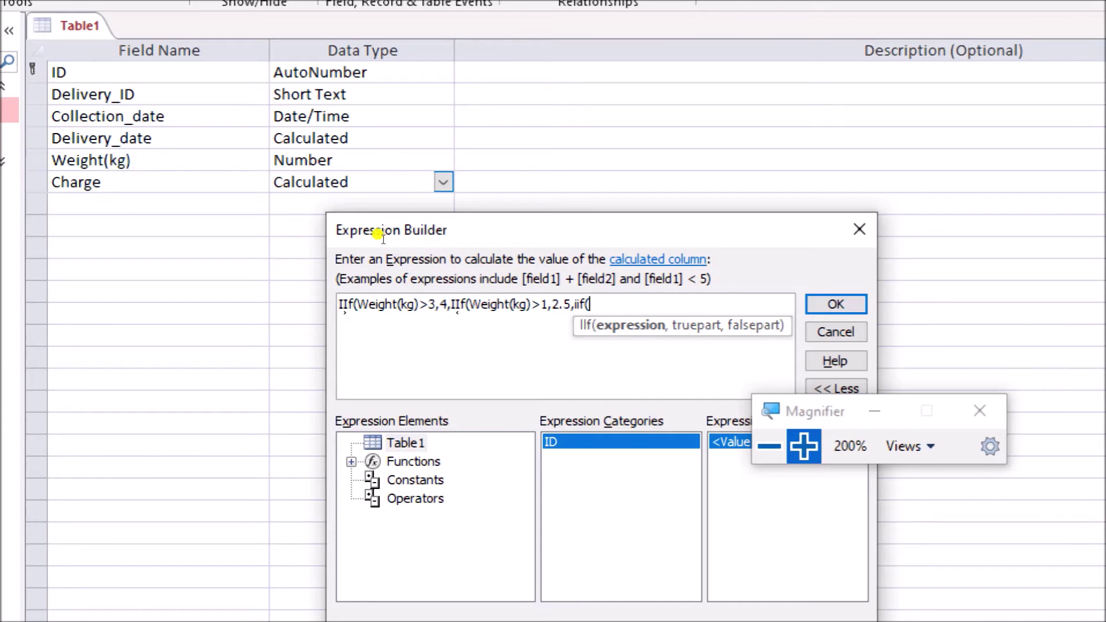
key(Left)
key(Left)
key(Left)
key(Left)
key(Left)
key(Left)
key(Left)
key(Left)
key(Left)
key(Left)
key(shift+Left)
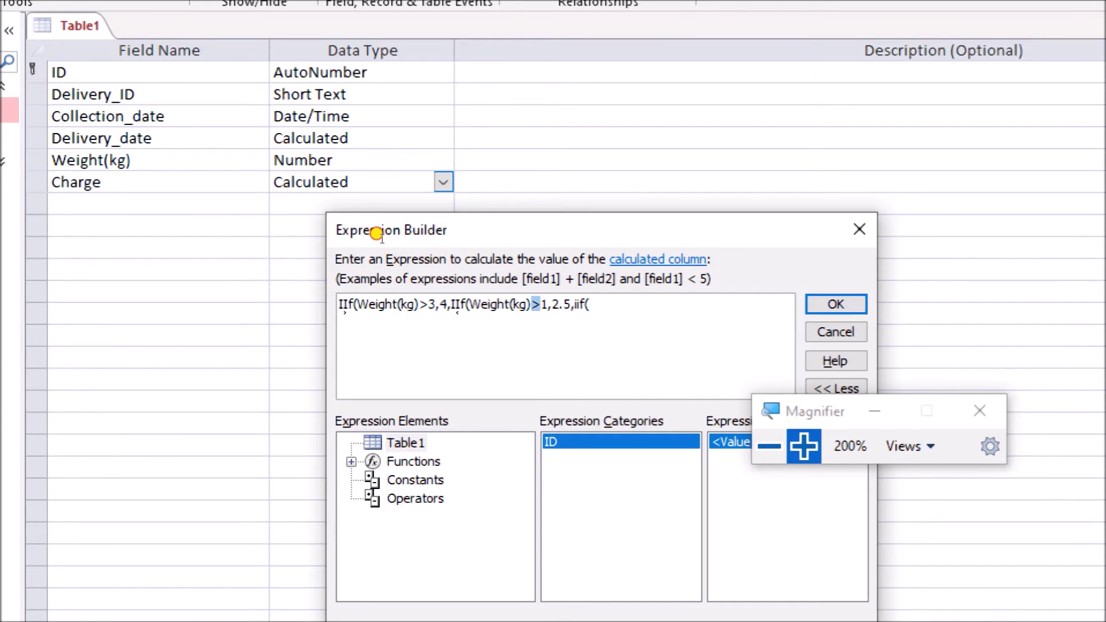
key(shift+Right)
key(End)
text(Weight(kg)>)
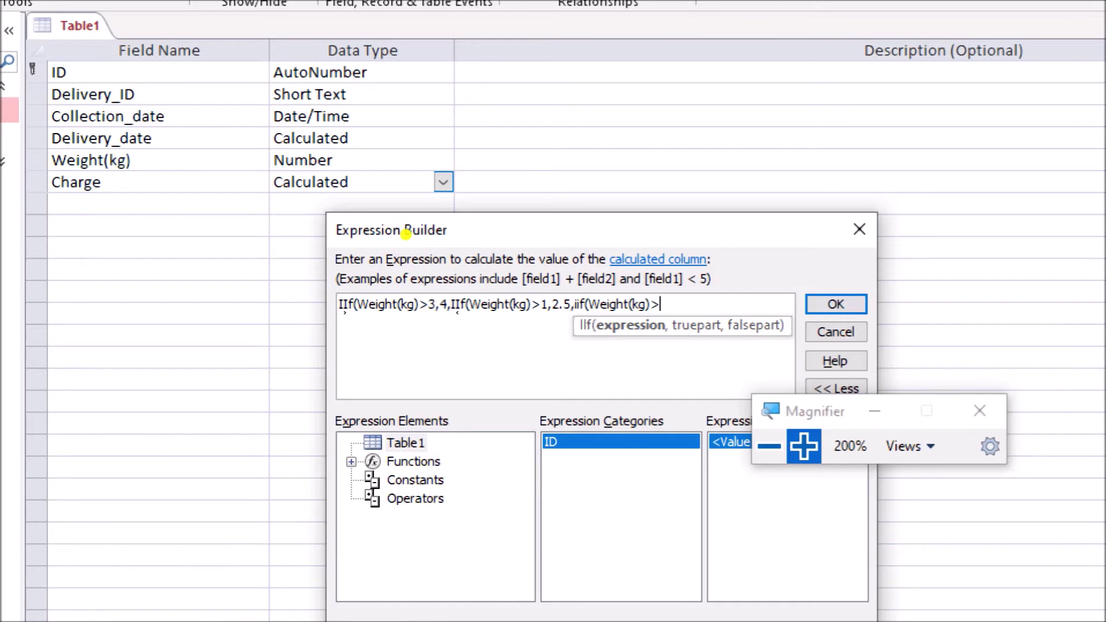
text(0,1.5)
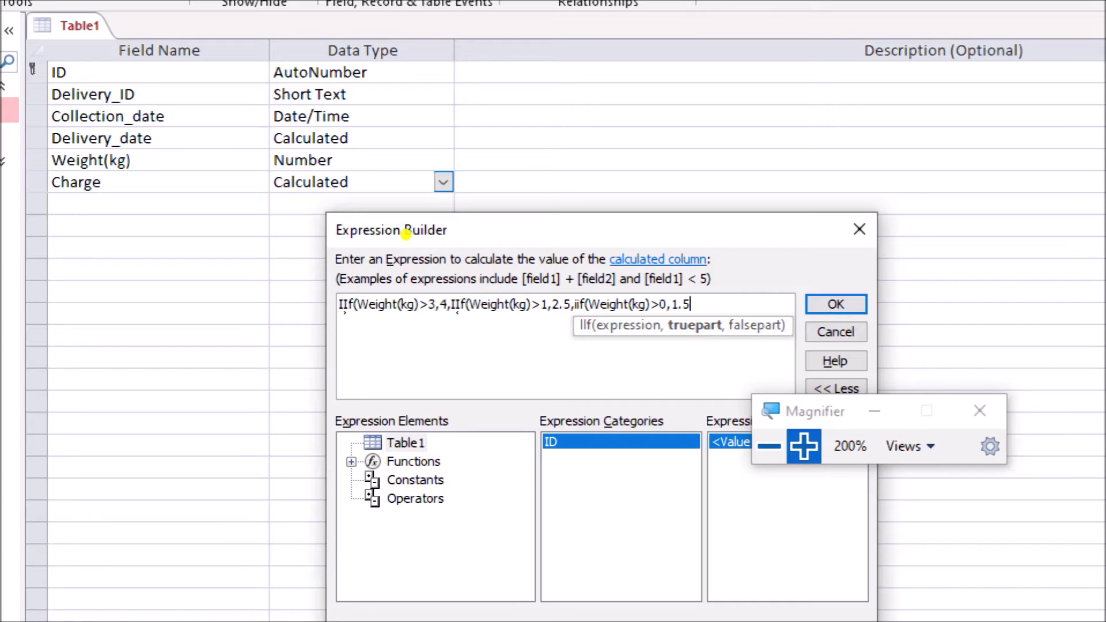
text(,)
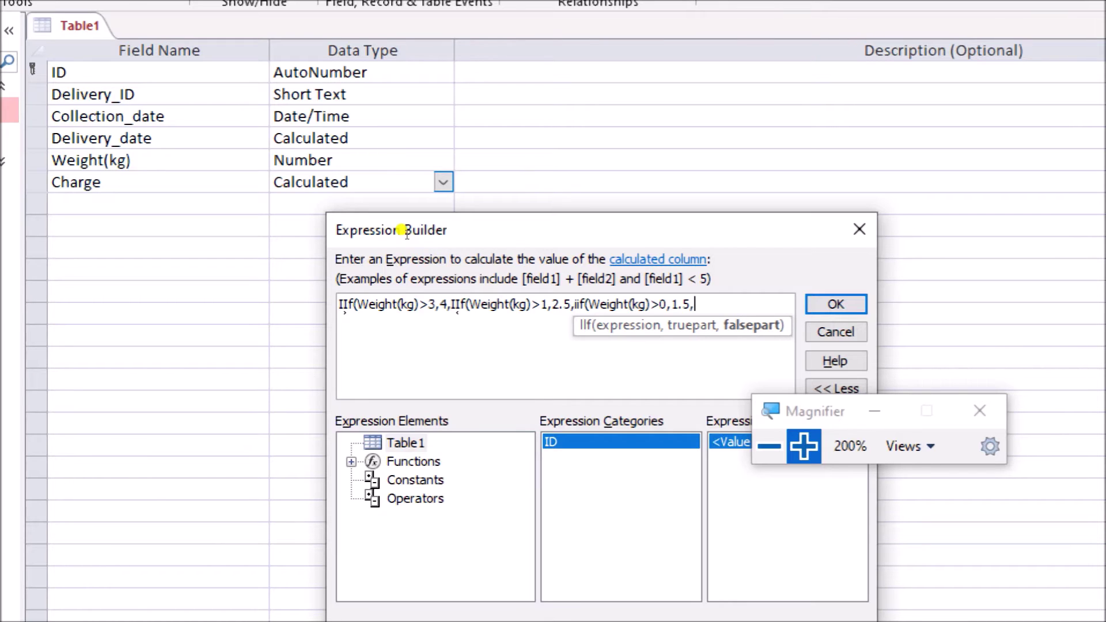
text(0)
Close all three nested IIf functions with brackets and accept the Charge expression.
key(shift+Left)
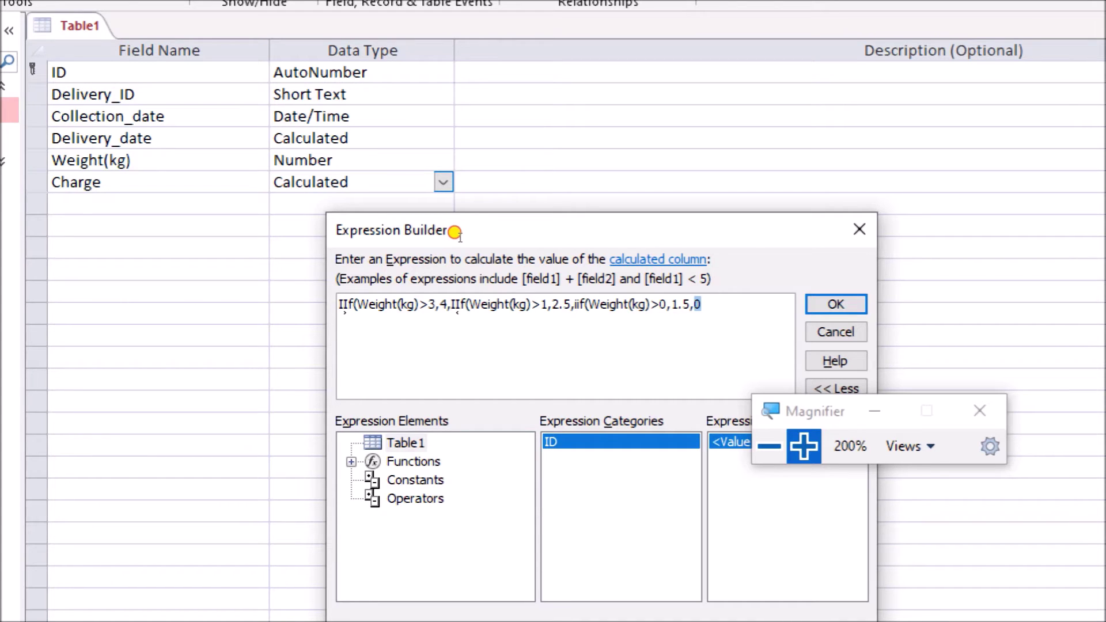
key(Right)
text()))
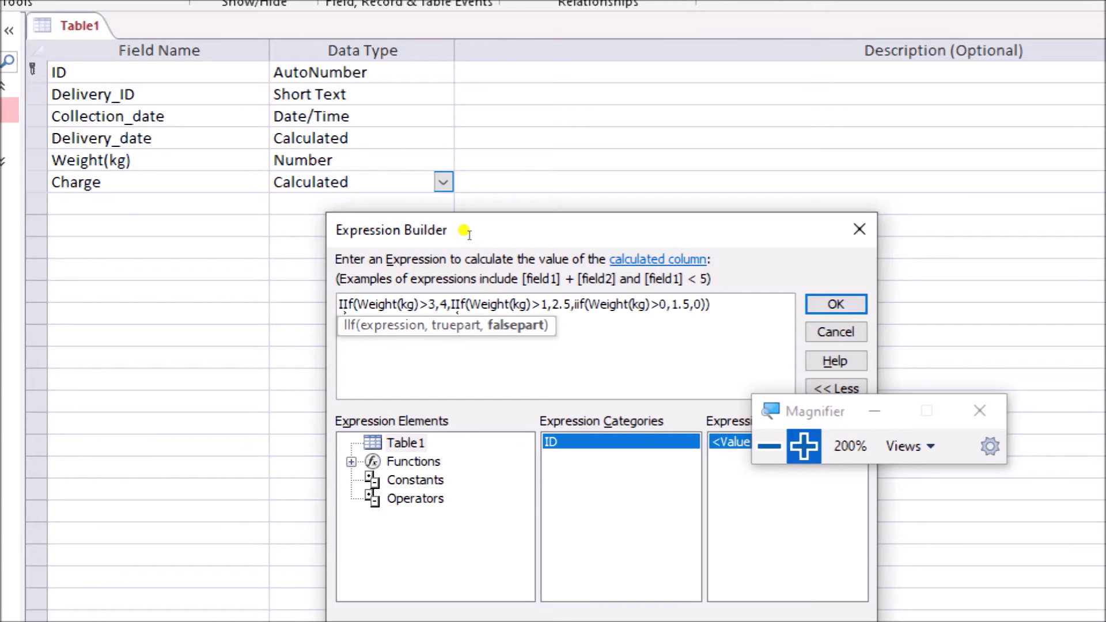
text())
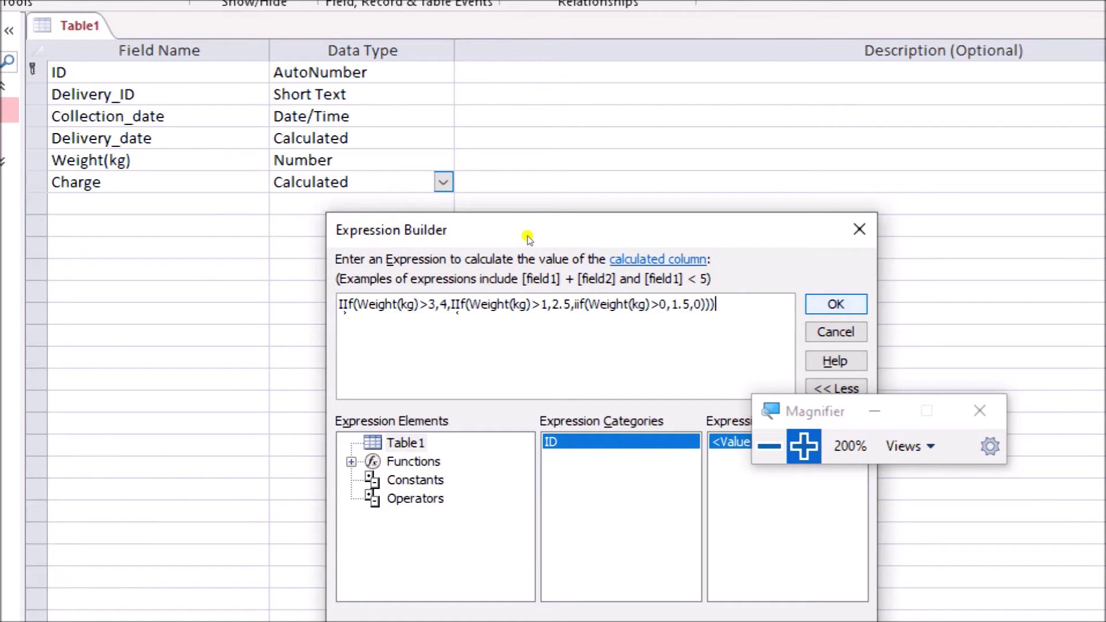
key(Return)
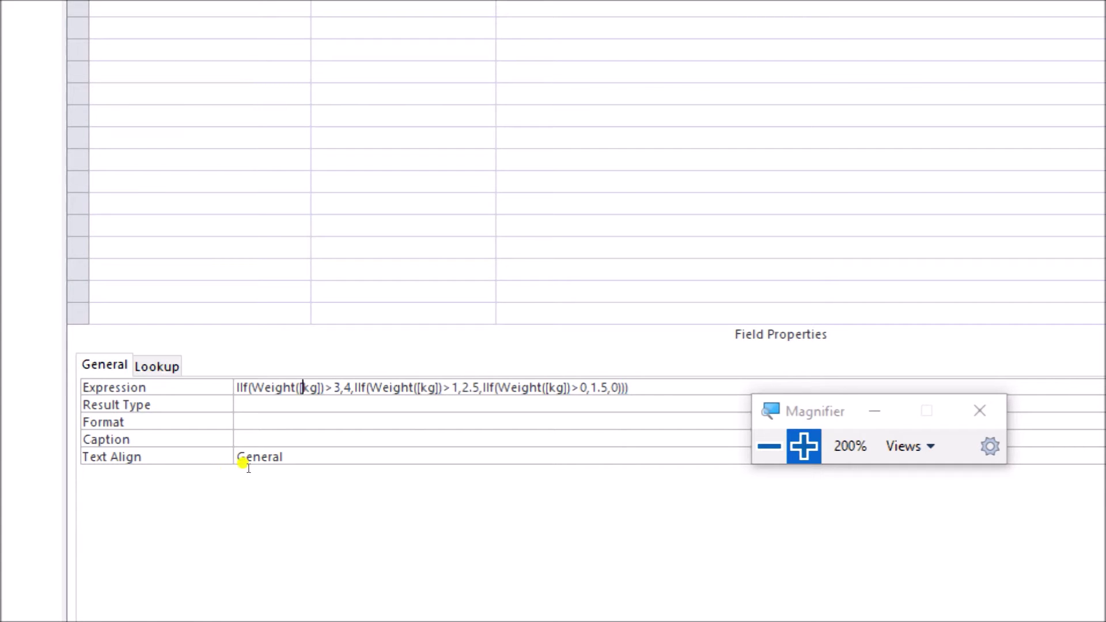
Remove the square brackets around kg in the Charge expression's first condition, leaving Weight(kg)>3.
key(shift+Left)
key(shift+Left)
key(Right)
key(Right)
key(Left)
key(Left)
key(Left)
key(shift+Right)
key(shift+Right)
key(Left)
key(Left)
key(Left)
key(Left)
key(Left)
key(Left)
key(Left)
key(Left)
key(Left)
key(shift+Right)
key(shift+Right)
key(shift+Right)
key(shift+End)
key(ctrl+shift+Left)
key(ctrl+shift+Left)
key(ctrl+shift+Left)
key(ctrl+shift+Left)
key(ctrl+shift+Left)
key(ctrl+shift+Left)
key(ctrl+shift+Left)
key(ctrl+shift+Left)
key(ctrl+shift+Left)
key(ctrl+shift+Left)
key(ctrl+shift+Left)
key(ctrl+shift+Left)
key(Right)
key(BackSpace)
key(Left)
key(Left)
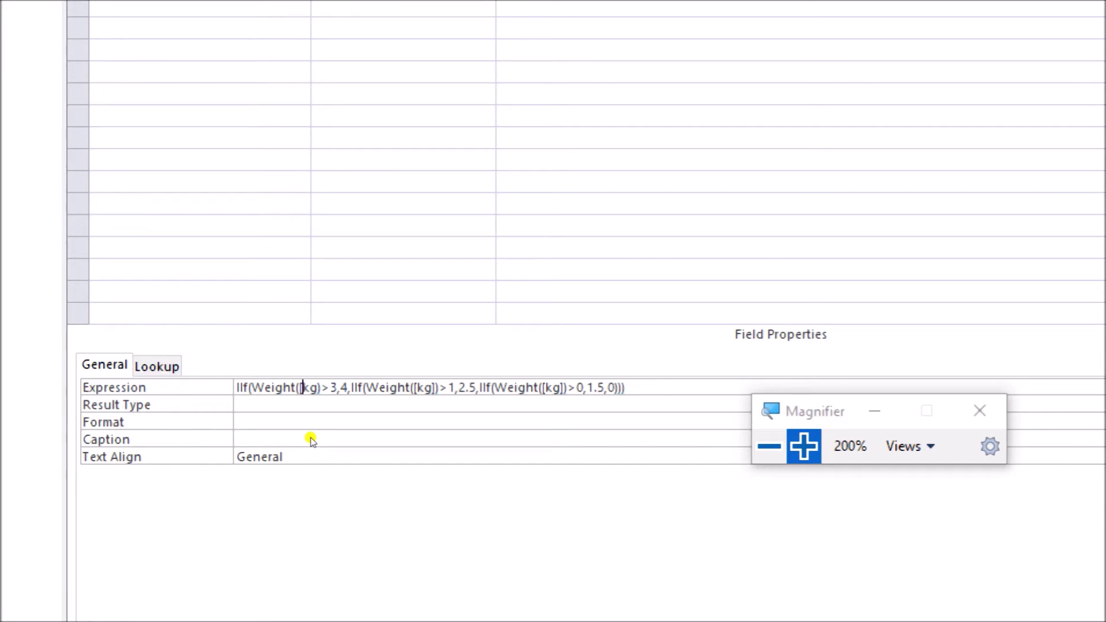
key(BackSpace)
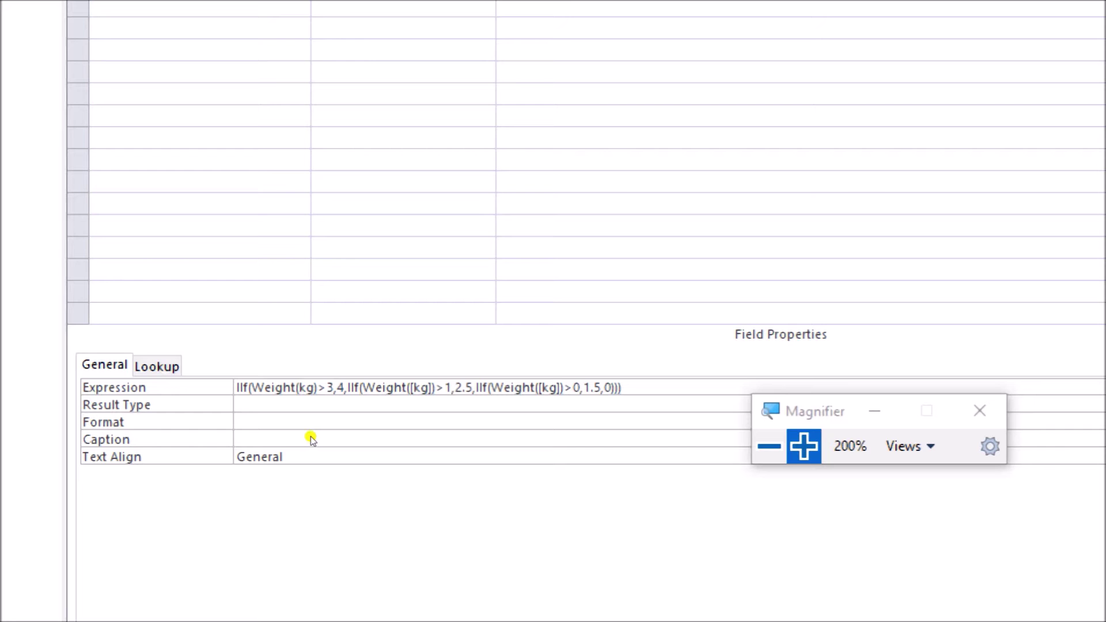
Enclose the whole Weight(kg) field name in square brackets in the first condition, giving [Weight(kg)]>3.
key(Left)
key(Left)
key(Left)
key(Left)
key(Left)
key(Left)
key(Left)
text([)
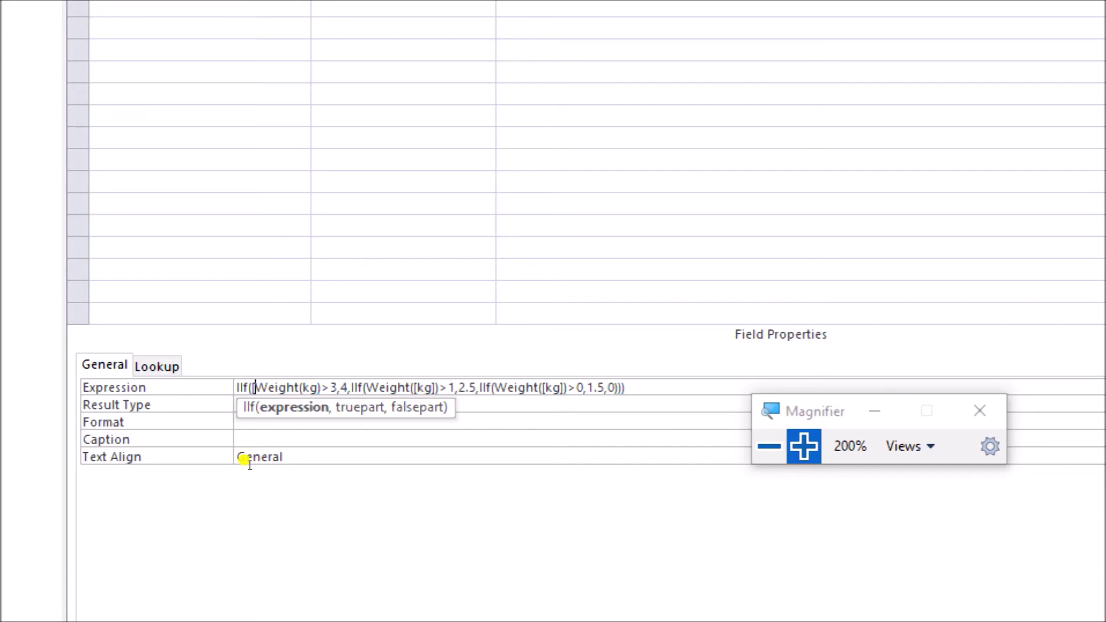
key(Right)
key(Right)
key(Right)
key(Right)
key(Right)
key(Right)
key(Right)
key(Right)
key(Right)
key(Right)
text(])
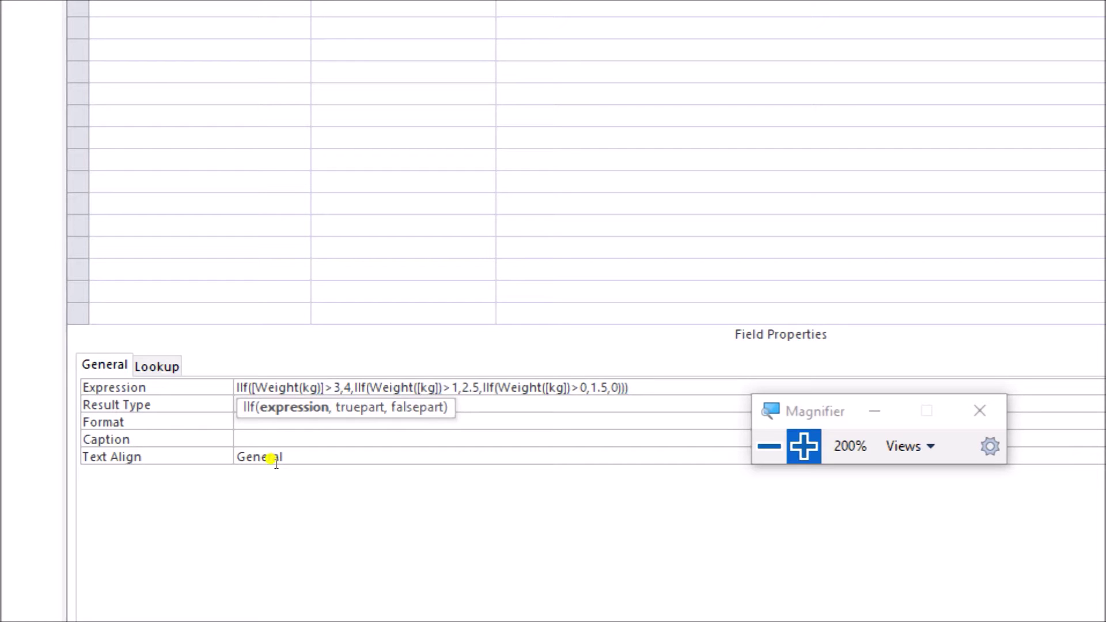
Remove the square brackets around kg in the expression's second condition, leaving Weight(kg)>1.
key(Right)
key(Right)
key(Right)
key(Right)
key(Right)
key(Right)
key(Right)
key(Right)
key(Right)
key(Right)
key(Right)
key(Right)
key(Right)
key(Right)
key(Right)
key(Right)
key(Right)
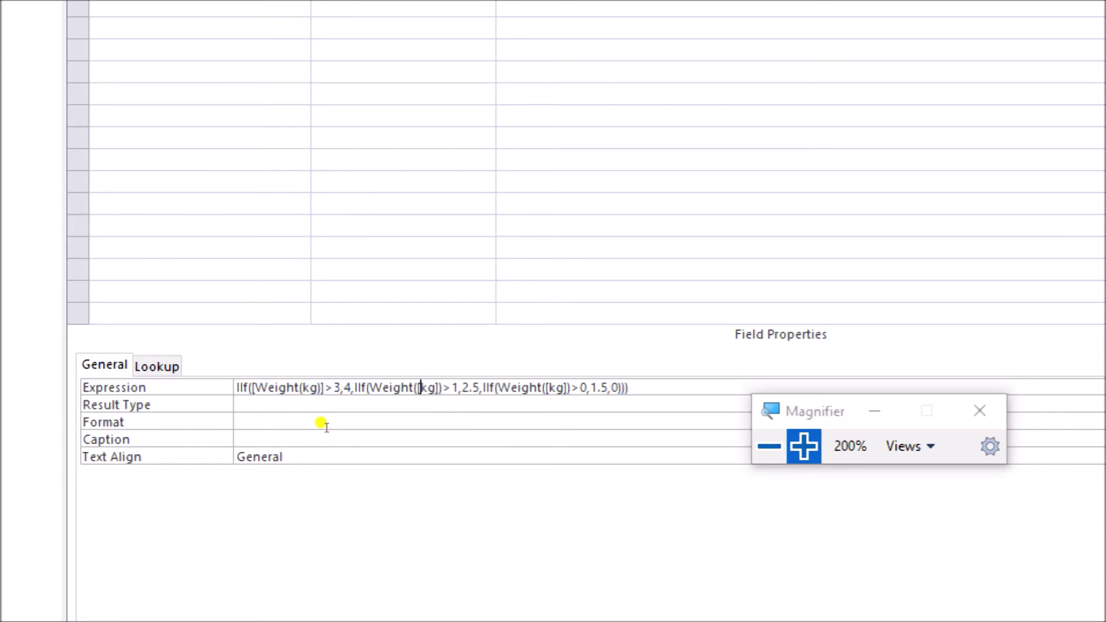
key(BackSpace)
key(Right)
key(Right)
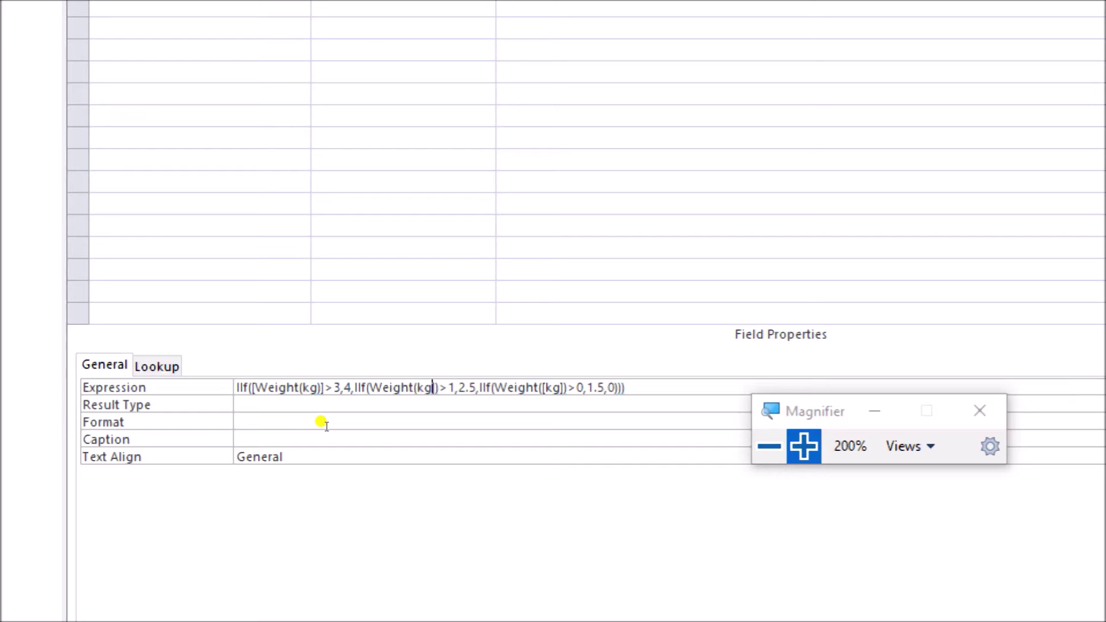
key(Delete)
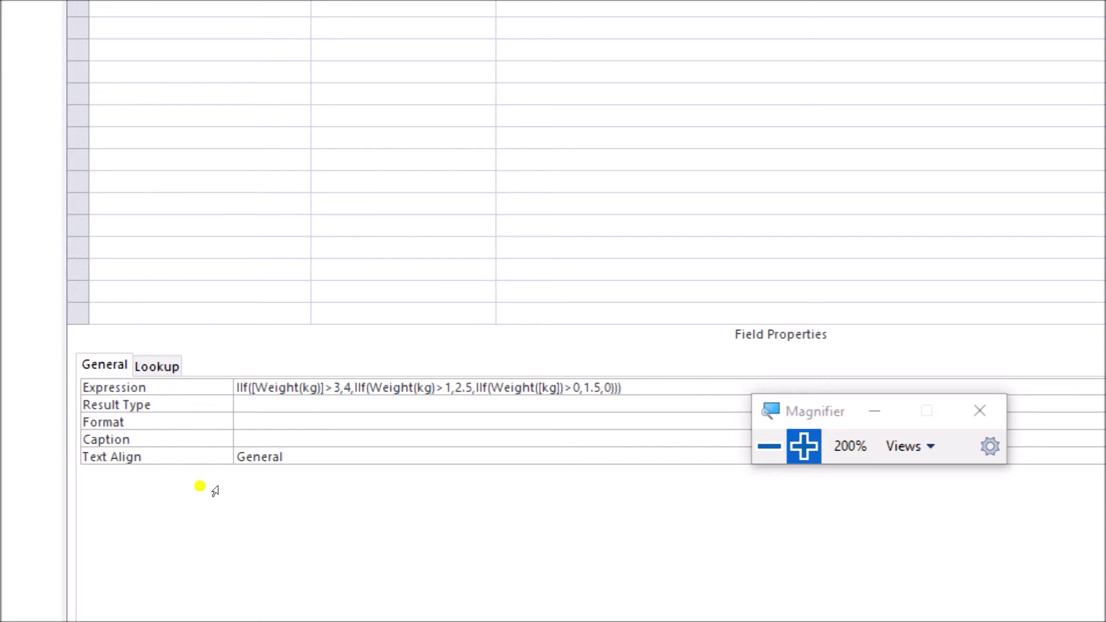
Enclose the whole Weight(kg) field name in square brackets in the Charge expression's second condition, giving [Weight(kg)]>1.
key(Left)
key(Left)
key(Left)
key(Left)
key(Left)
key(Left)
key(Left)
key(Left)
key(Left)
text([)
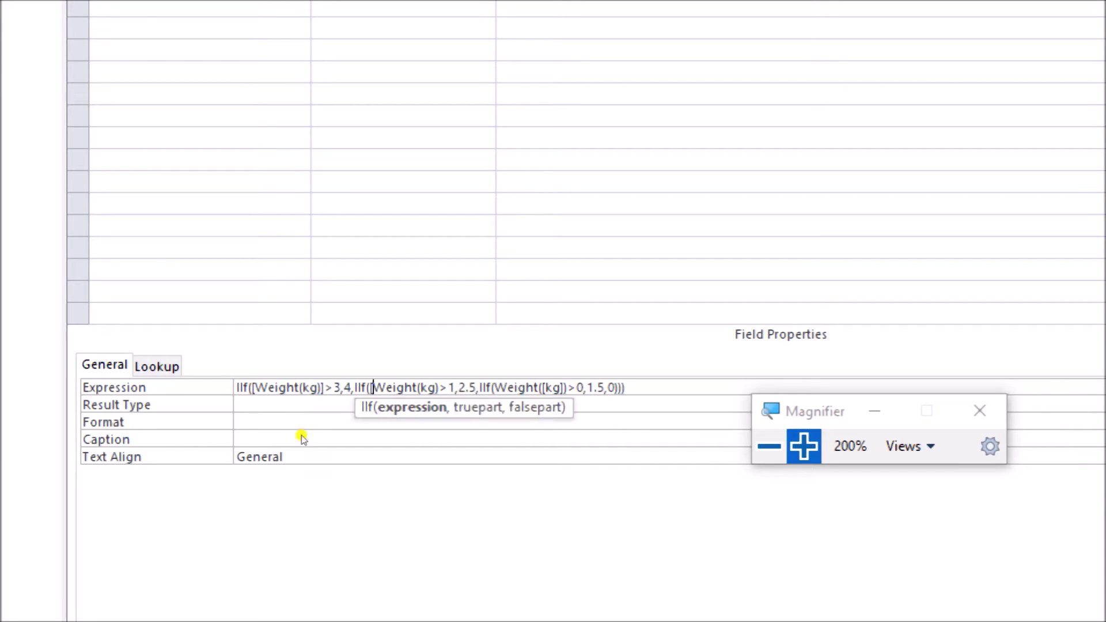
key(Right)
key(Right)
key(Right)
key(Right)
key(Right)
key(Right)
key(Right)
key(Right)
key(Right)
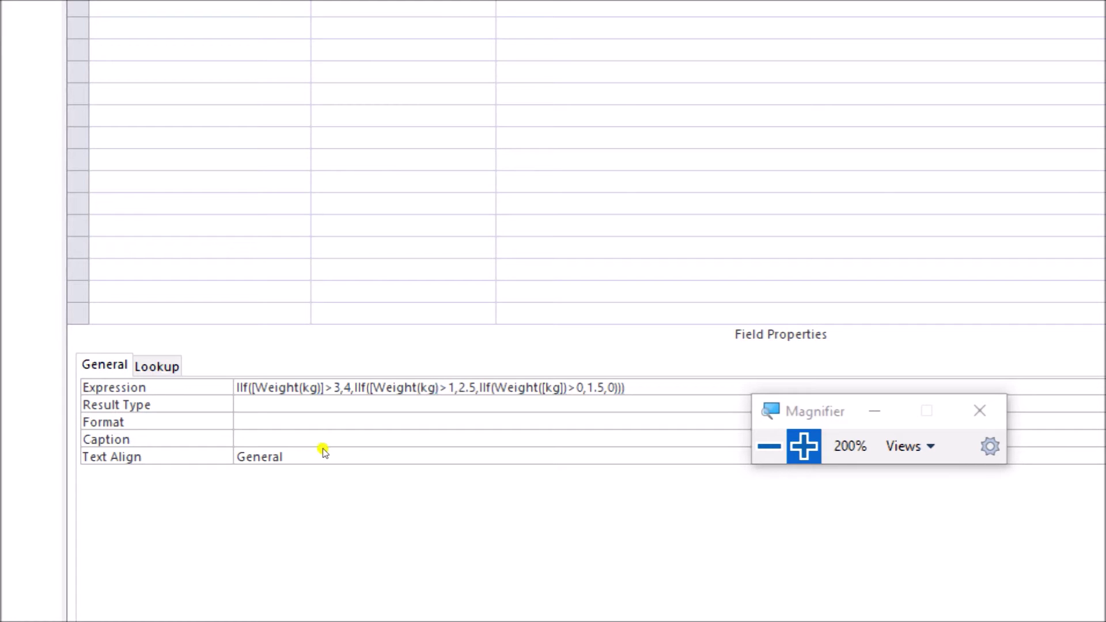
key(Right)
text(])
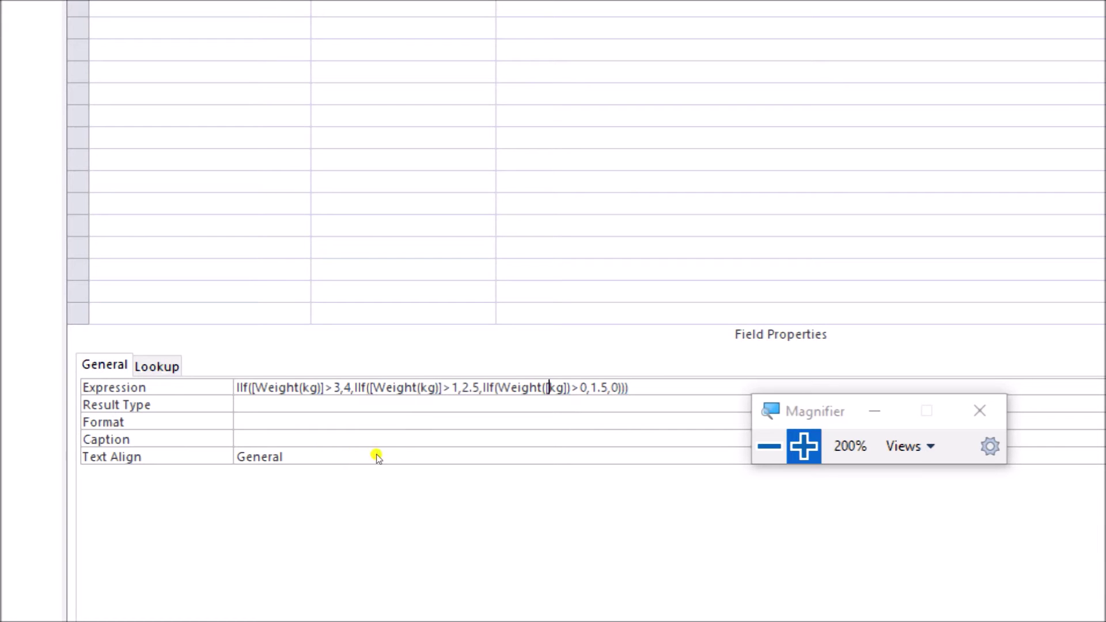
In the third condition, replace the square brackets around kg with brackets around the whole field name, giving [Weight(kg)]>0.
key(BackSpace)
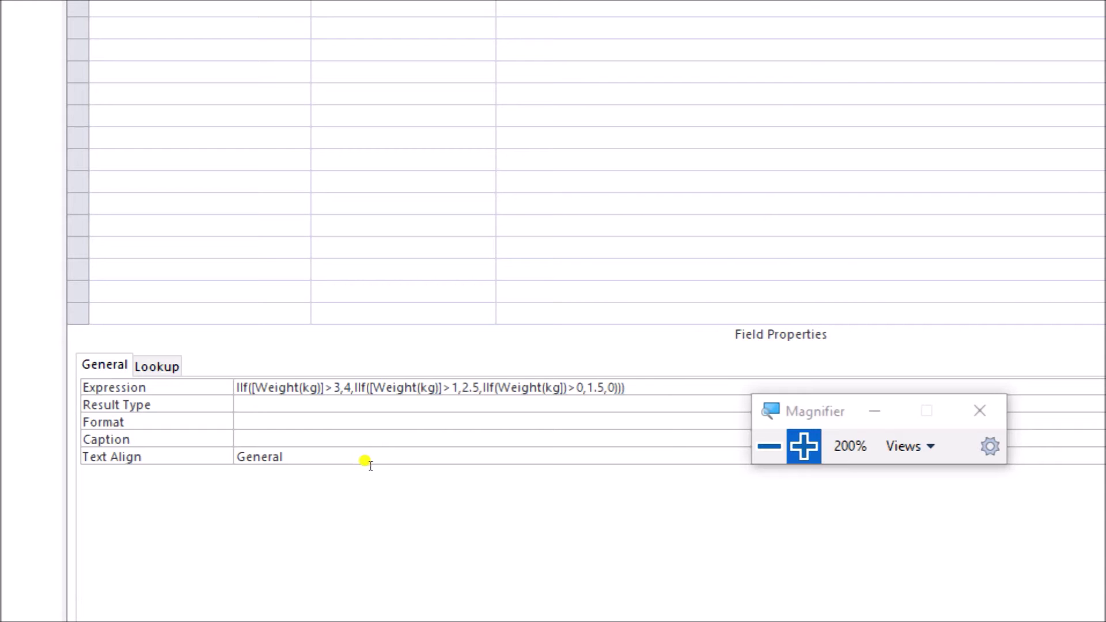
key(BackSpace)
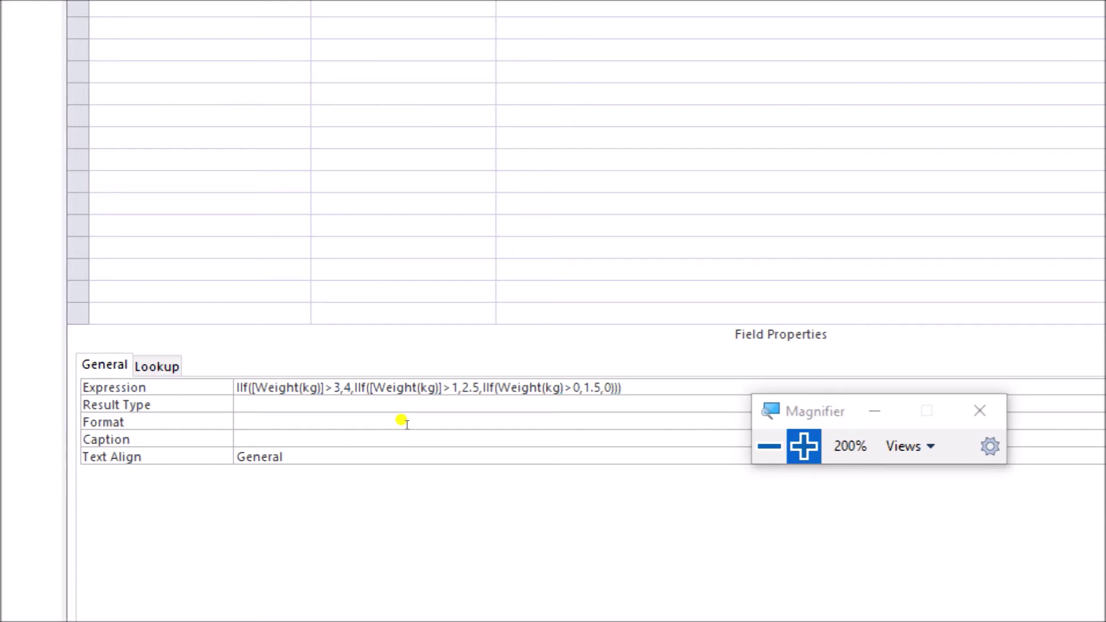
key(Left)
key(Left)
key(Left)
key(Left)
key(Left)
key(Left)
key(Left)
key(Left)
key(Left)
text([)
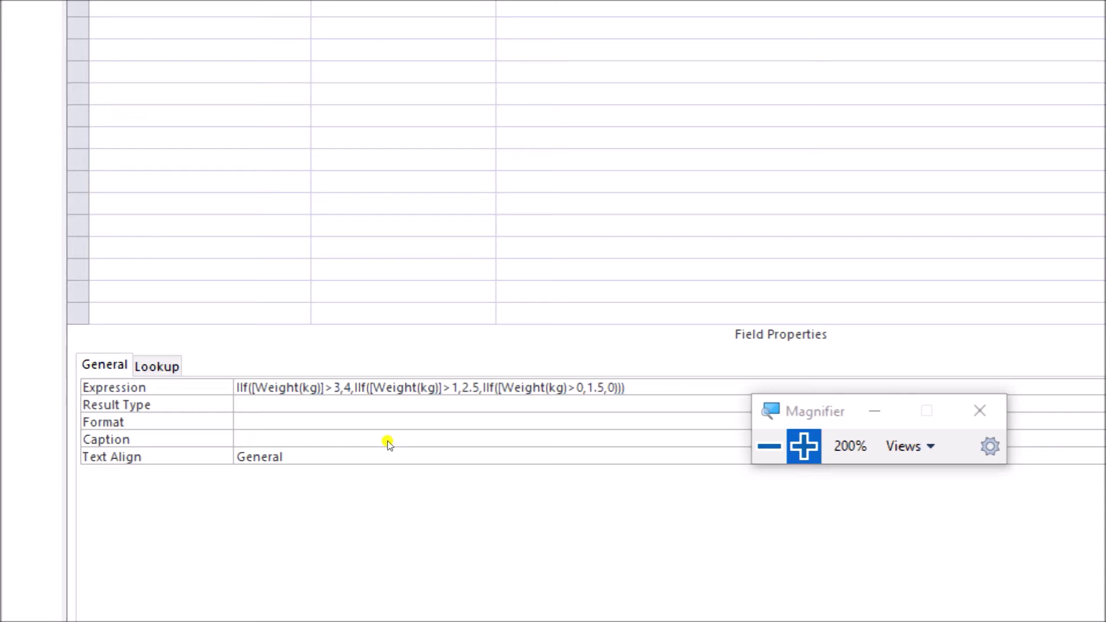
text(])
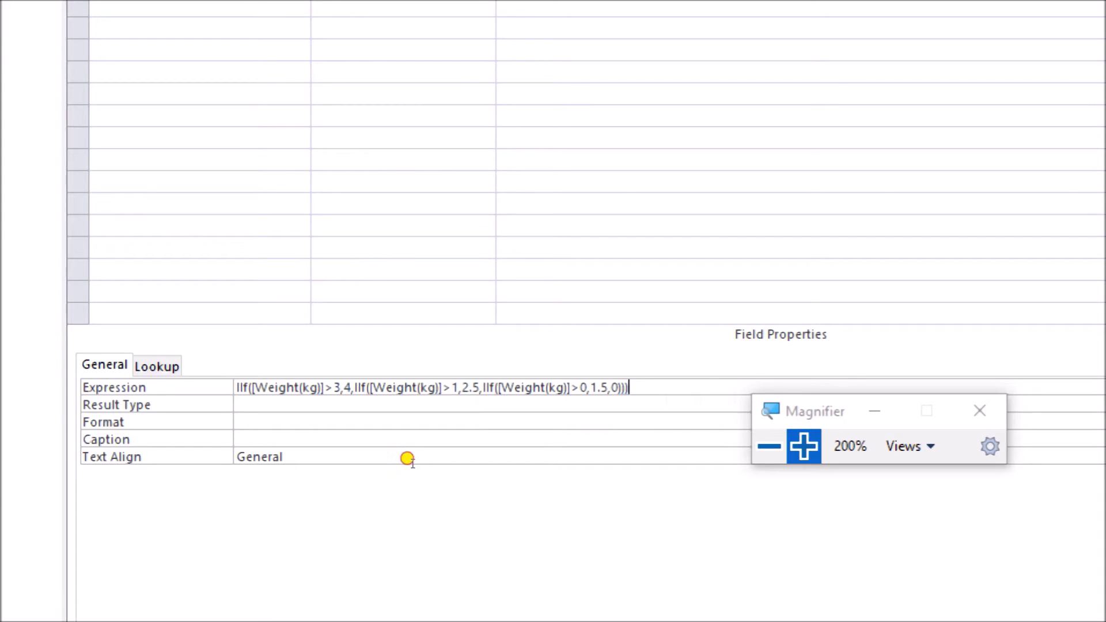
drag(412, 464, 198, 458)
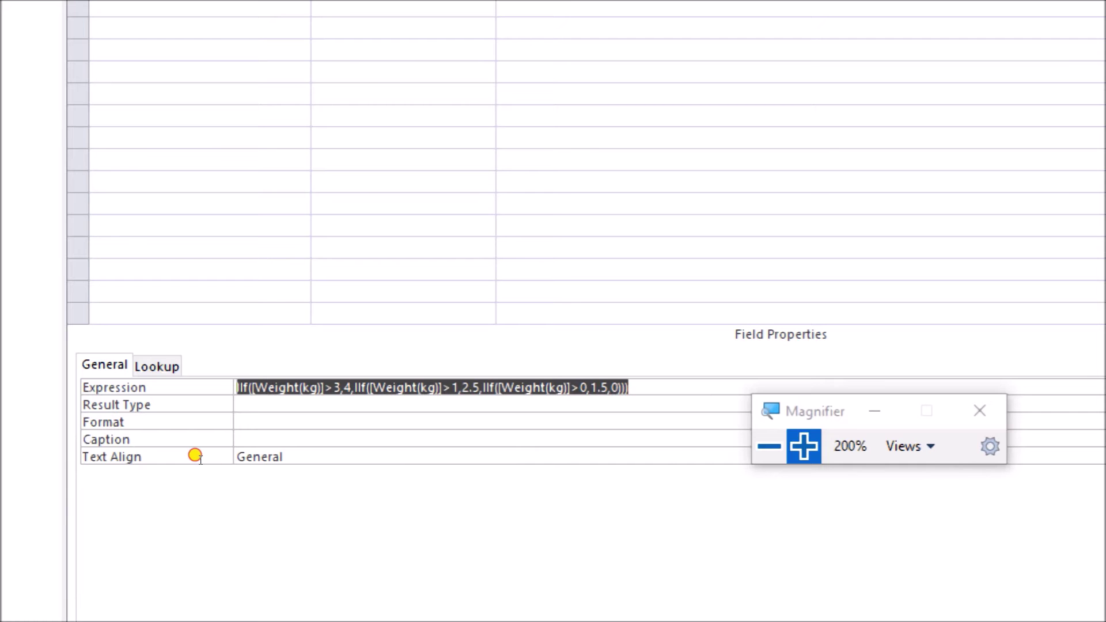
key(End)
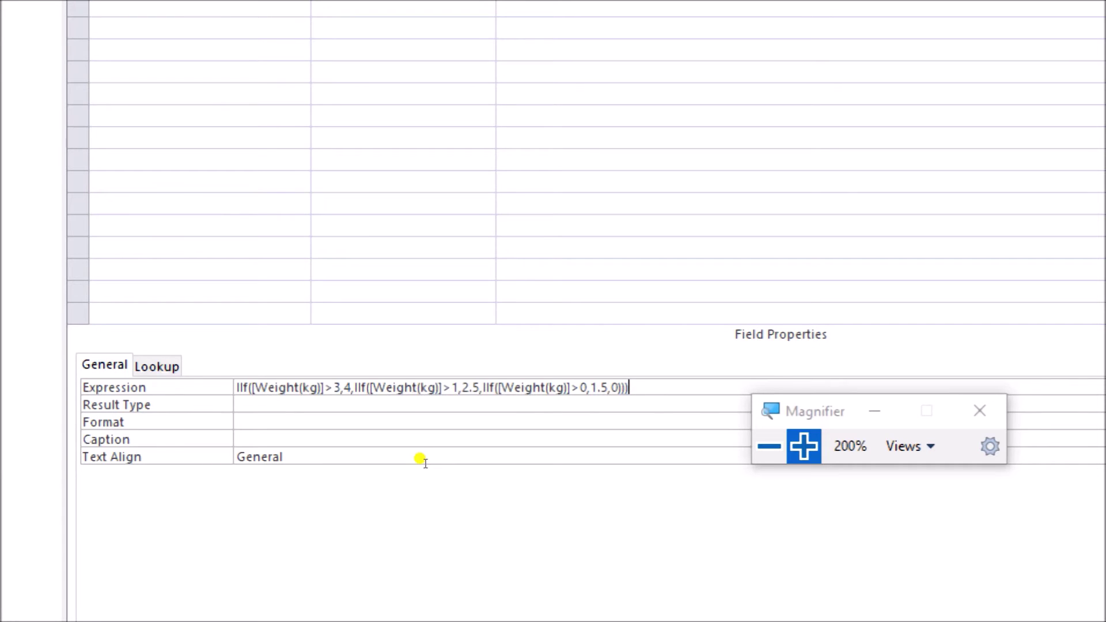
drag(401, 461, 161, 461)
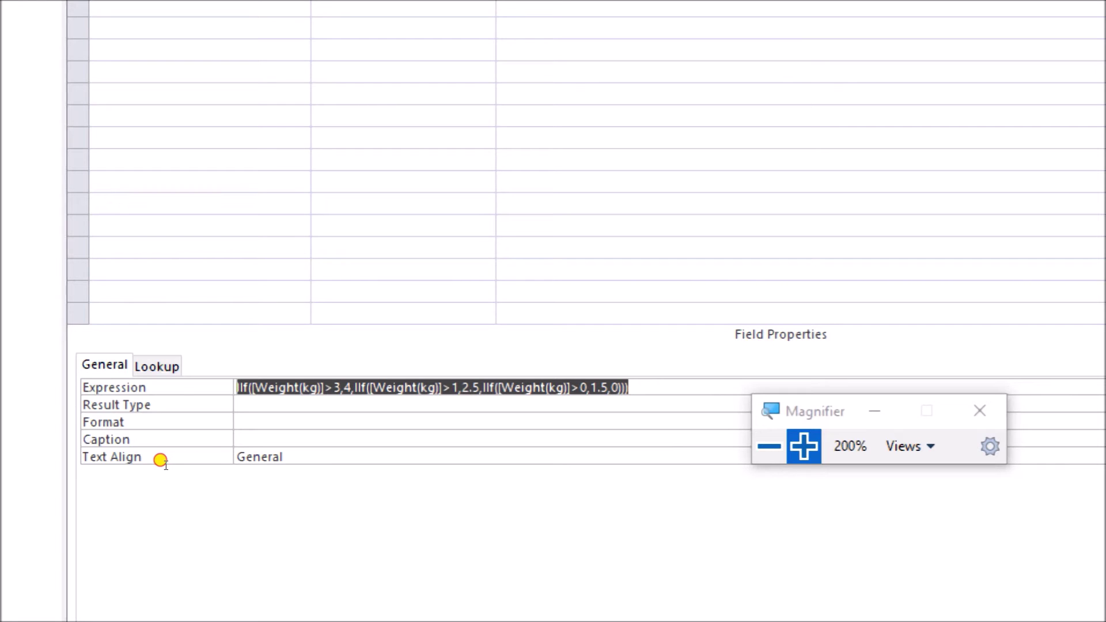
Set the Charge field's result type to Currency with 2 decimal places.
key(Down)
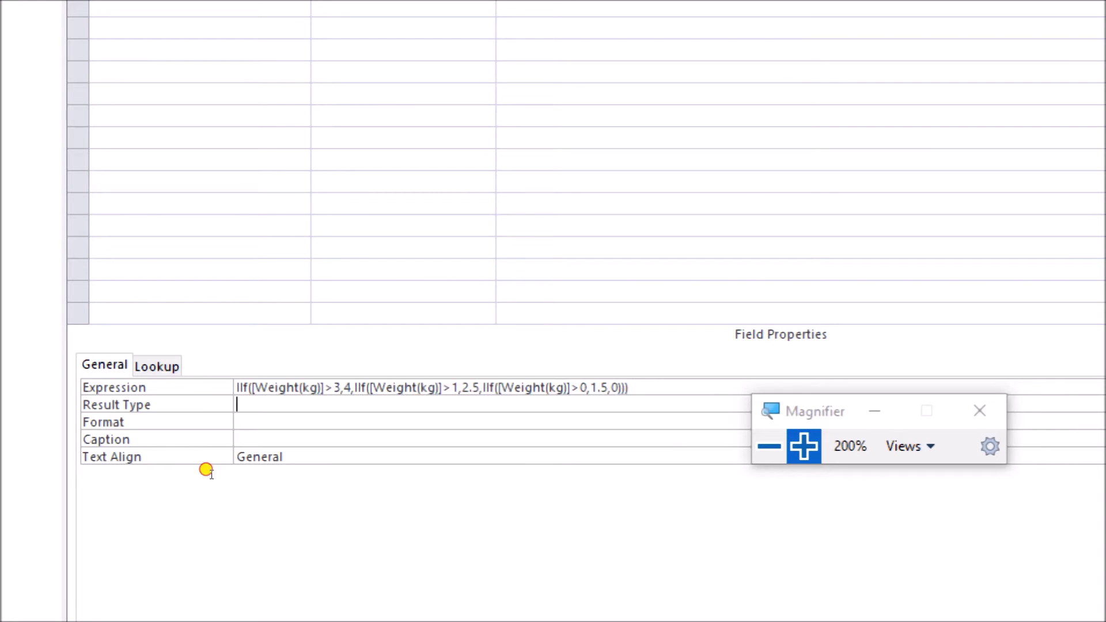
text(Currency)
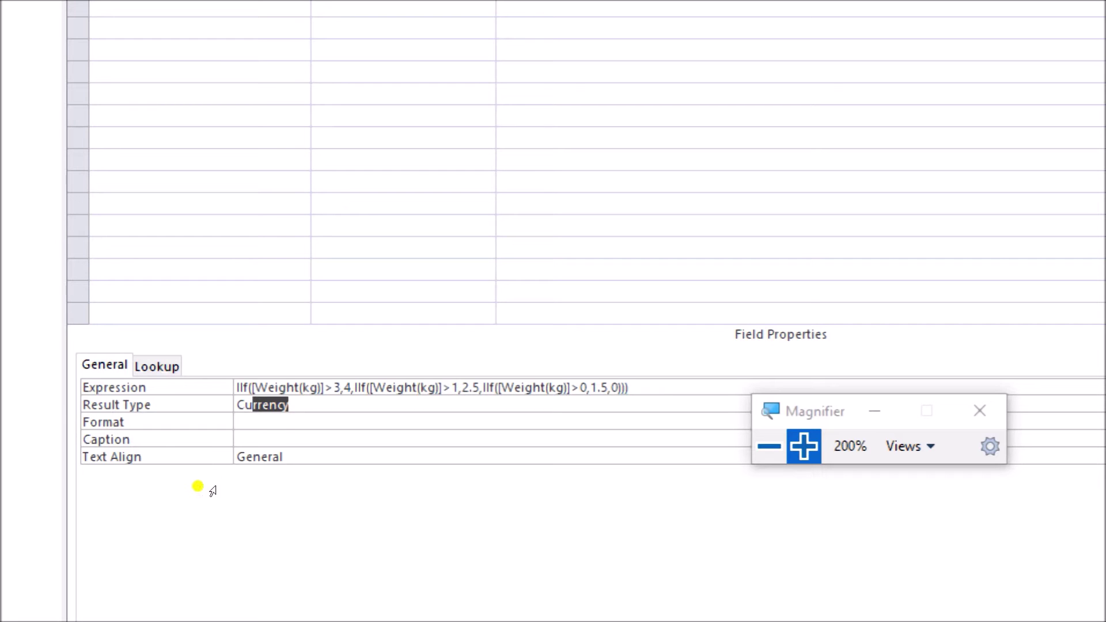
key(Return)
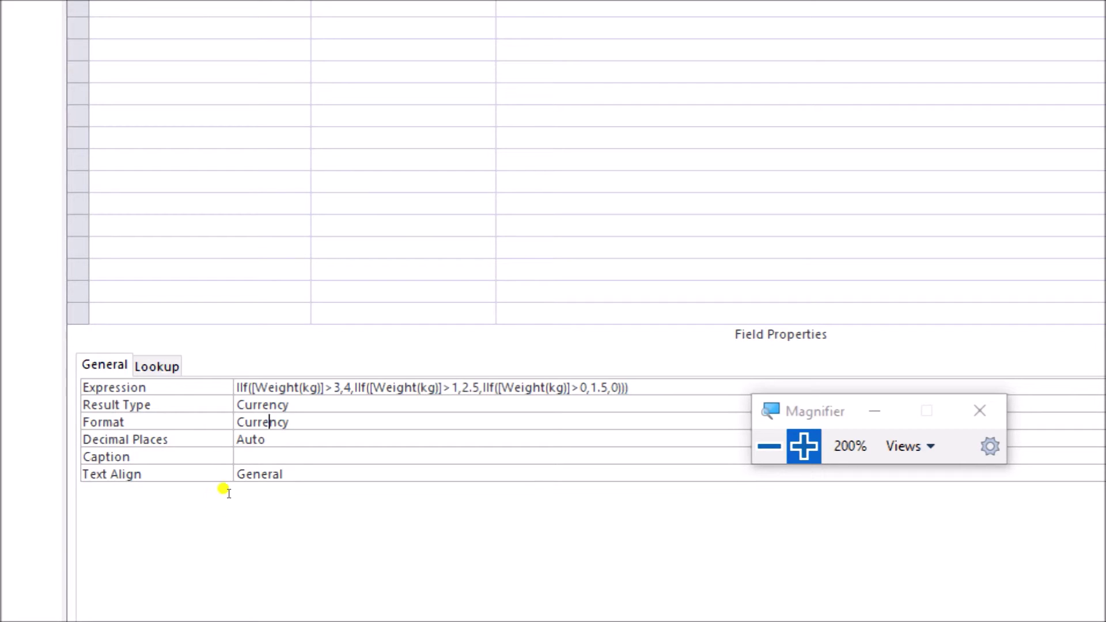
key(Return)
text(2)
key(Up)
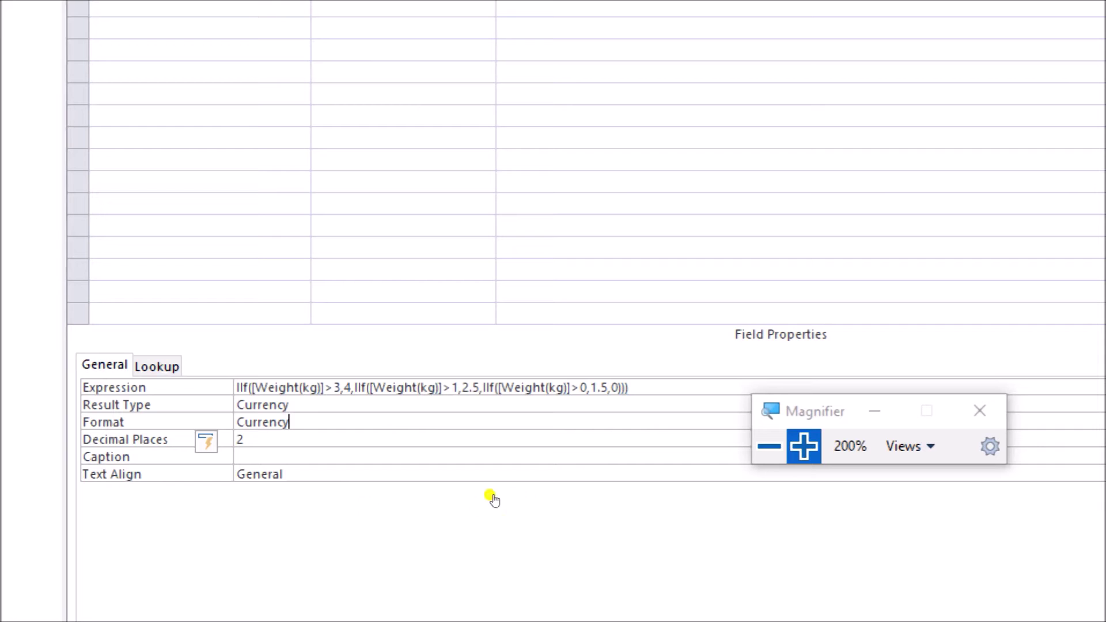
click(769, 446)
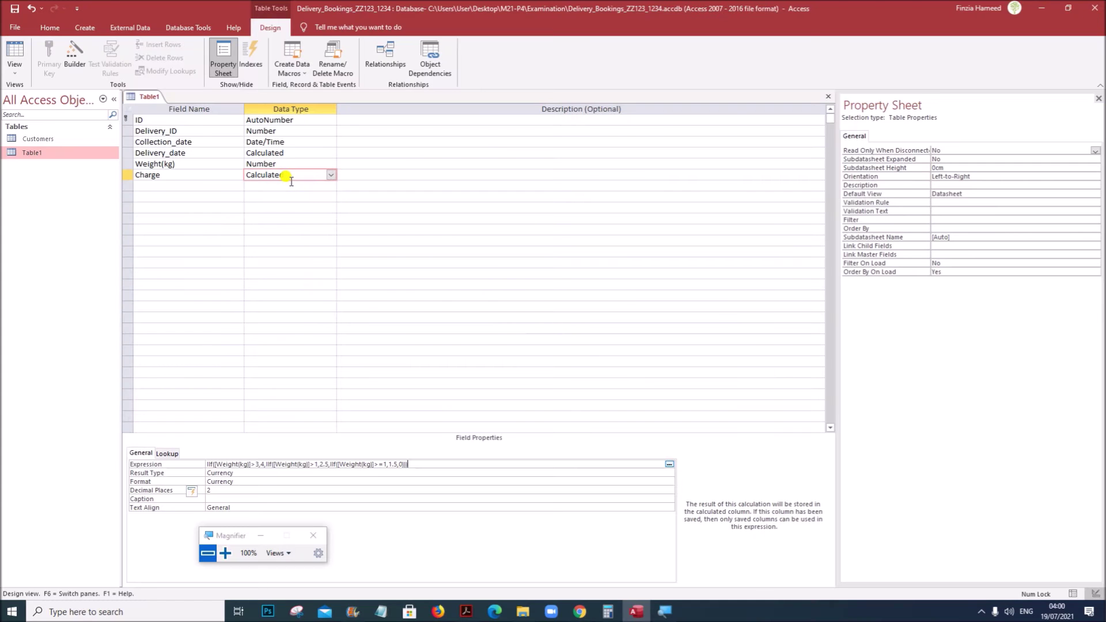
Switch to the question paper in Acrobat and highlight the rule about deliveries weighing more than 5 kg.
click(291, 185)
click(466, 611)
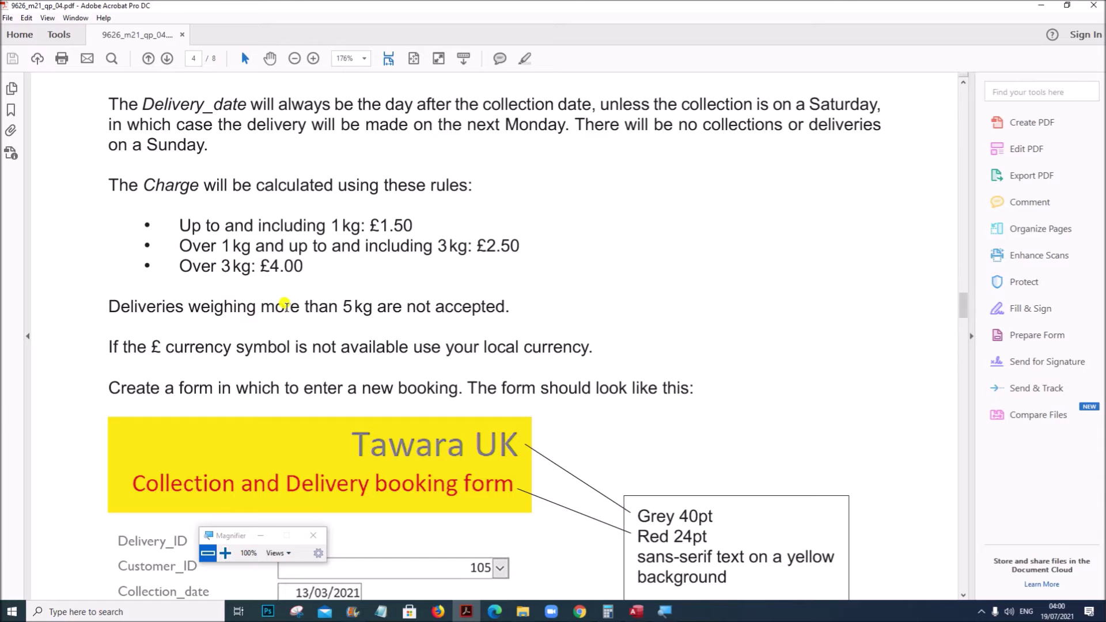
drag(108, 306, 506, 300)
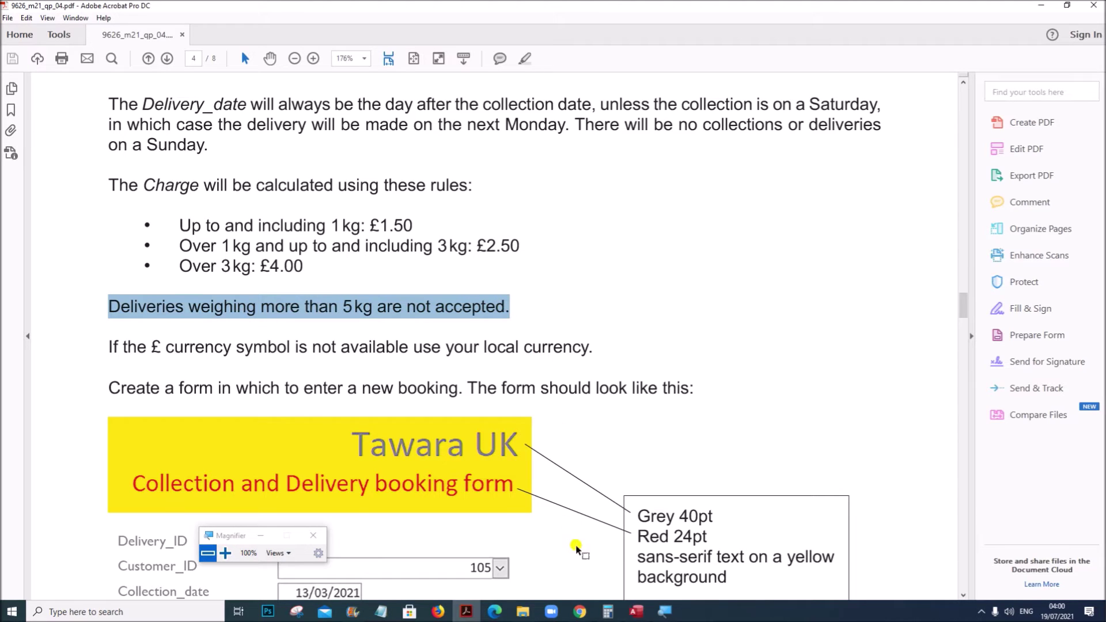
Switch to Access and give the Weight(kg) field the validation rule <=5 and validation text "Weight more than 5 kg will not be accepted".
click(636, 610)
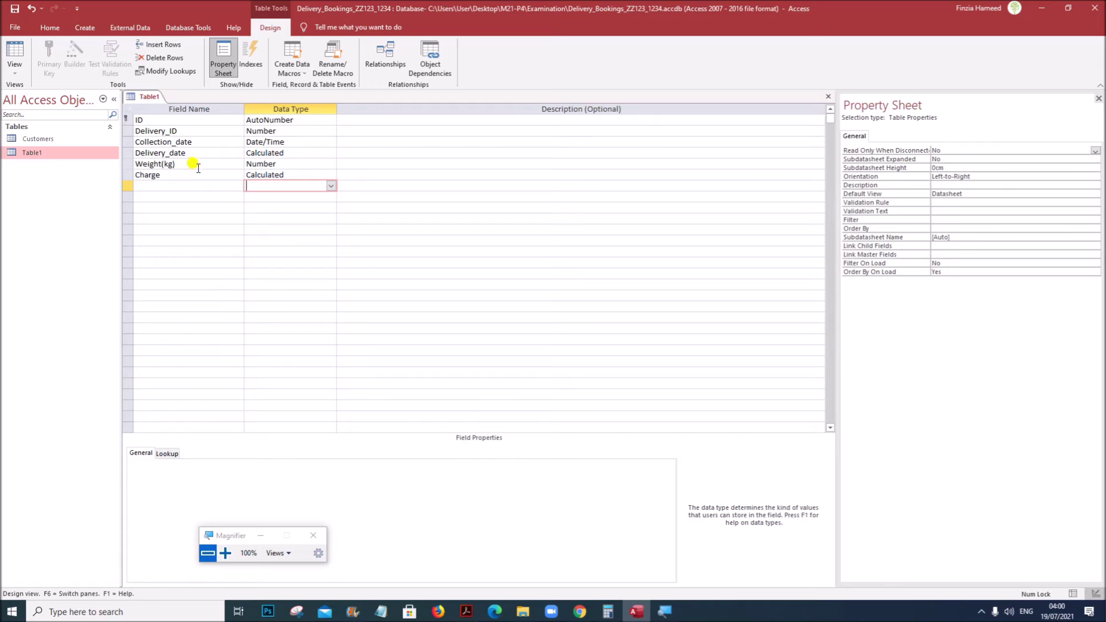
click(298, 165)
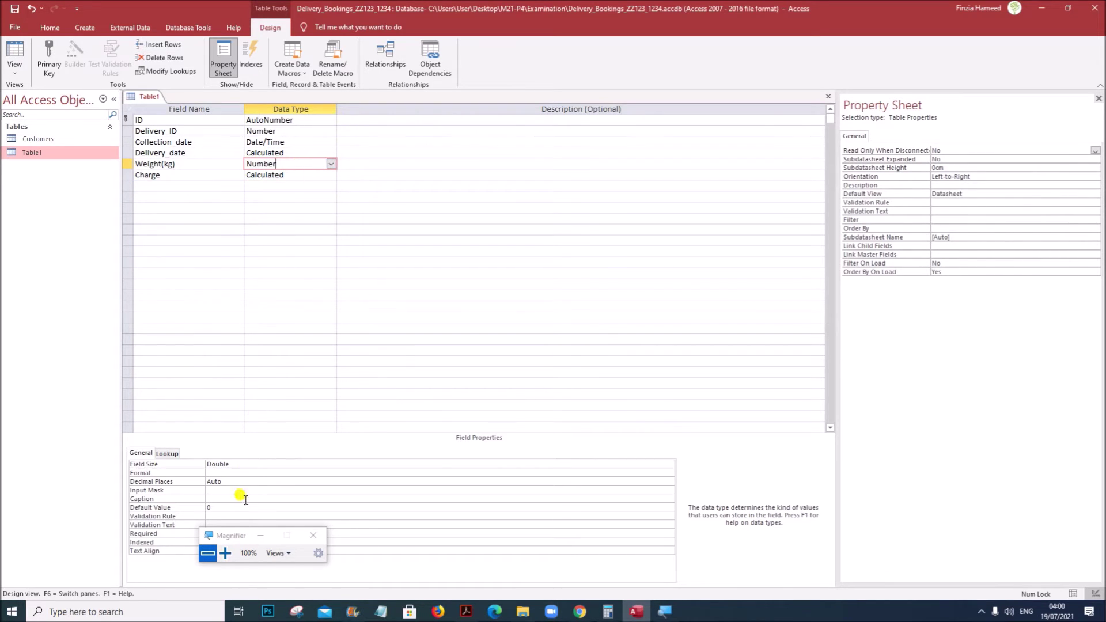
drag(230, 536, 450, 433)
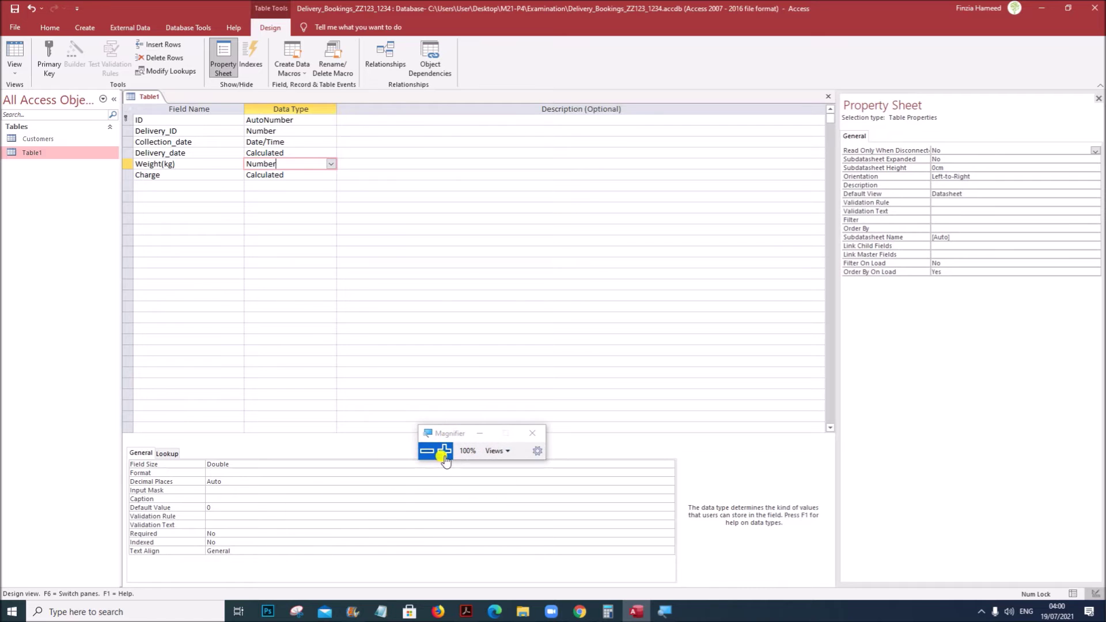
click(443, 451)
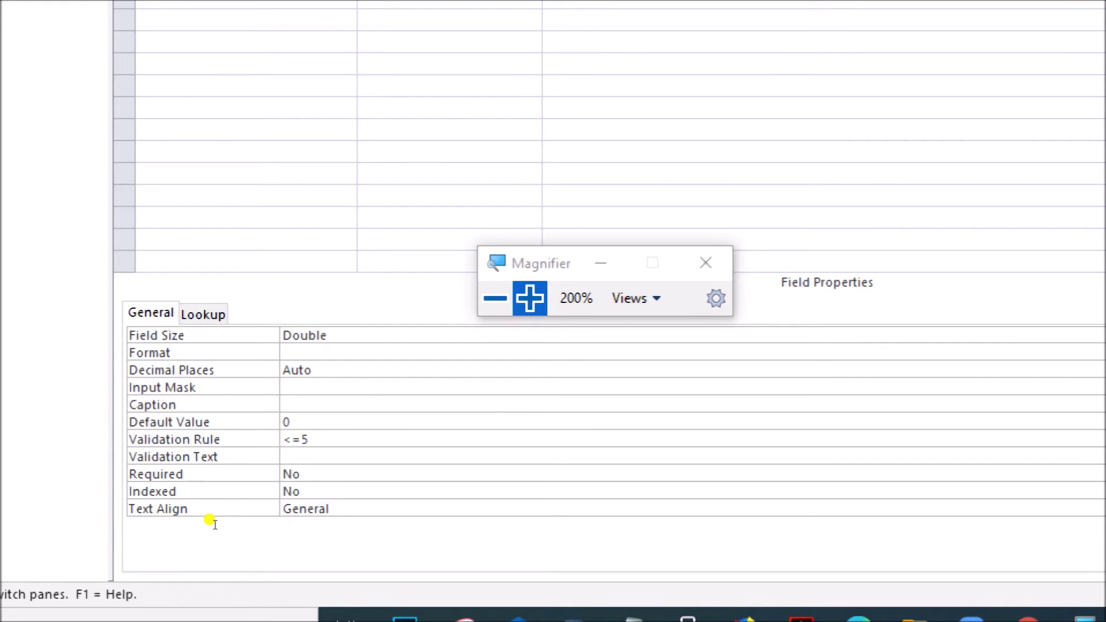
key(Return)
text(Weight more than 5 kg will not be accepted)
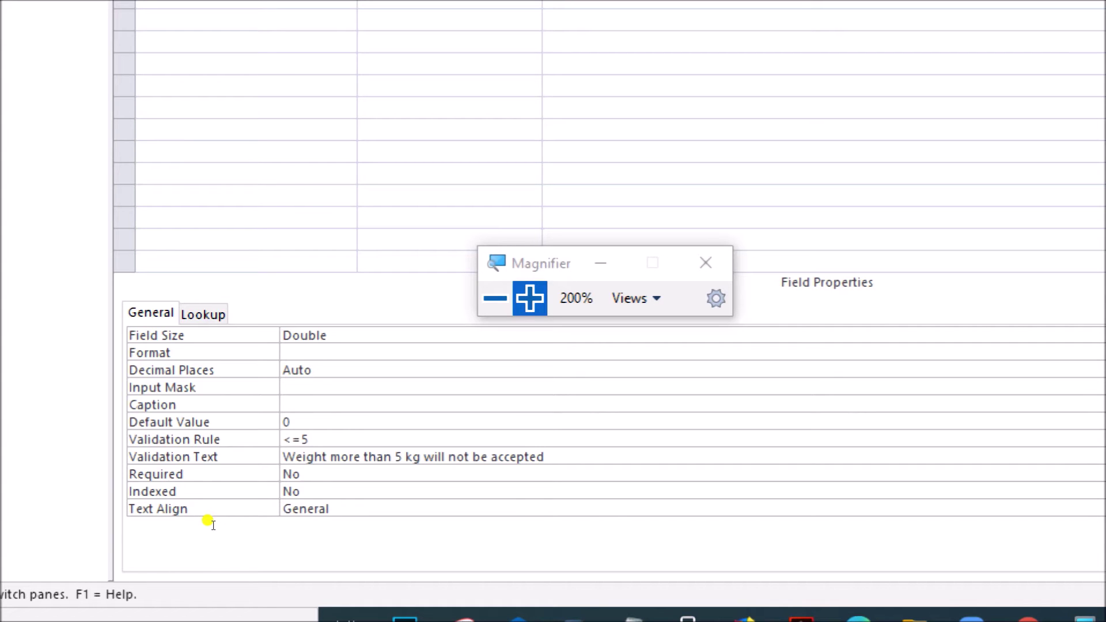
key(shift+Home)
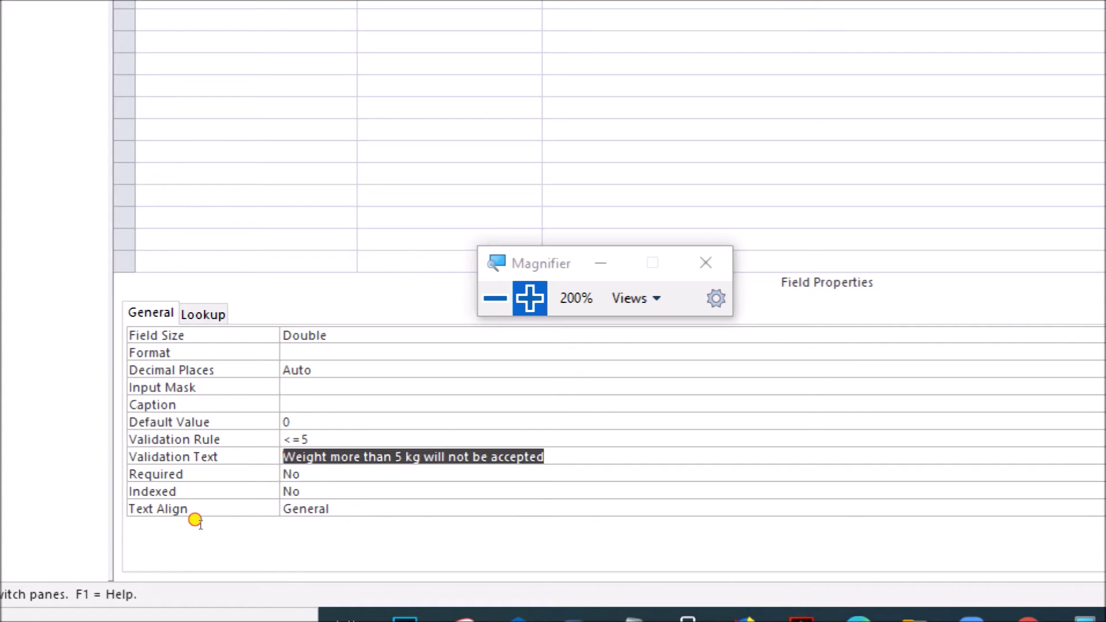
key(End)
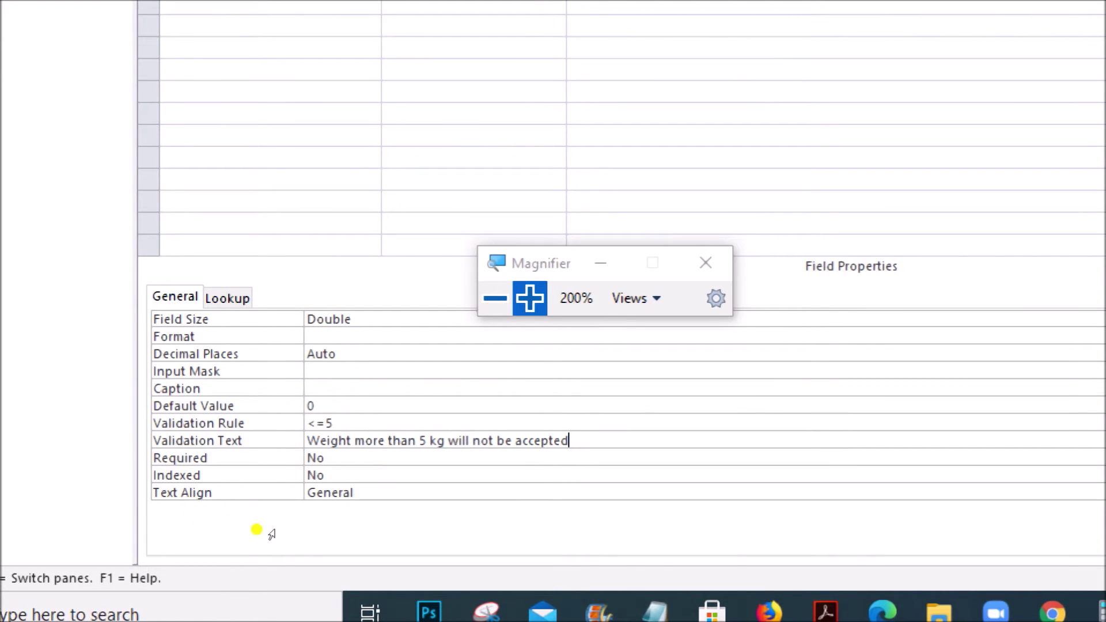
key(shift+Home)
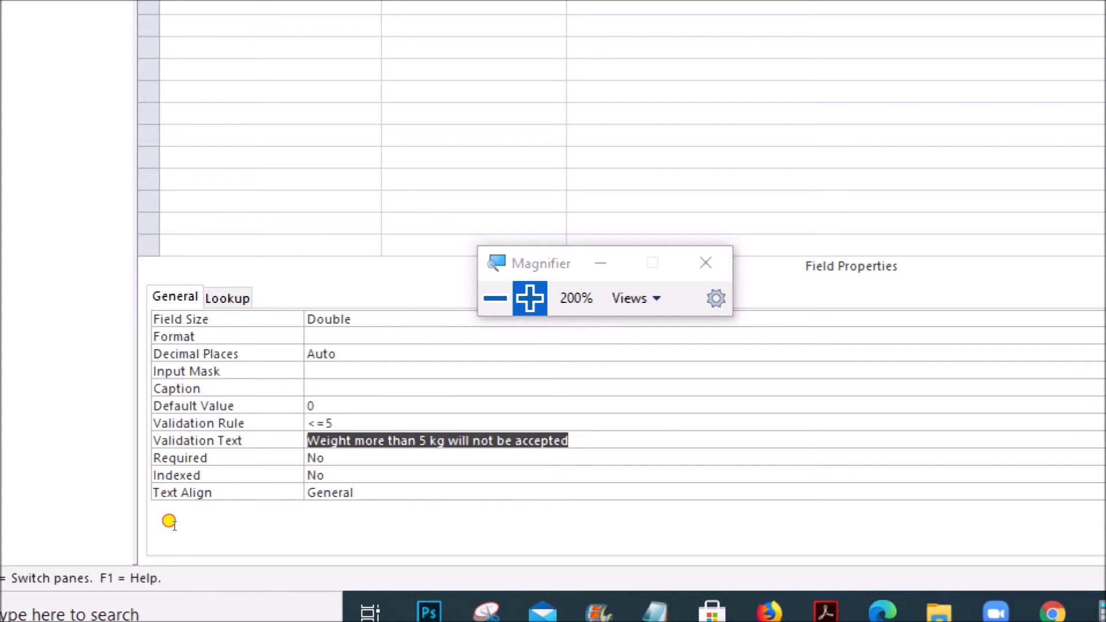
key(super+minus)
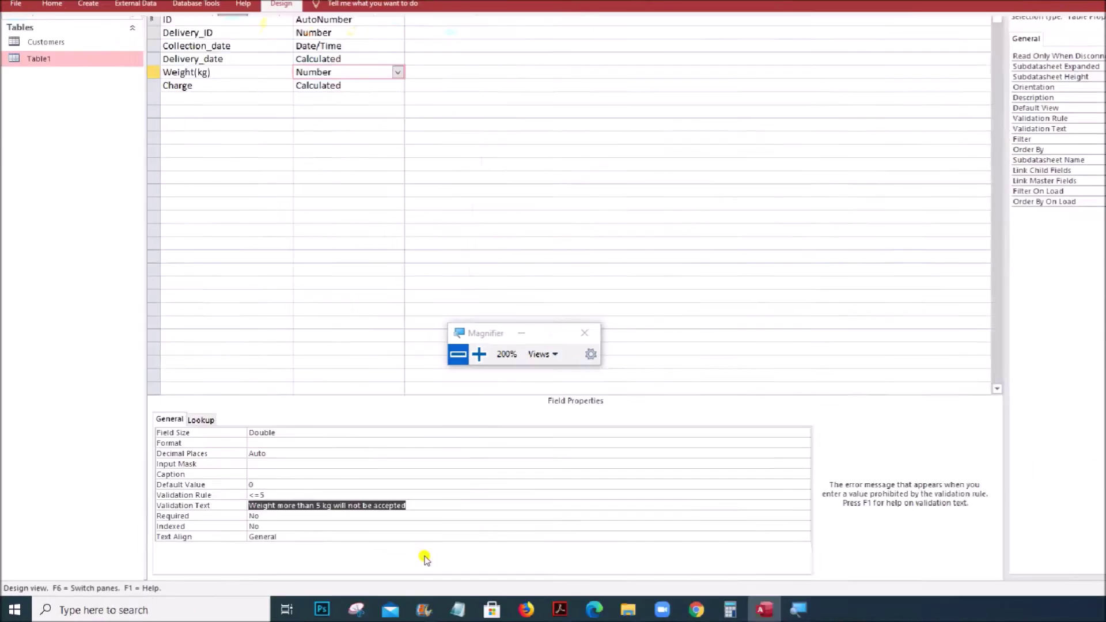
key(super+minus)
Switch to the question paper in Acrobat, read the currency note and booking form layout, and highlight the instruction to create the form.
click(466, 610)
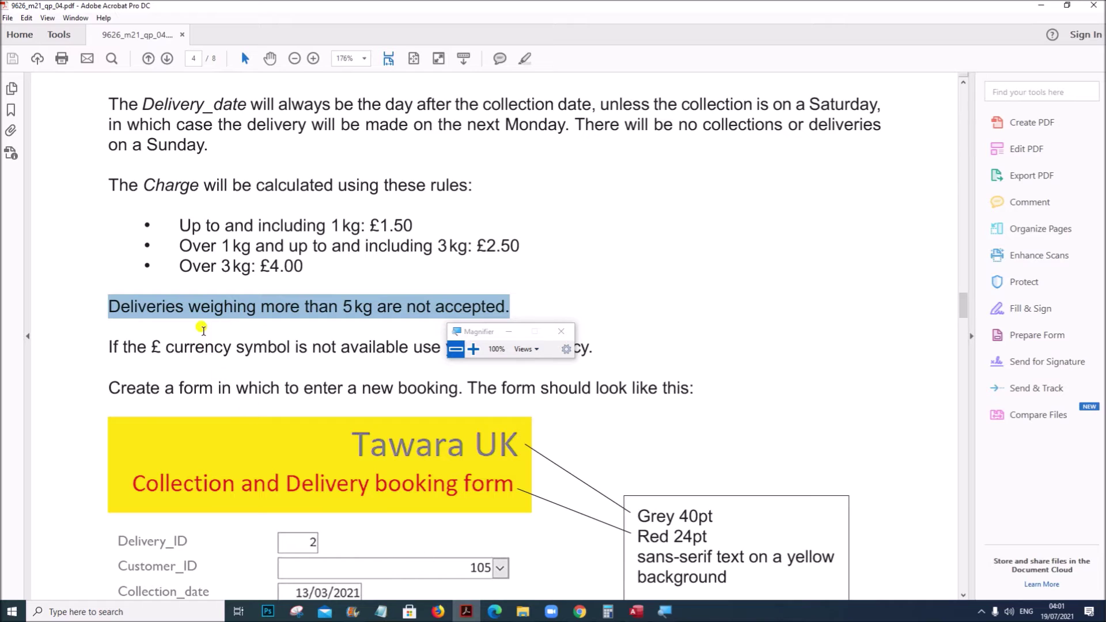
scroll(204, 330, down, 2)
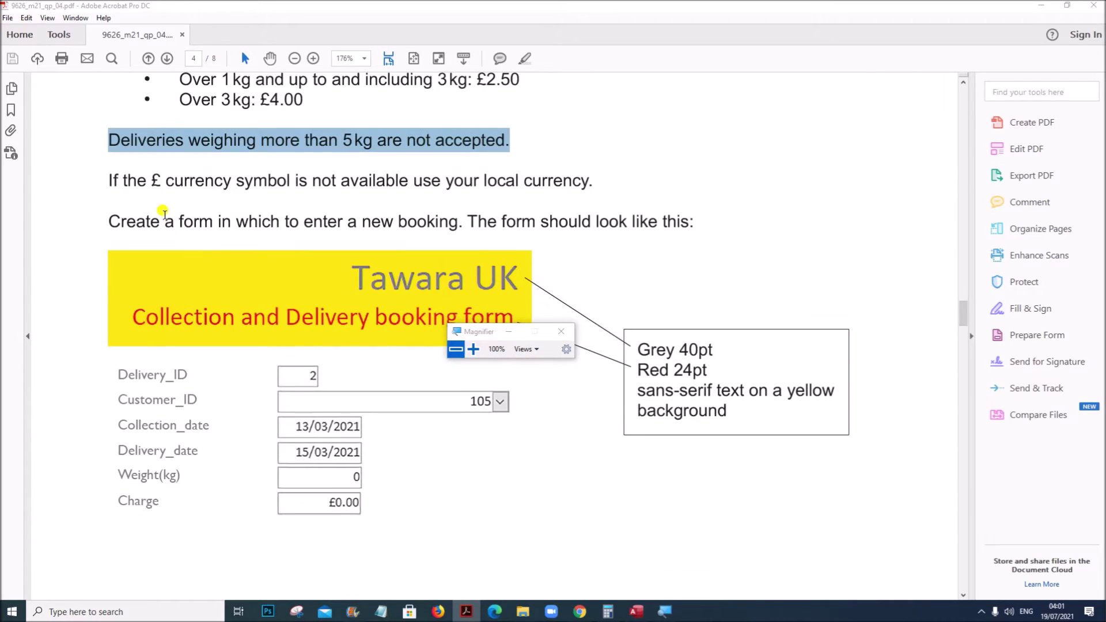
drag(160, 180, 593, 183)
click(221, 198)
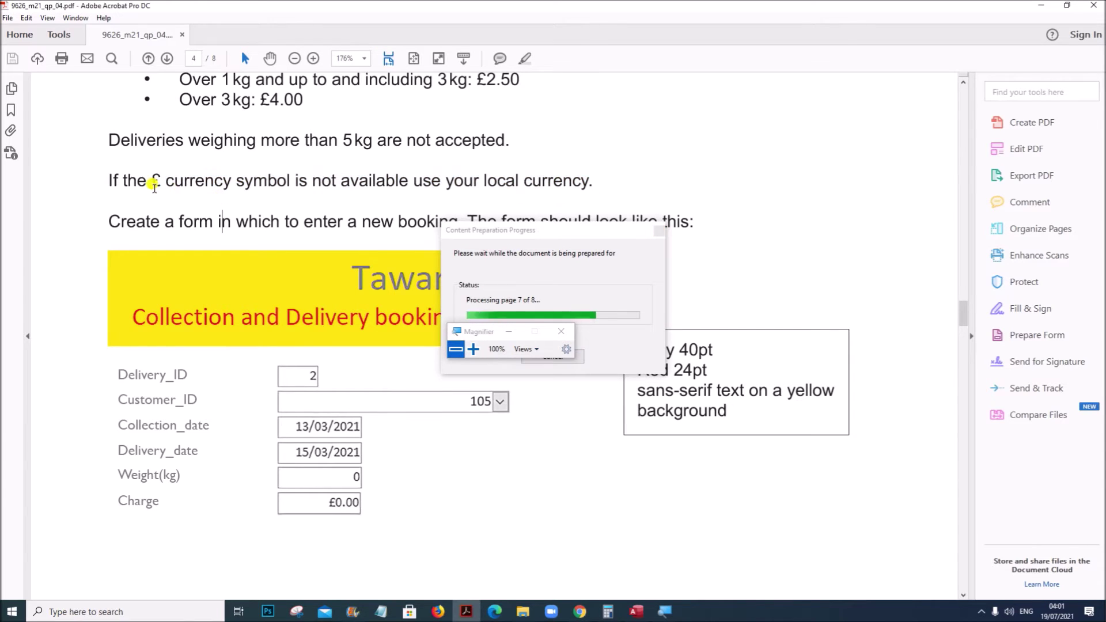
scroll(154, 211, down, 3)
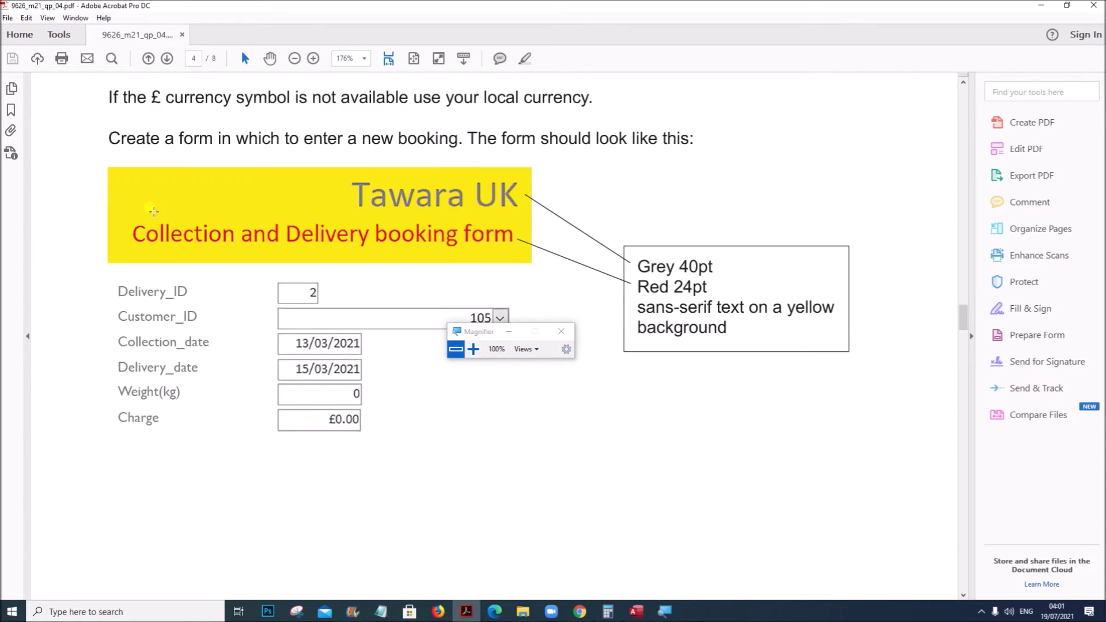
scroll(107, 413, up, 10)
drag(106, 412, 690, 414)
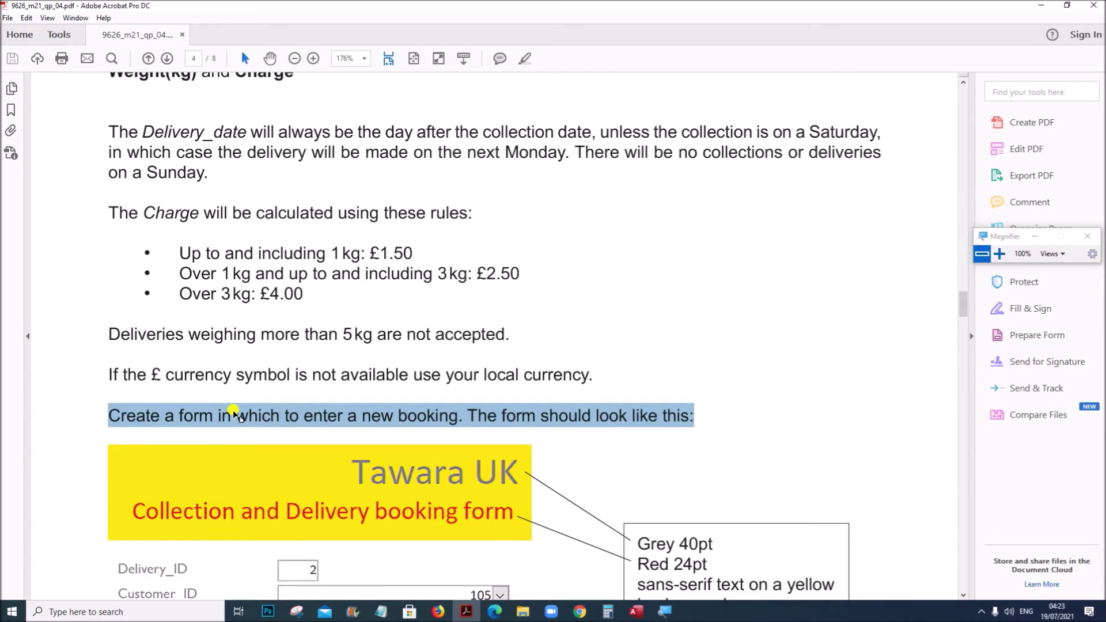
Reread the Task 3 requirements for customers and bookings, comparing them with the tables in Access before returning to the paper in Acrobat.
scroll(235, 415, up, 3)
scroll(331, 448, up, 3)
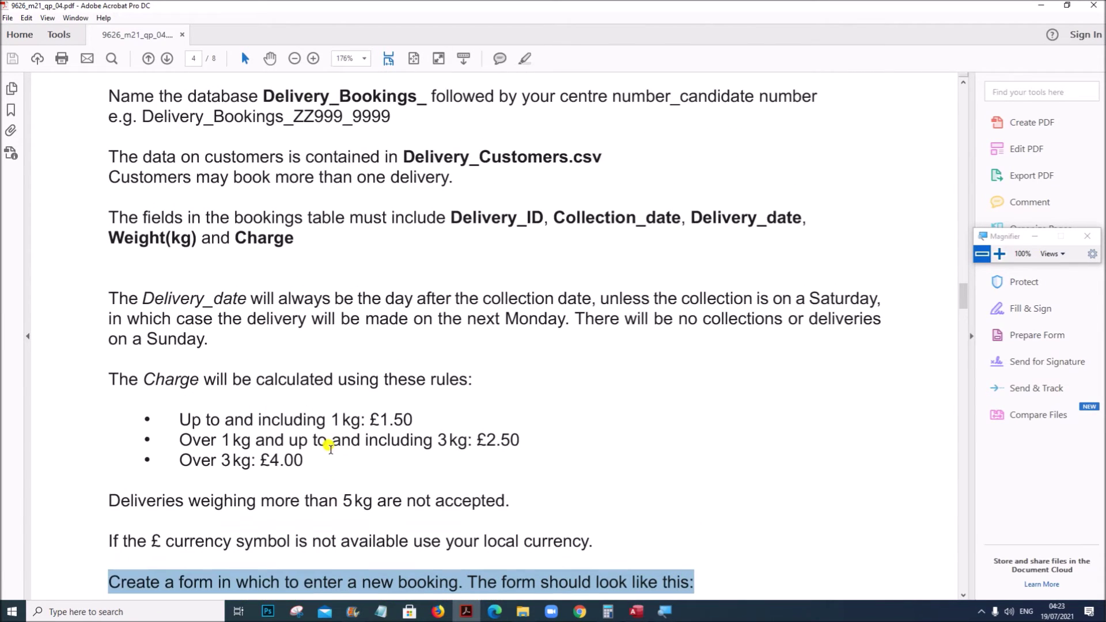
scroll(346, 452, up, 3)
scroll(380, 456, up, 2)
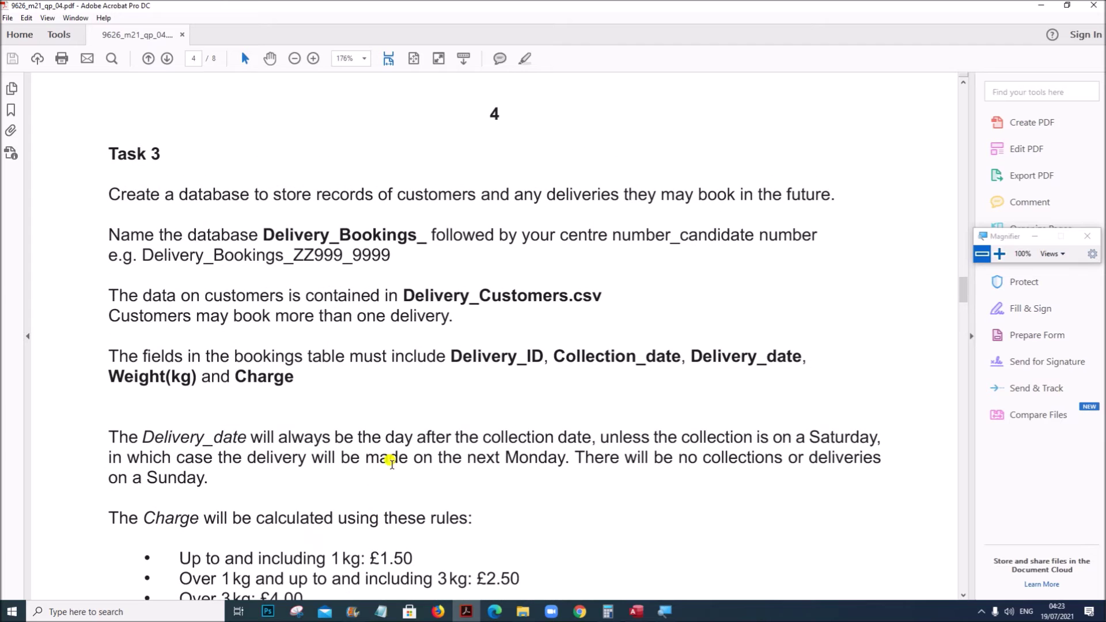
click(637, 611)
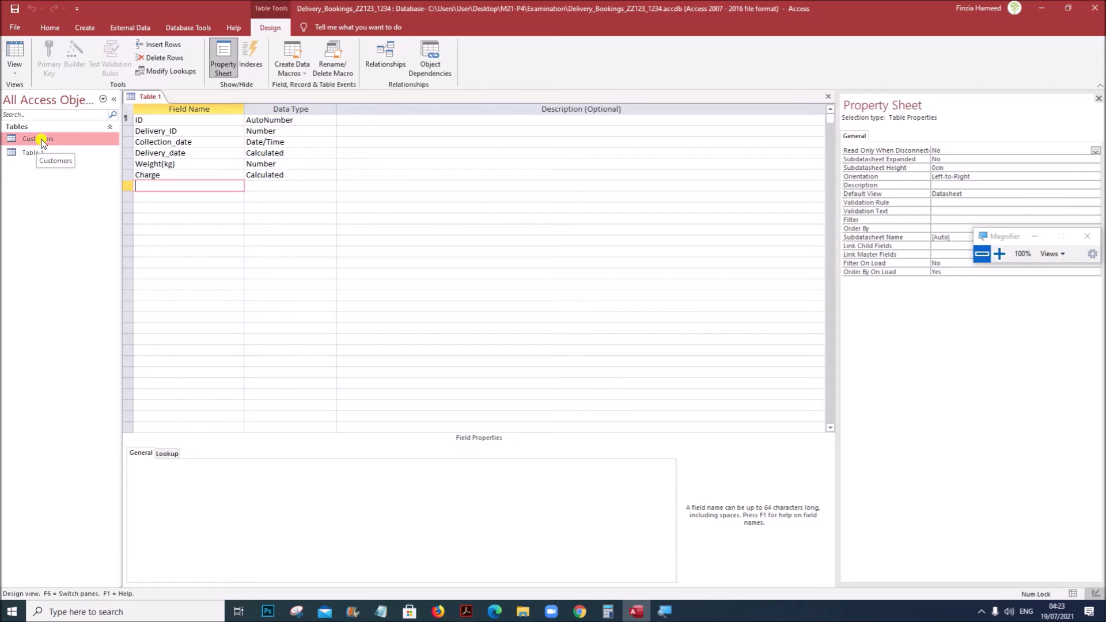
click(466, 611)
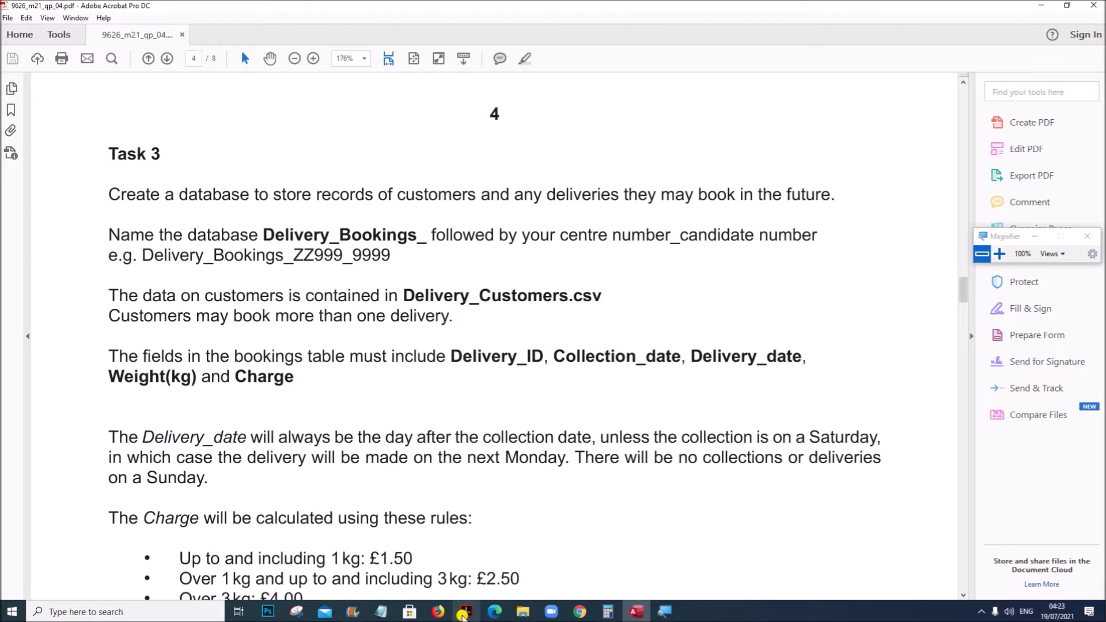
Highlight the note that customers may book more than one delivery, and switch to Access to add a Number field named Customer_ID to Table 1.
drag(109, 316, 455, 319)
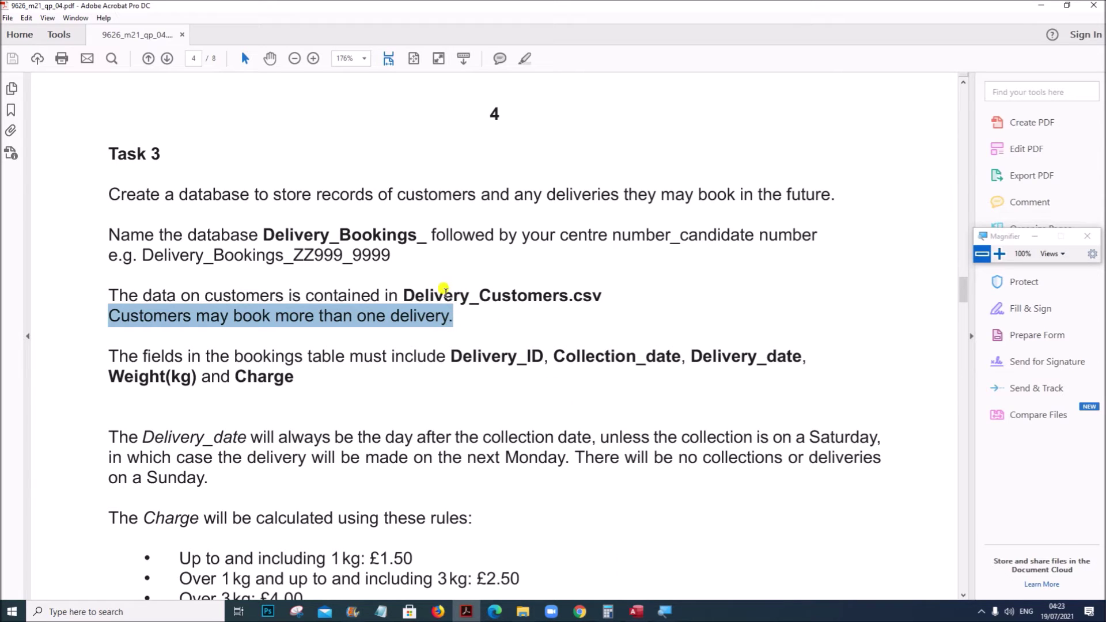
click(636, 611)
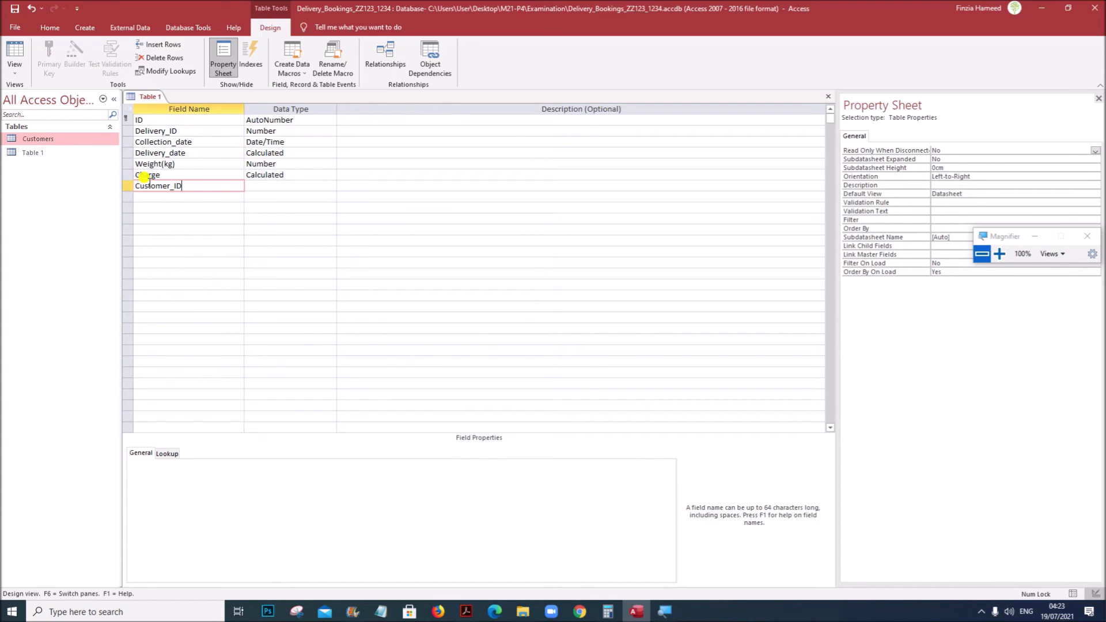
click(247, 185)
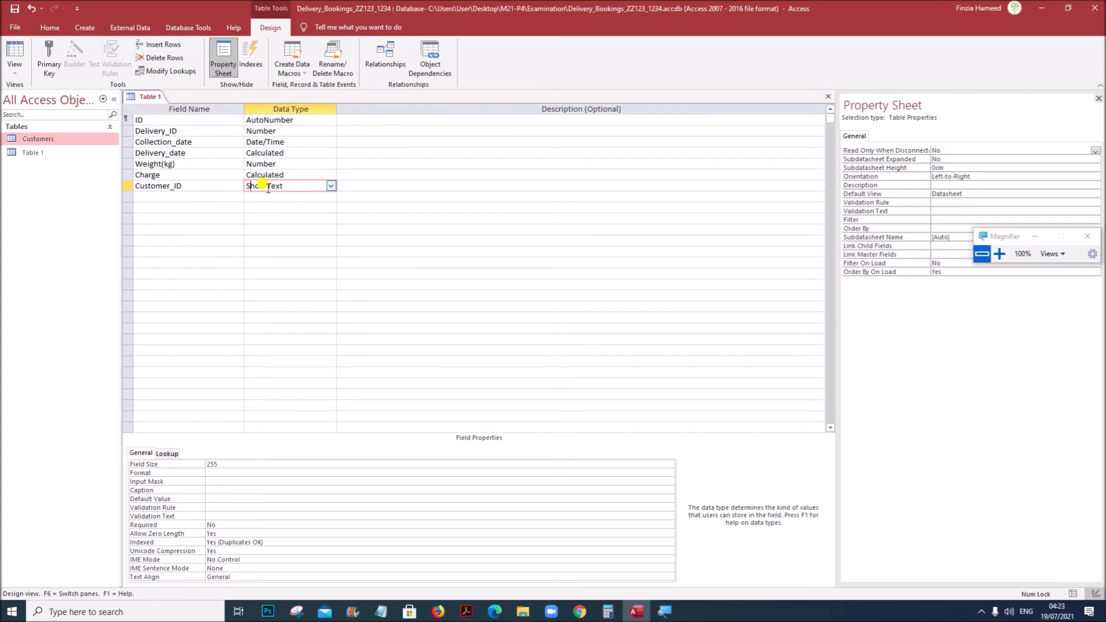
click(331, 185)
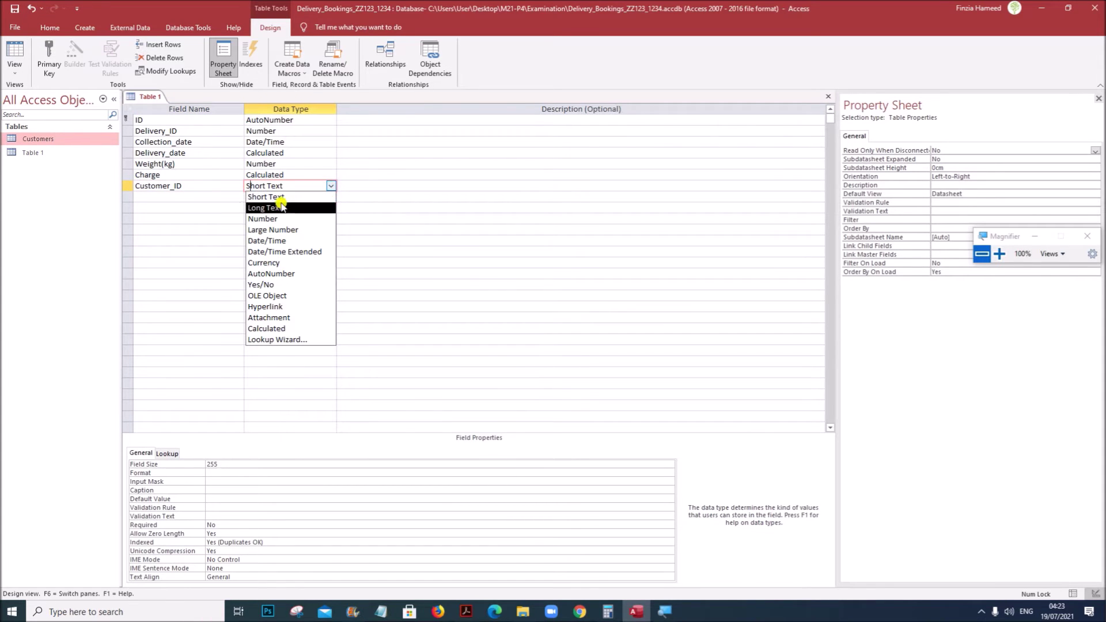
click(267, 219)
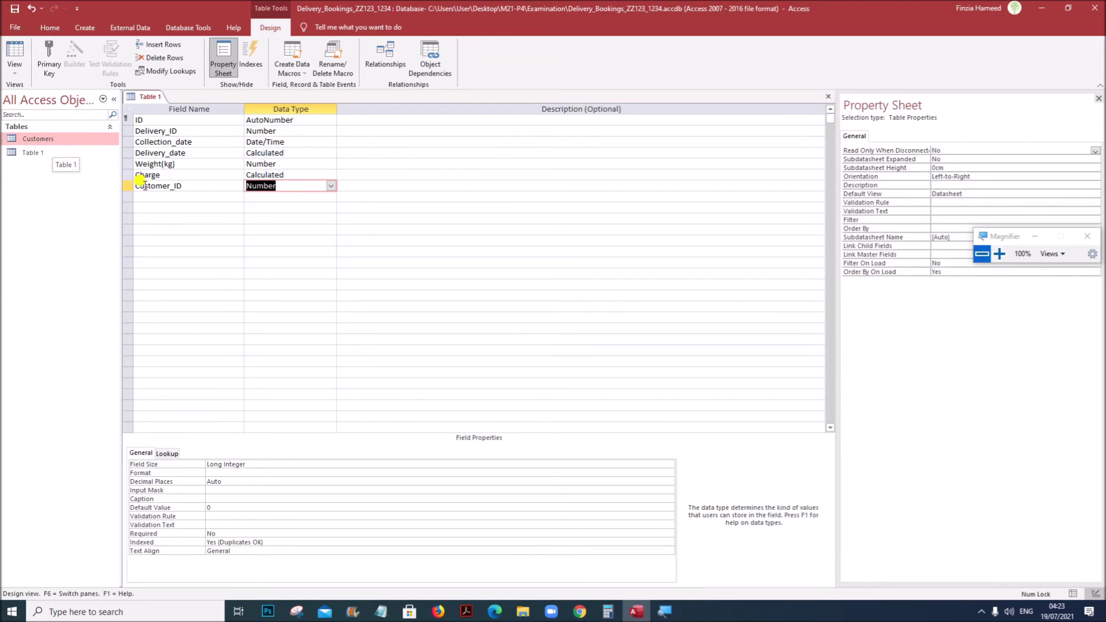
click(295, 185)
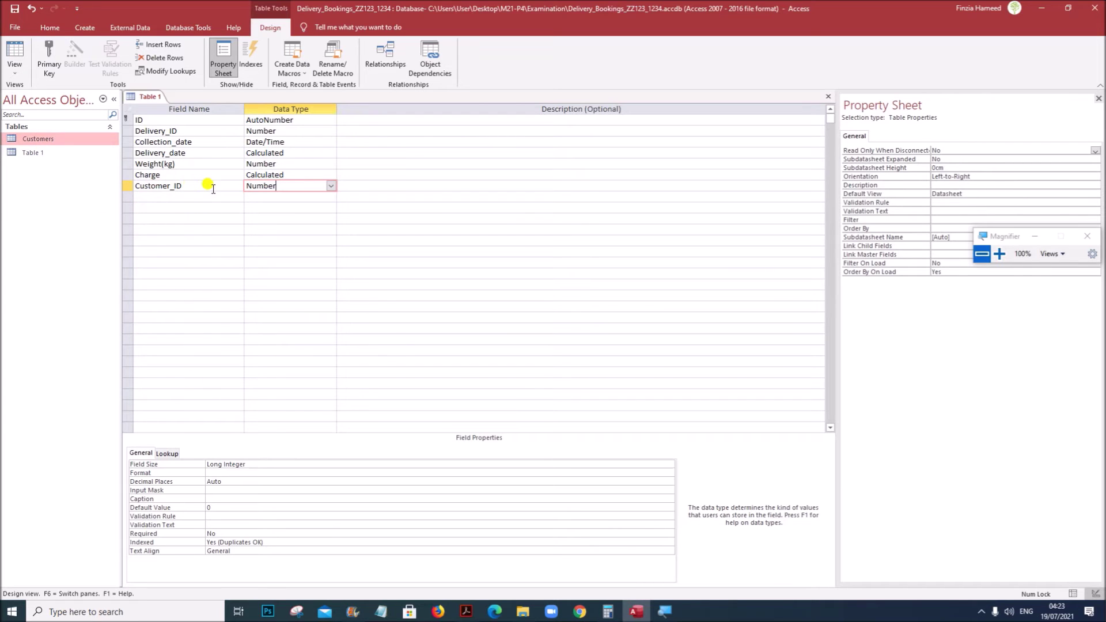
Save the design changes to Table 1 and close the table.
right_click(148, 97)
click(166, 114)
right_click(149, 96)
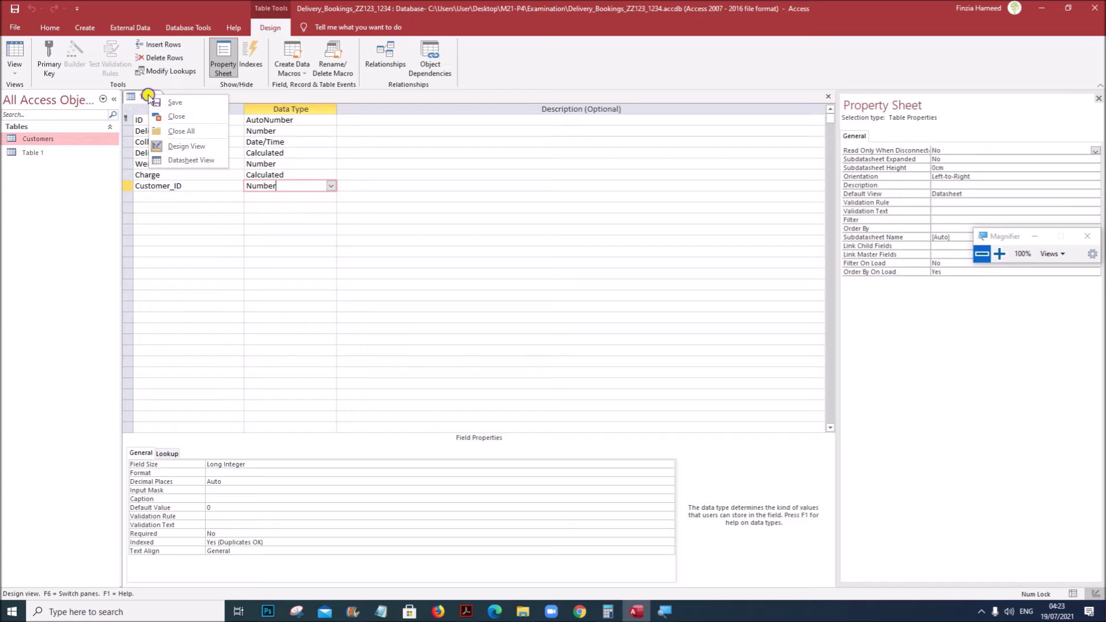
click(173, 119)
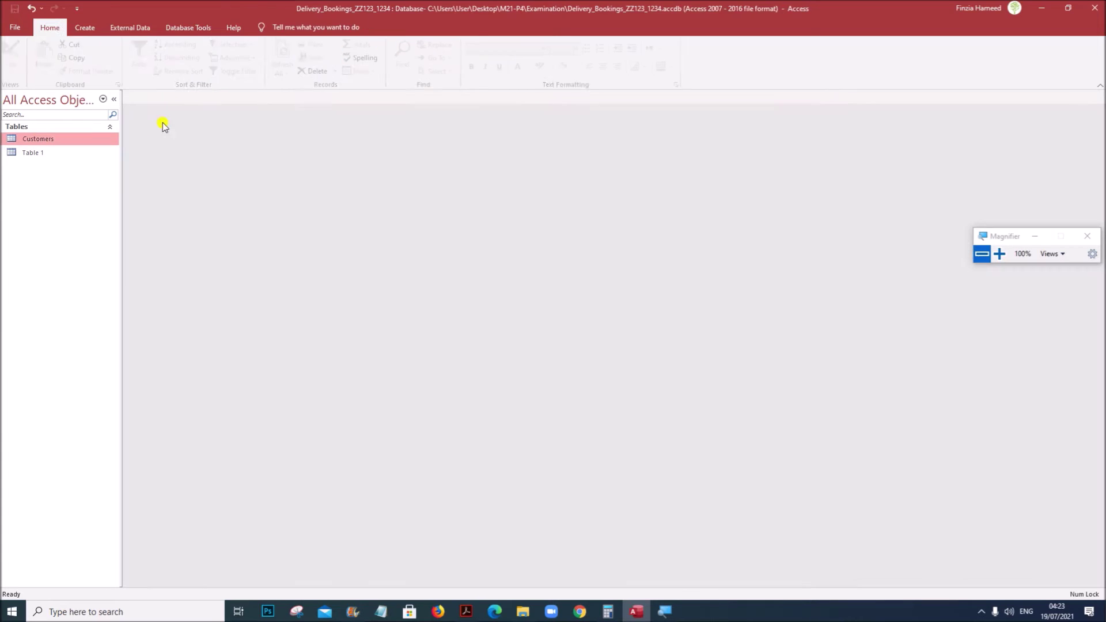
Rename Table 1 as Bookings.
right_click(41, 153)
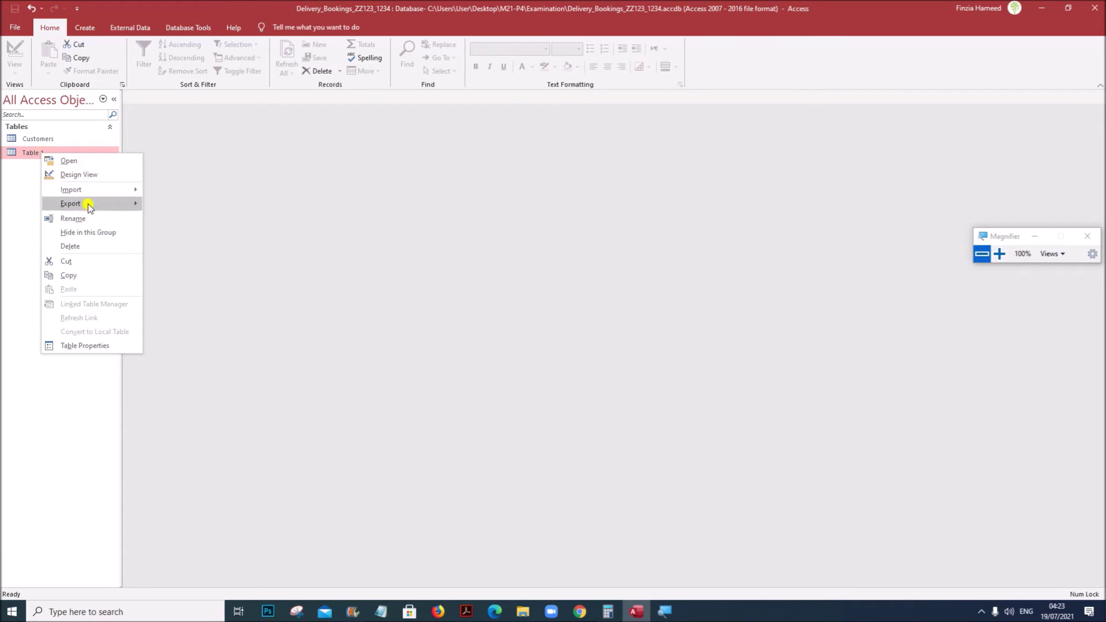
click(80, 220)
text(Bookings)
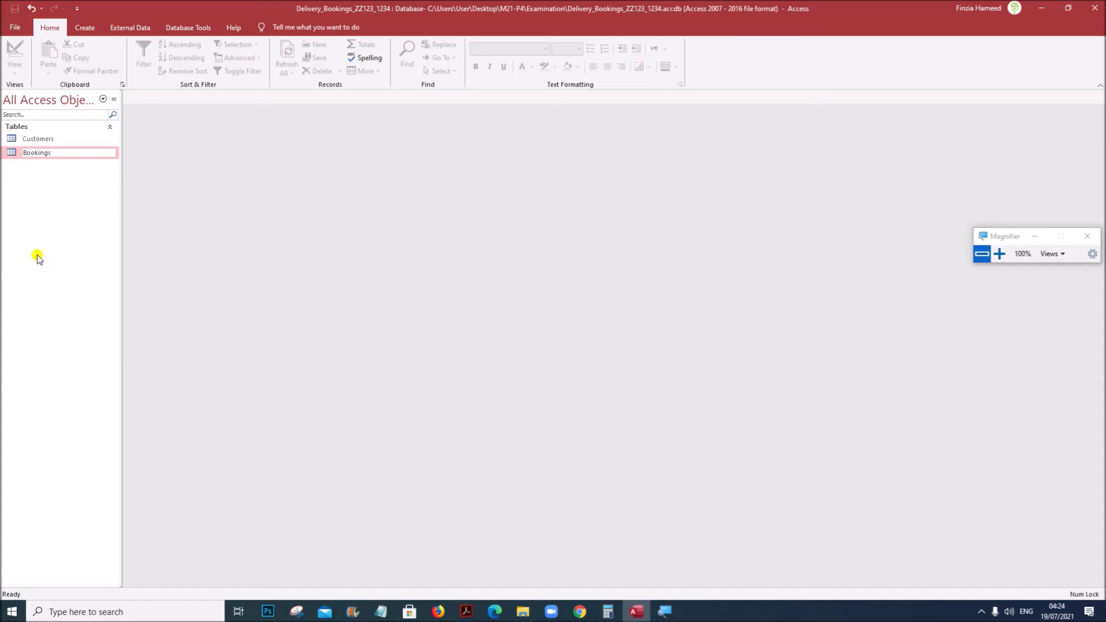
key(Return)
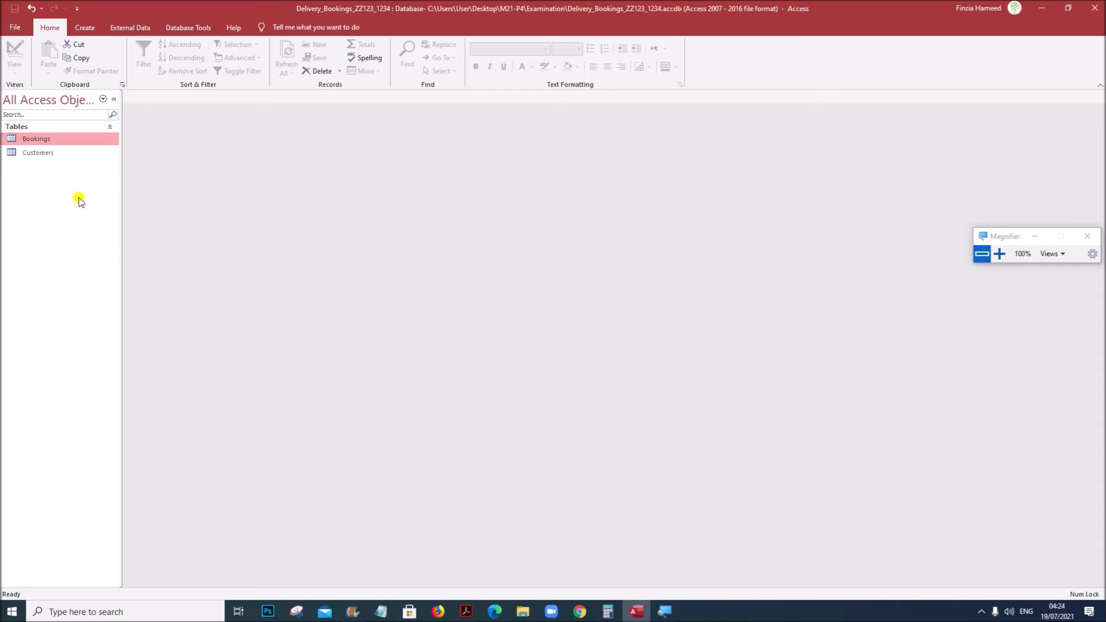
Open the database's Relationships layout and add the Bookings and Customers tables to it.
click(180, 27)
click(133, 58)
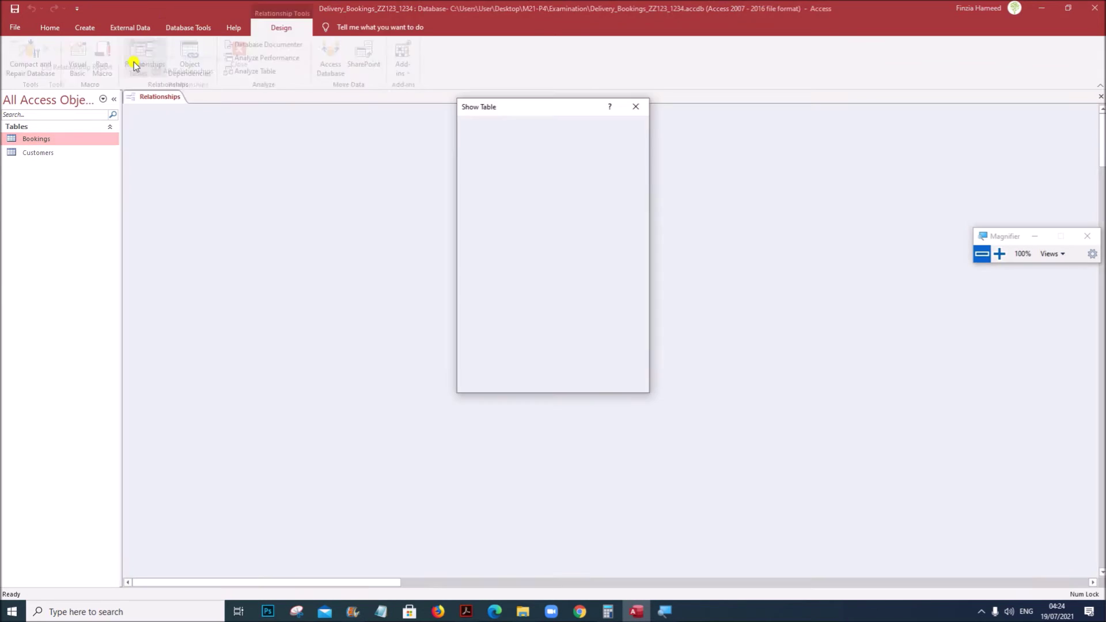
key(Down)
shift+click(509, 144)
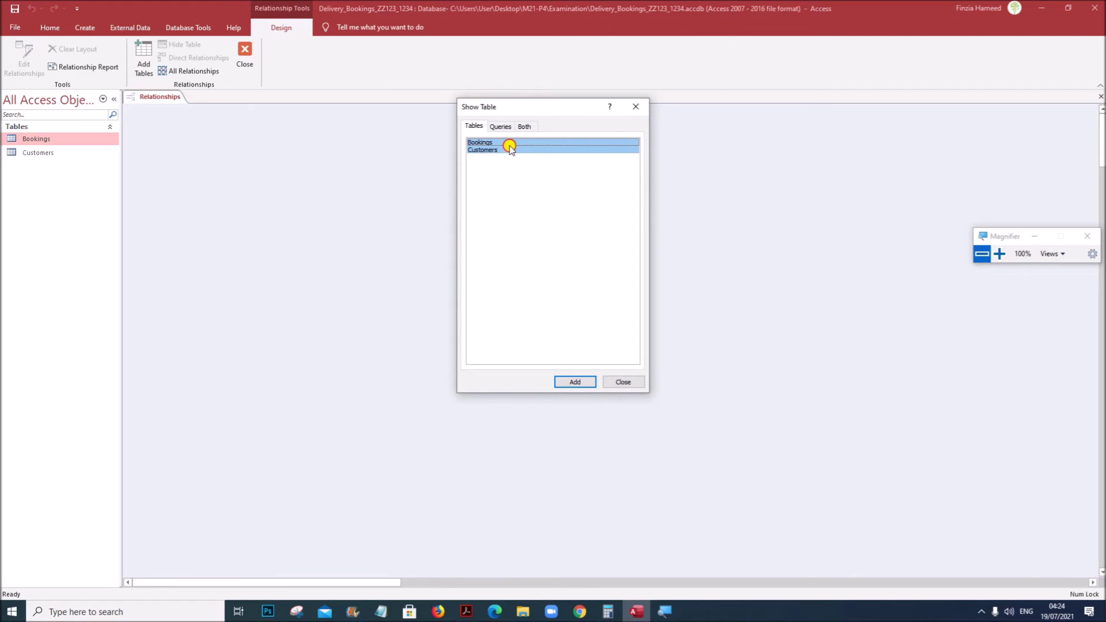
click(574, 382)
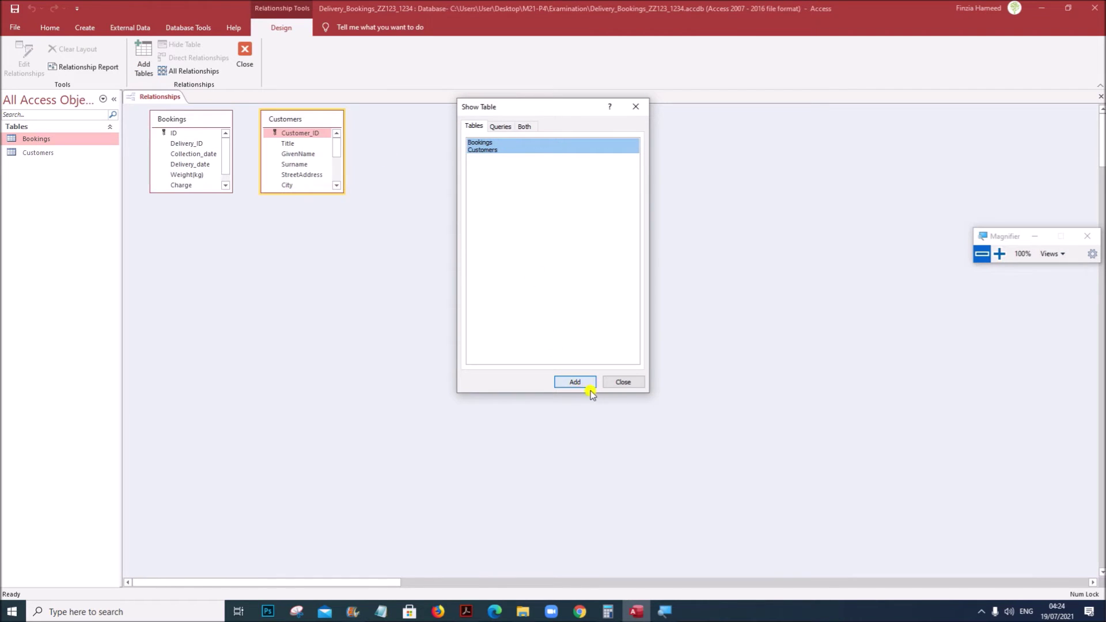
click(618, 383)
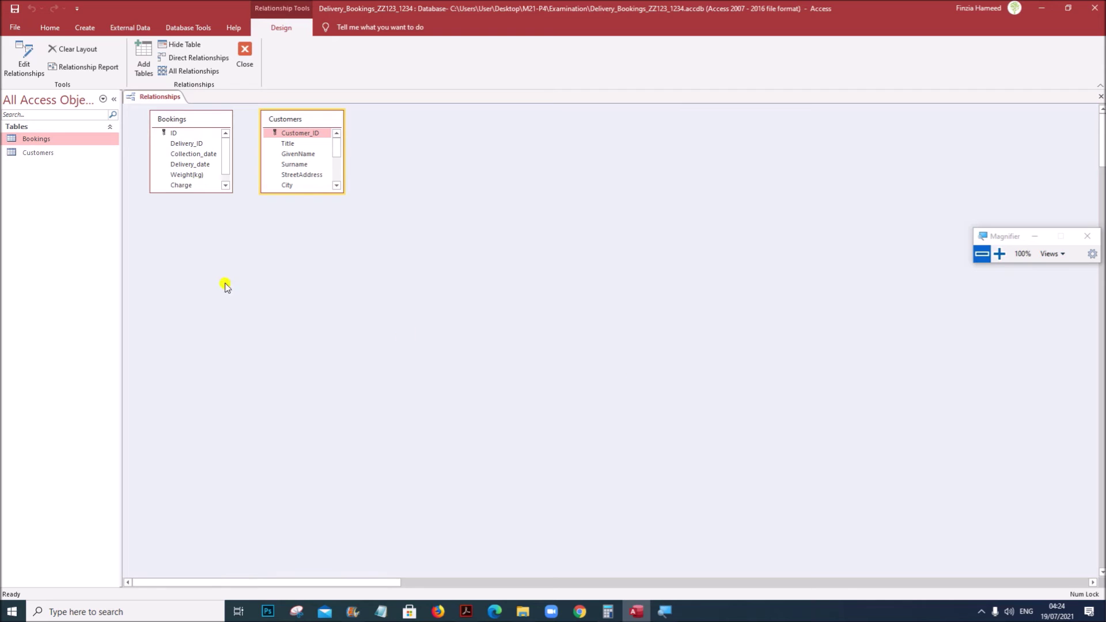
Enlarge both table boxes and relate Customer_ID in Customers to Customer_ID in Bookings, enforcing referential integrity.
drag(304, 192, 307, 272)
drag(192, 192, 196, 263)
drag(310, 123, 193, 199)
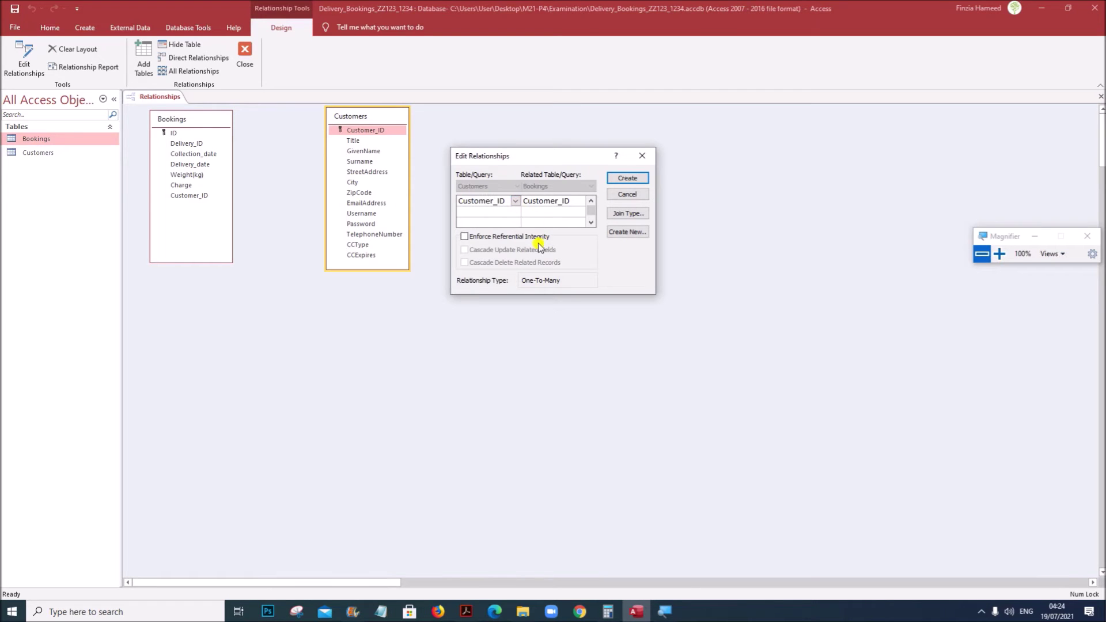
click(528, 241)
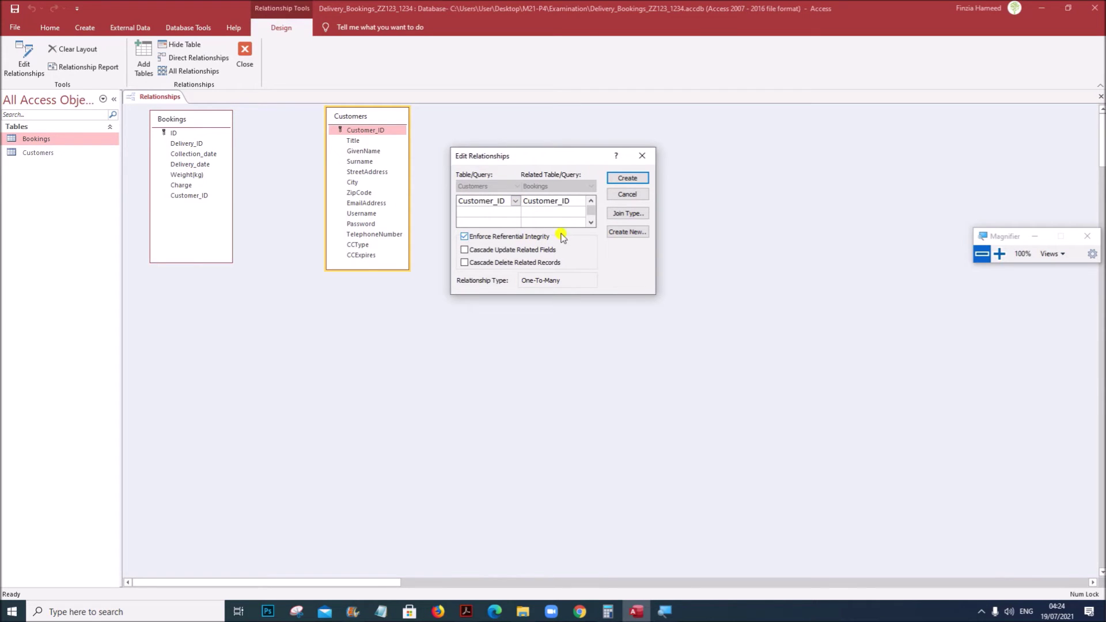
click(637, 180)
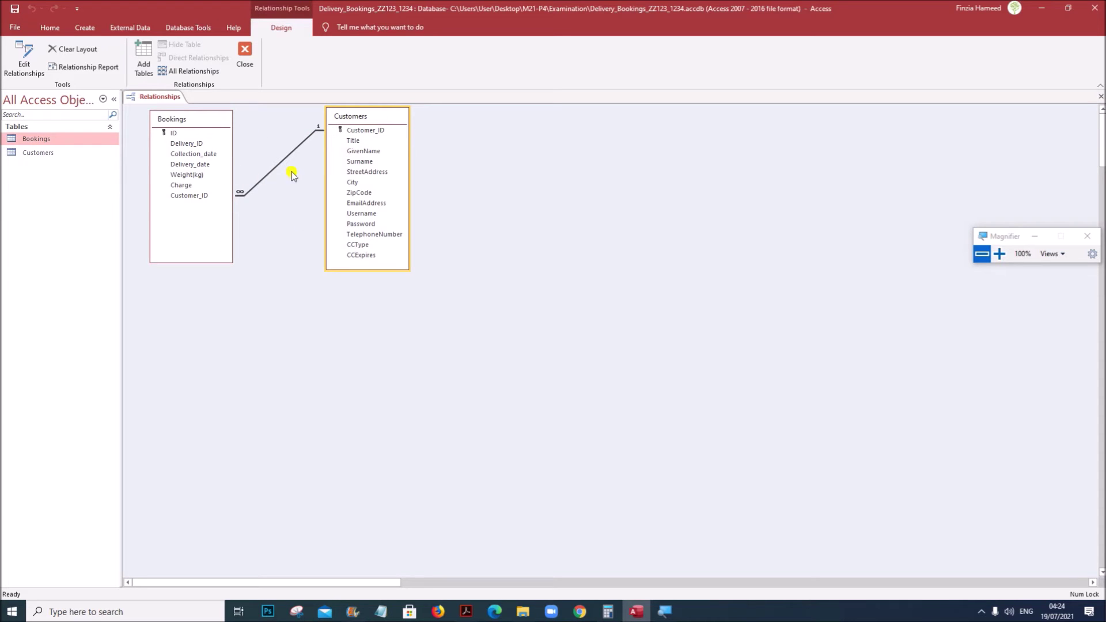
Save the relationships layout and close it.
right_click(160, 96)
click(179, 109)
click(235, 63)
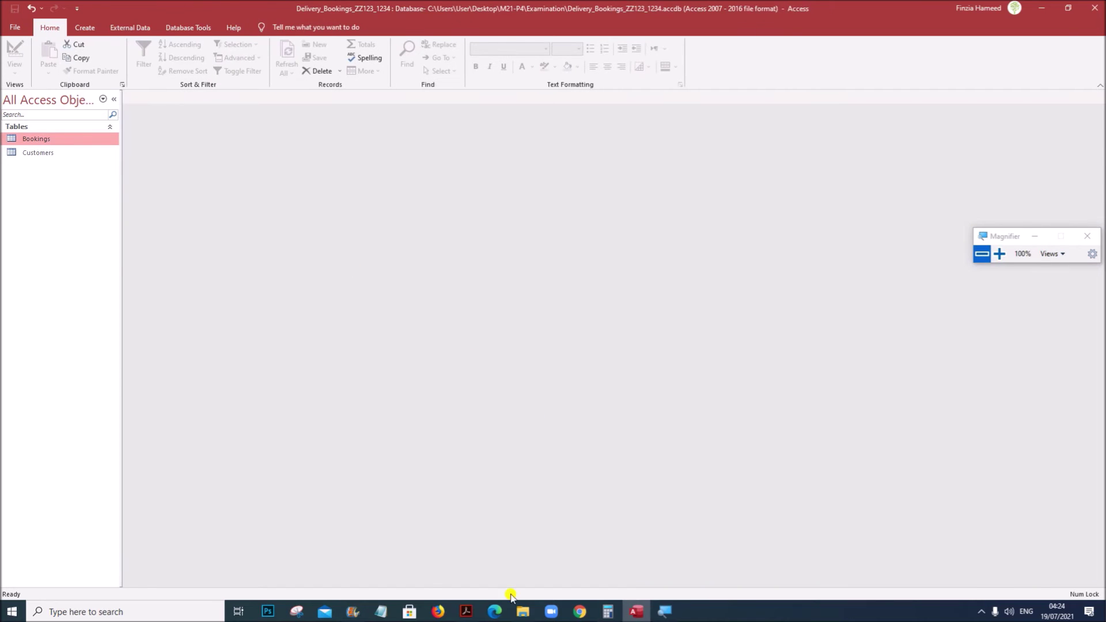
Switch to the question paper PDF in Acrobat and examine the required booking form's heading format and fields.
click(466, 611)
scroll(428, 471, down, 3)
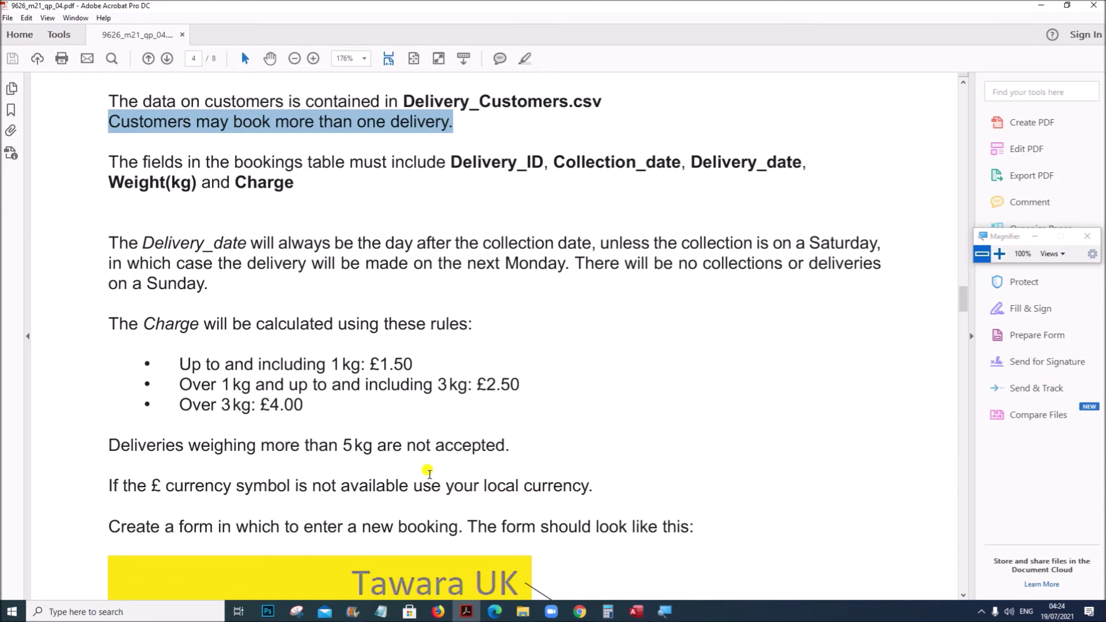
scroll(428, 473, down, 5)
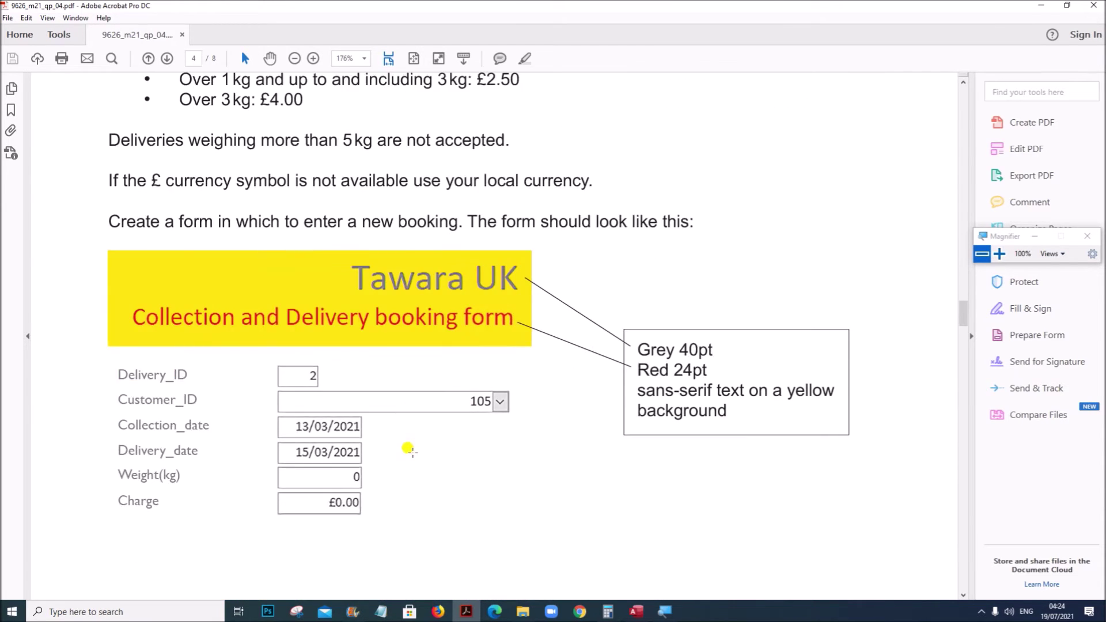
scroll(409, 451, down, 1)
drag(105, 138, 696, 134)
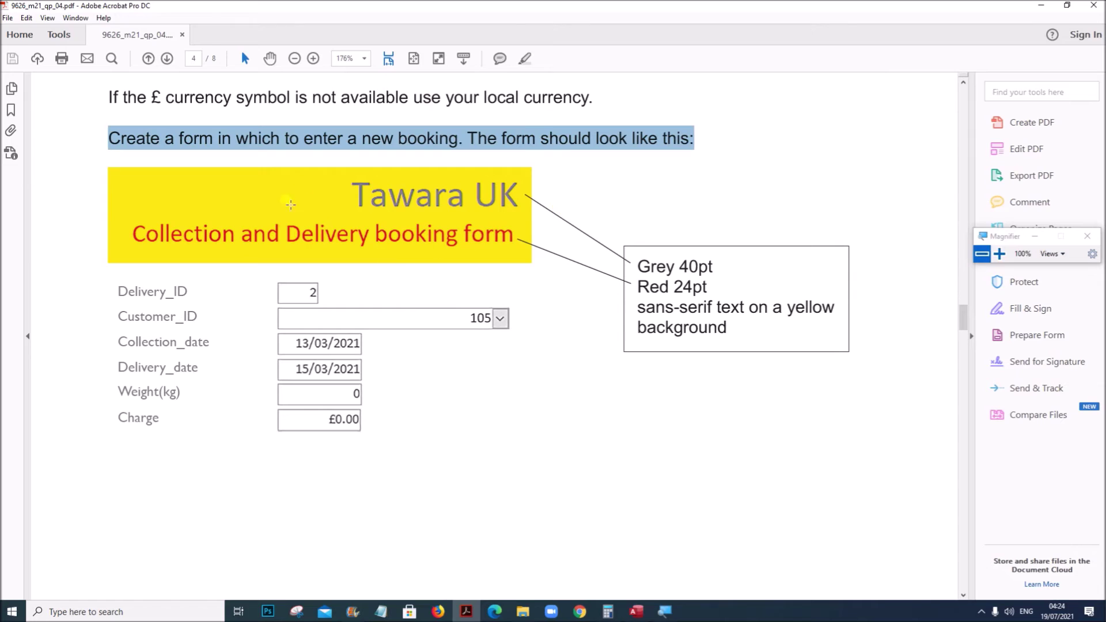
drag(115, 288, 159, 423)
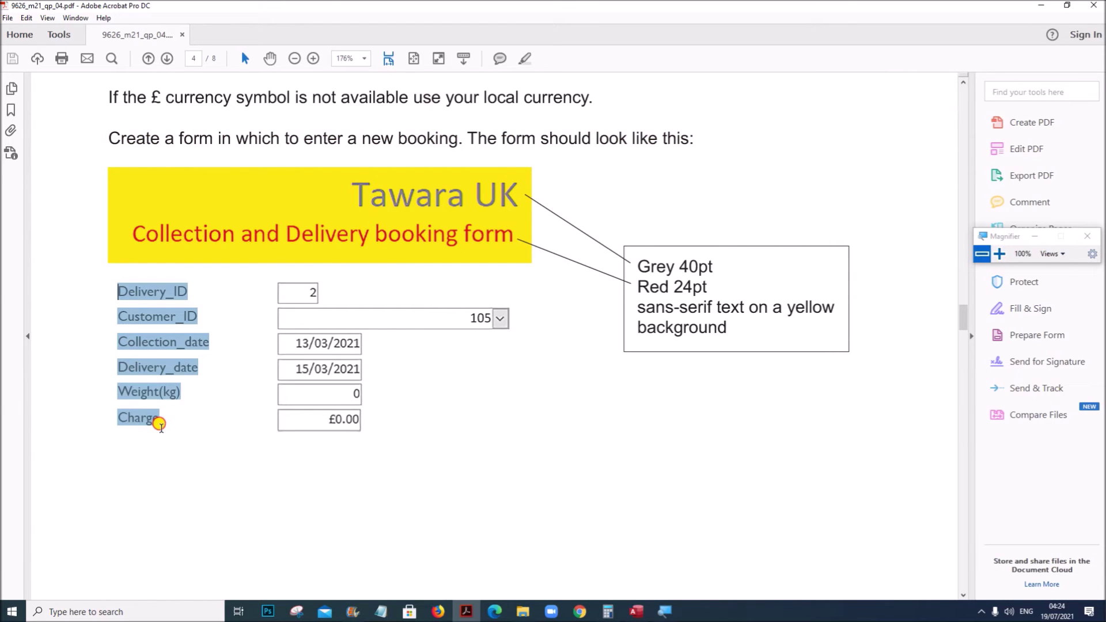
click(190, 430)
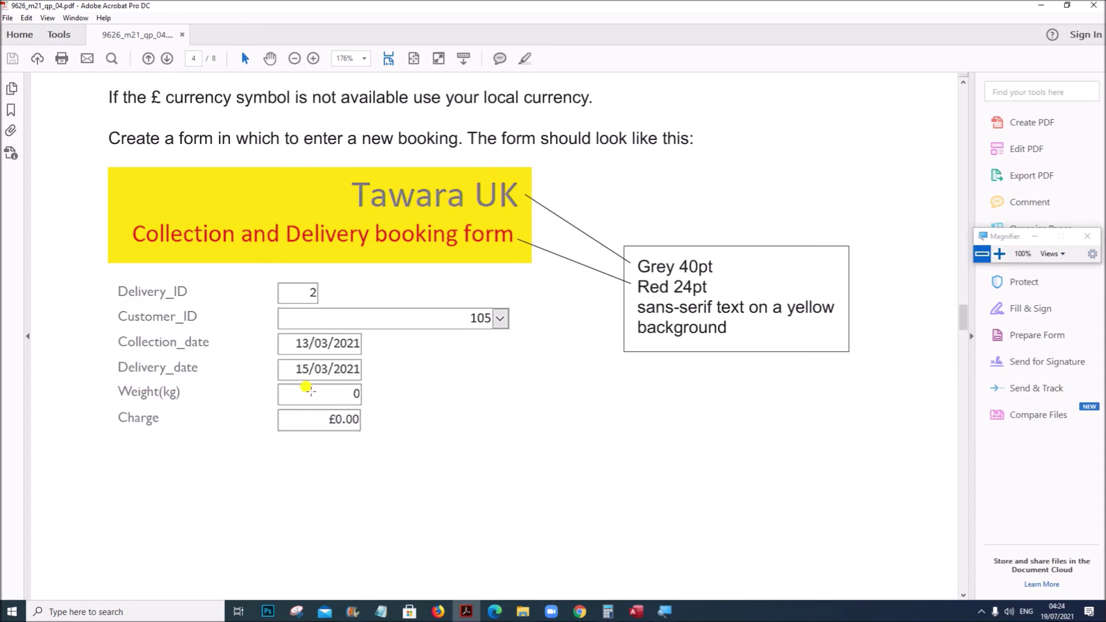
Switch to Access, start the Form Wizard for the Bookings table, and check the required field order in the PDF.
click(636, 614)
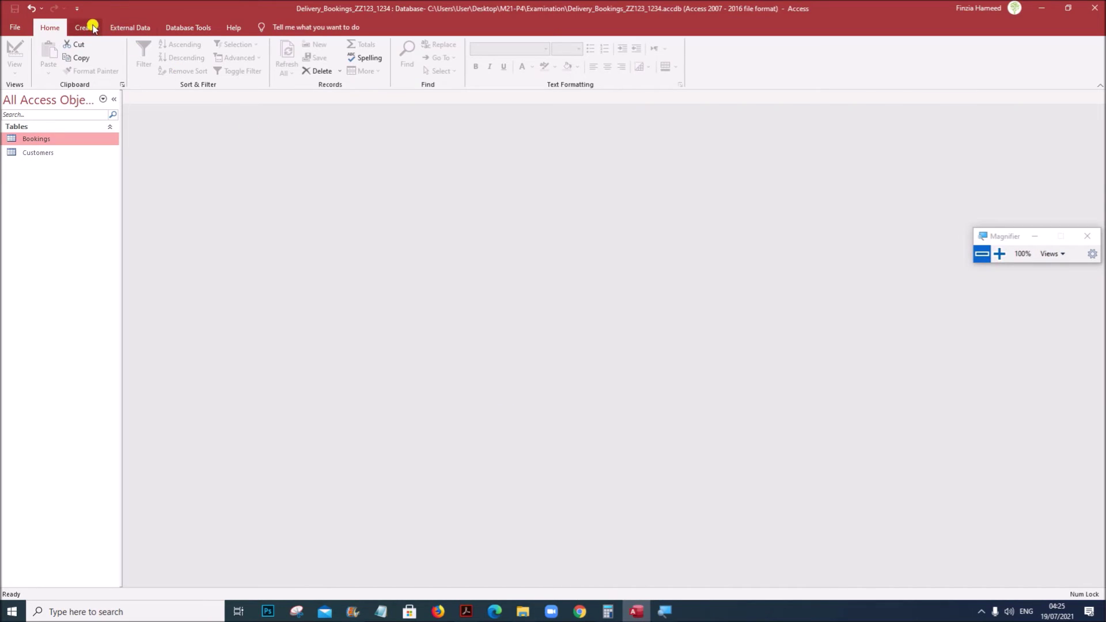
click(84, 27)
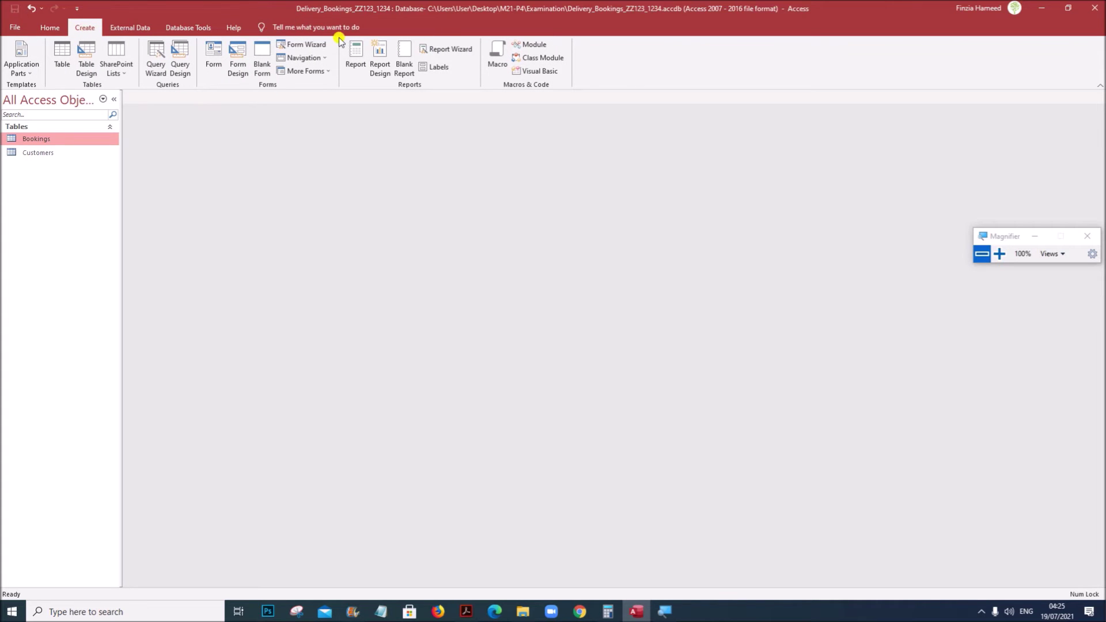
click(305, 44)
drag(550, 134, 375, 151)
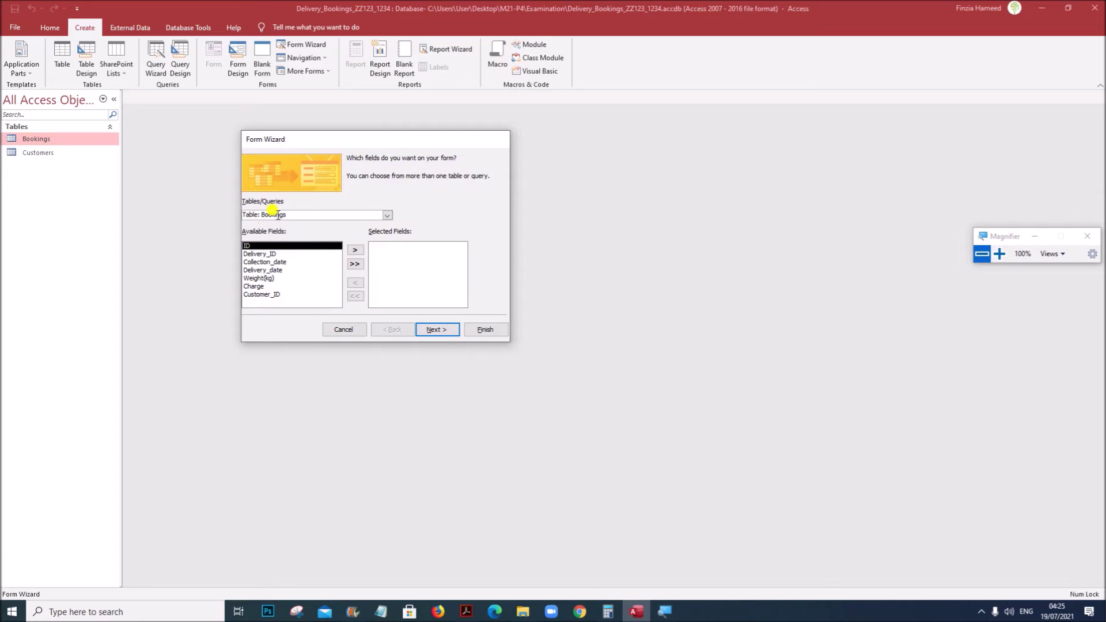
click(467, 611)
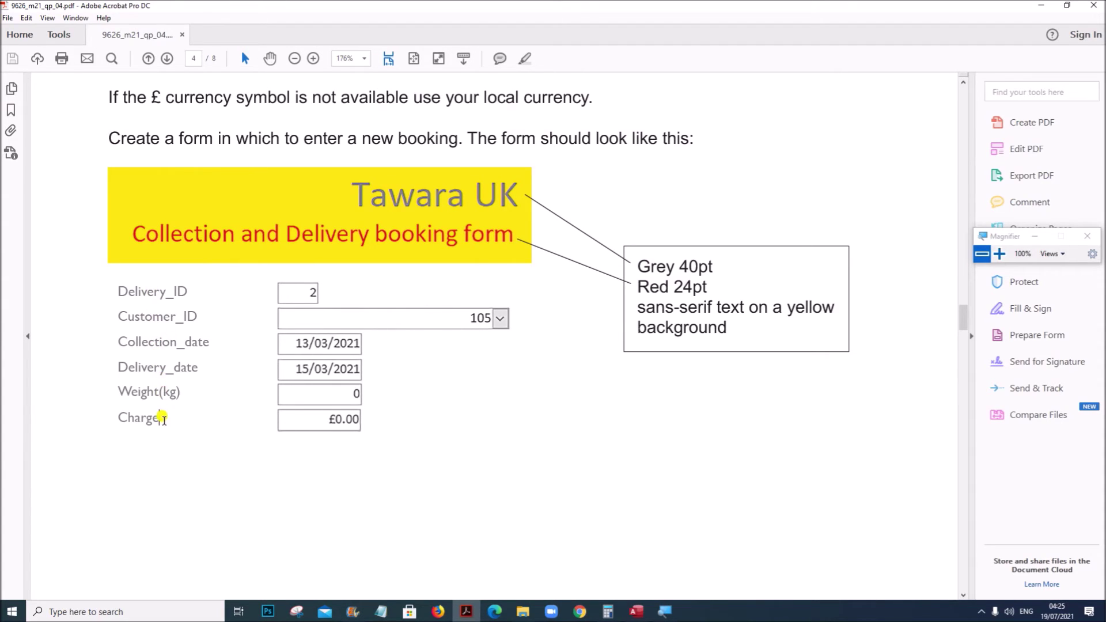
click(636, 611)
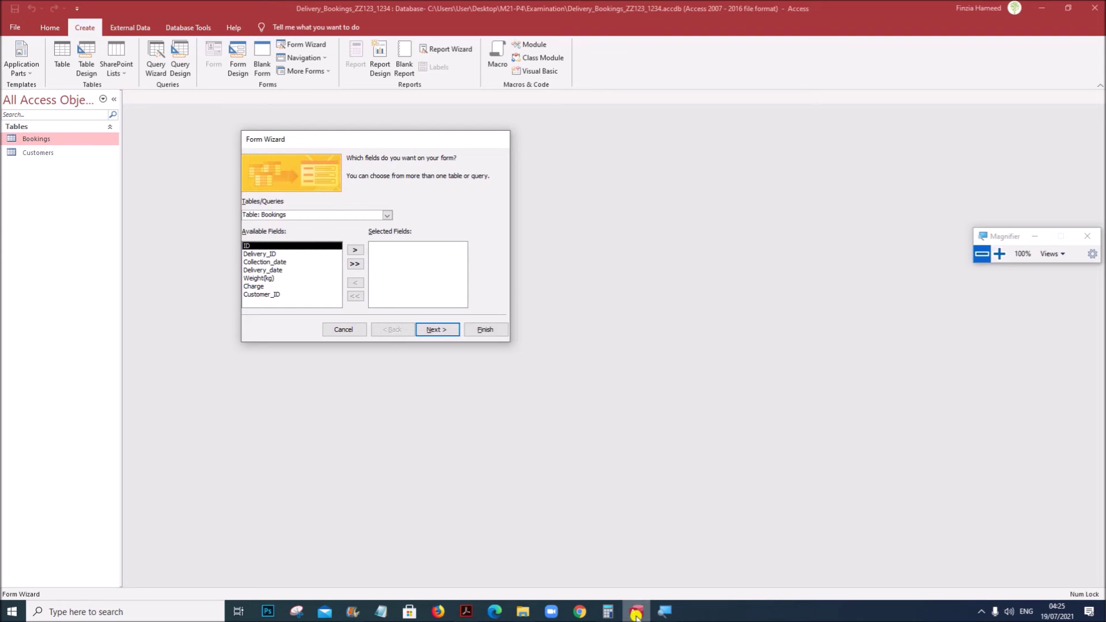
Add Delivery_ID, Customer_ID, Collection_date, Delivery_date, Weight(kg) and Charge to the form in that order, leaving out ID.
click(304, 253)
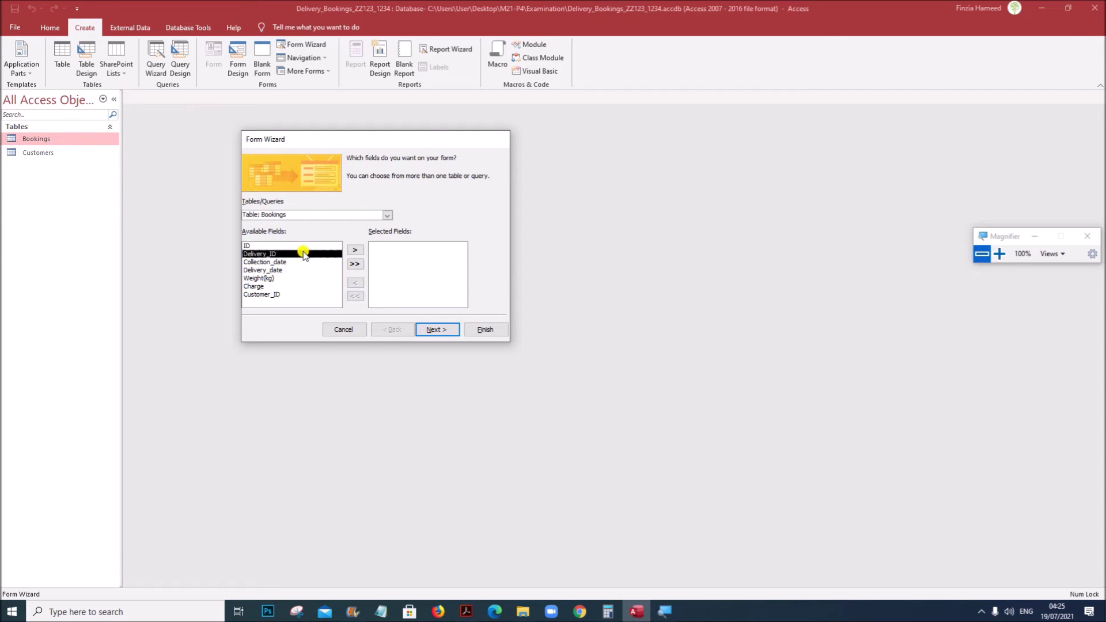
click(354, 250)
click(279, 287)
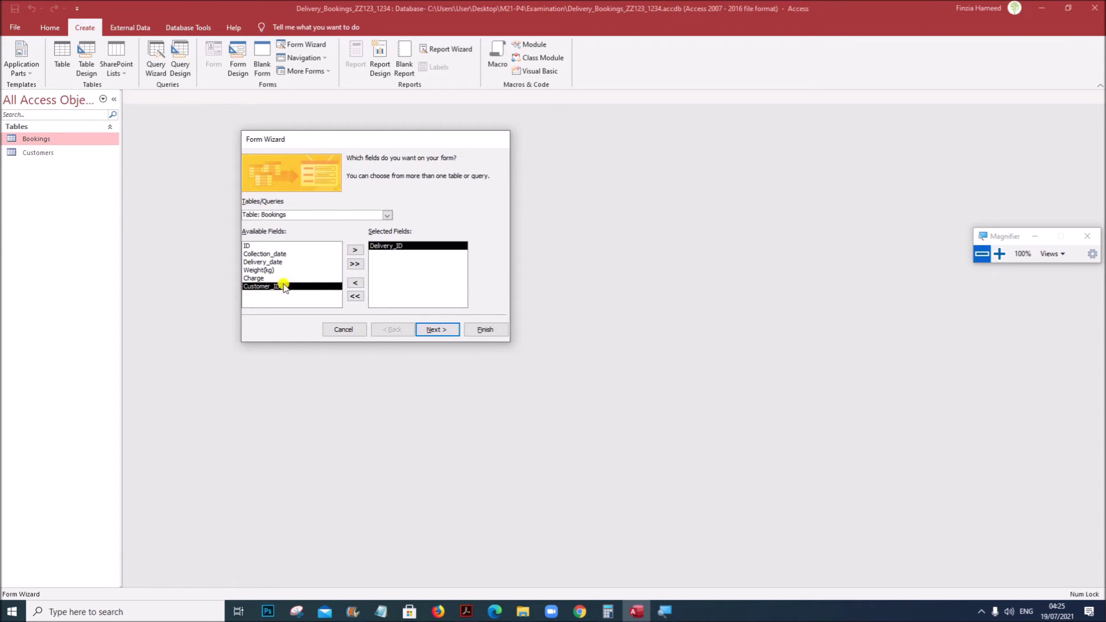
click(356, 251)
click(286, 254)
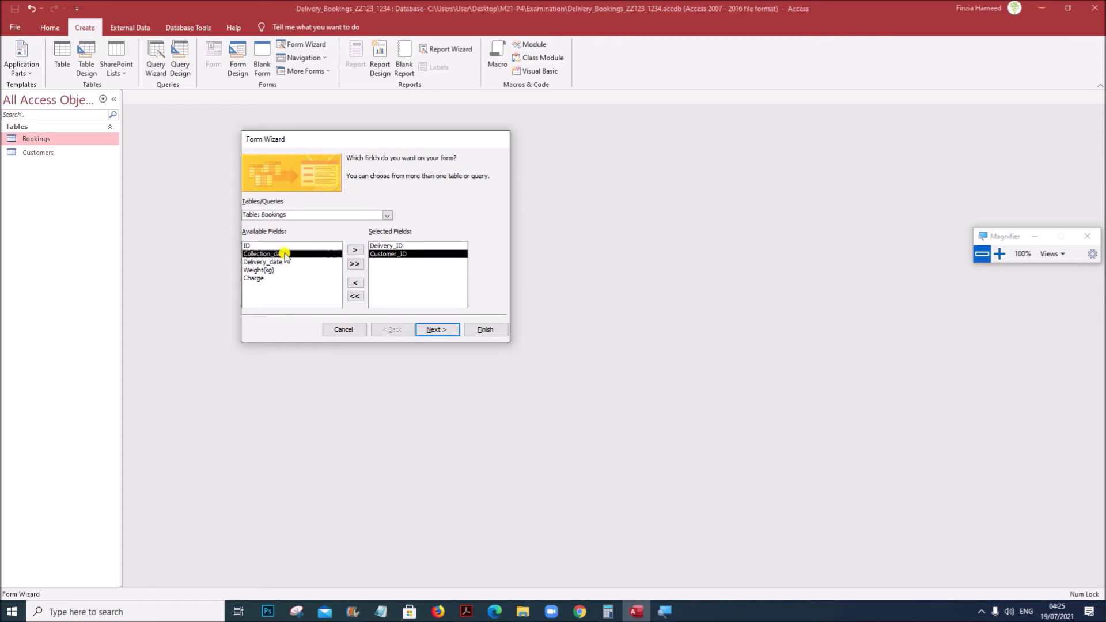
click(355, 251)
click(355, 251)
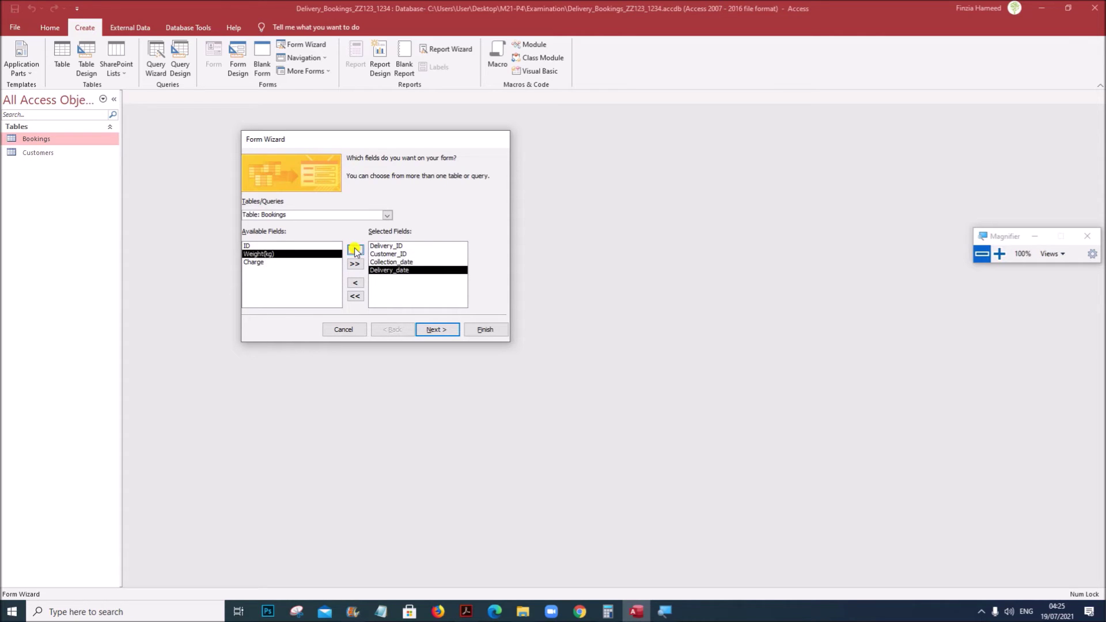
click(355, 251)
click(355, 251)
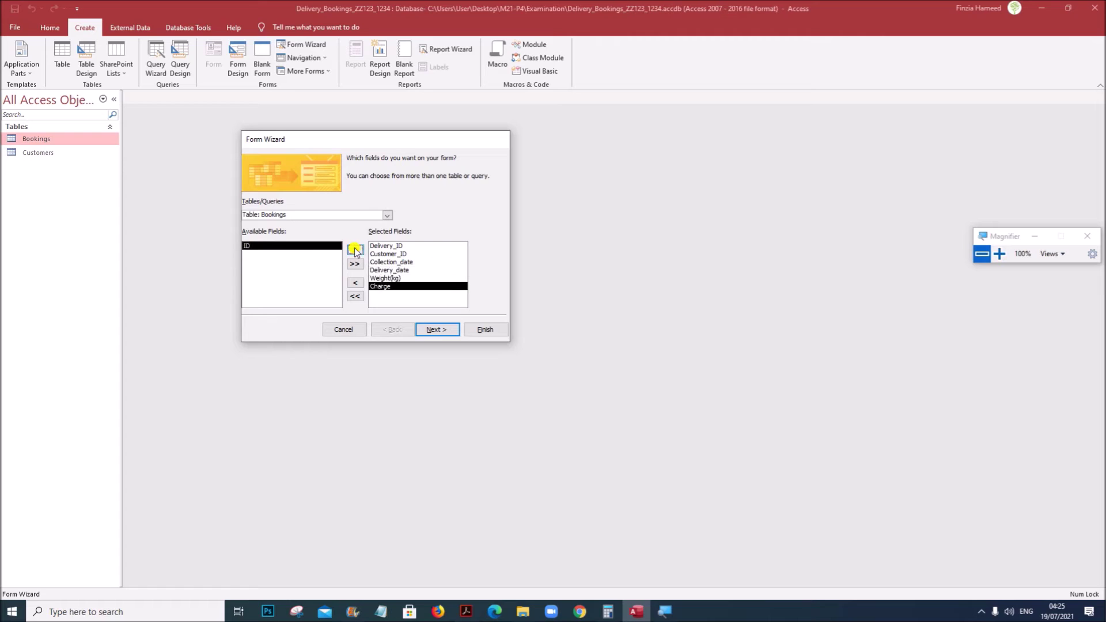
Keep the columnar layout, title the form "Tawara UK" as in the question paper, and finish the wizard.
click(435, 330)
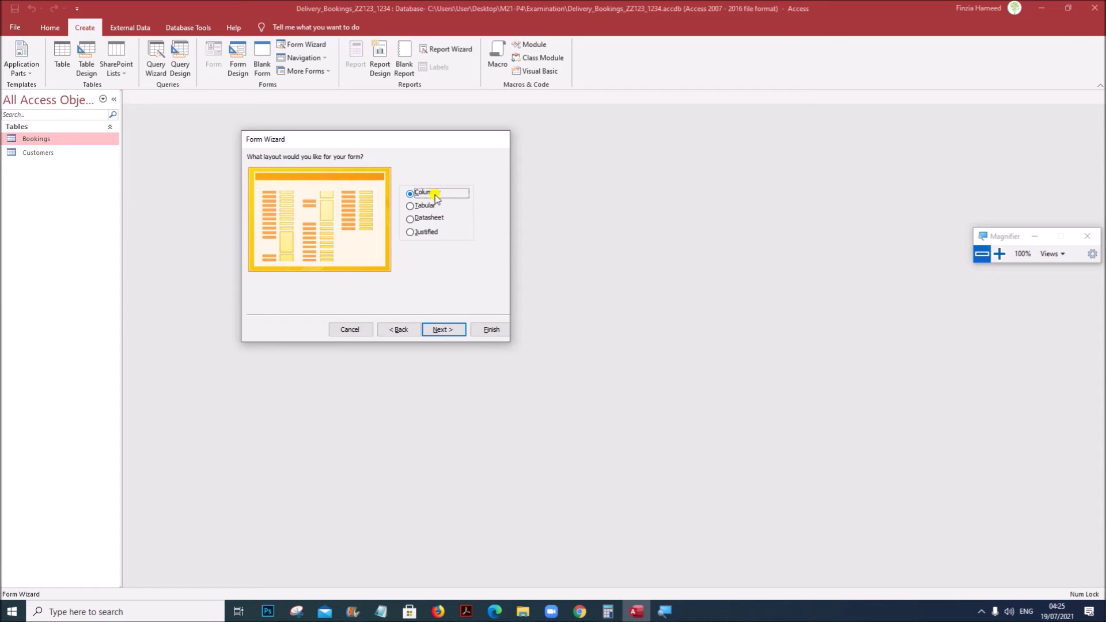
click(436, 329)
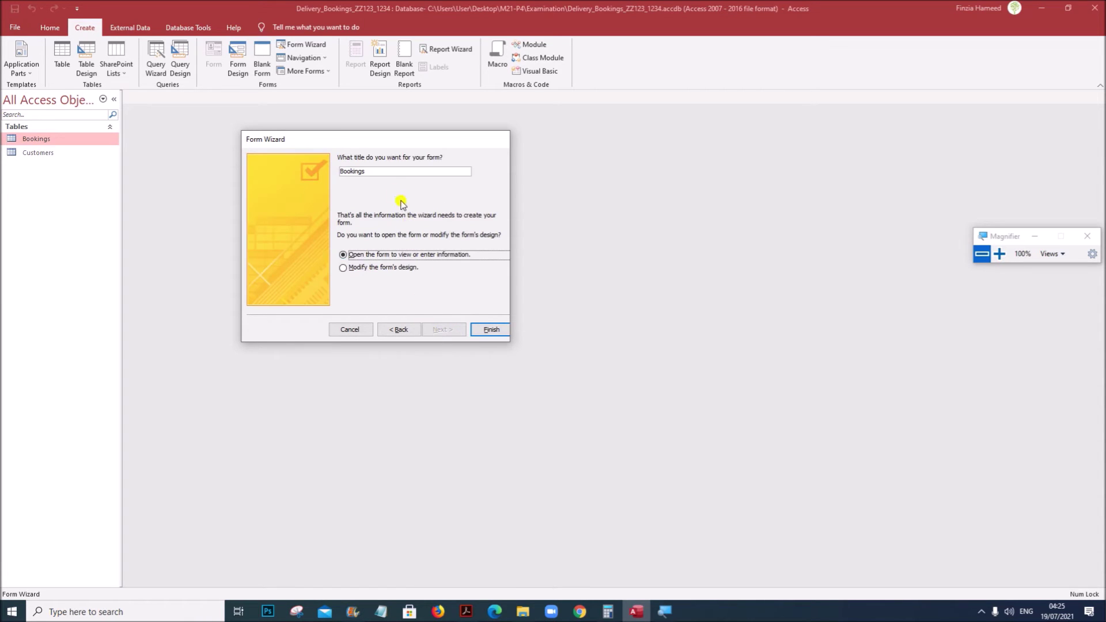
double_click(353, 171)
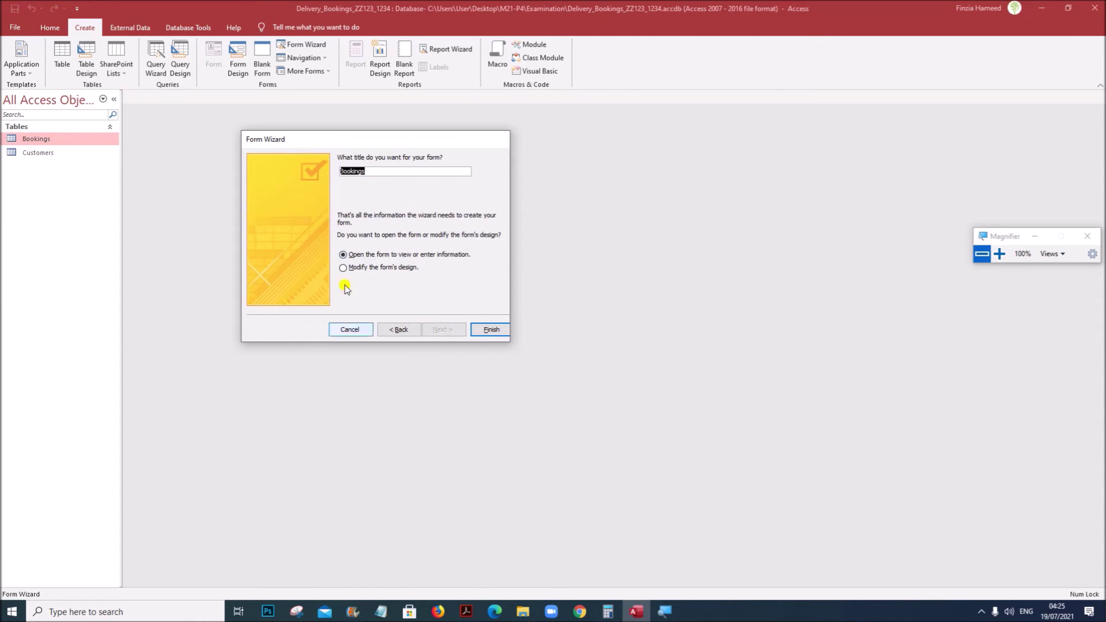
click(468, 611)
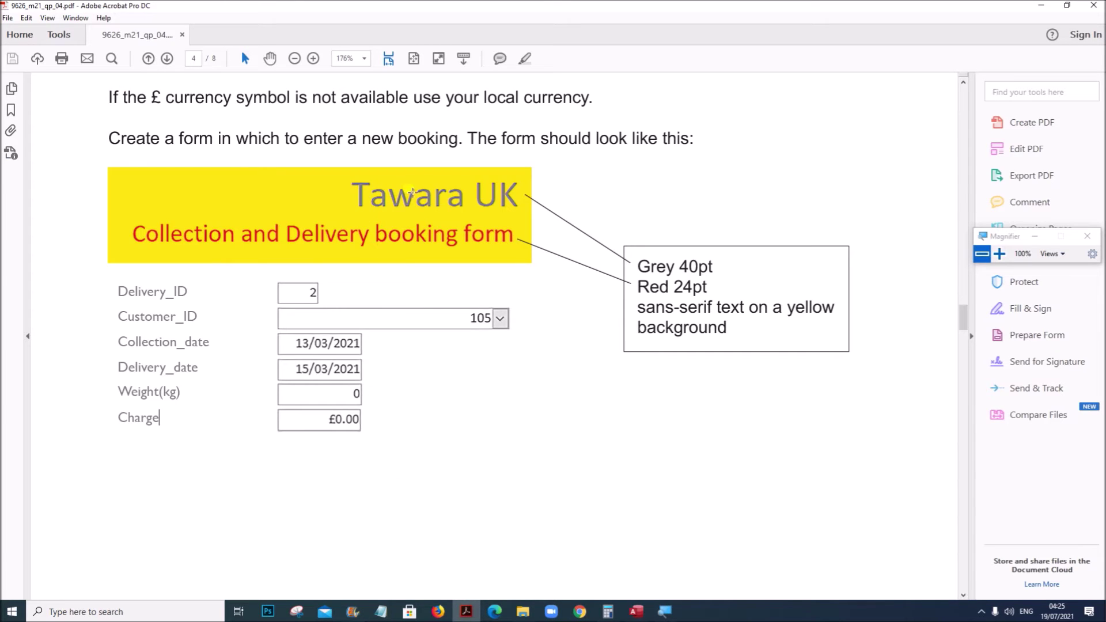
click(636, 611)
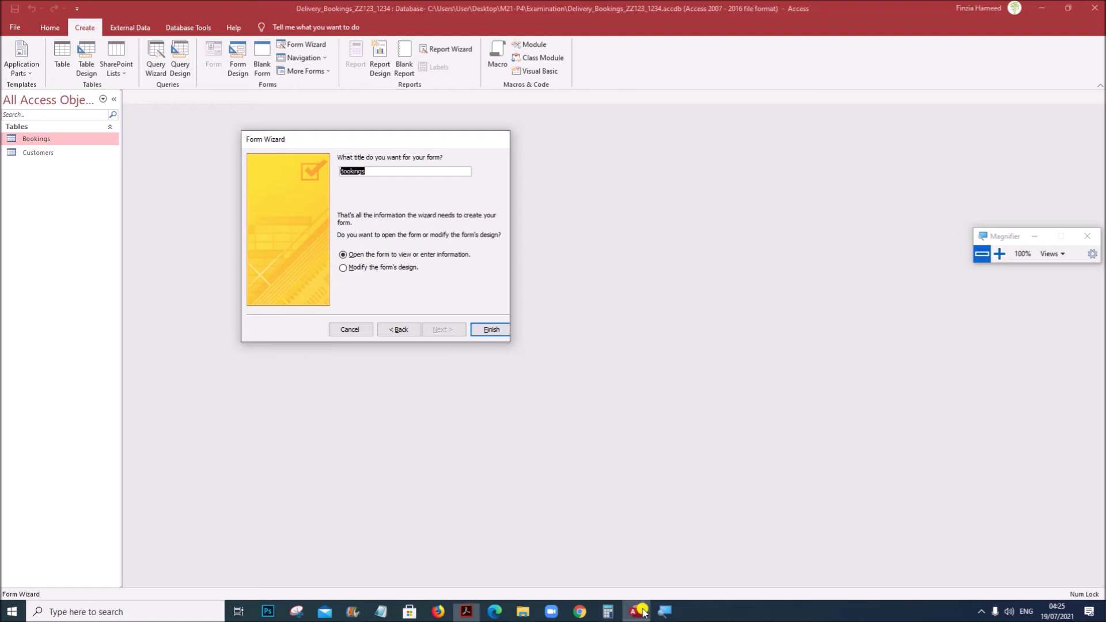
text(Tawara UK)
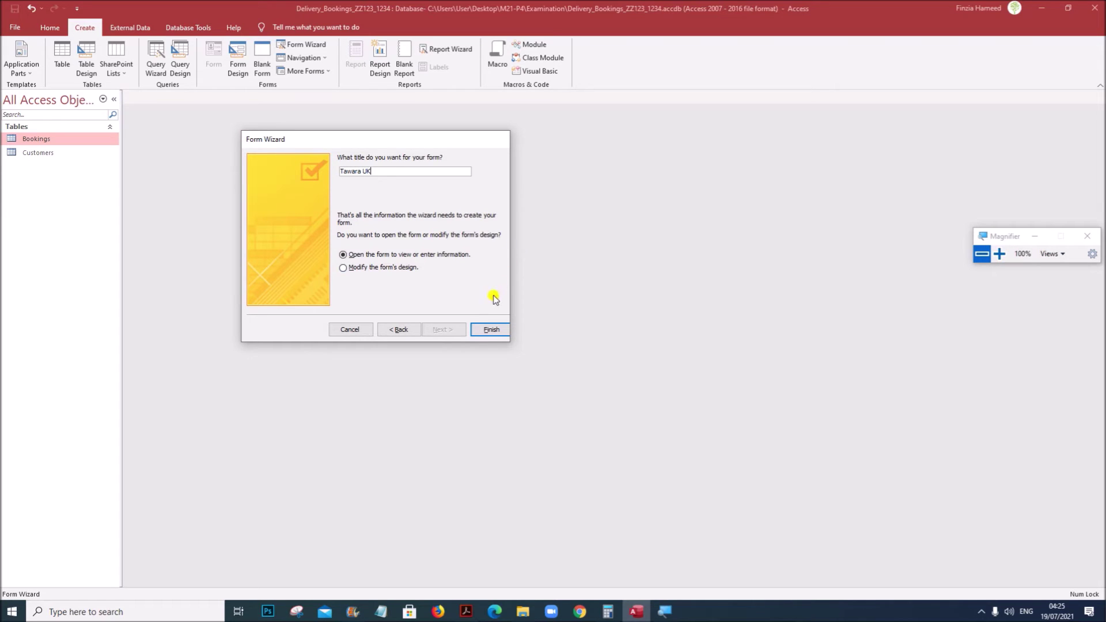
click(488, 329)
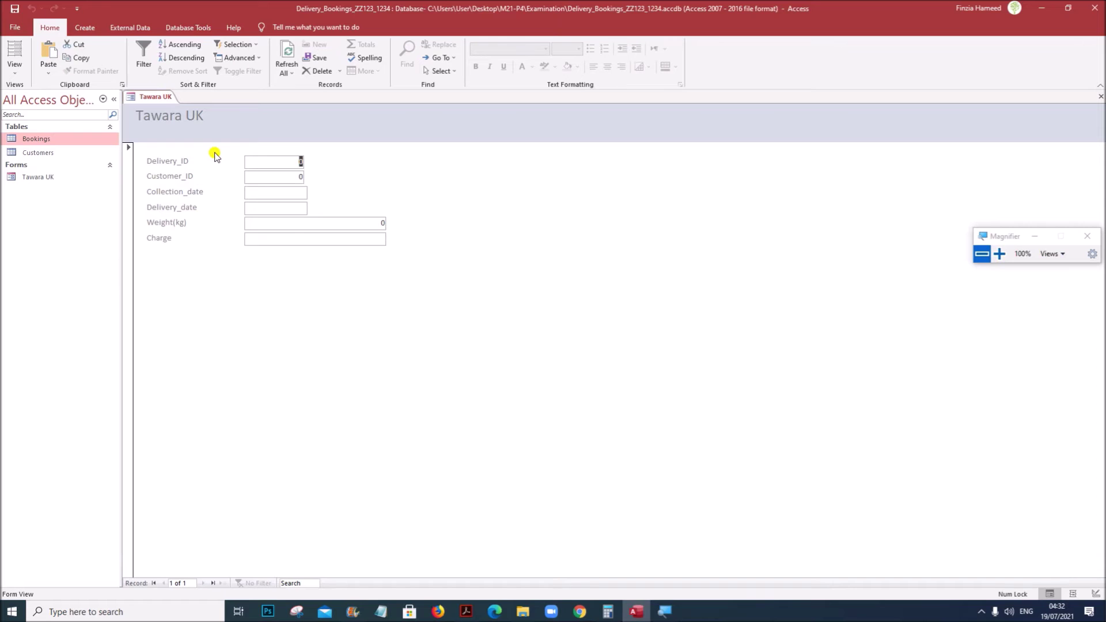
Recheck the required form in the PDF, then open the Tawara UK form in Design View and enlarge its header to about 3 cm.
click(461, 613)
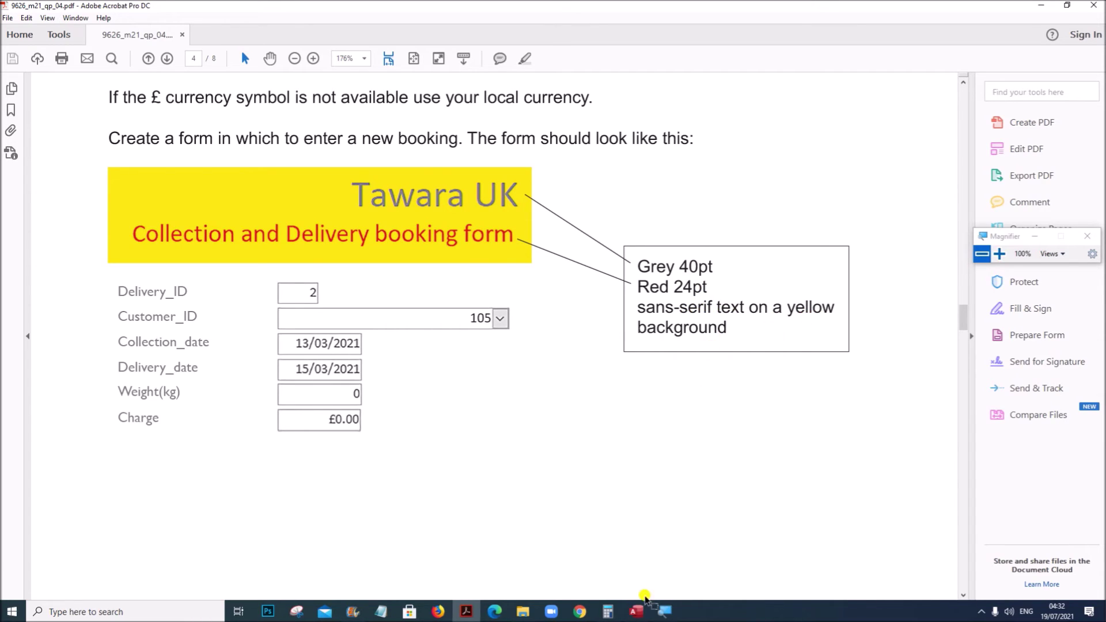
click(636, 613)
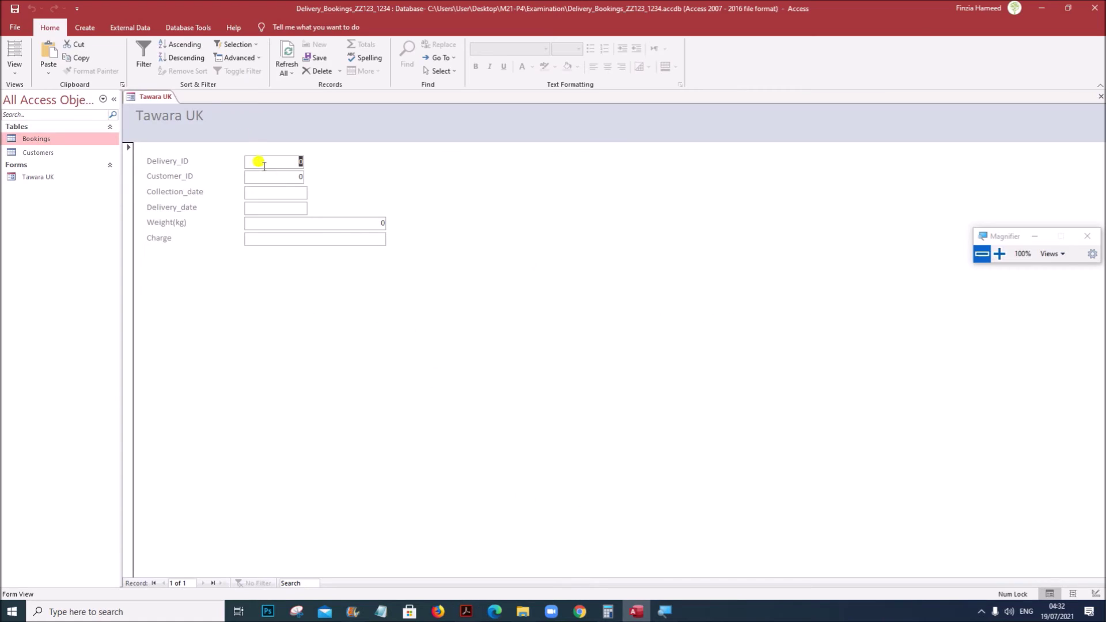
right_click(140, 97)
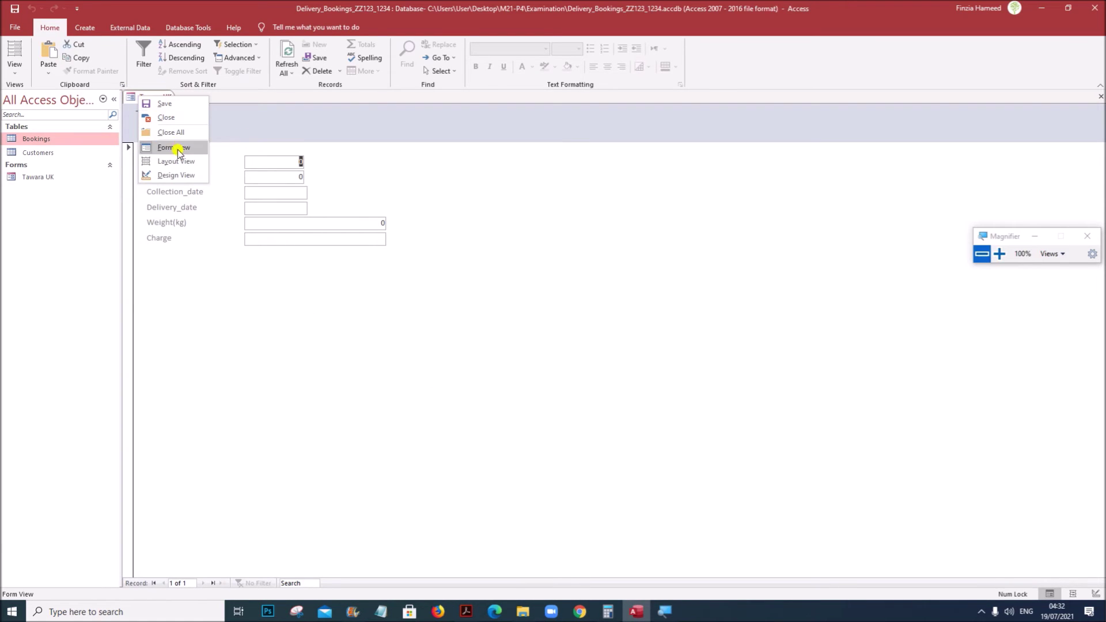
click(176, 175)
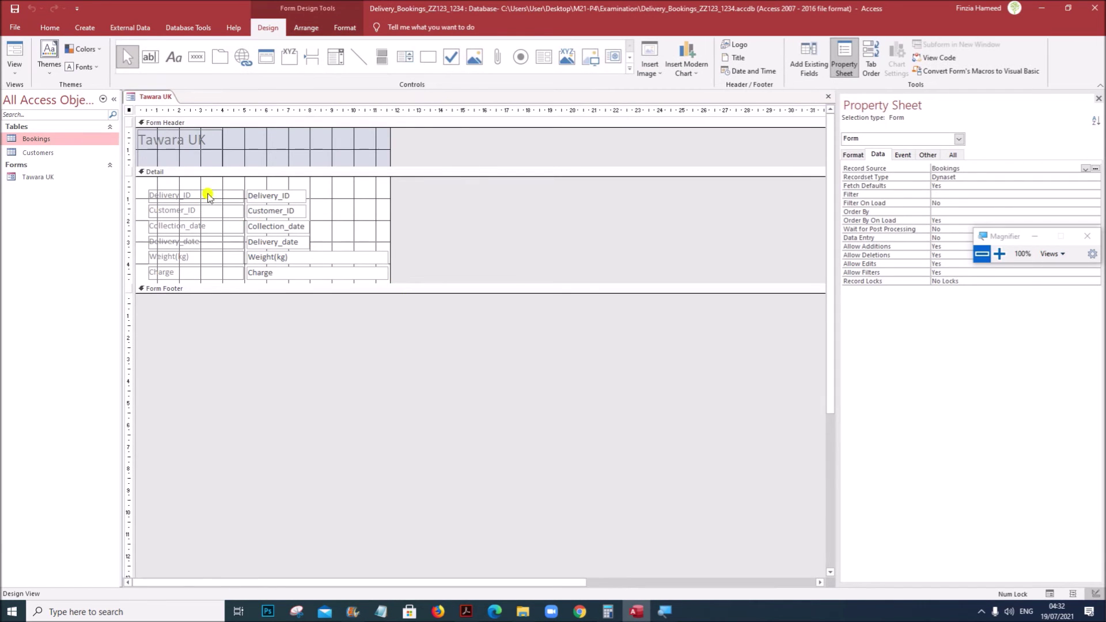
drag(132, 157, 131, 196)
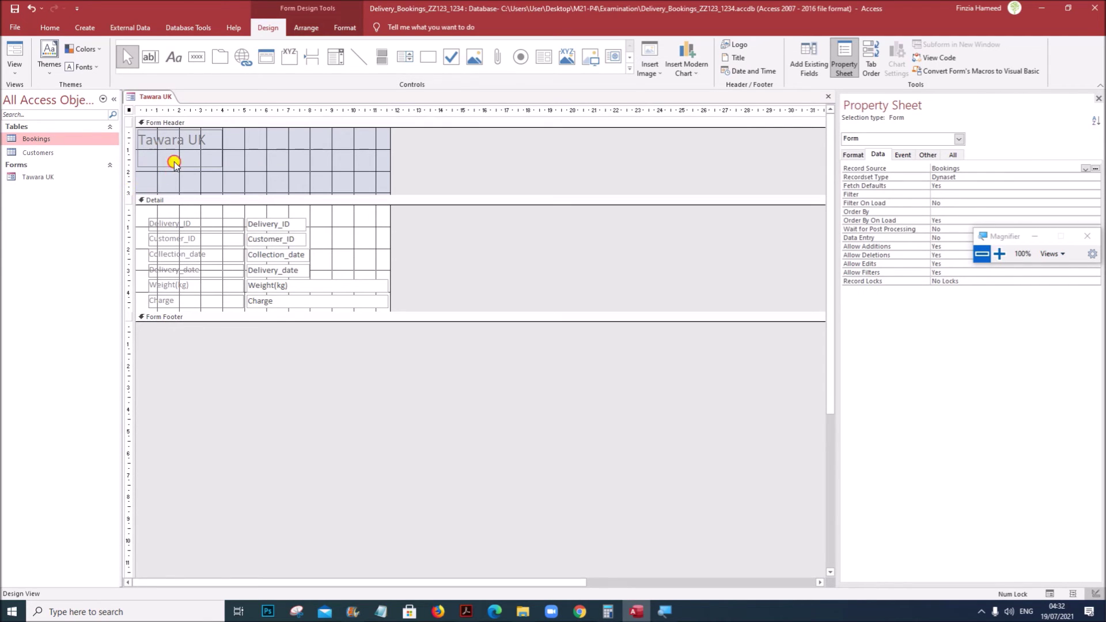
Colour the Tawara UK title in the form header dark grey.
click(174, 163)
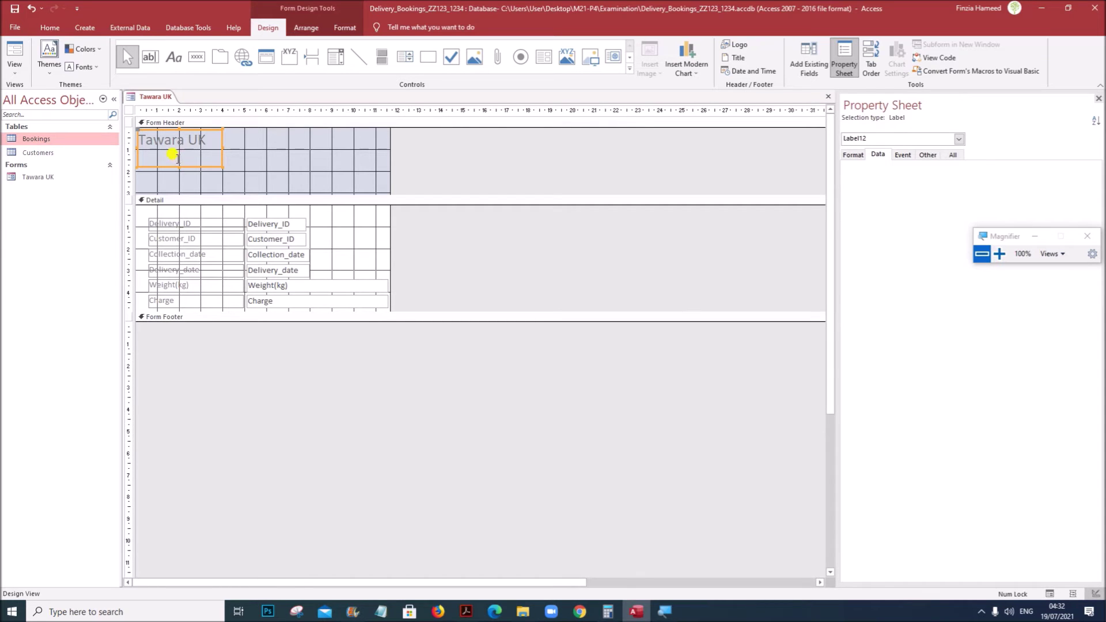
click(46, 27)
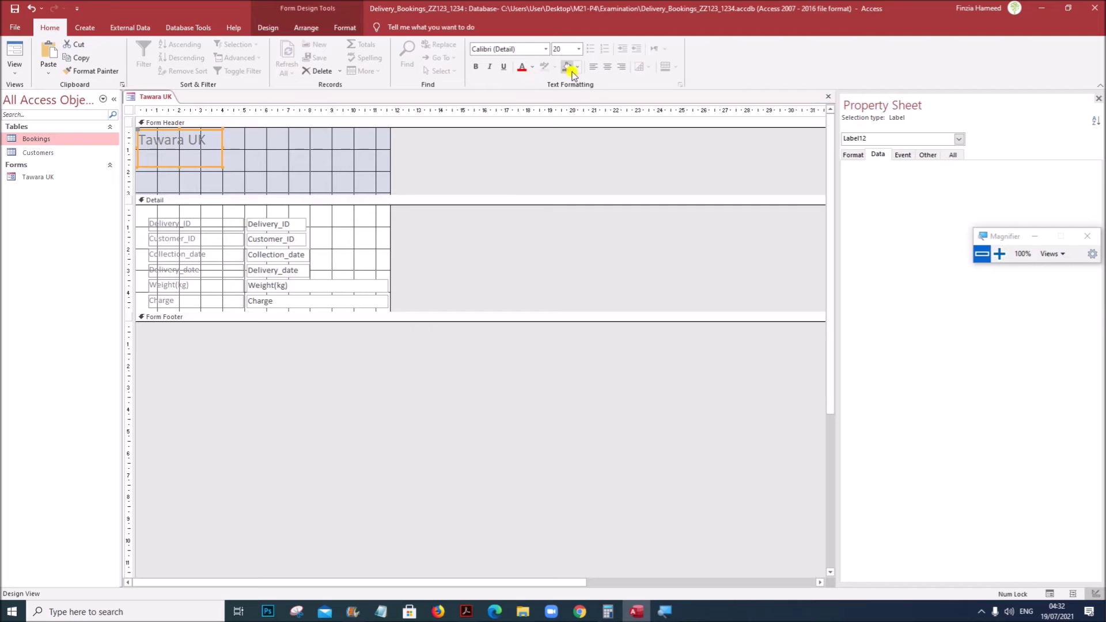
click(533, 67)
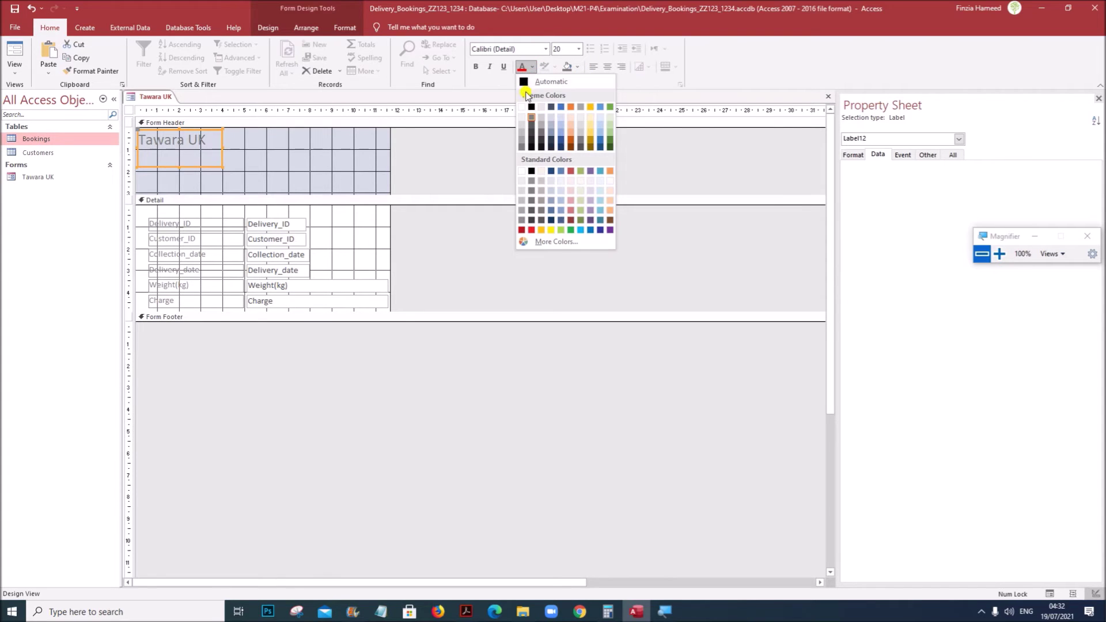
click(542, 130)
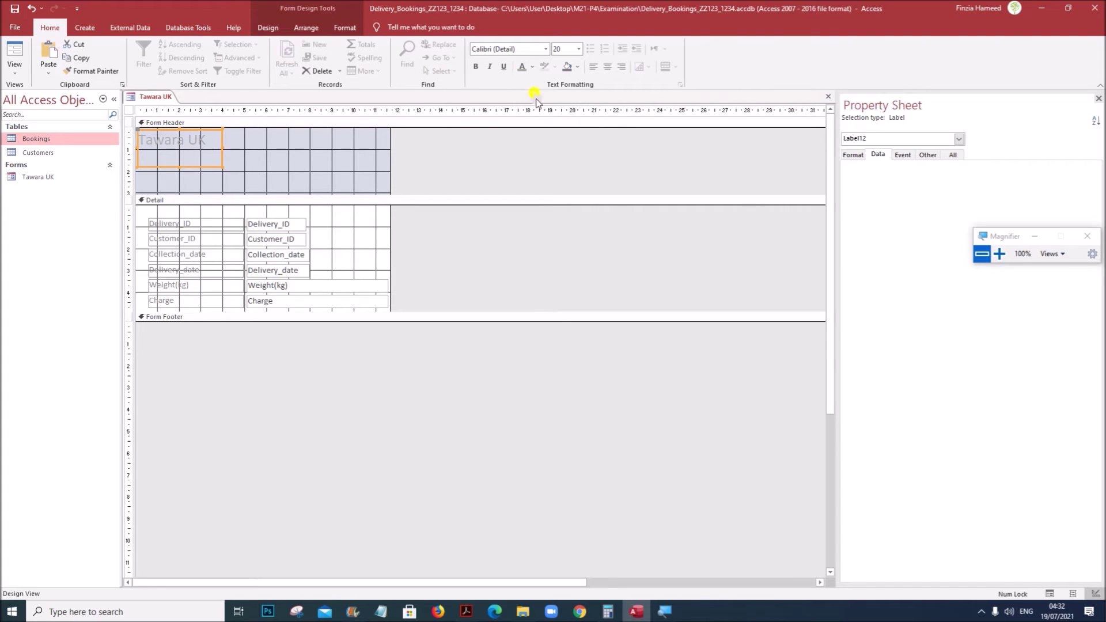
click(531, 67)
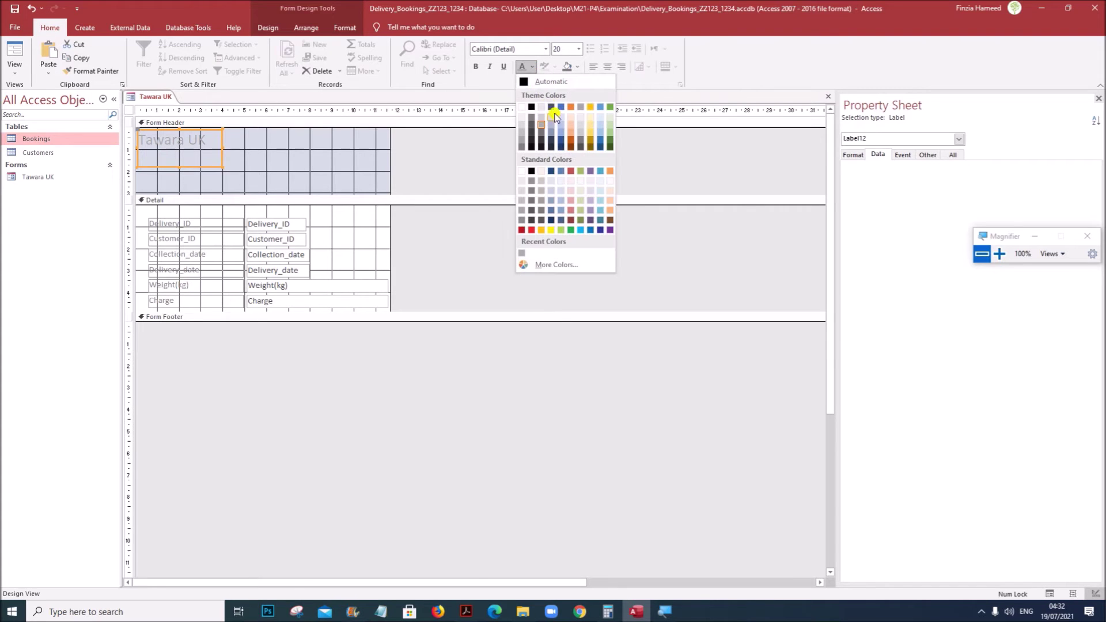
click(522, 148)
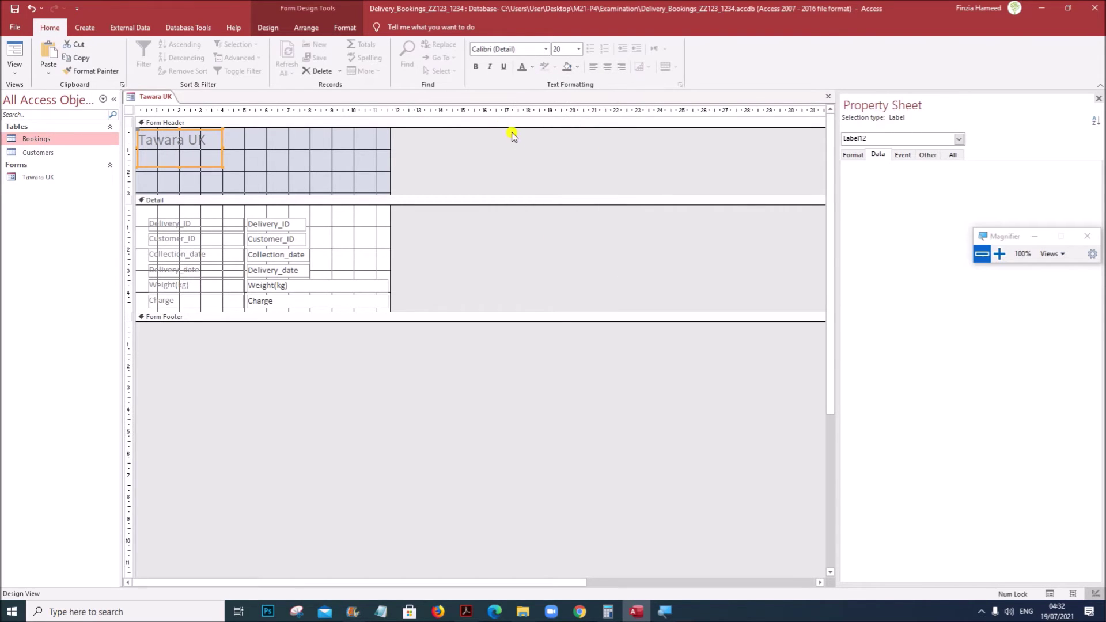
Format the Tawara UK title as 40 pt Arial and widen its label to about 8 cm, trimming its height slightly.
click(579, 50)
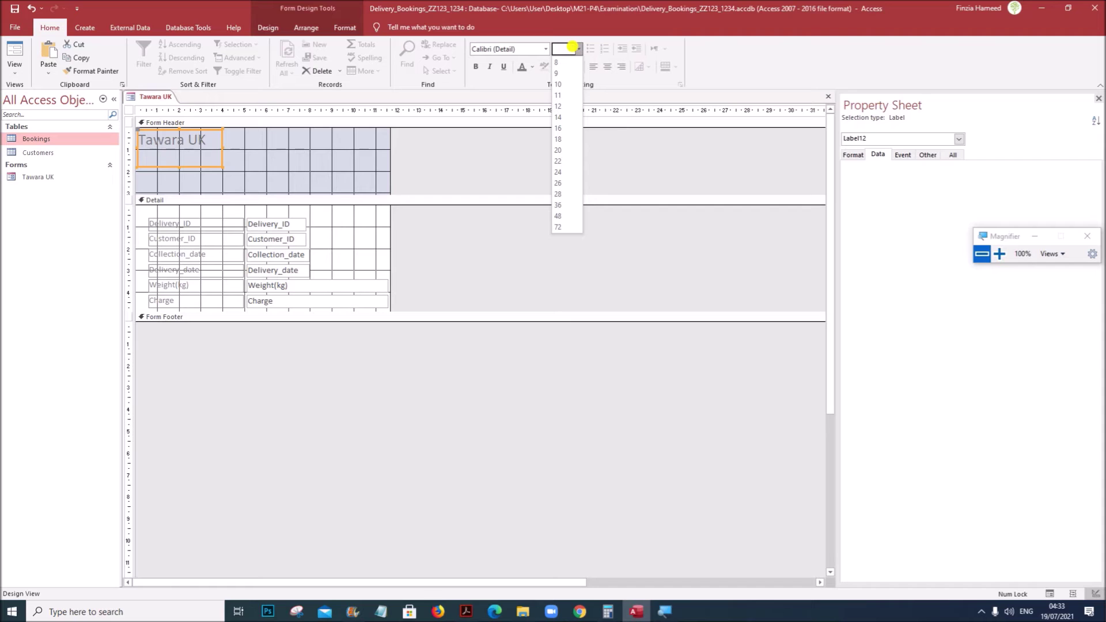
text(40)
key(Return)
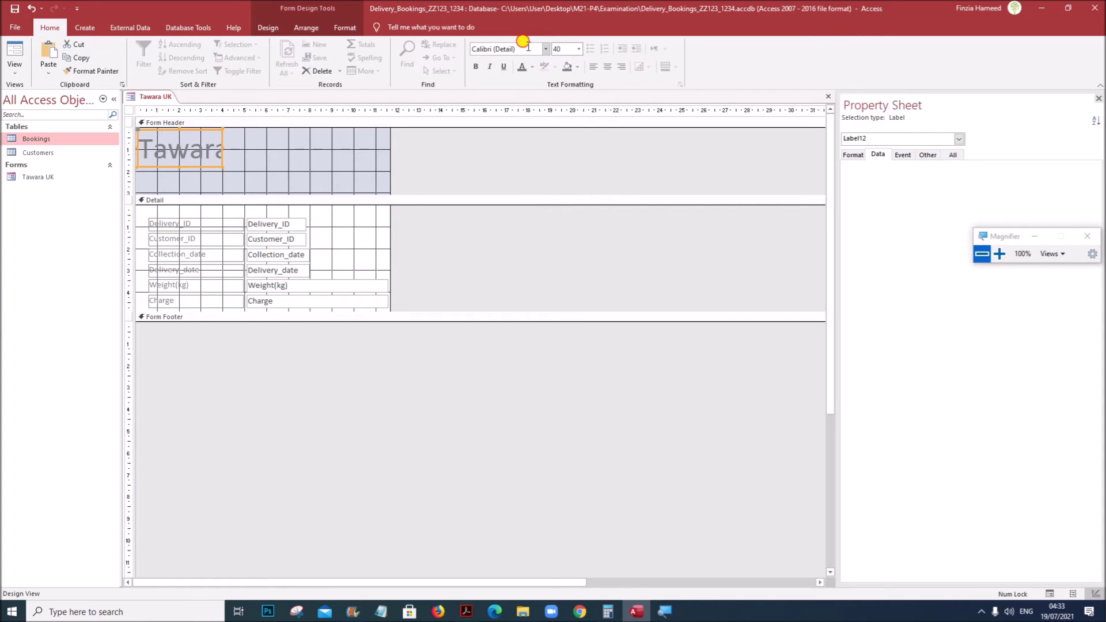
click(526, 48)
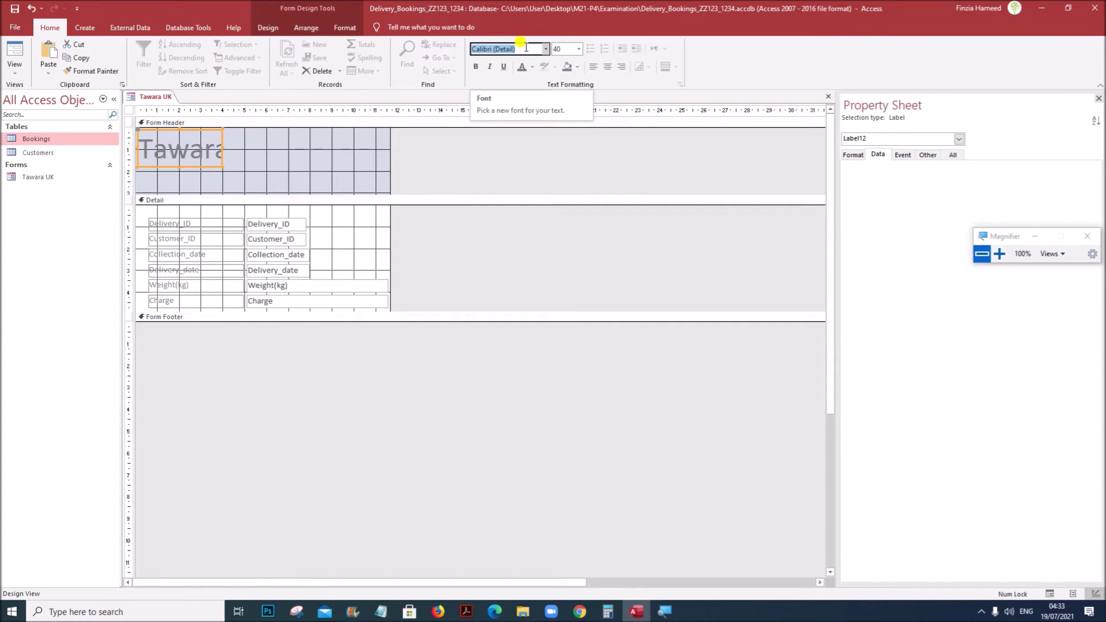
text(Arial)
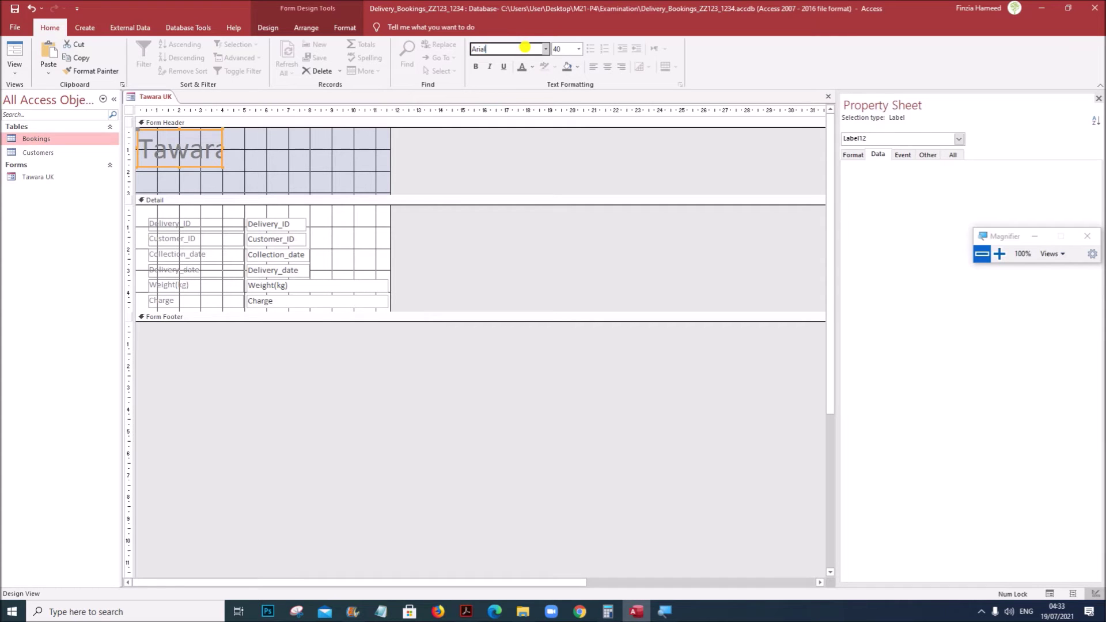
key(Return)
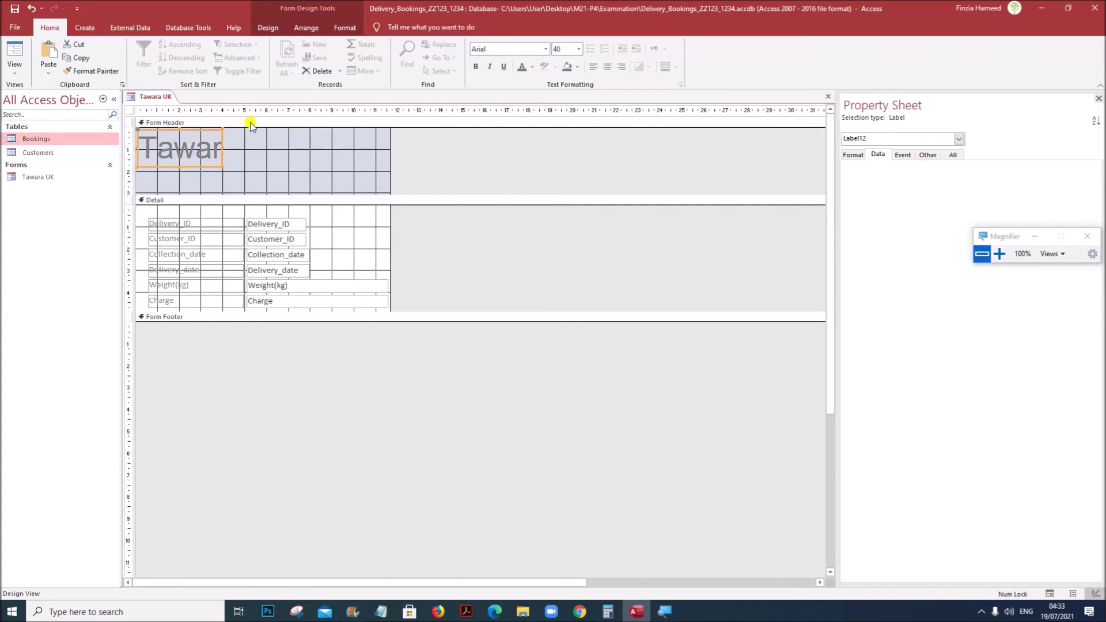
drag(223, 148, 308, 152)
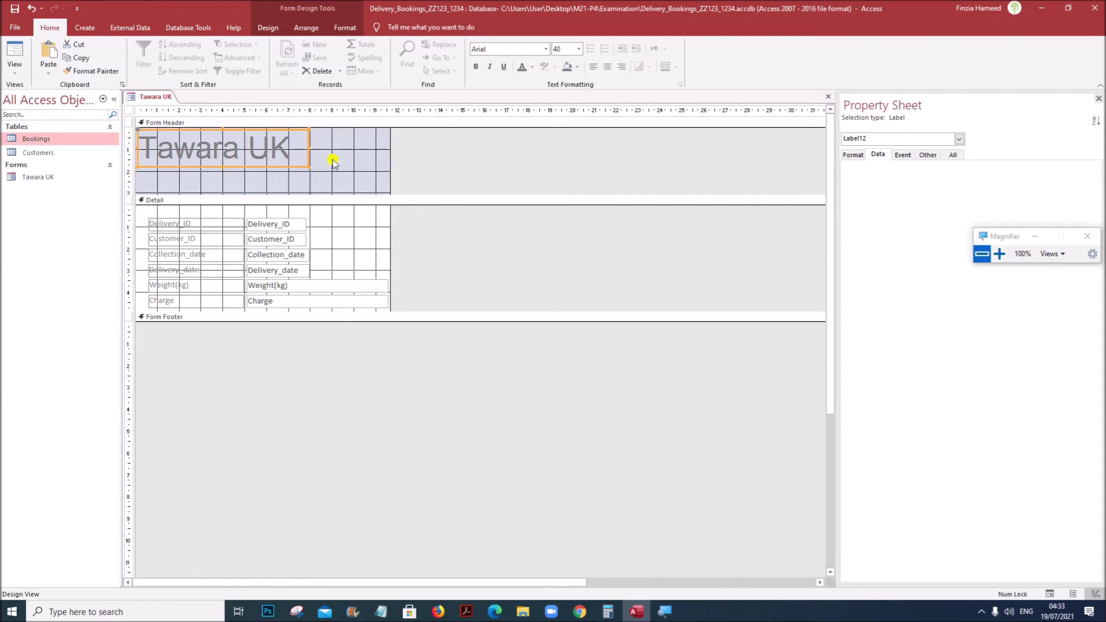
drag(222, 165, 222, 163)
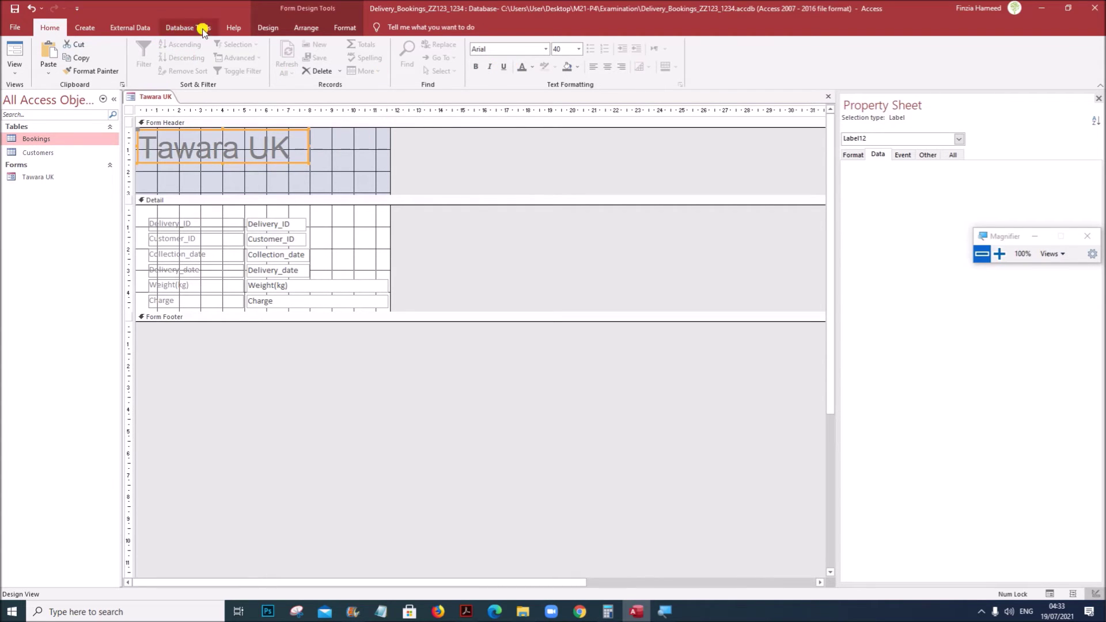
Add a label about 10 cm wide below the title, reading "Collection and delivery booking form" after checking the wording in the PDF.
click(262, 28)
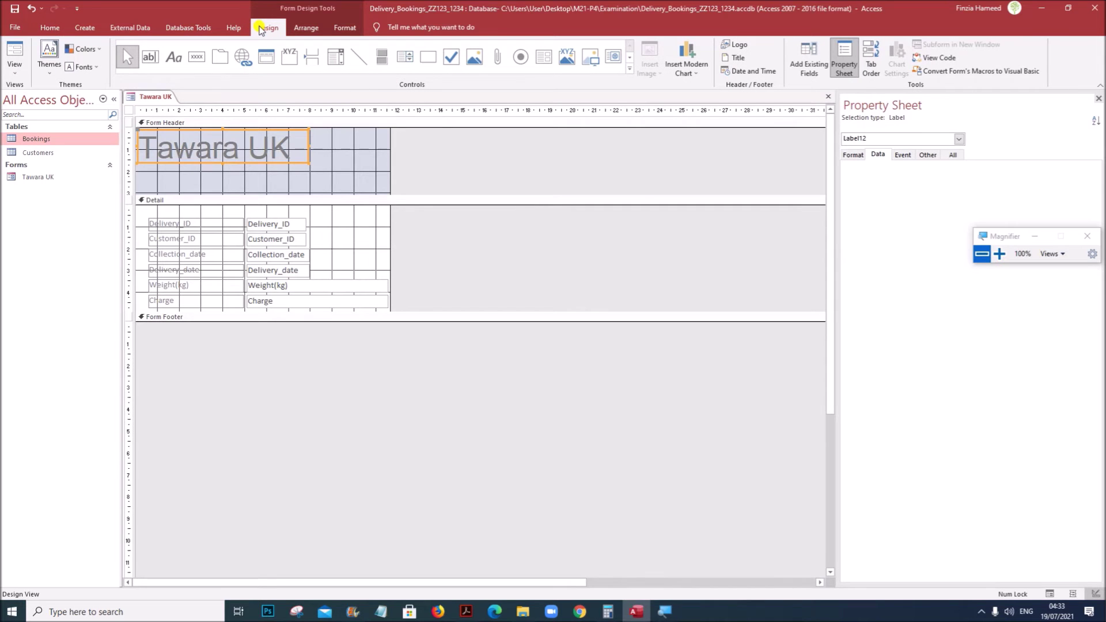
click(171, 60)
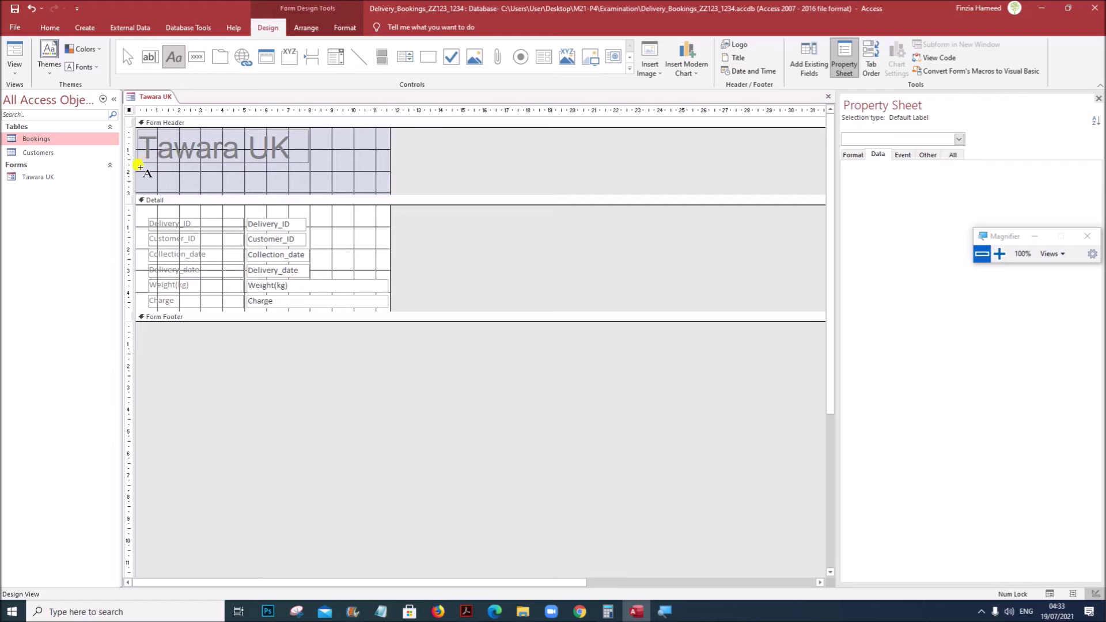
drag(140, 168, 364, 190)
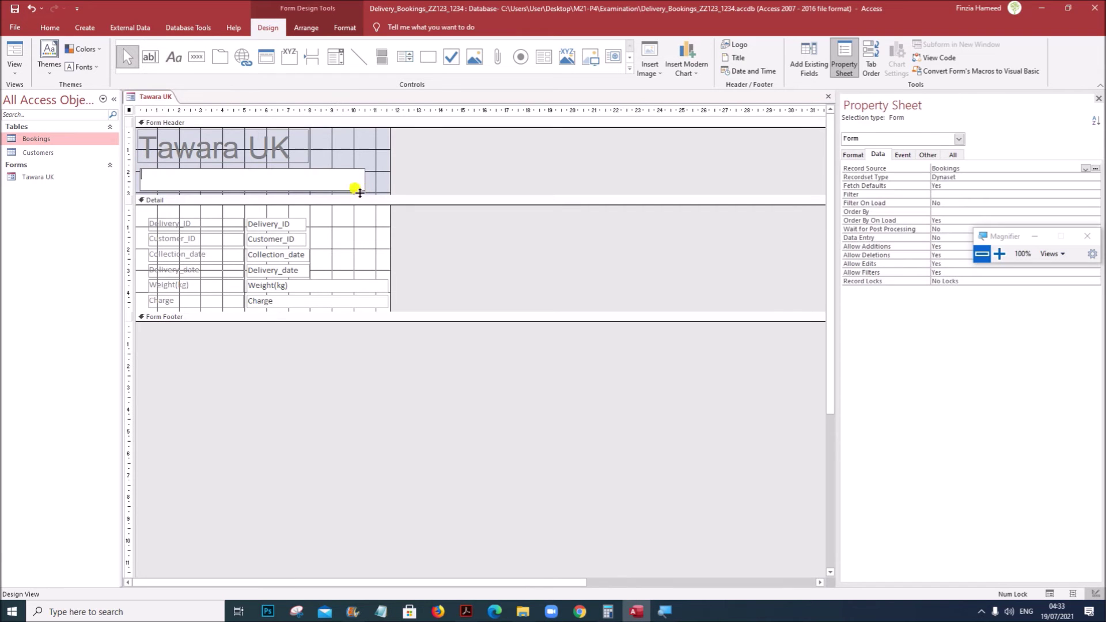
click(465, 612)
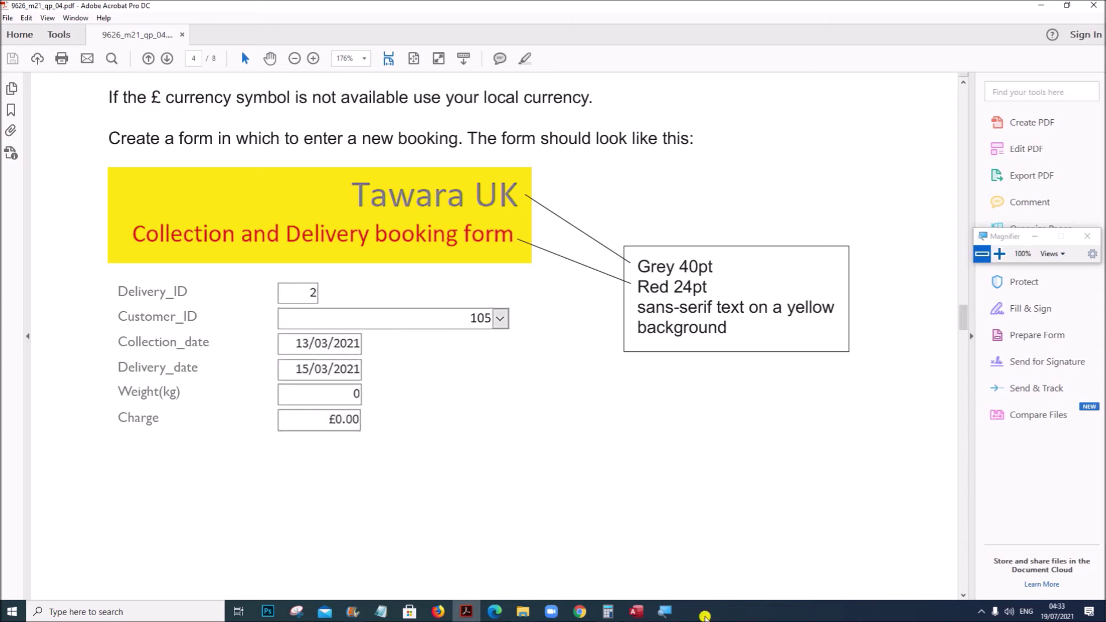
click(638, 613)
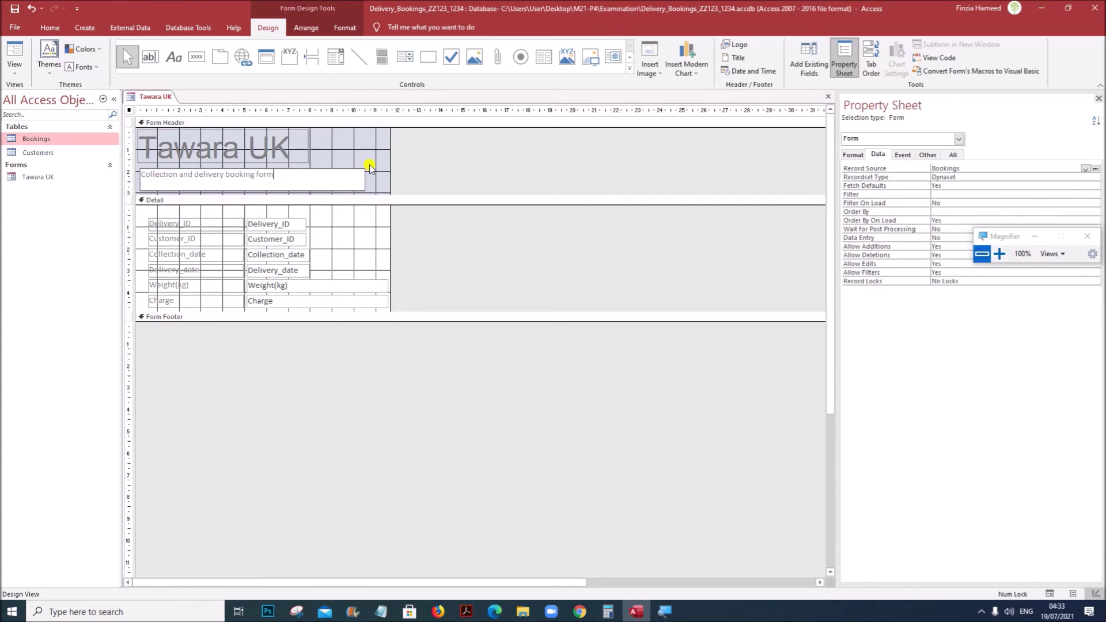
click(342, 181)
click(293, 190)
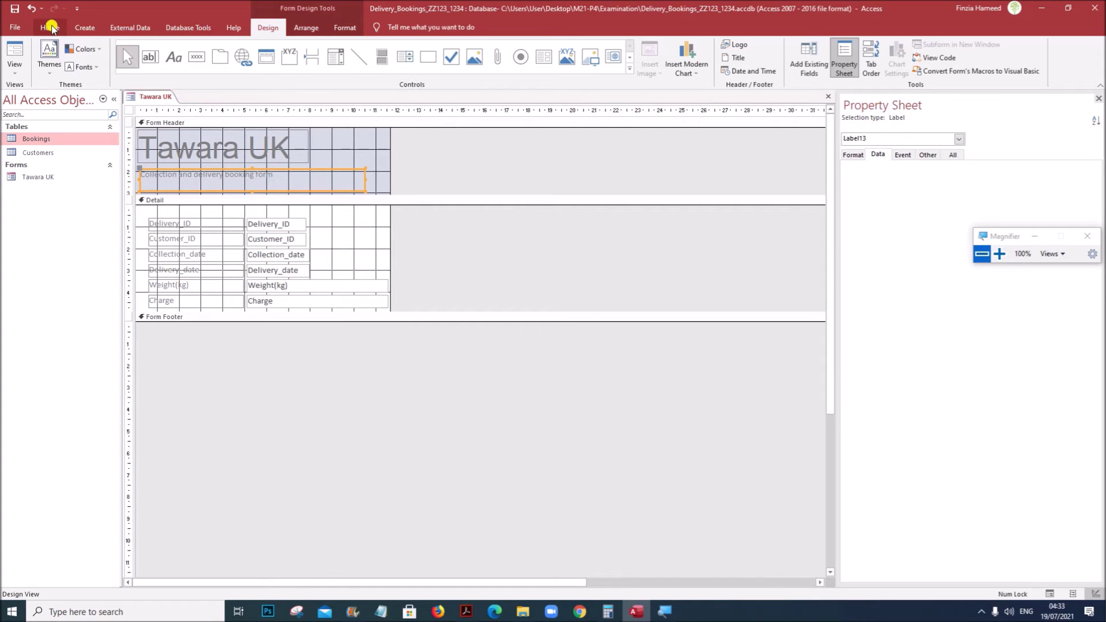
Format the "Collection and delivery booking form" label as red 20 pt Arial.
click(50, 28)
click(533, 67)
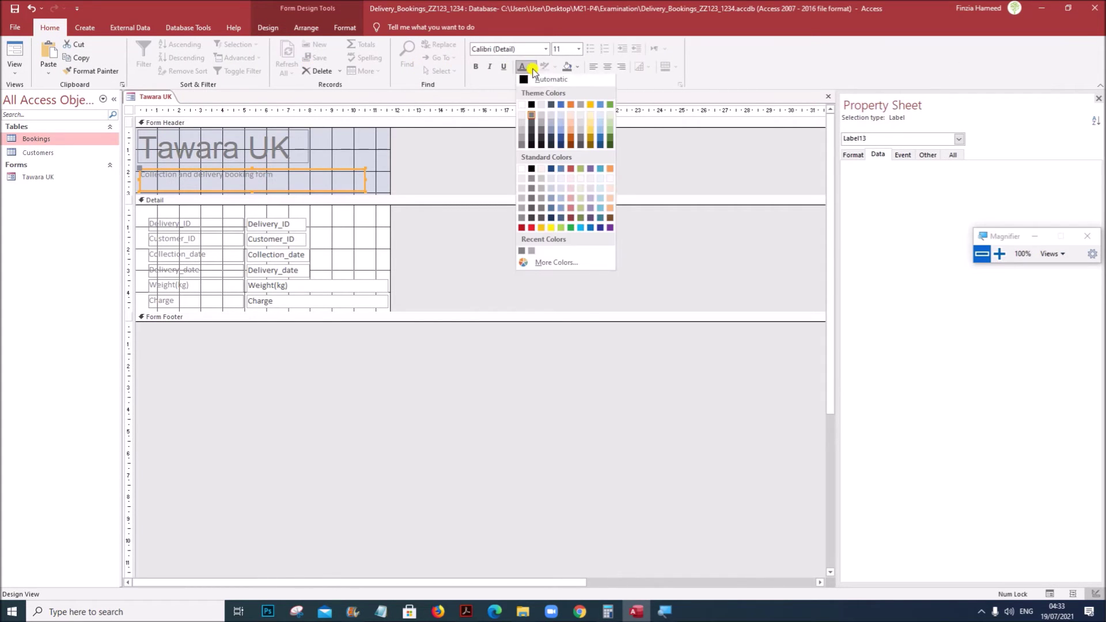
click(528, 230)
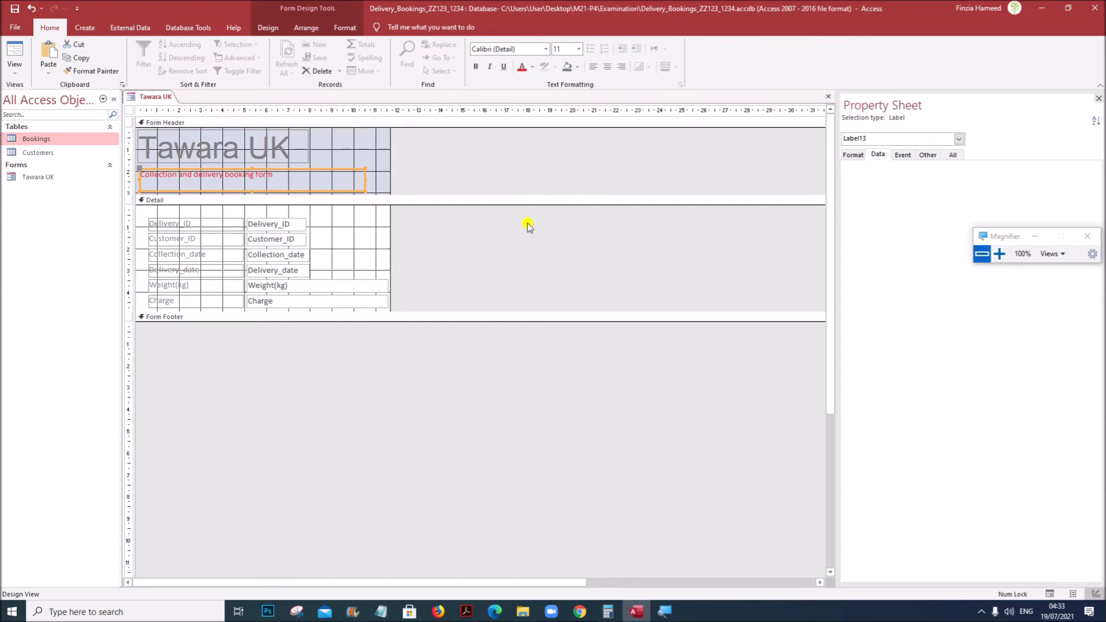
click(523, 48)
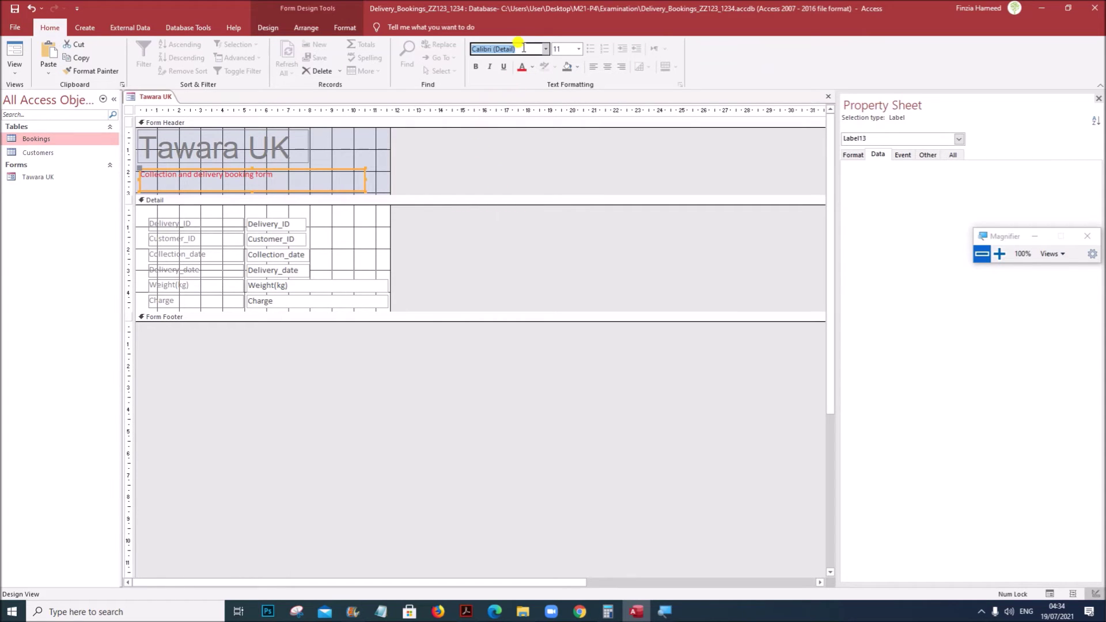
text(Arial)
key(Return)
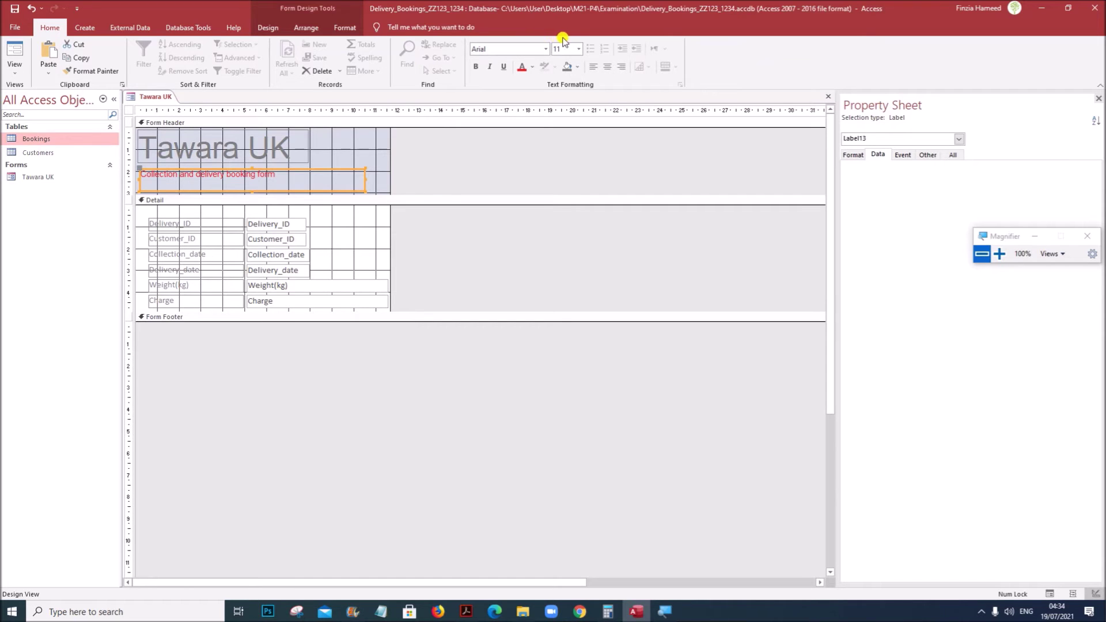
click(578, 49)
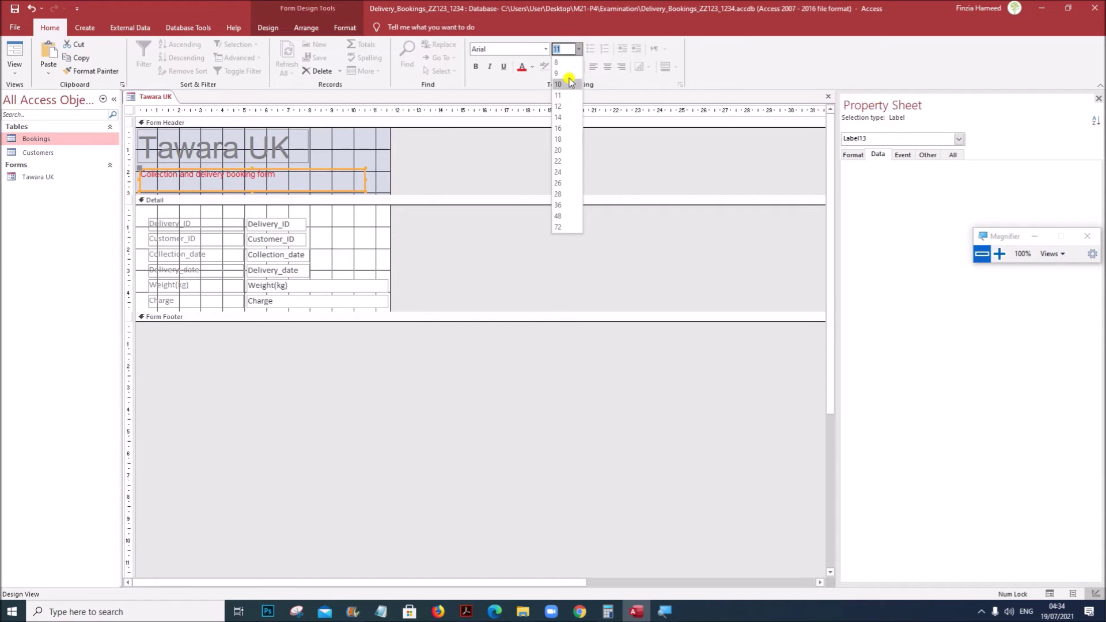
click(560, 151)
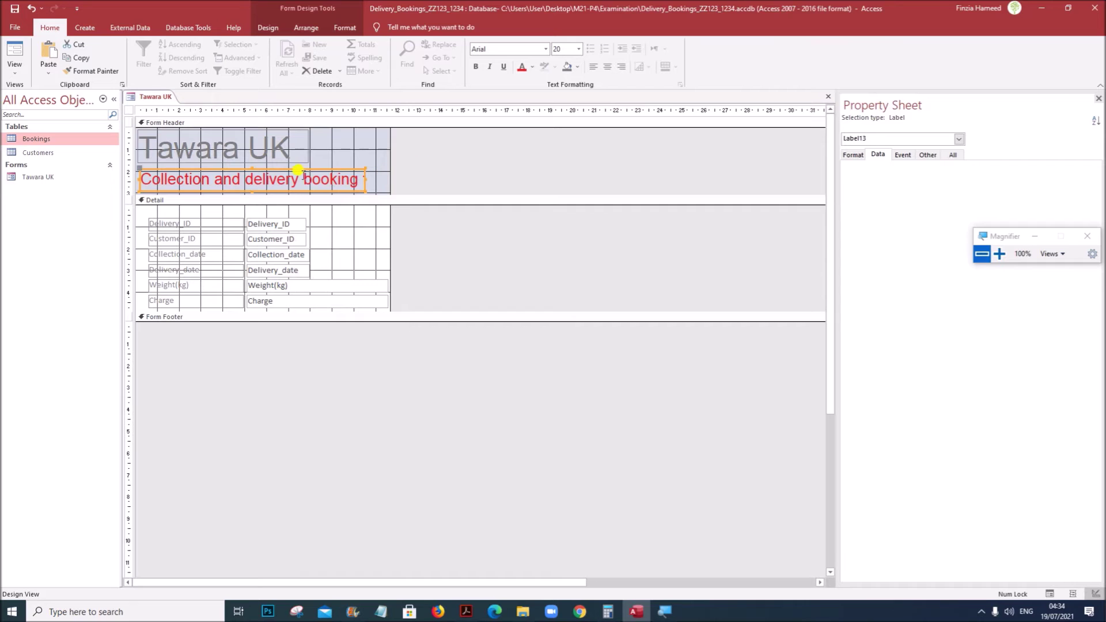
Select both header labels, check the required layout in the PDF, and right-align their text.
click(302, 166)
click(467, 611)
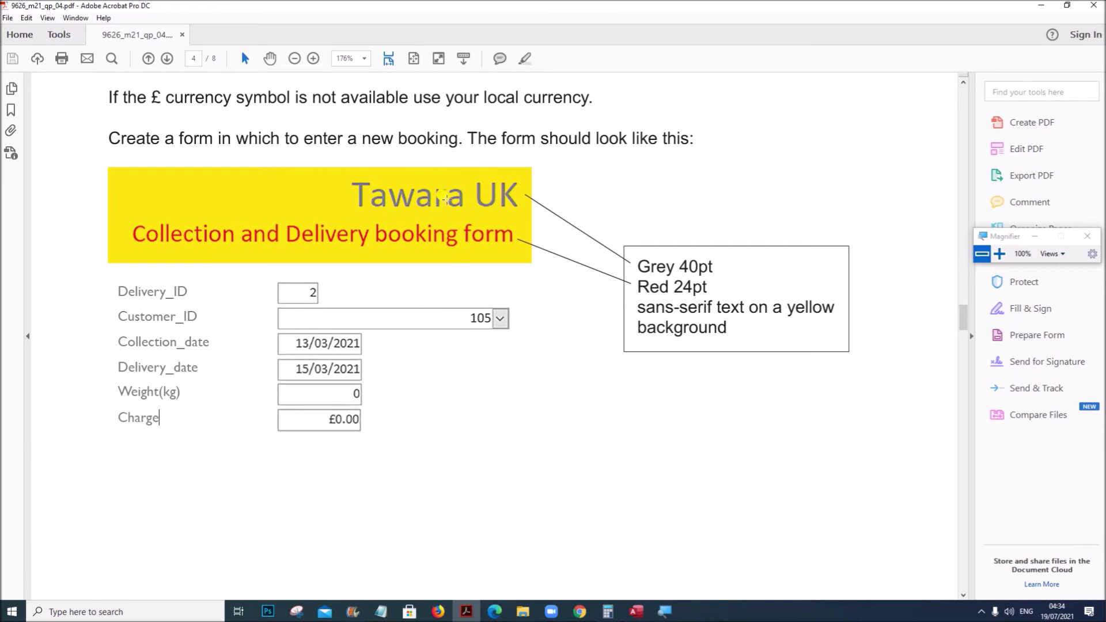
click(636, 610)
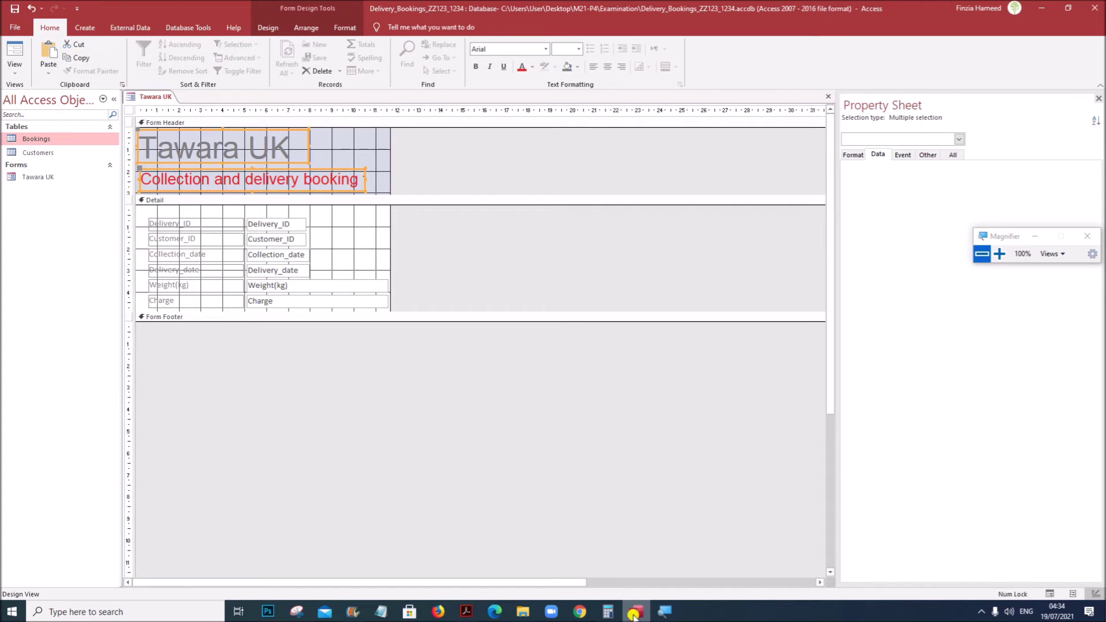
click(623, 66)
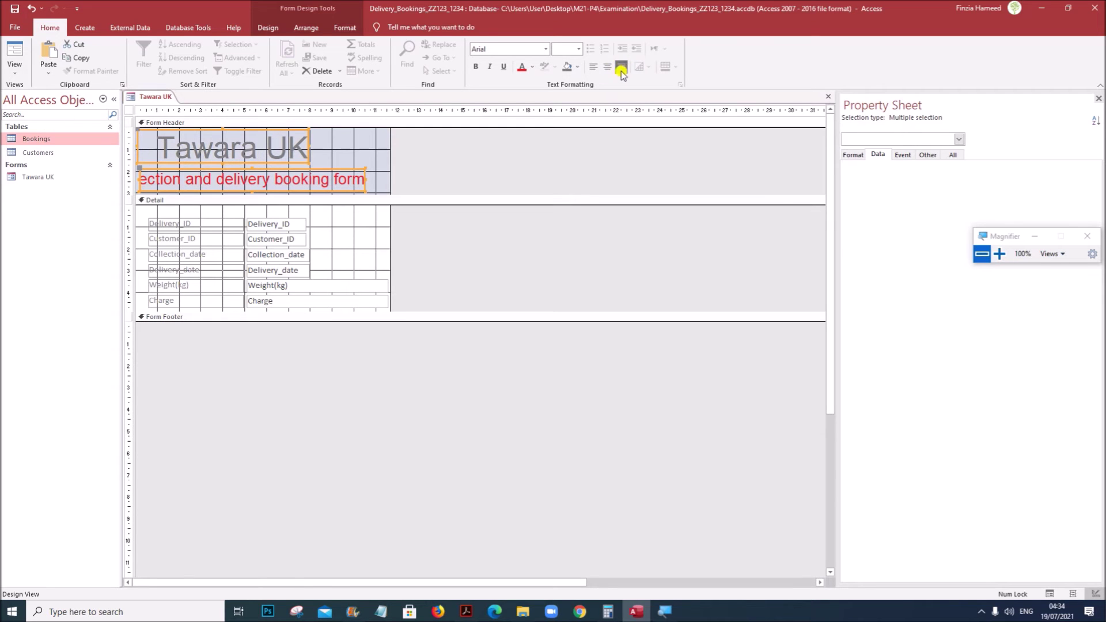
Widen the form to about 14.7 cm and place both header labels against its right edge, stretching the subtitle label to fit its text.
drag(276, 161, 357, 154)
click(355, 155)
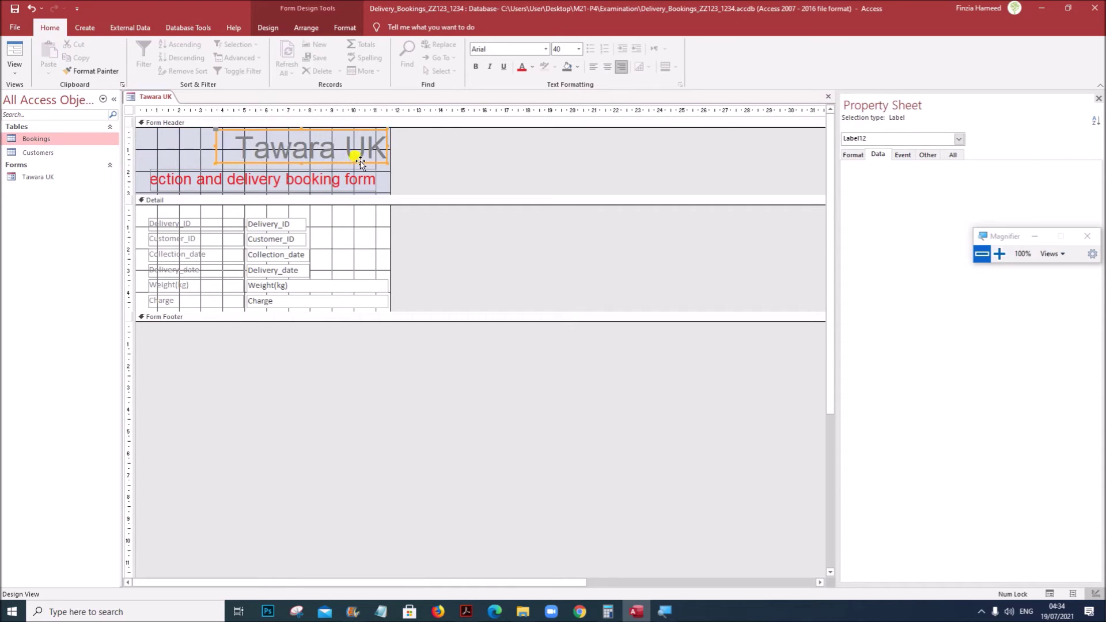
click(309, 186)
drag(316, 190, 316, 188)
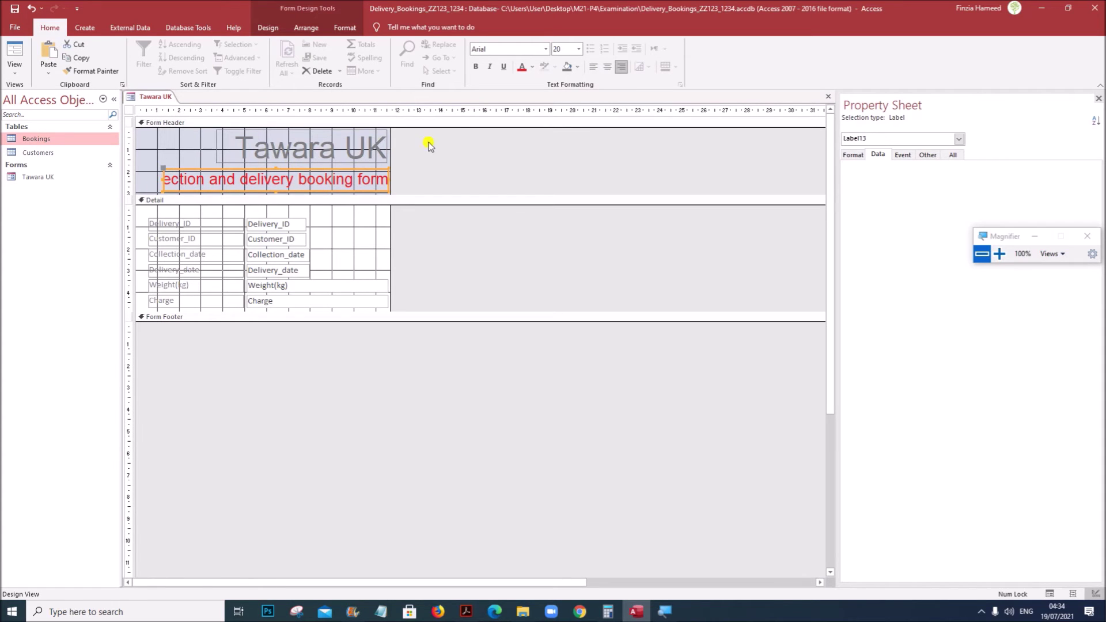
drag(390, 135, 458, 133)
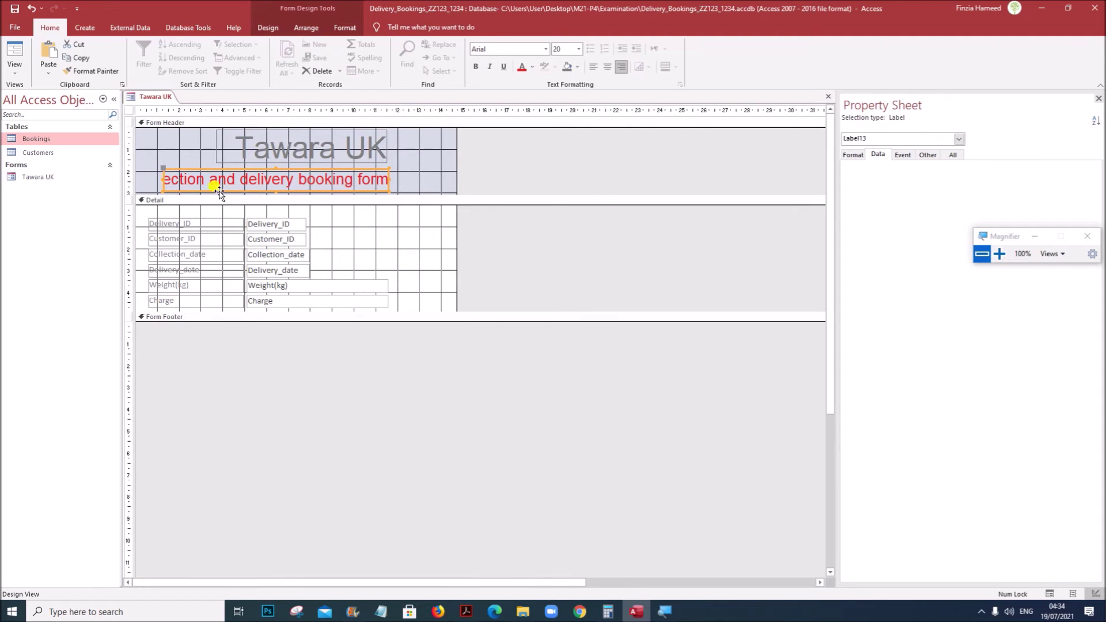
drag(343, 166, 451, 180)
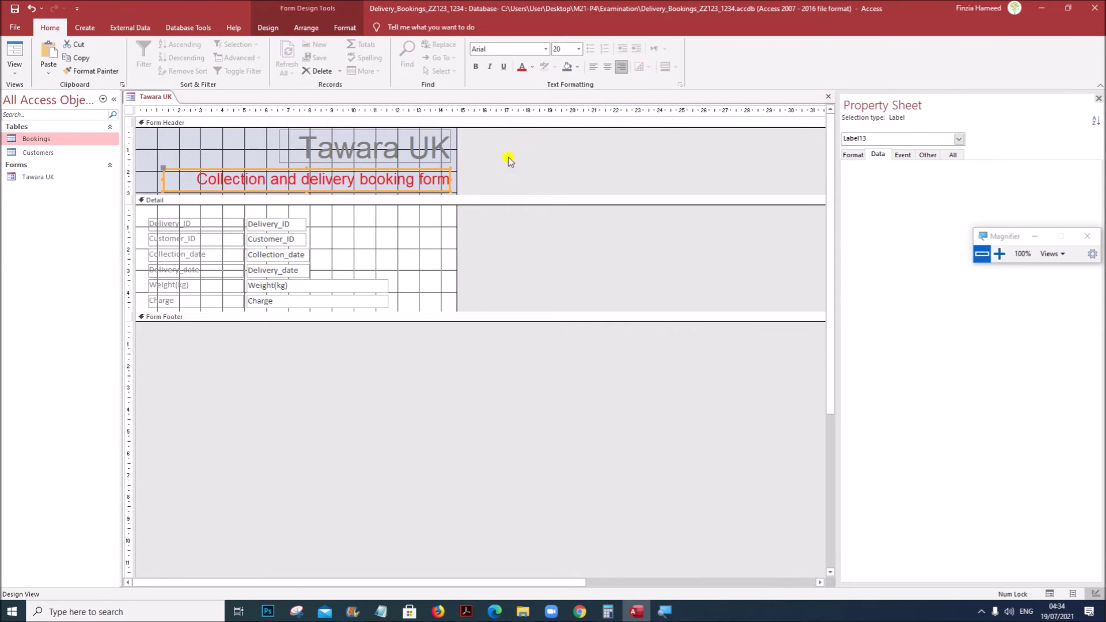
Fill the Form Header background with yellow.
click(239, 141)
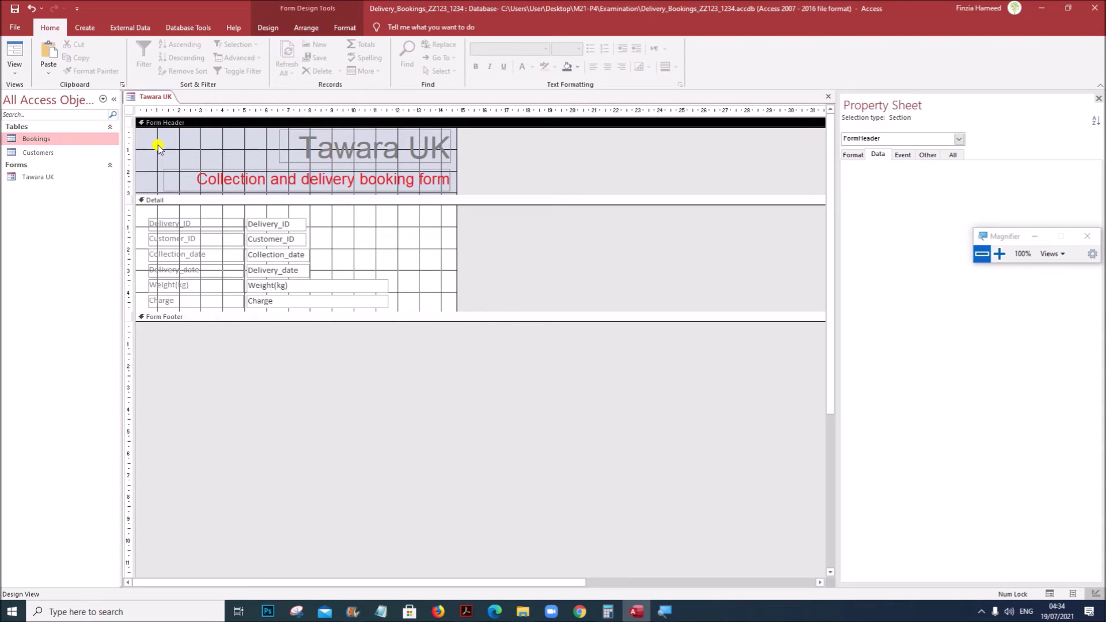
right_click(158, 143)
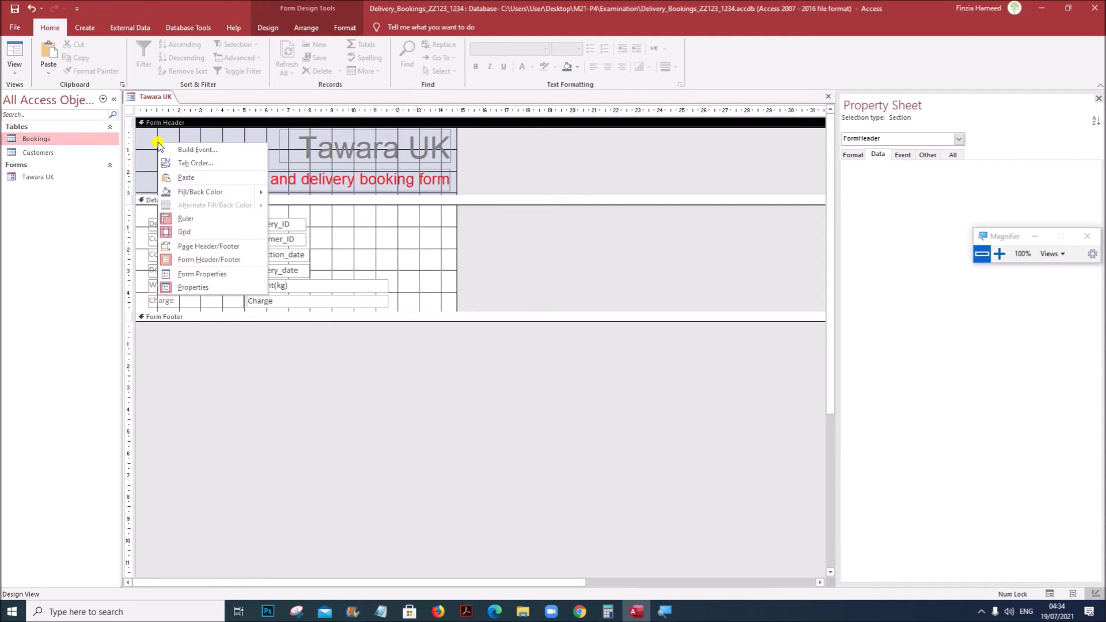
mouse_move(229, 193)
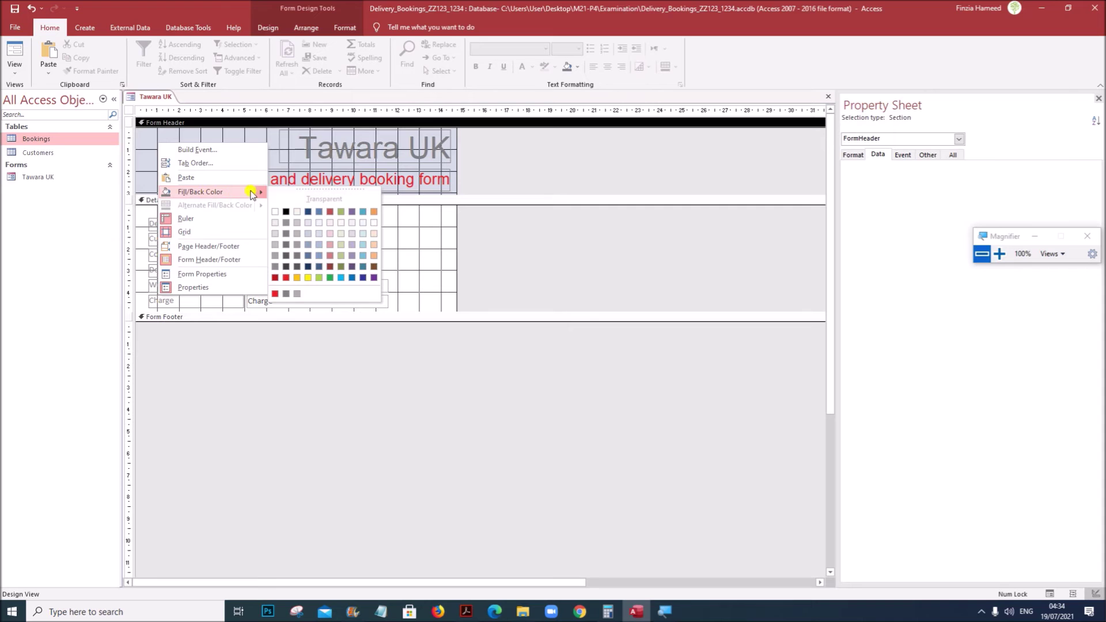
click(309, 278)
click(484, 155)
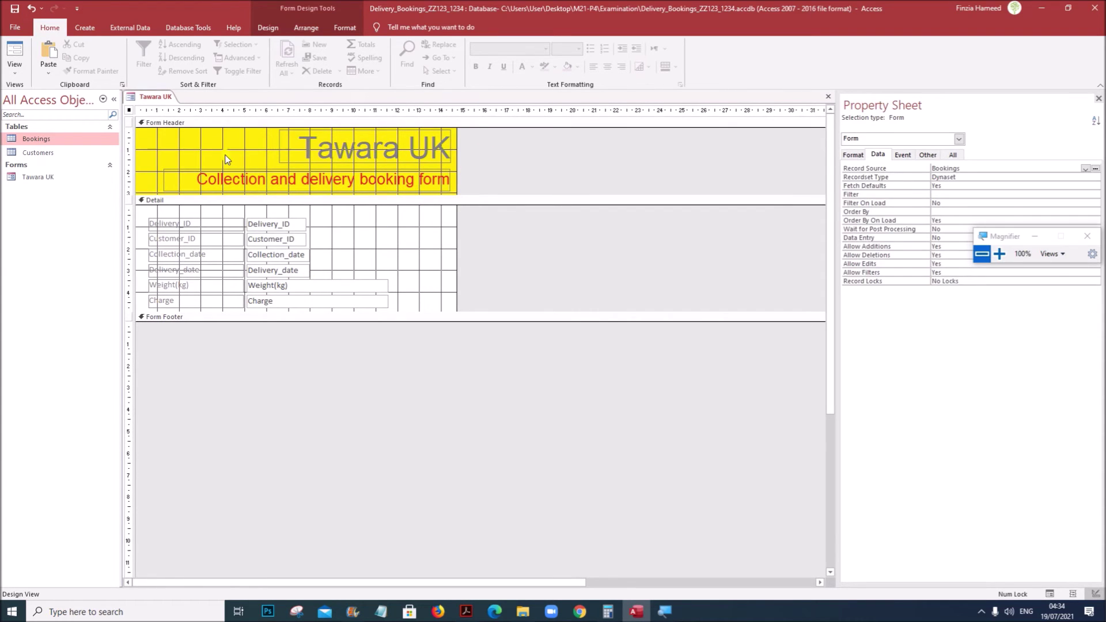
click(223, 159)
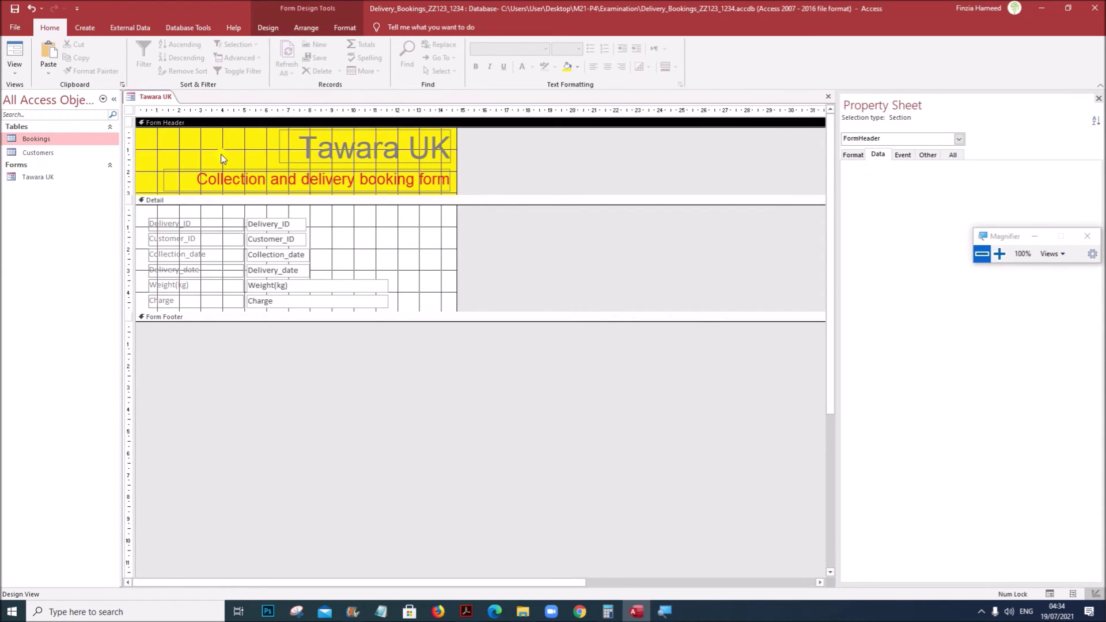
Check the customer drop-down requirement in the PDF question paper and delete the Customer_ID text box from the form's Detail section.
click(467, 611)
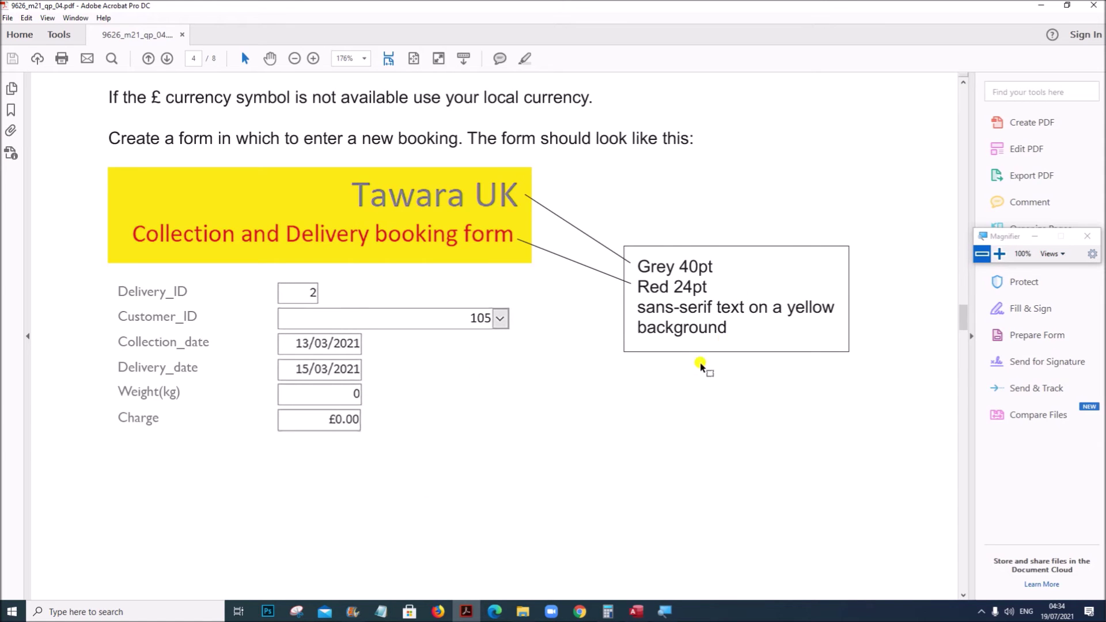
scroll(697, 367, down, 1)
scroll(695, 370, down, 15)
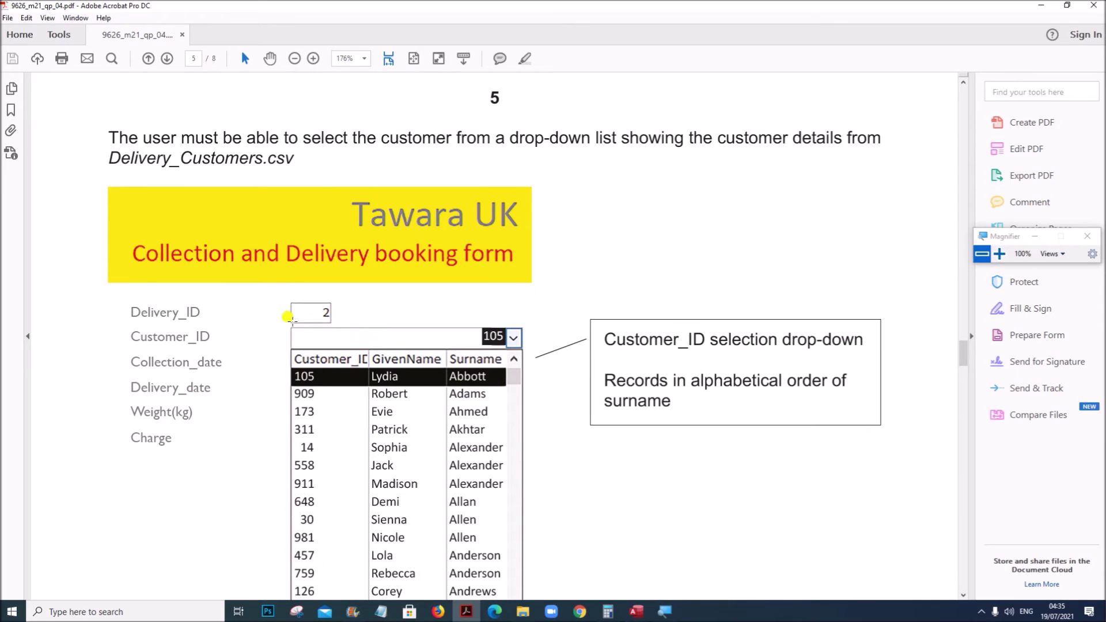
drag(109, 132, 298, 155)
click(298, 153)
click(635, 613)
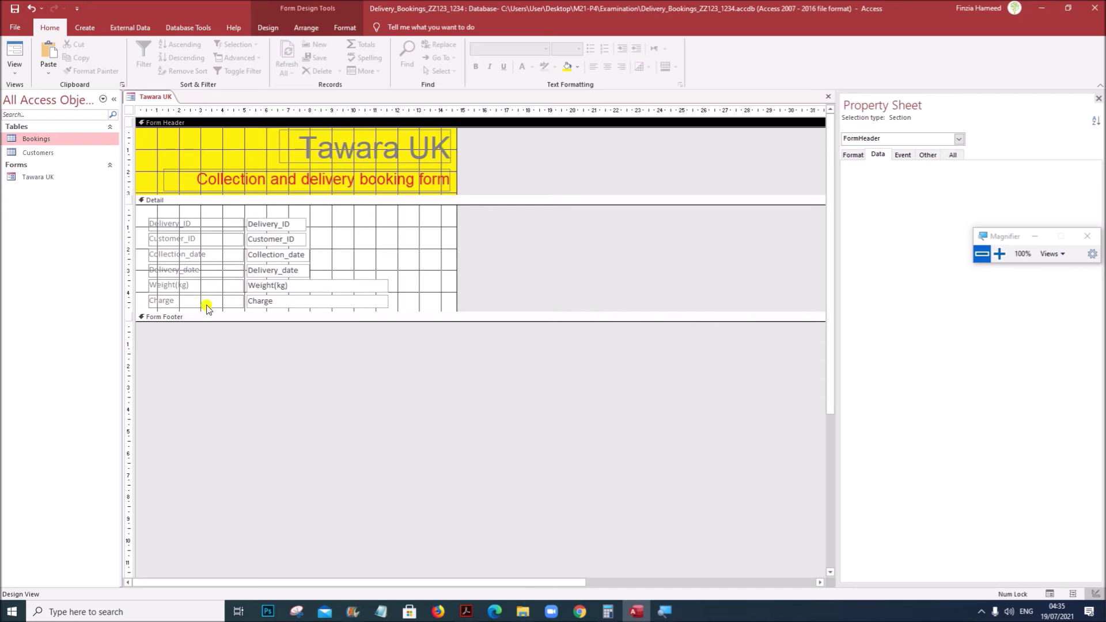
click(256, 244)
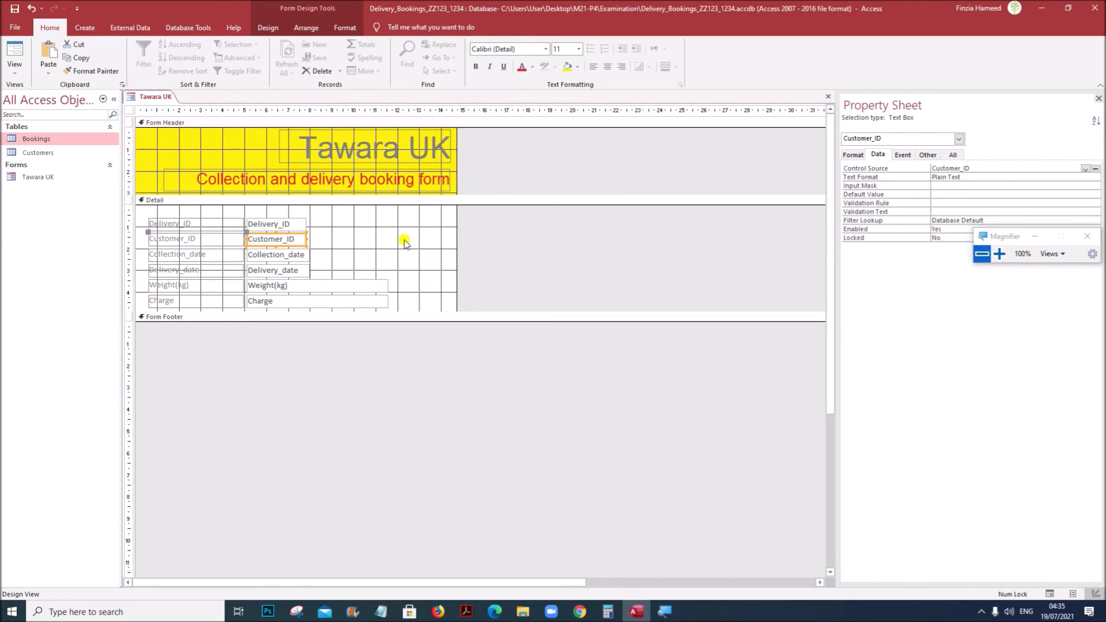
click(252, 242)
key(Delete)
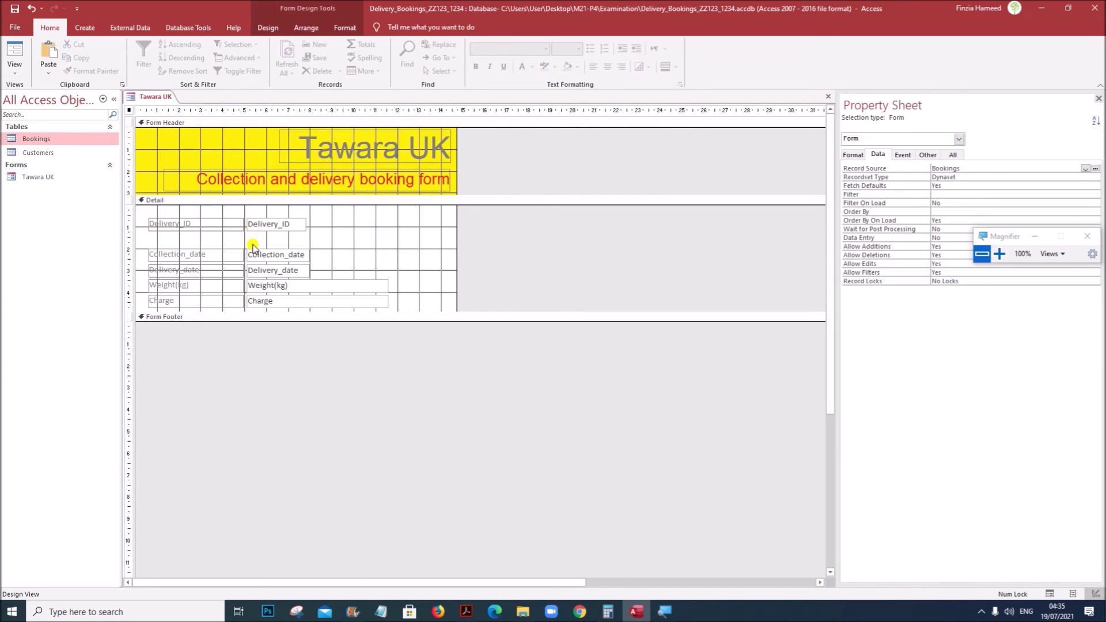
Add a combo box about 3 cm wide in the gap between the Delivery_ID and Collection_date fields.
click(269, 29)
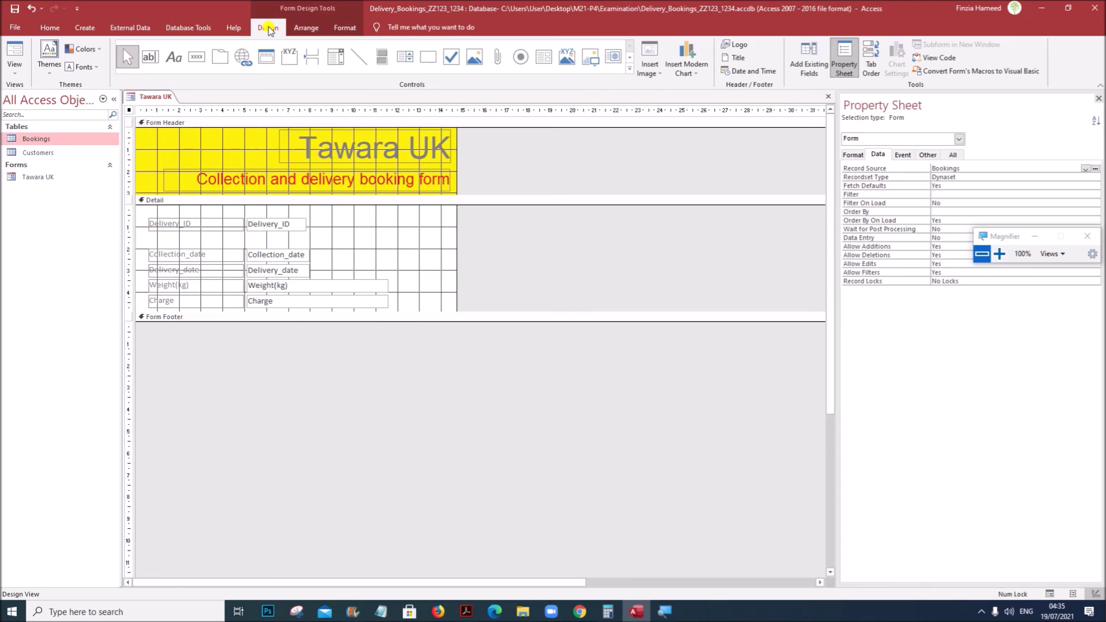
click(334, 56)
drag(246, 233, 314, 246)
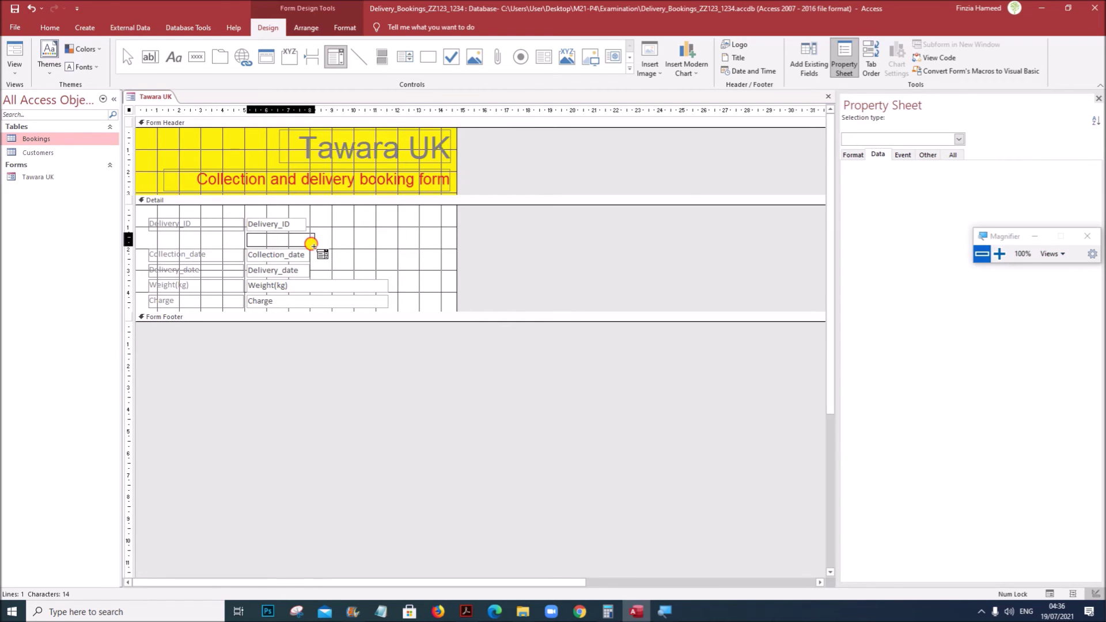
drag(311, 245, 314, 247)
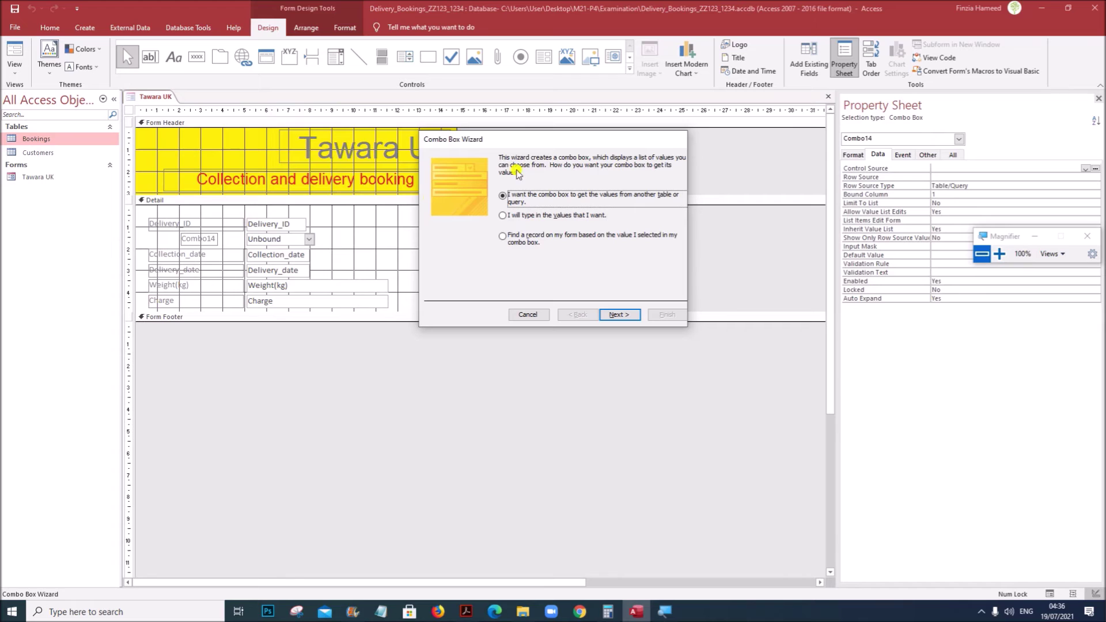
drag(546, 140, 468, 109)
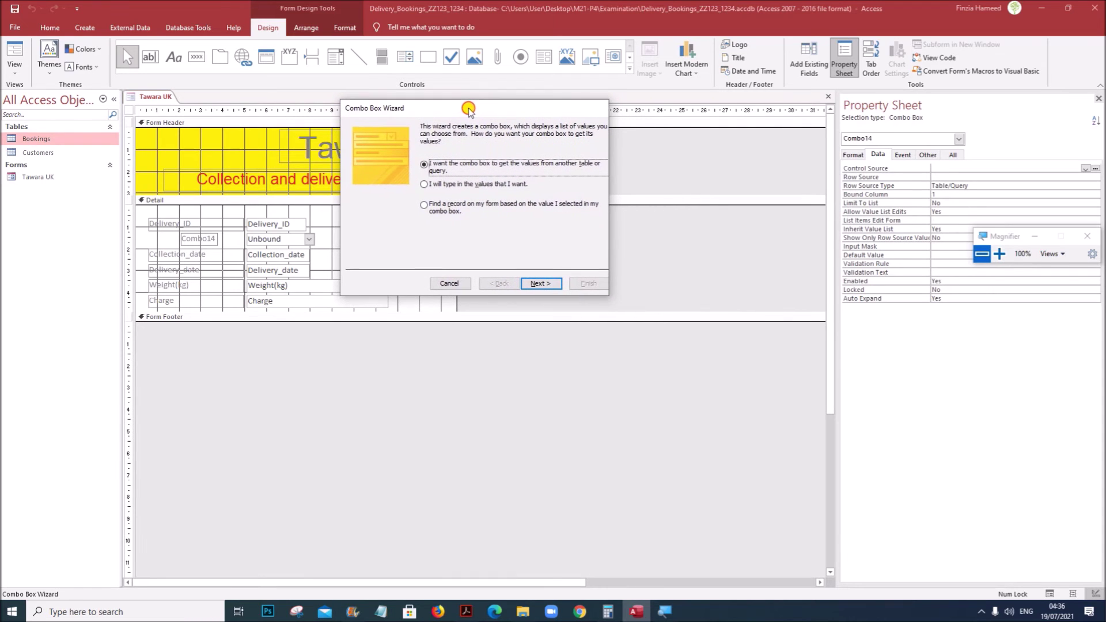
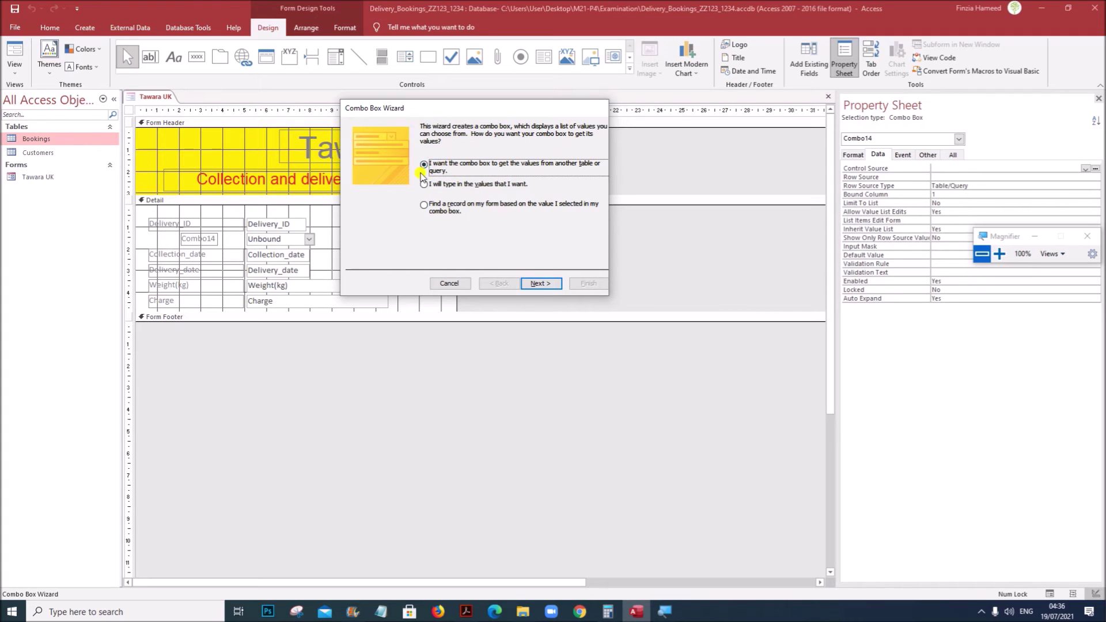
Source the combo box from the Customers table with the fields Customer_ID, GivenName and Surname, checking the required columns in the PDF.
click(541, 283)
click(464, 158)
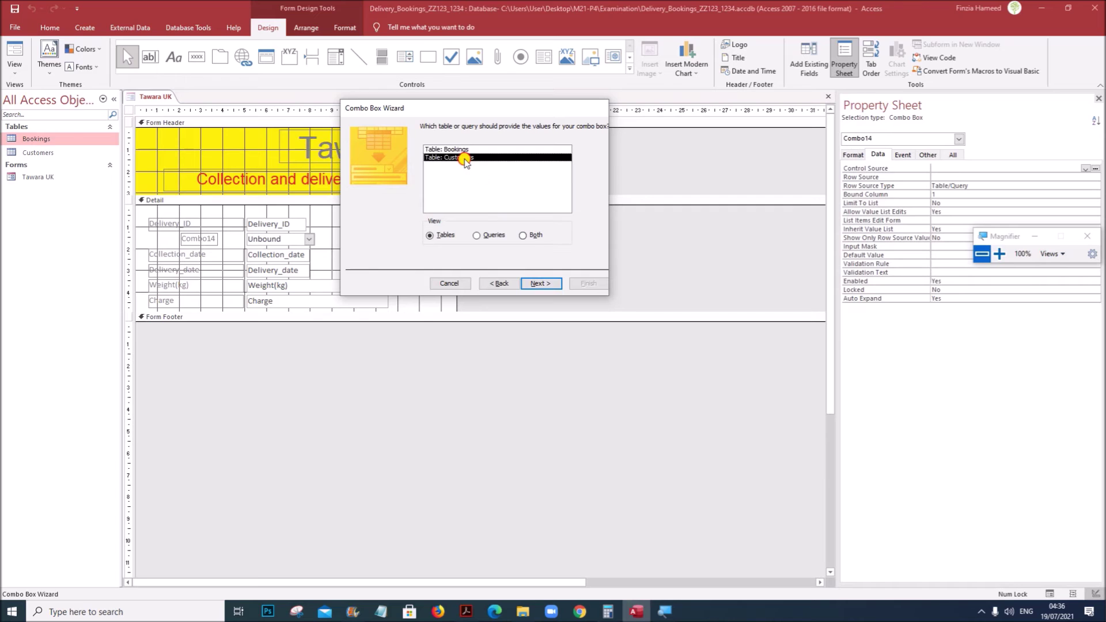
click(535, 283)
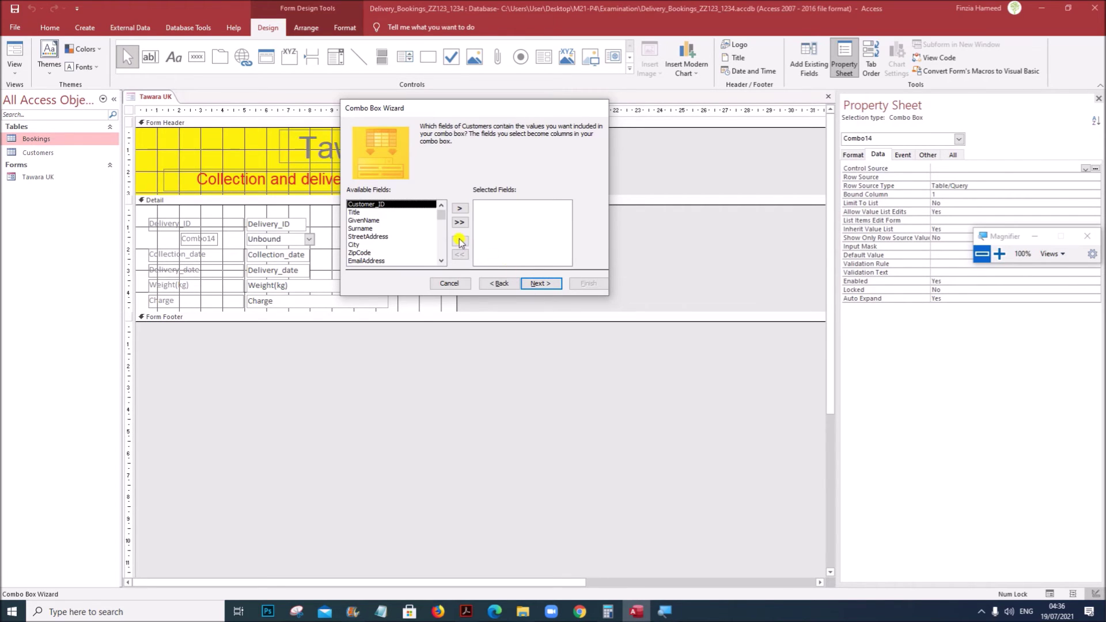
click(467, 611)
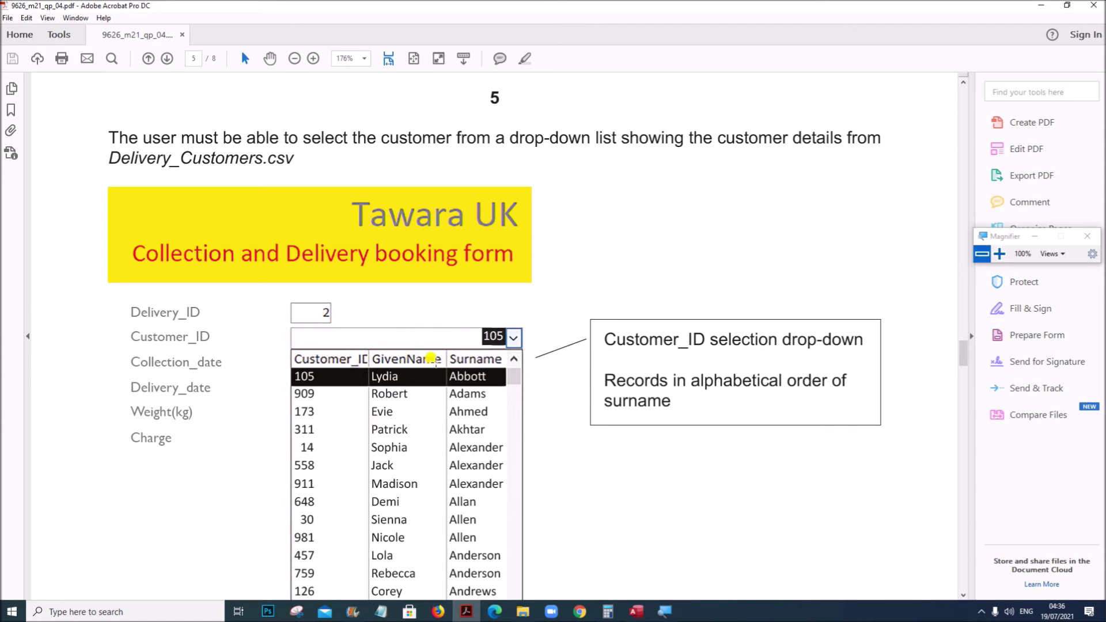
click(636, 610)
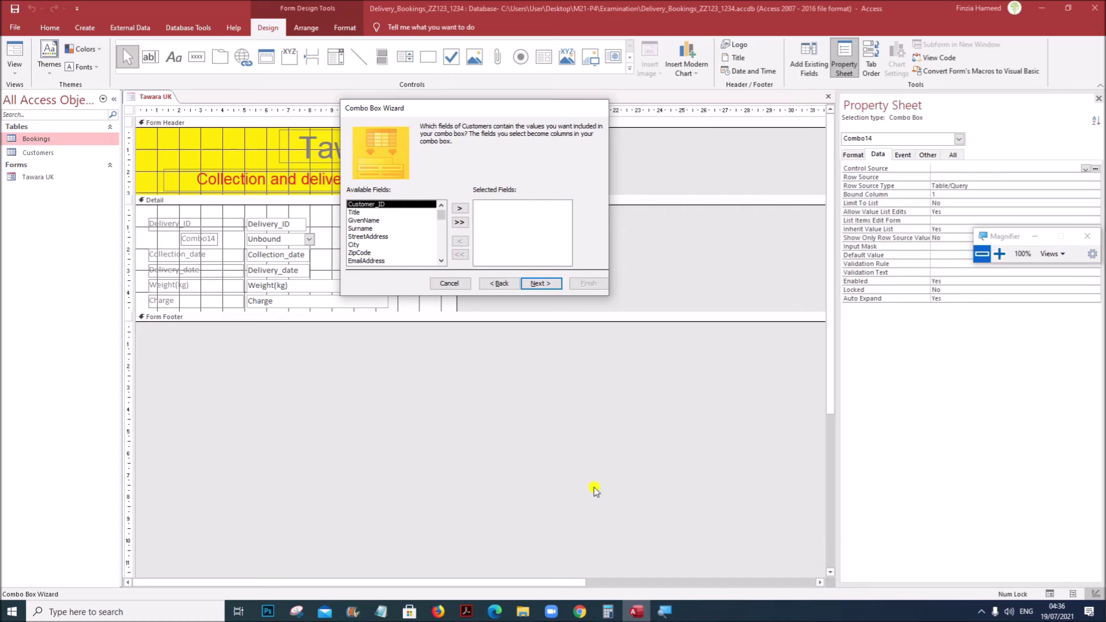
click(459, 208)
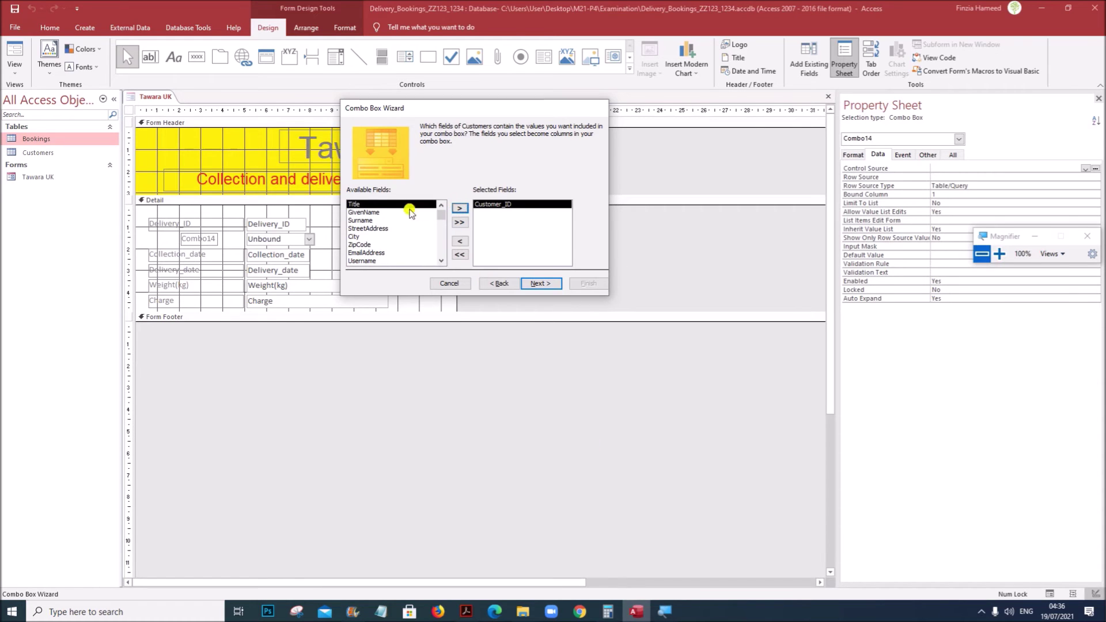
click(383, 212)
click(460, 208)
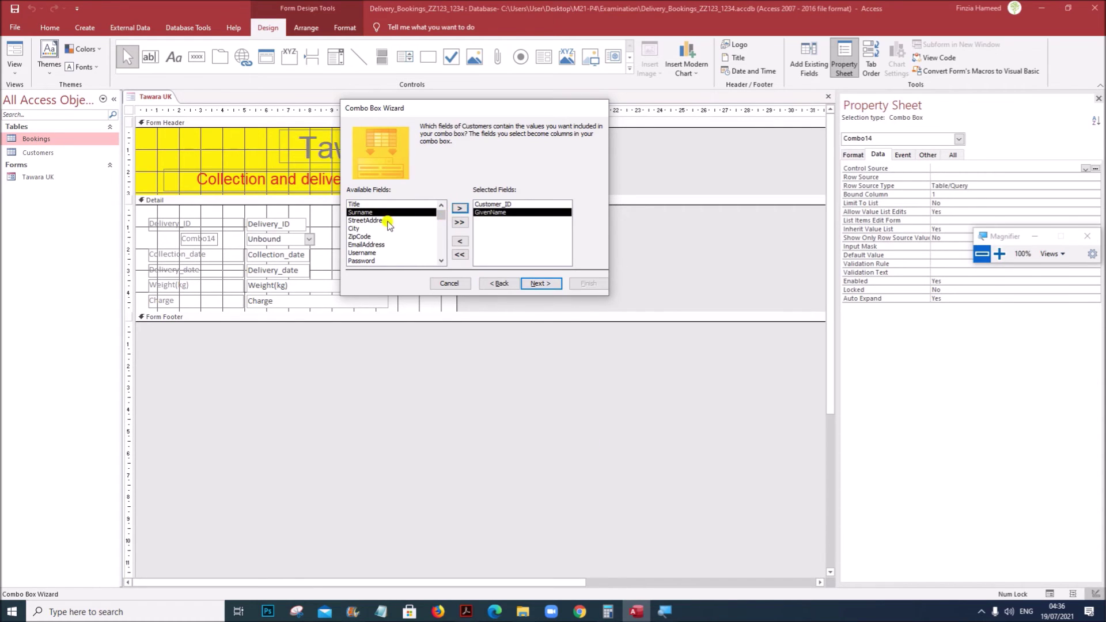
click(459, 208)
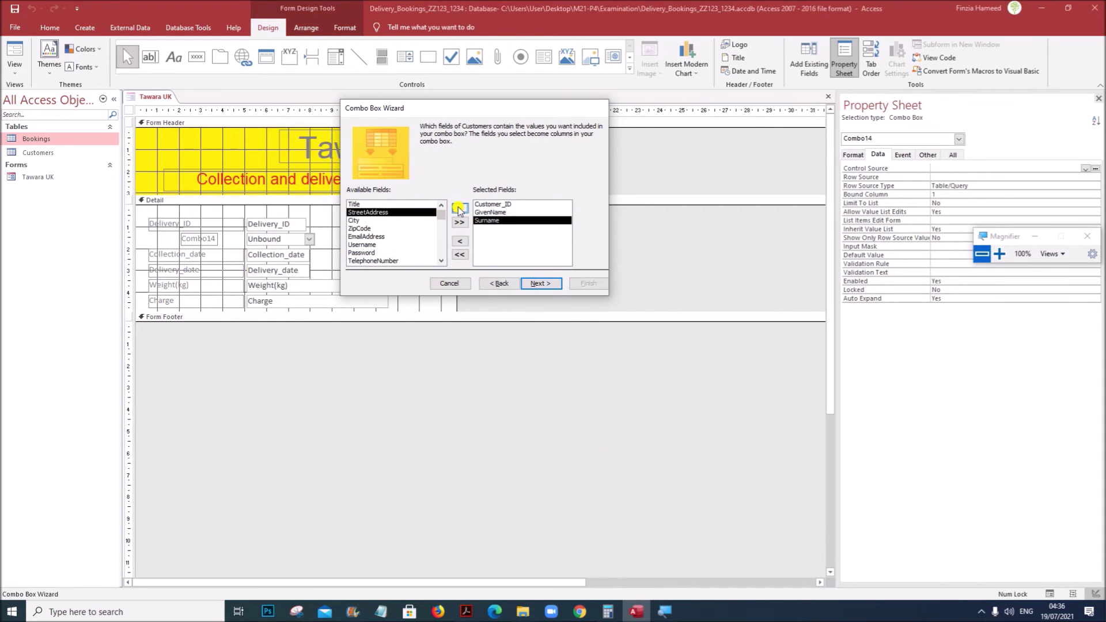
click(541, 284)
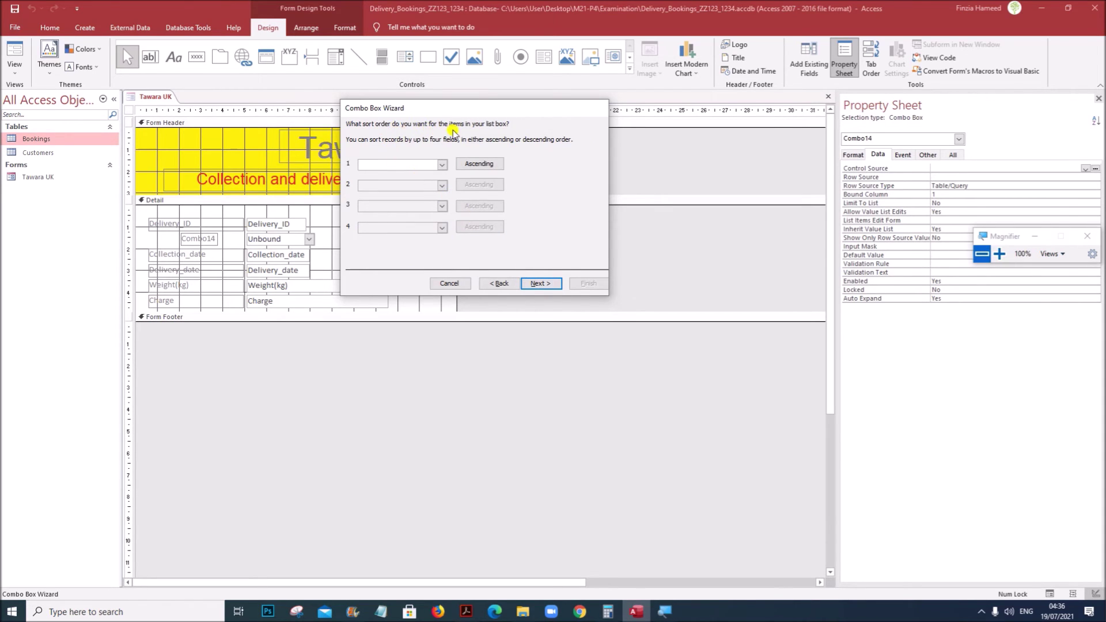
Check the required record order in the PDF and sort the combo box list by Surname ascending.
click(464, 614)
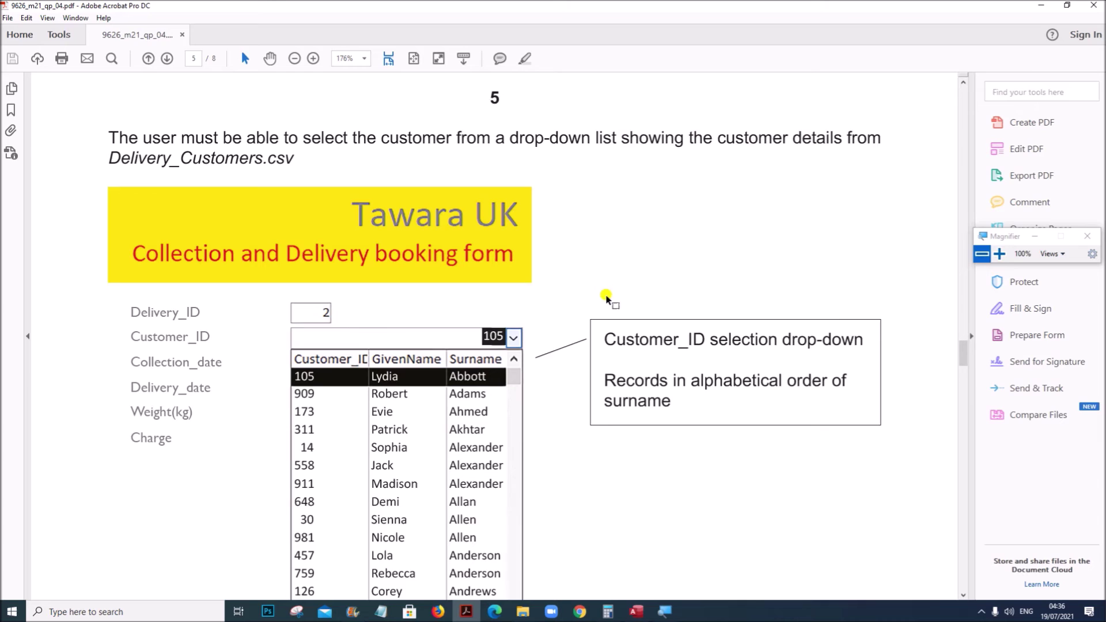
scroll(605, 288, down, 1)
drag(603, 281, 673, 347)
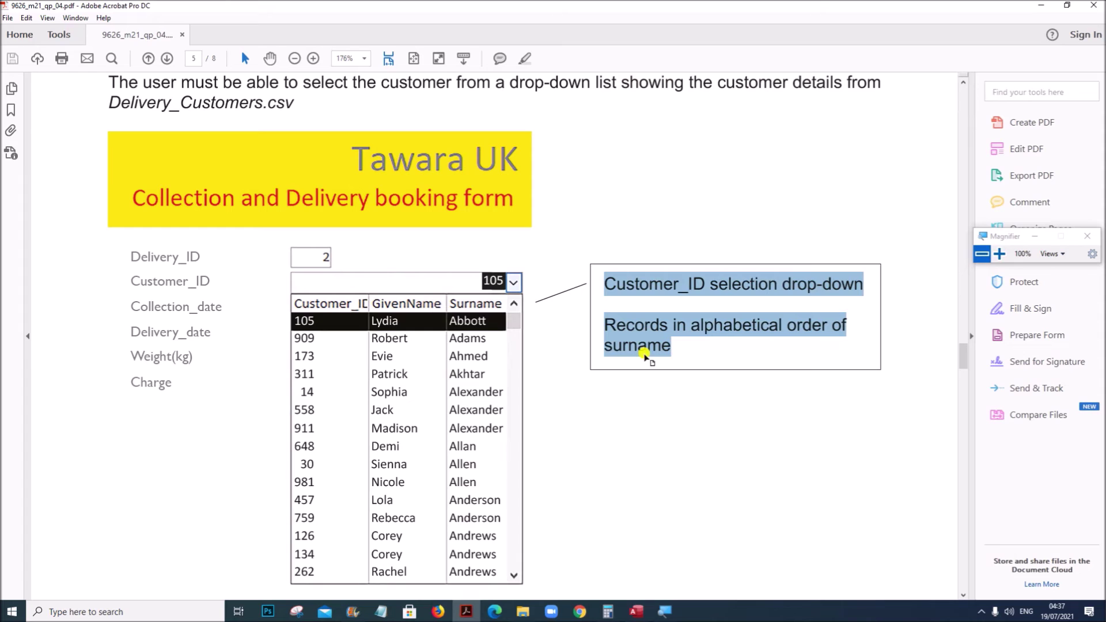
click(635, 613)
click(443, 165)
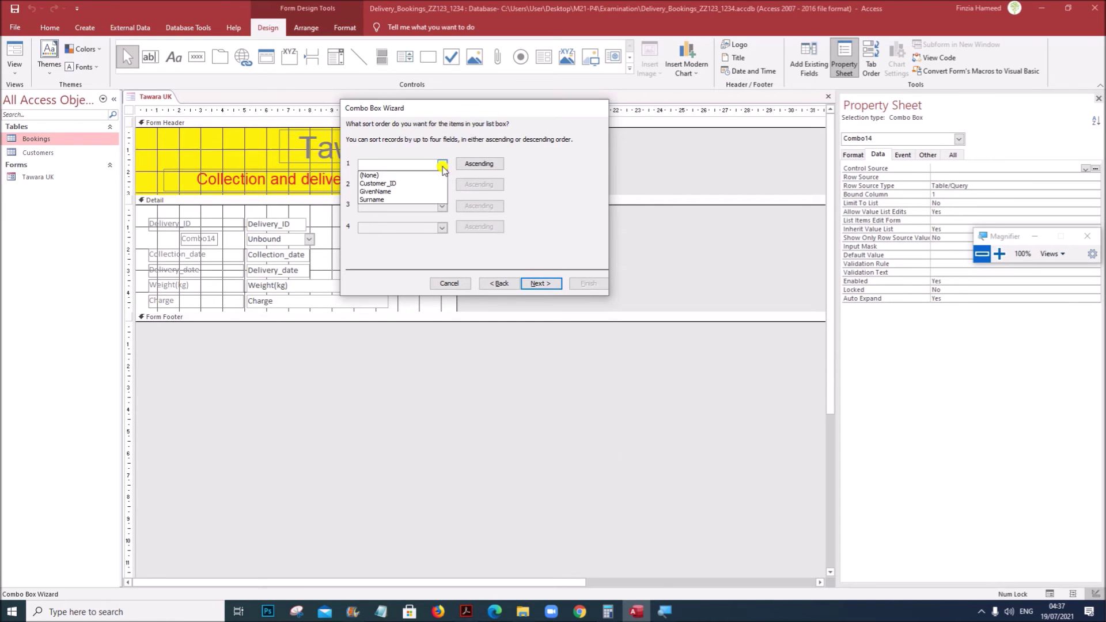
click(376, 199)
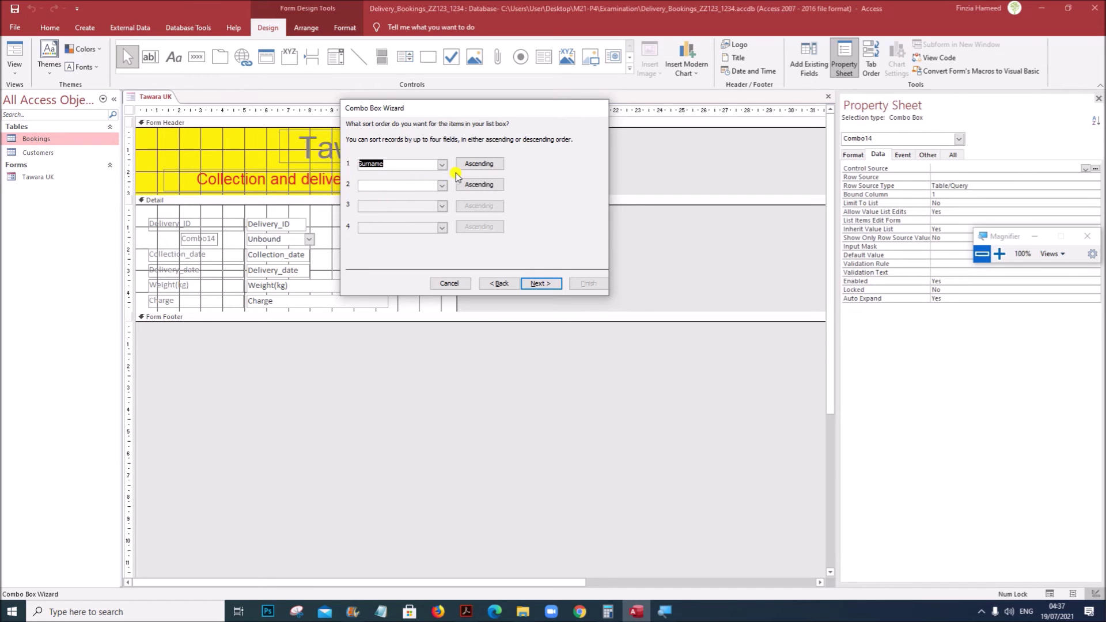
click(546, 284)
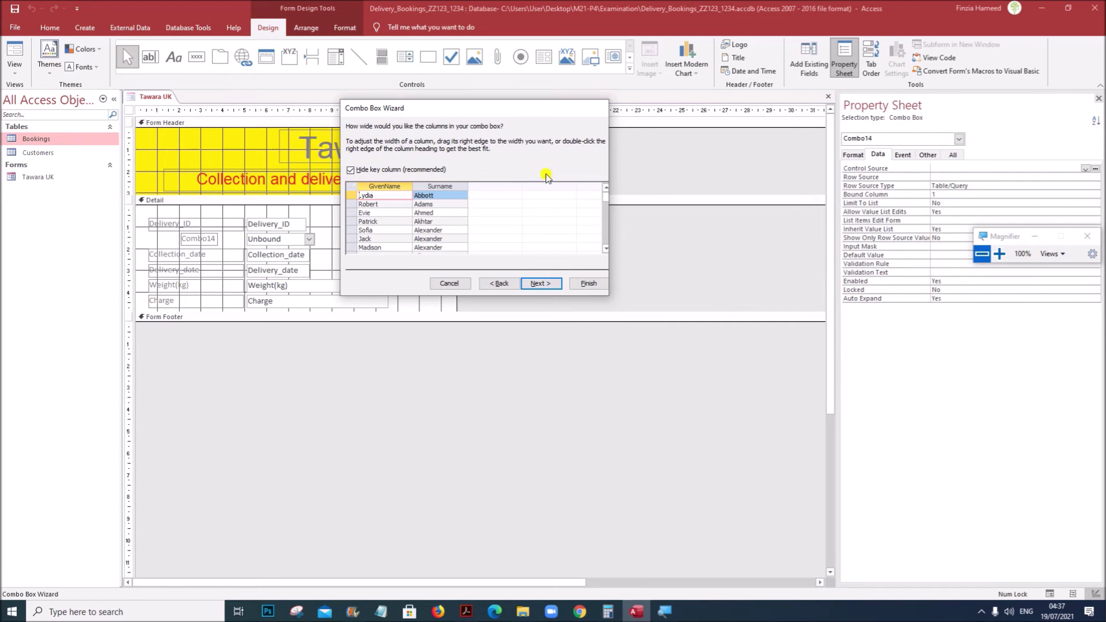
Compare the column layout with the PDF and turn off hiding of the key column so the list includes Customer_ID.
click(465, 612)
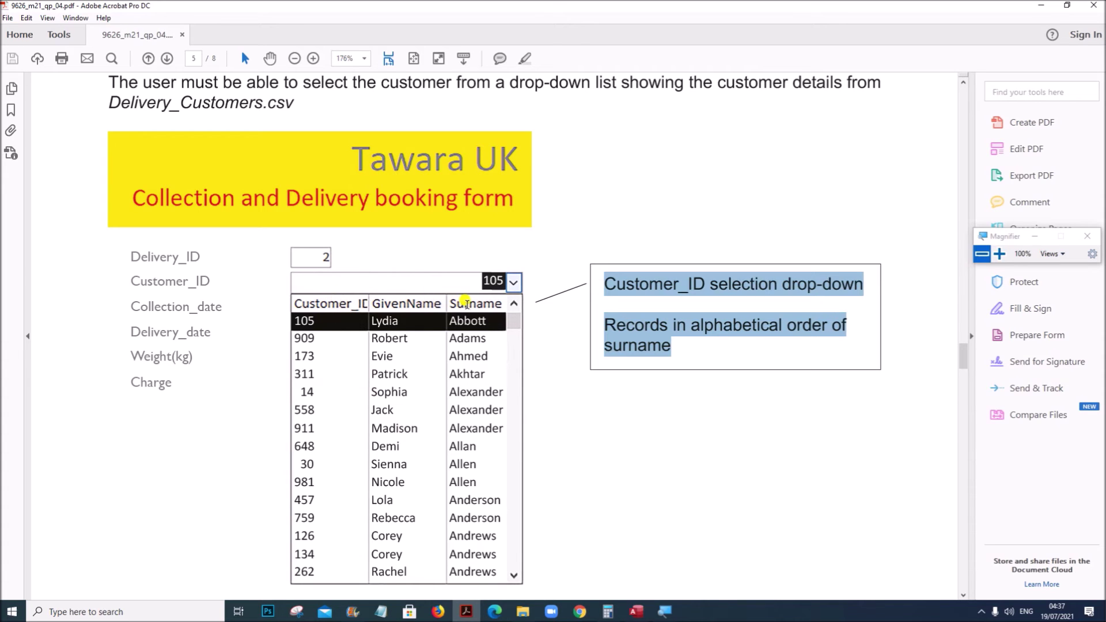
click(635, 609)
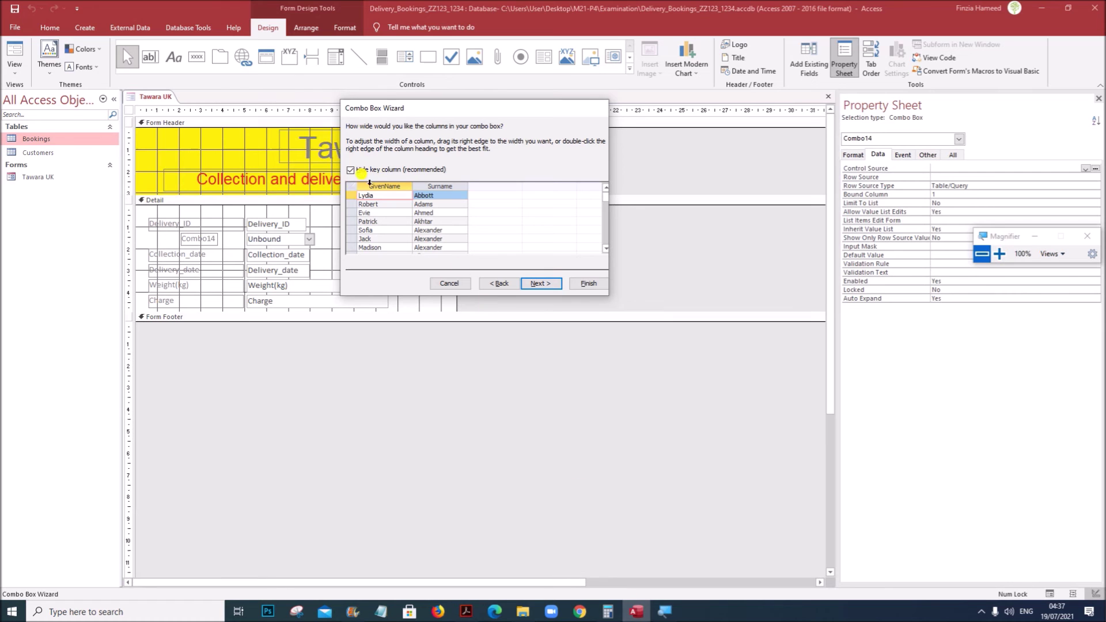
click(351, 170)
click(350, 170)
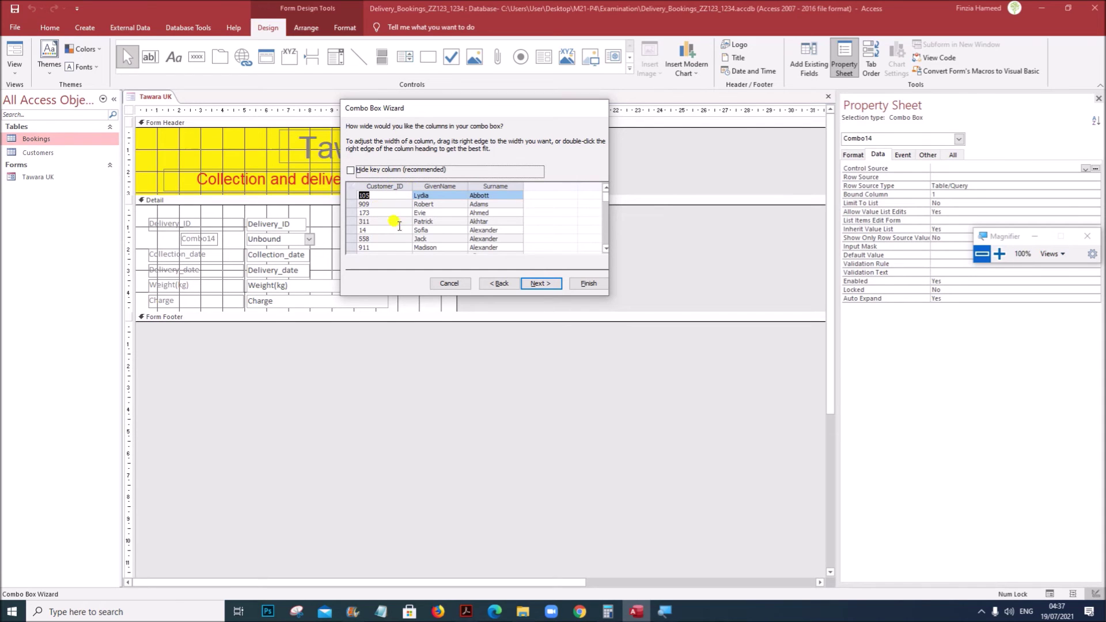
click(541, 284)
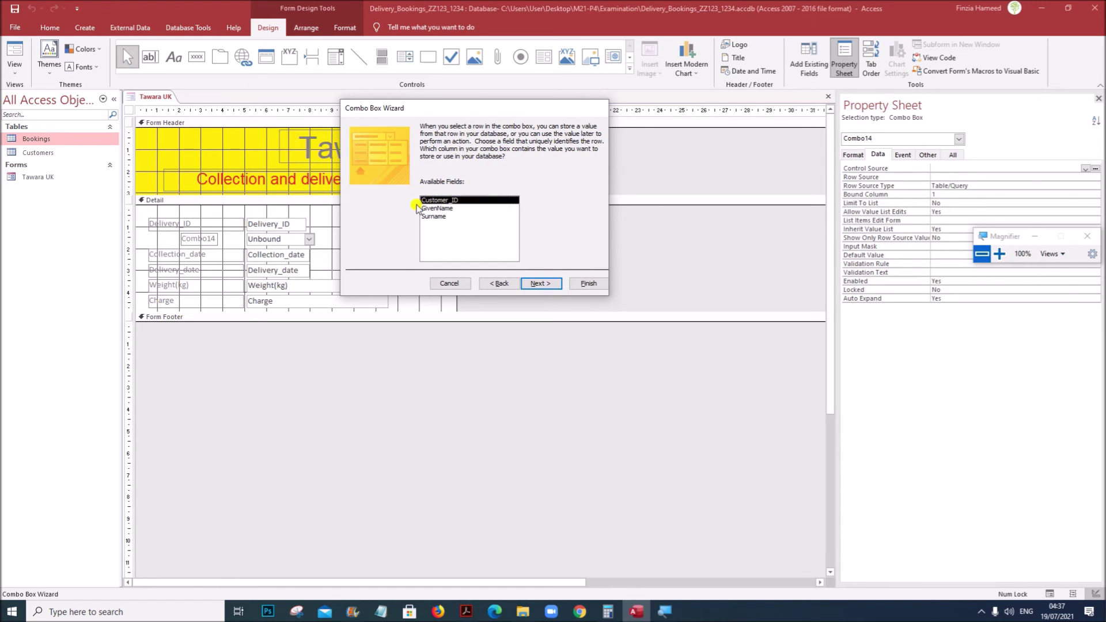
Store the combo box value in the Customer_ID field and label the combo box Customer_ID.
click(540, 284)
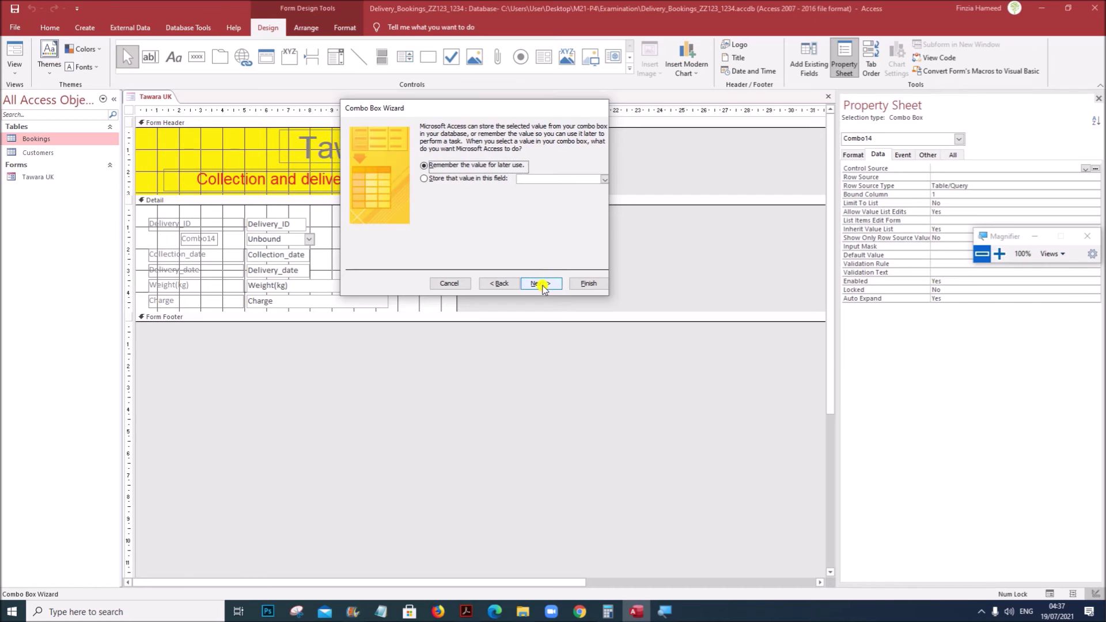
click(432, 179)
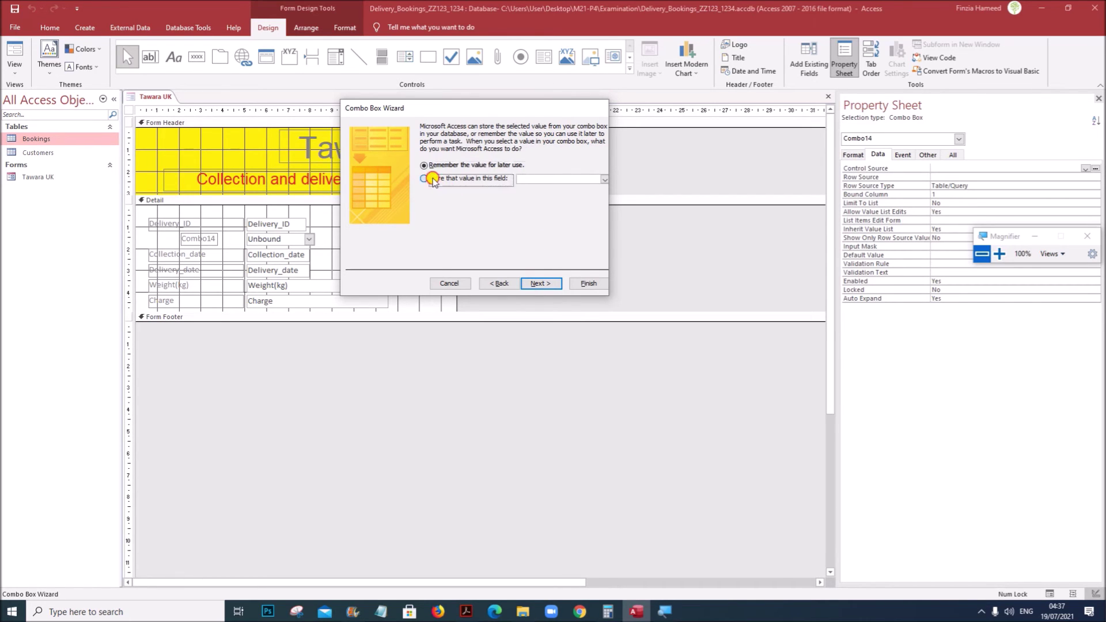
click(604, 180)
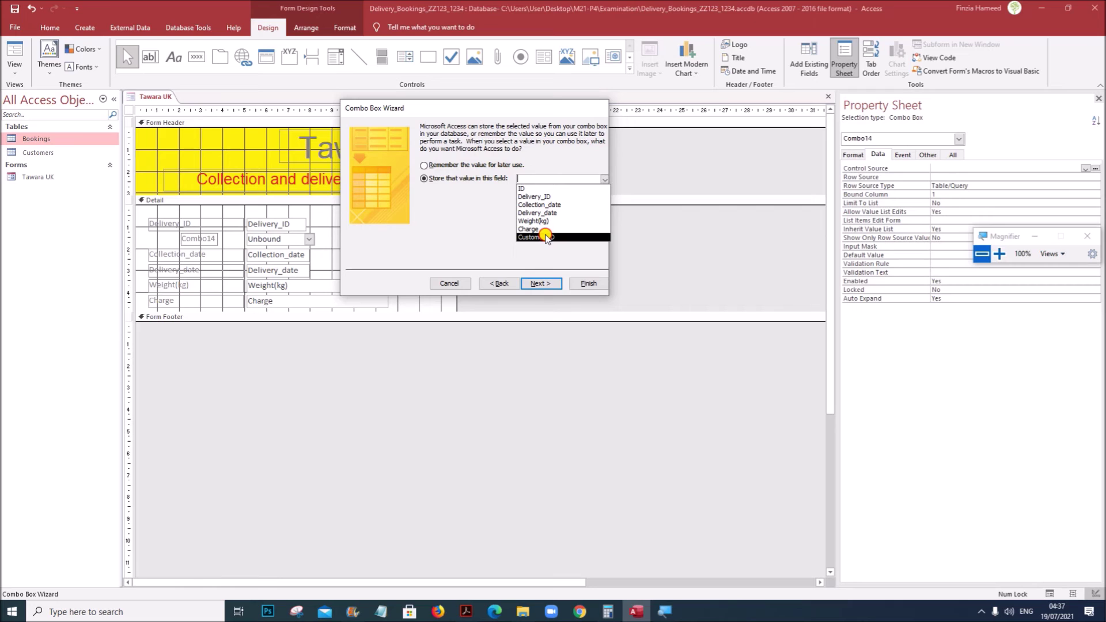
click(546, 237)
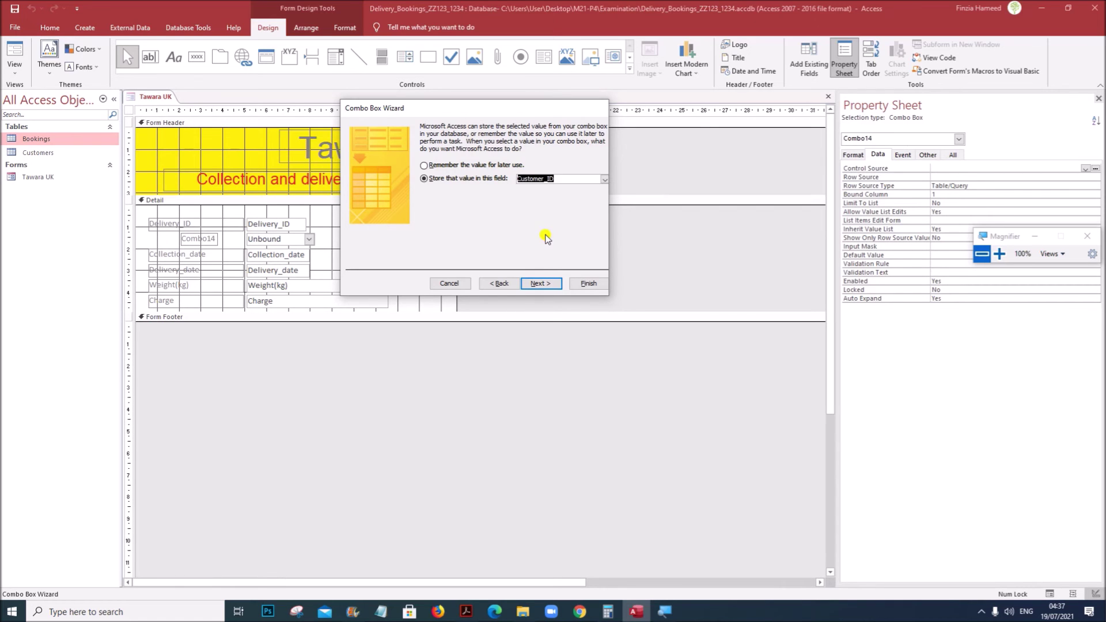
click(539, 283)
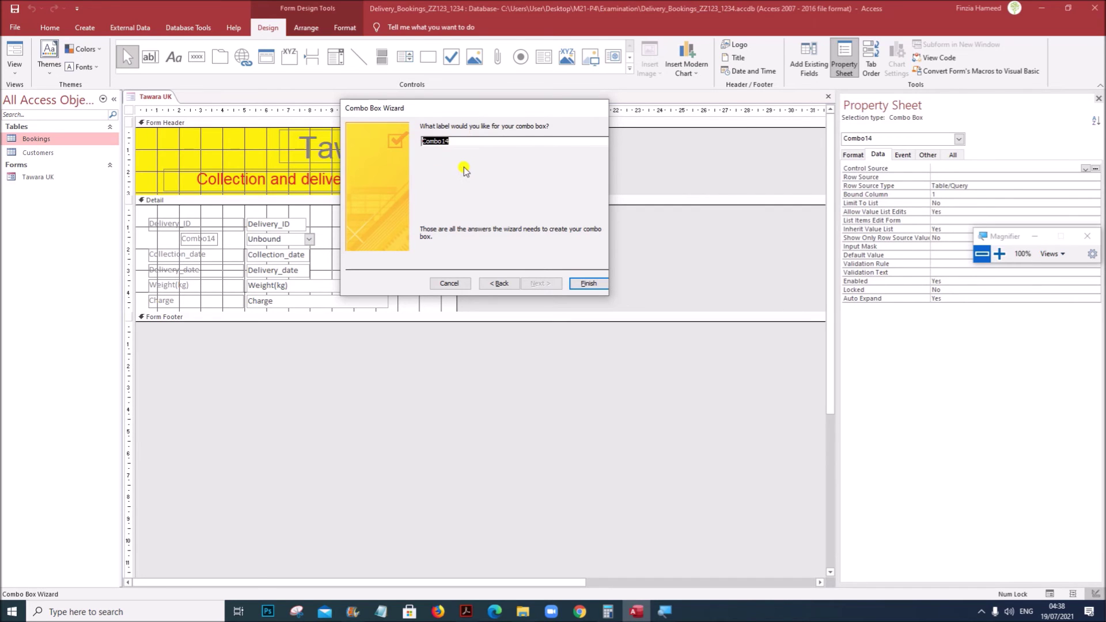
text(Customer_ID)
click(598, 284)
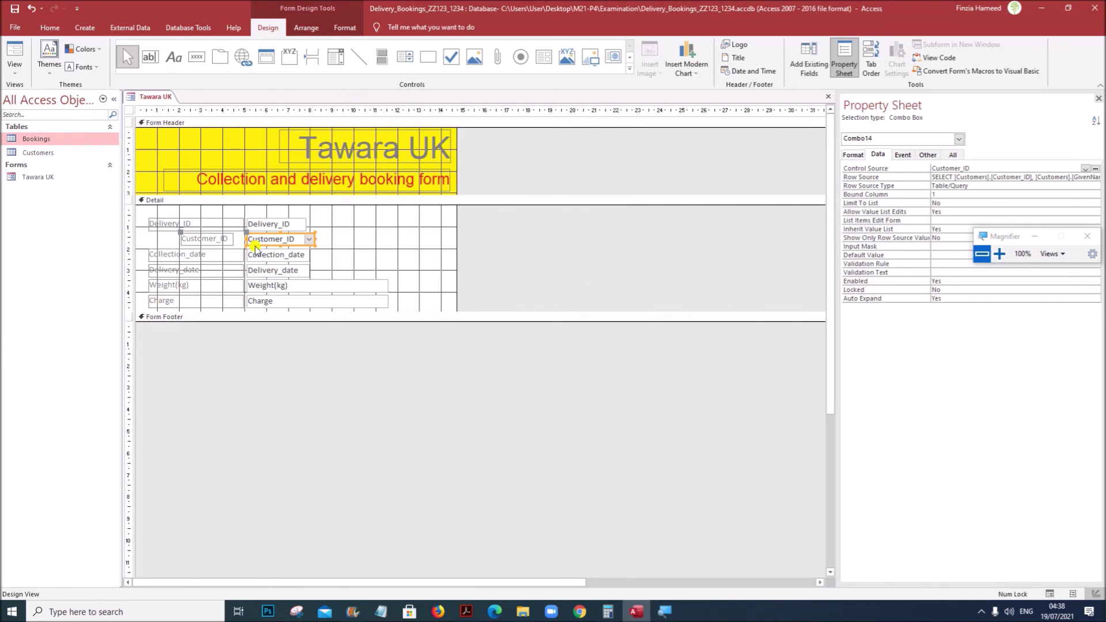
Align the Customer_ID label with the left edge of the other labels and widen its combo box to about 7.7 cm.
click(341, 245)
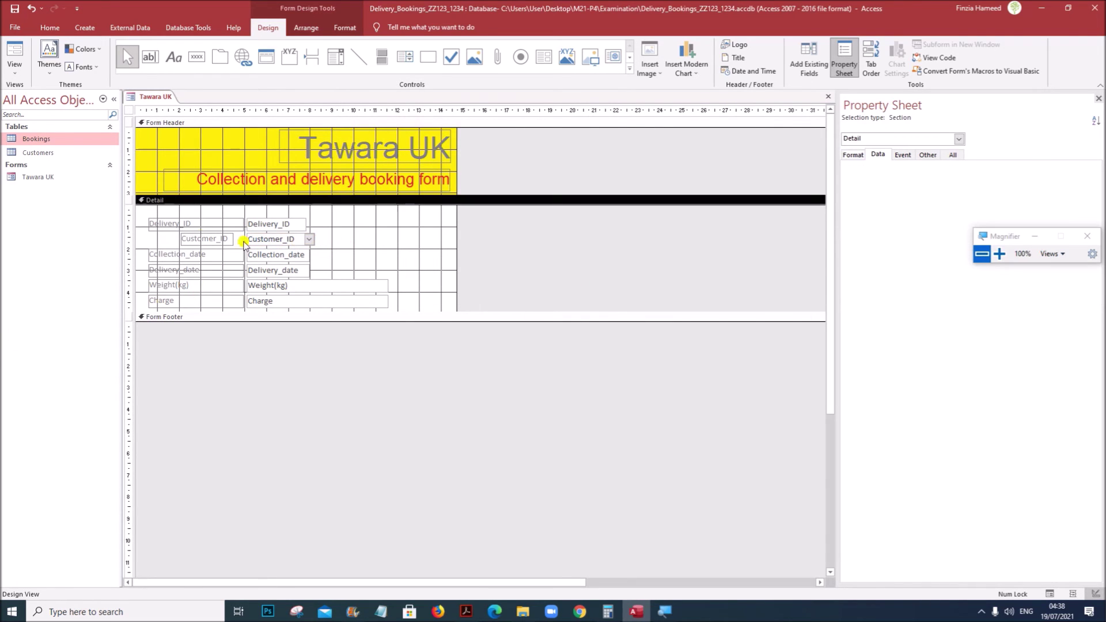
click(193, 238)
drag(181, 235, 149, 232)
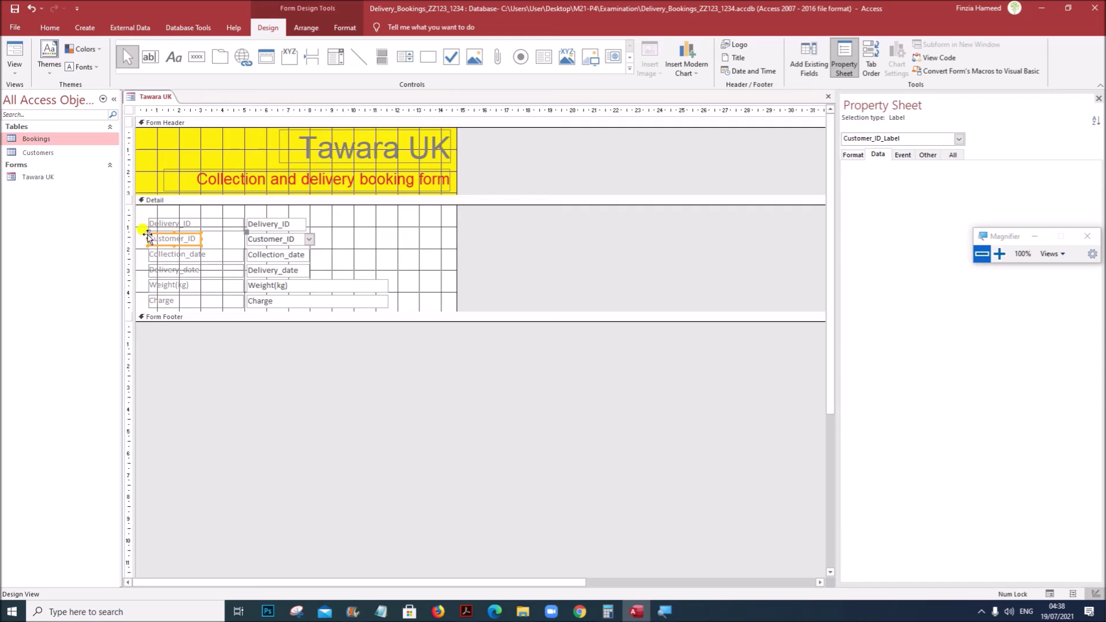
click(286, 243)
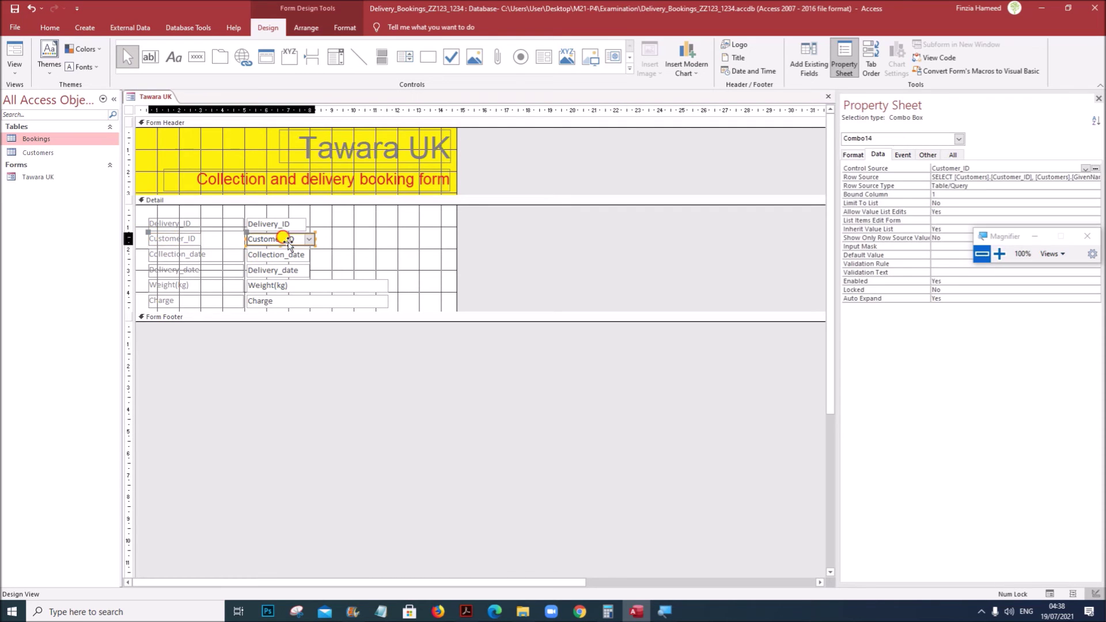
drag(312, 238, 412, 238)
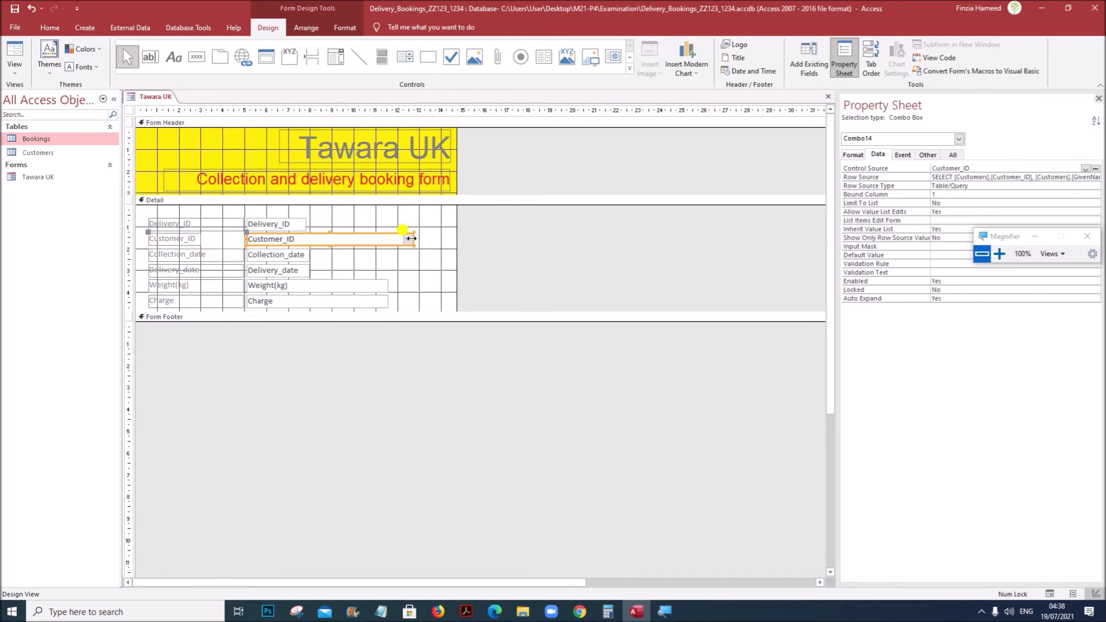
Check the field widths in the PDF form and narrow the Weight(kg) and Charge boxes to match the date boxes, about 2.9 cm.
click(466, 611)
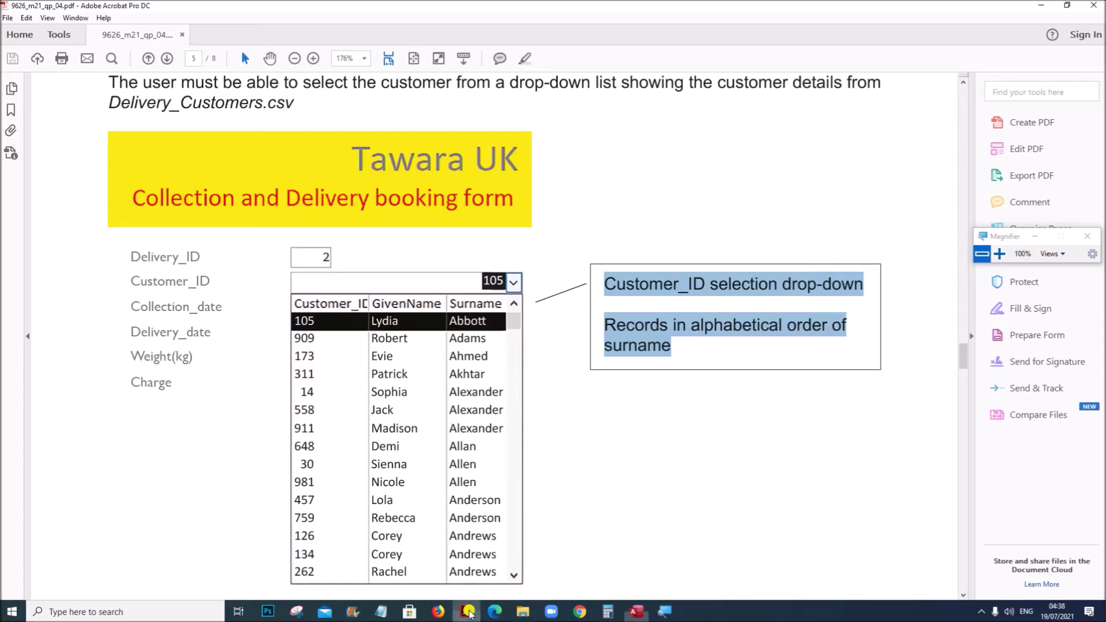
scroll(459, 470, up, 10)
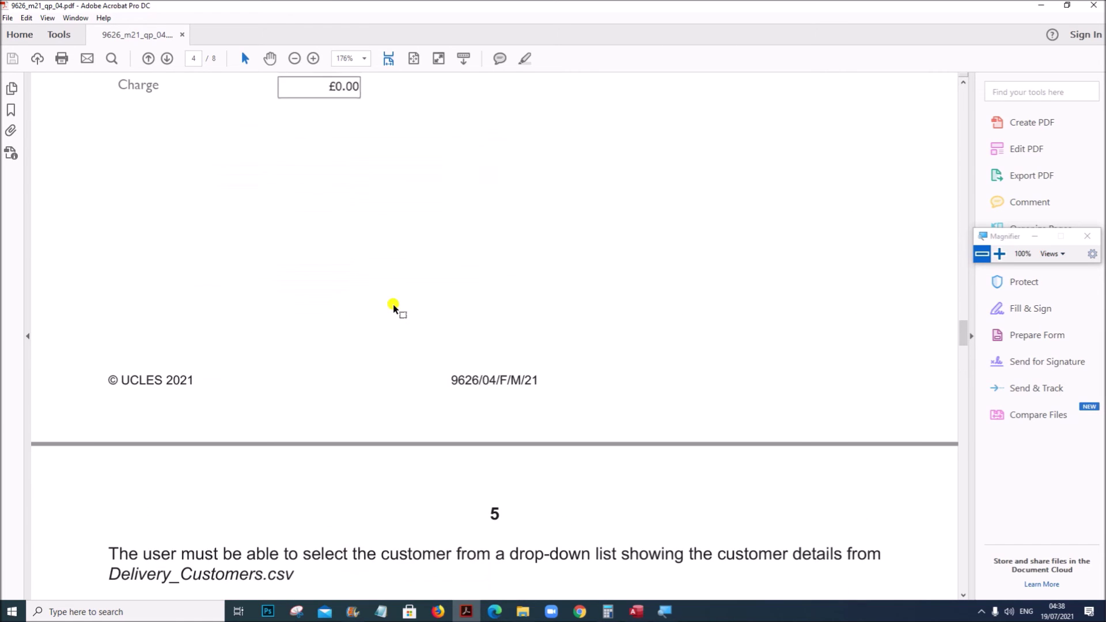
scroll(393, 304, down, 2)
scroll(393, 305, up, 2)
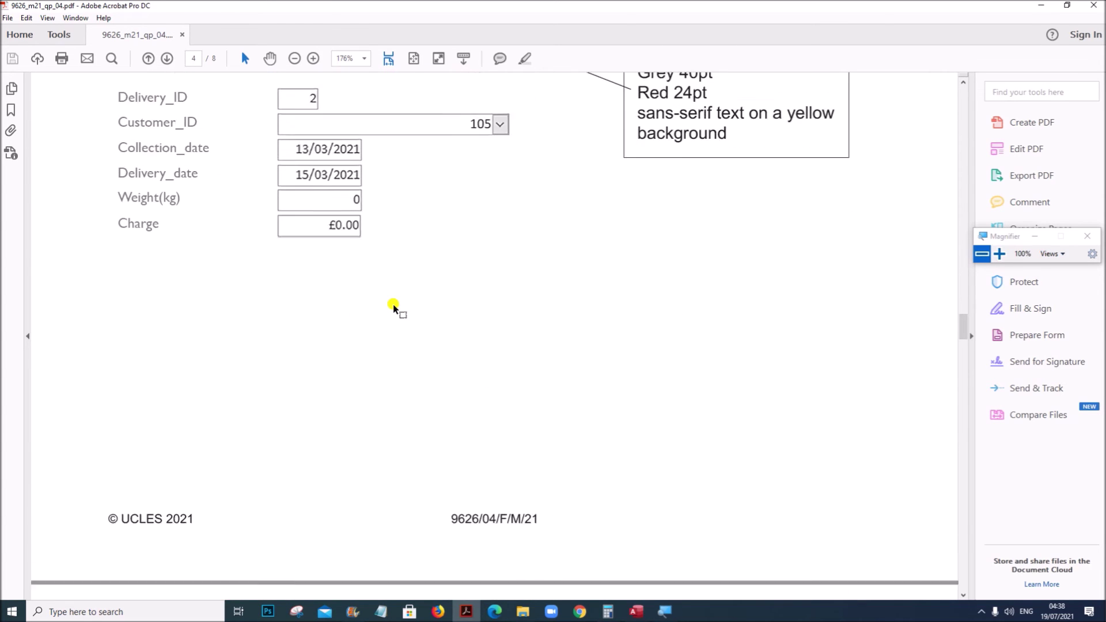
mouse_move(637, 612)
click(637, 558)
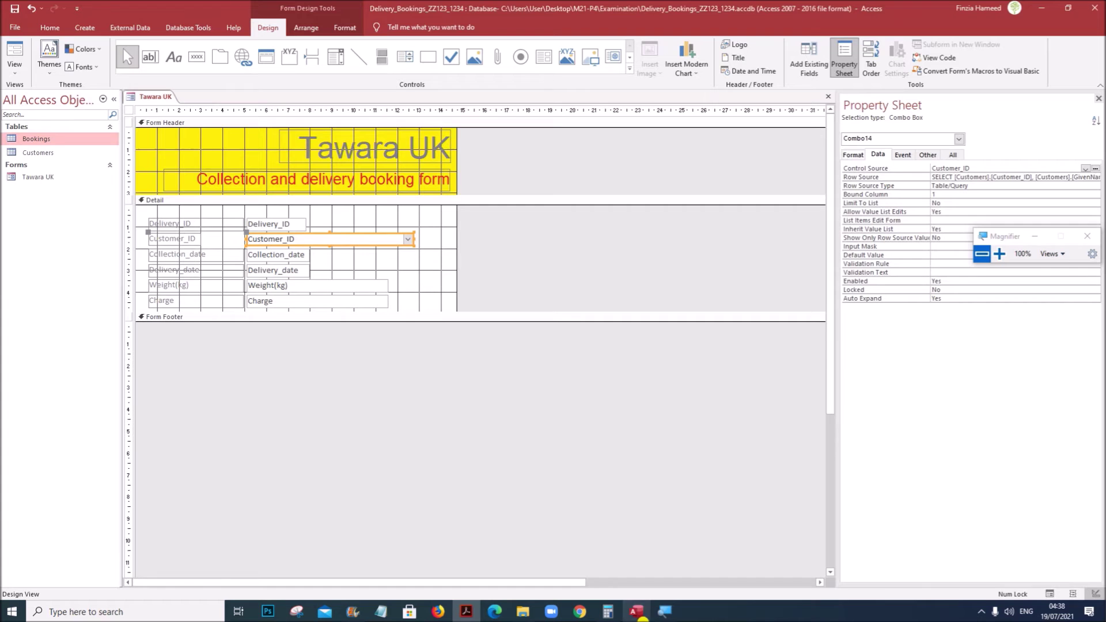
click(319, 284)
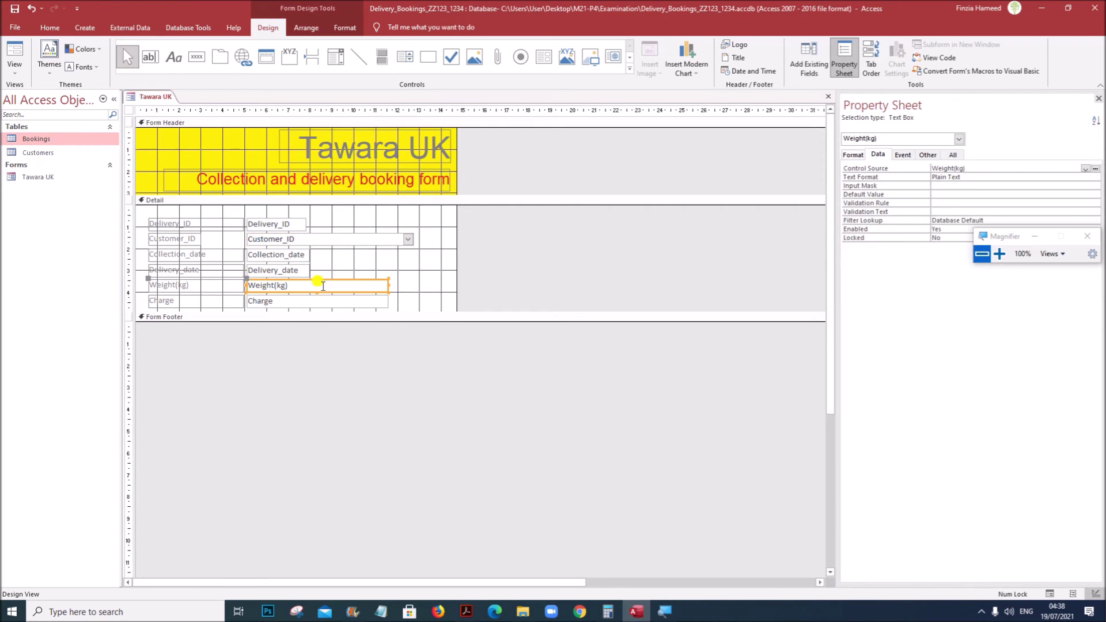
shift+click(379, 305)
drag(388, 285, 309, 283)
Narrow the Delivery_ID text box to about 1.2 cm.
click(272, 222)
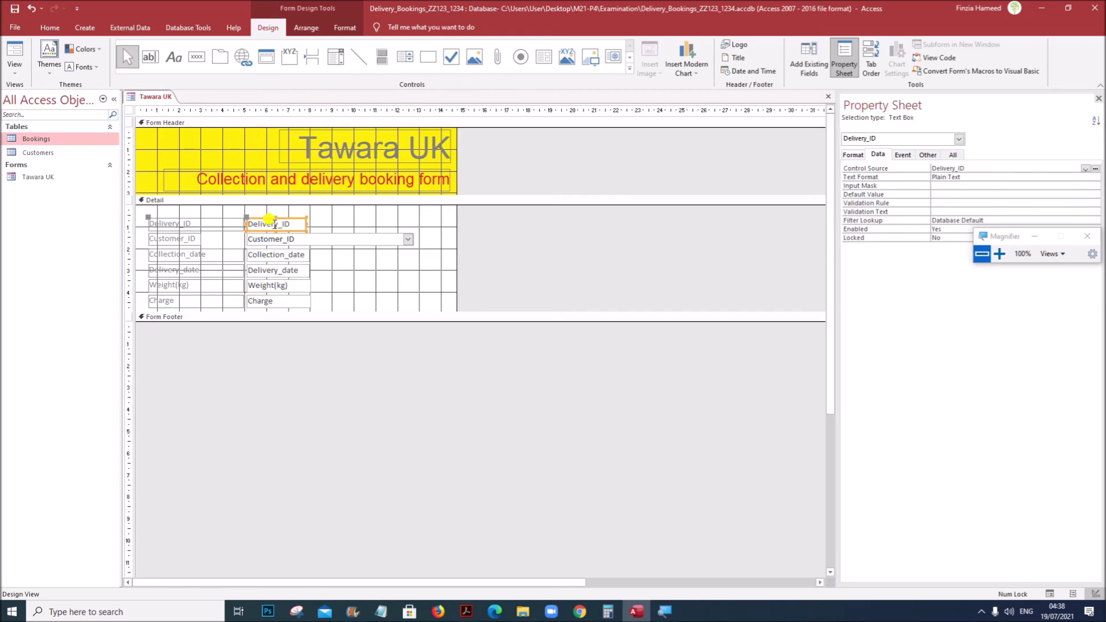
click(272, 224)
key(BackSpace)
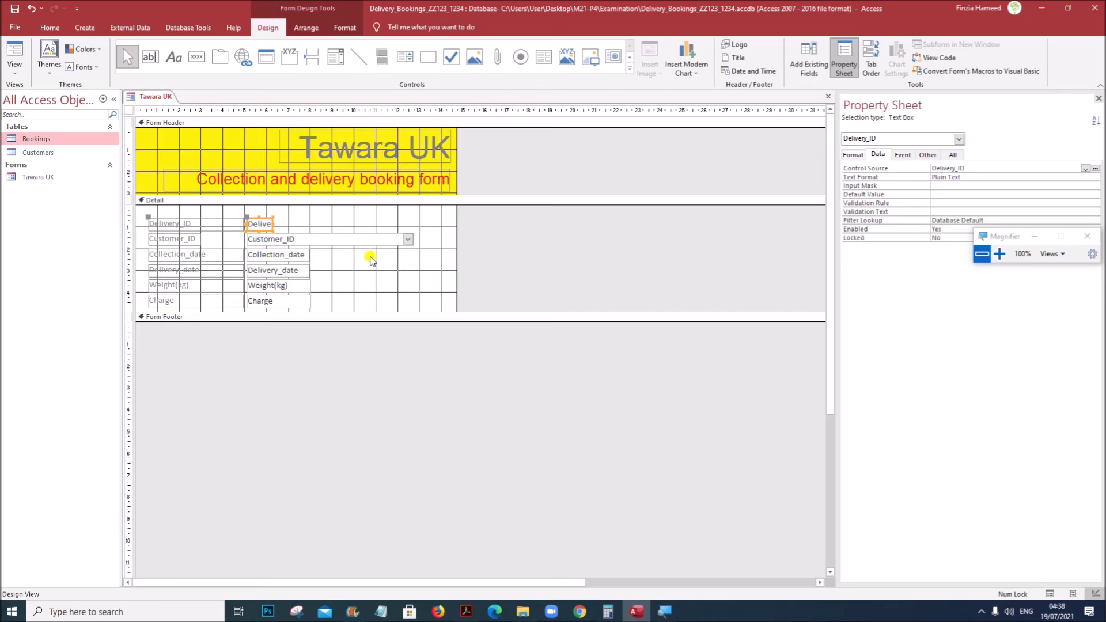
click(377, 277)
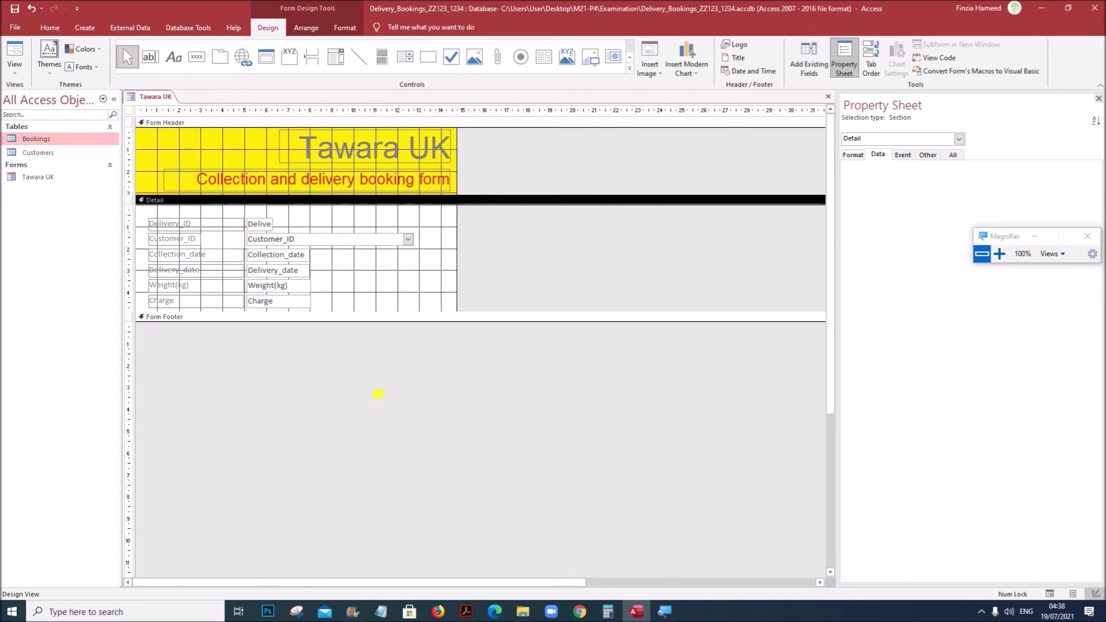
Review the customer drop-down requirements and its sample list in the question paper PDF.
click(466, 612)
scroll(438, 422, down, 3)
scroll(438, 423, down, 5)
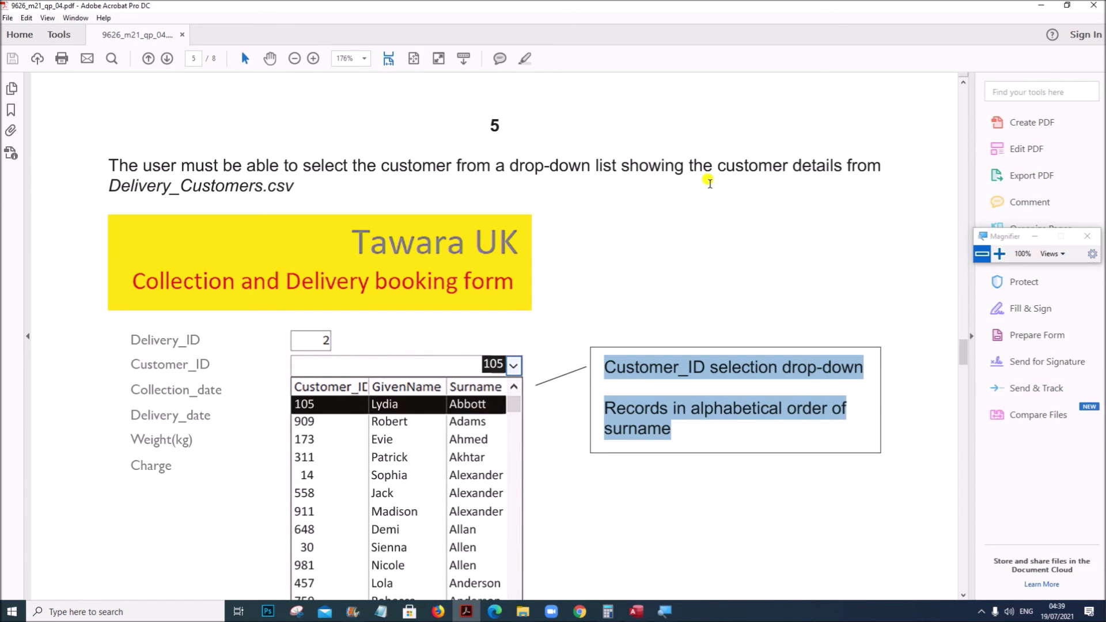
scroll(641, 265, down, 3)
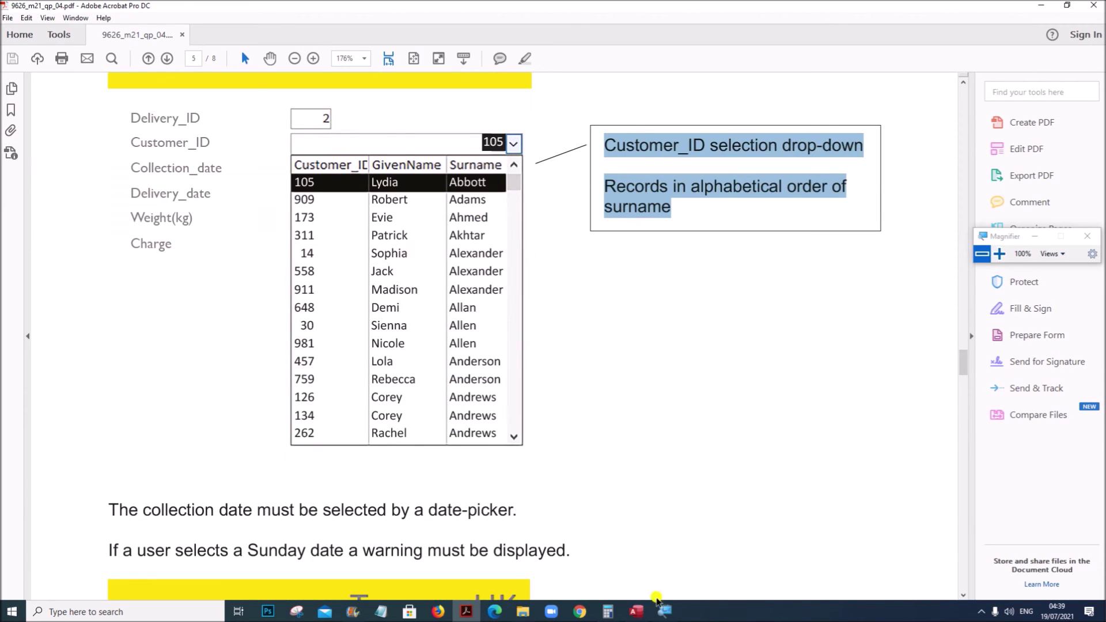
Return to Access, show the Tawara UK form in Form View and inspect the Customer_ID drop-down's columns and order.
click(635, 614)
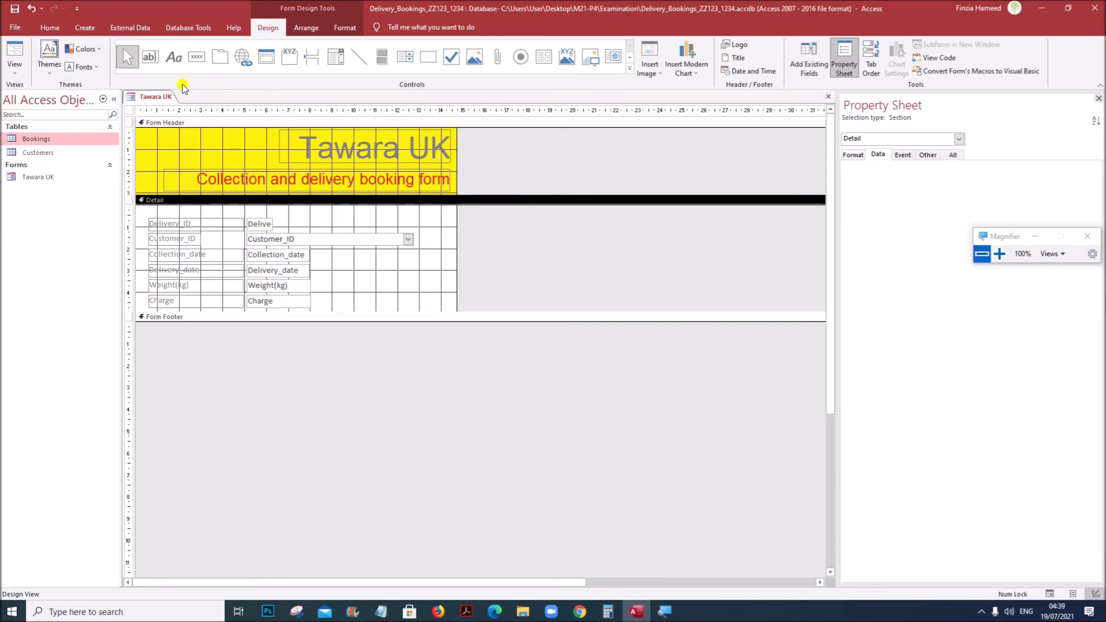
right_click(154, 96)
click(185, 145)
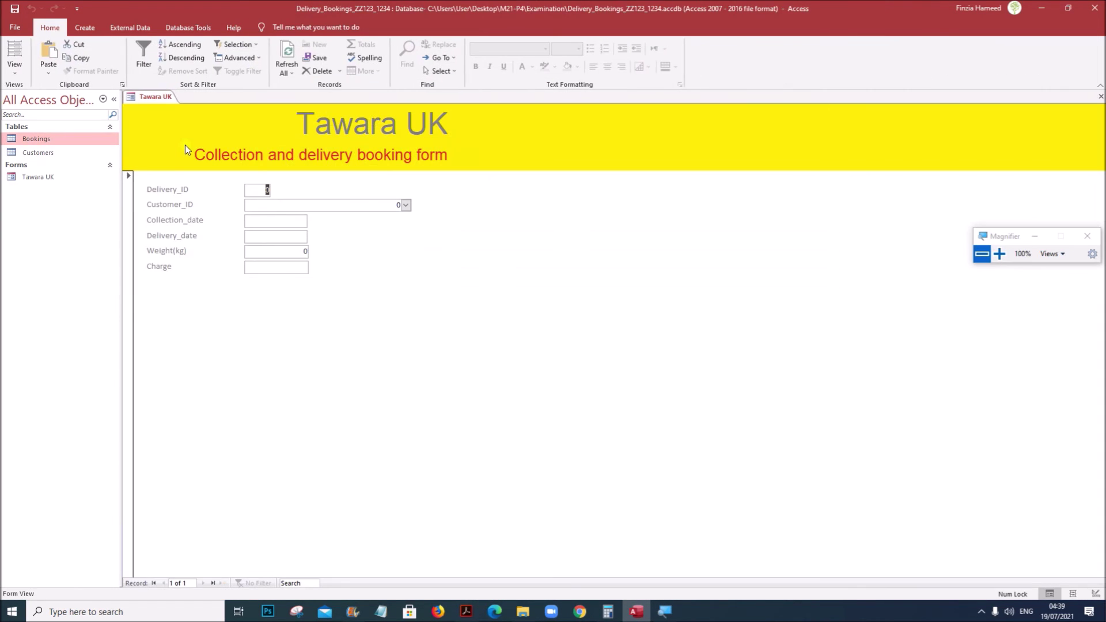
click(406, 205)
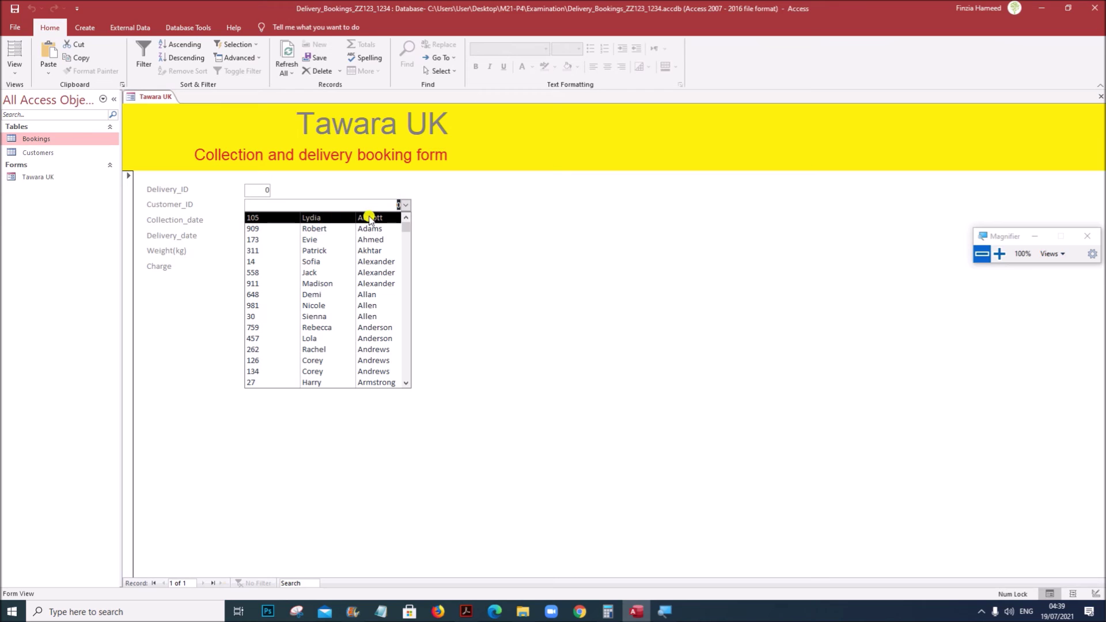
click(143, 99)
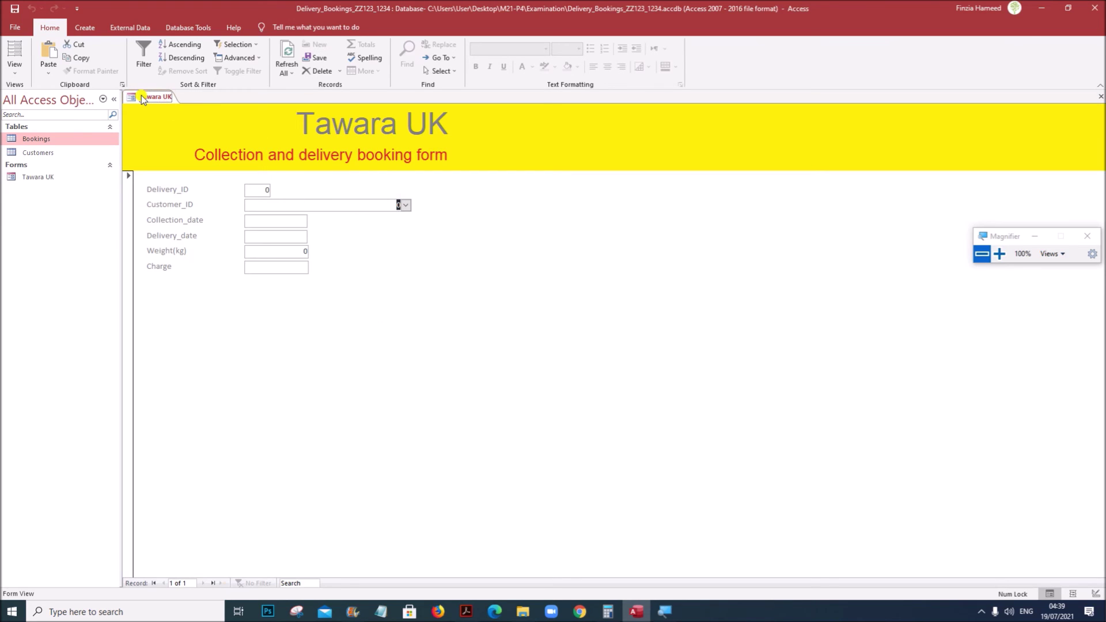
right_click(143, 99)
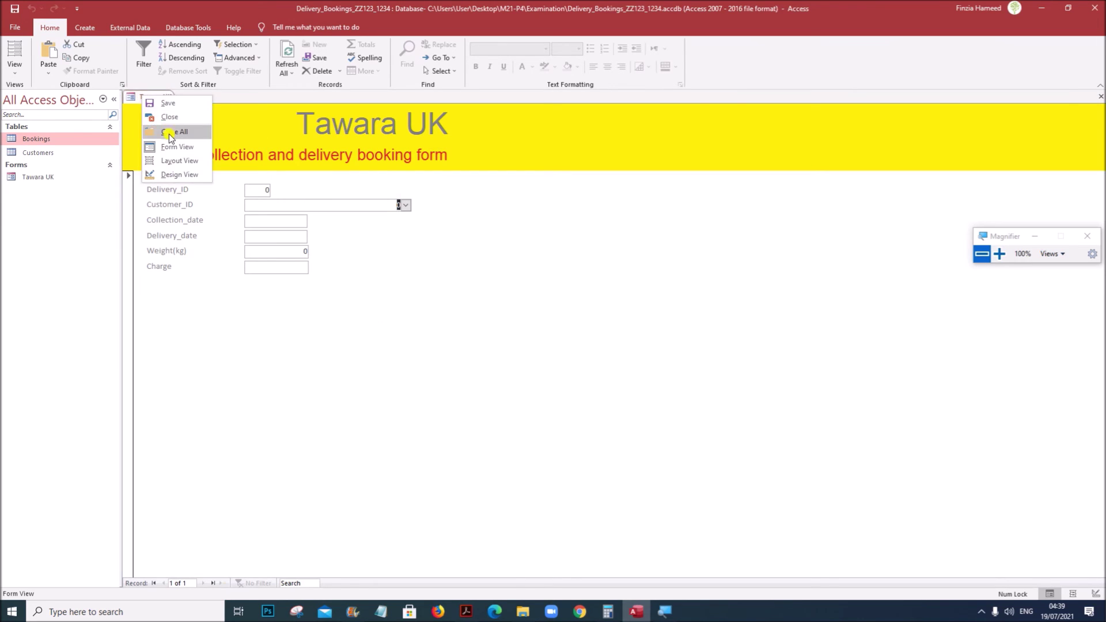
Read the PDF's requirements for the collection date picker and the Sunday warning, including the sample message.
click(461, 614)
scroll(427, 449, down, 5)
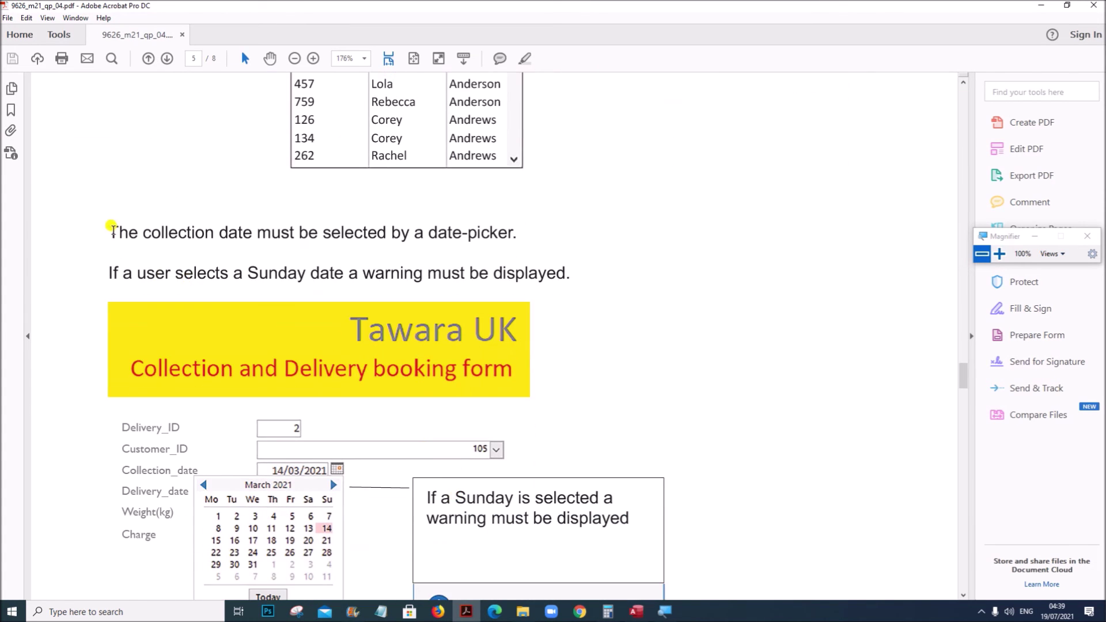
drag(111, 227, 515, 225)
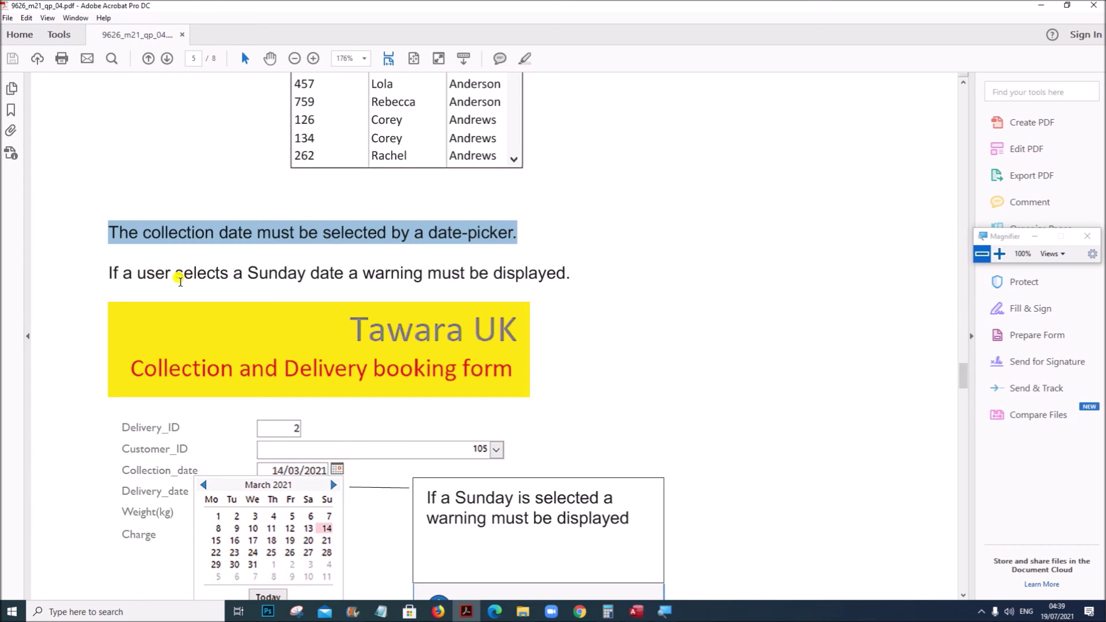
click(247, 272)
drag(247, 272, 570, 277)
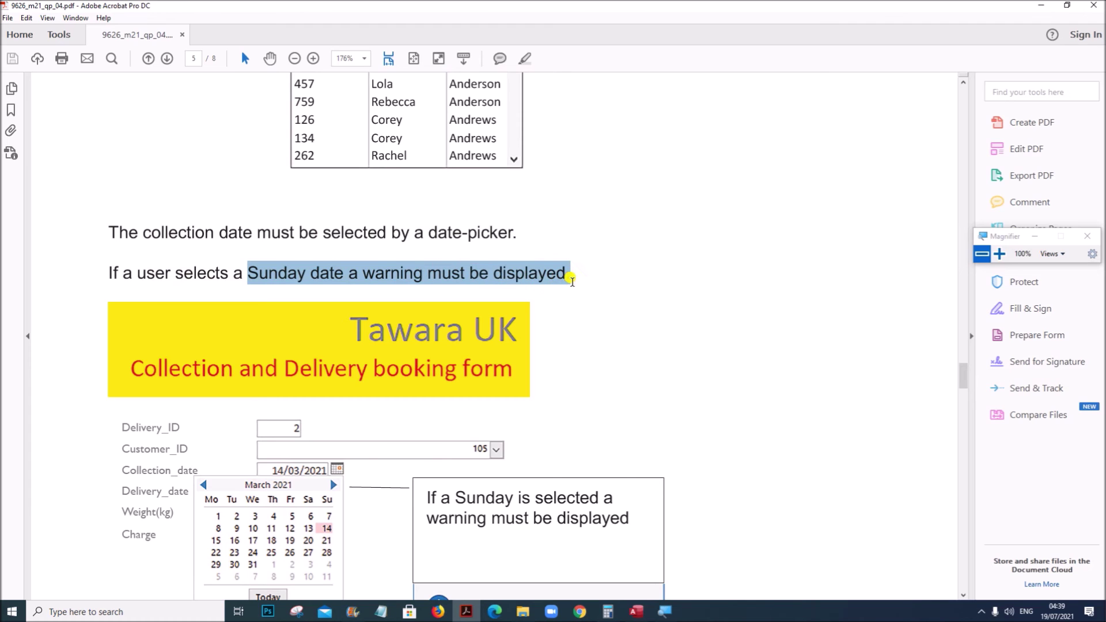
scroll(574, 283, down, 5)
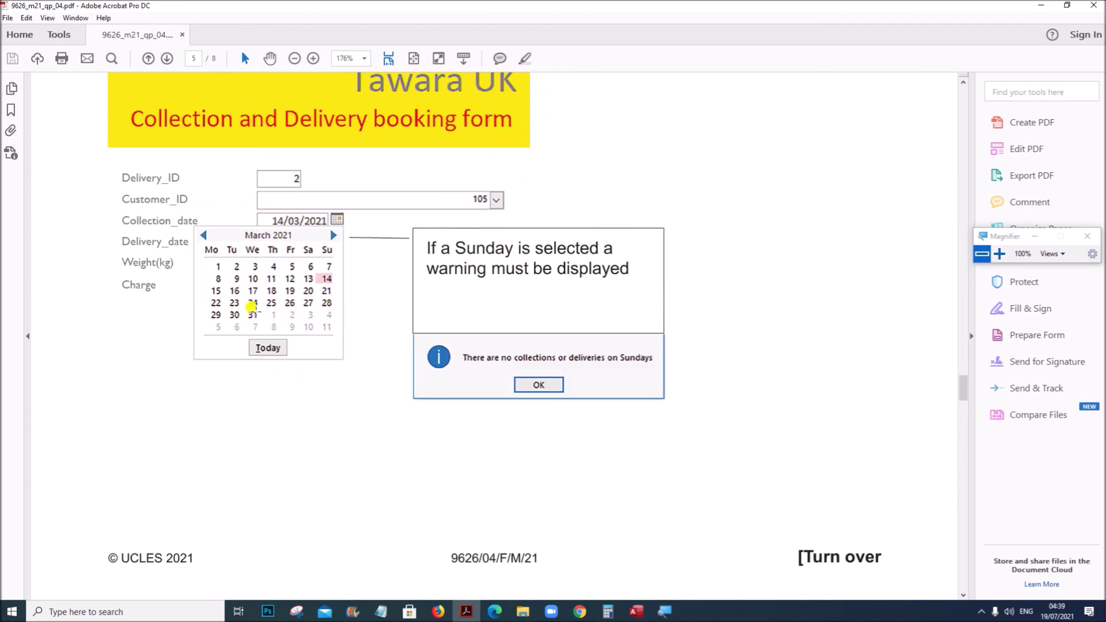
Check the Collection_date field's date picker in the Access form, and reread the Sunday warning note in the PDF.
click(634, 612)
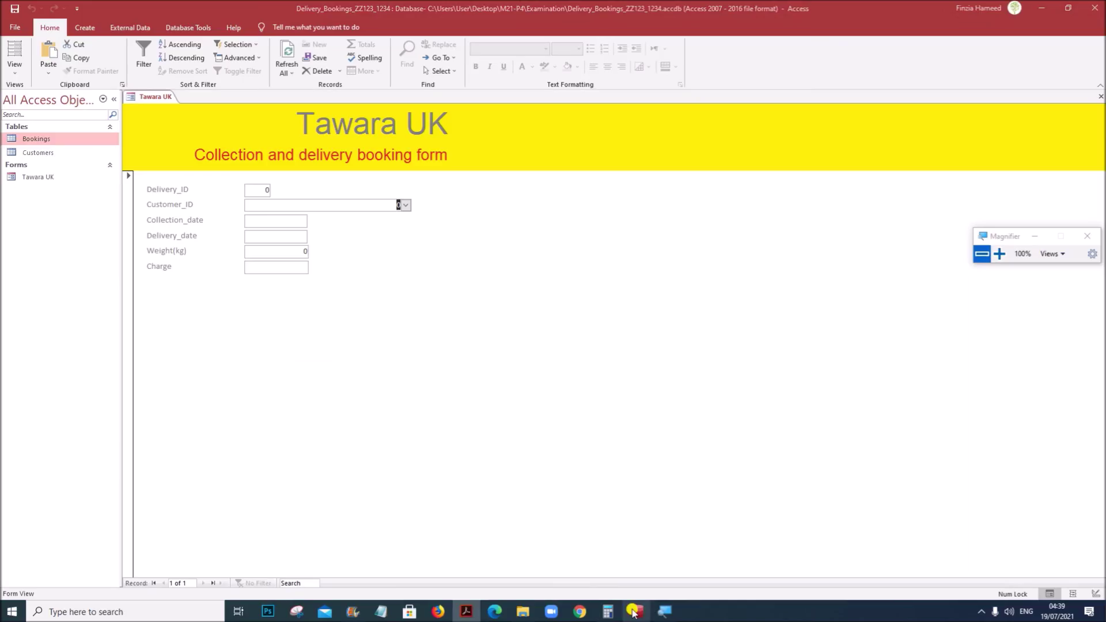
click(261, 219)
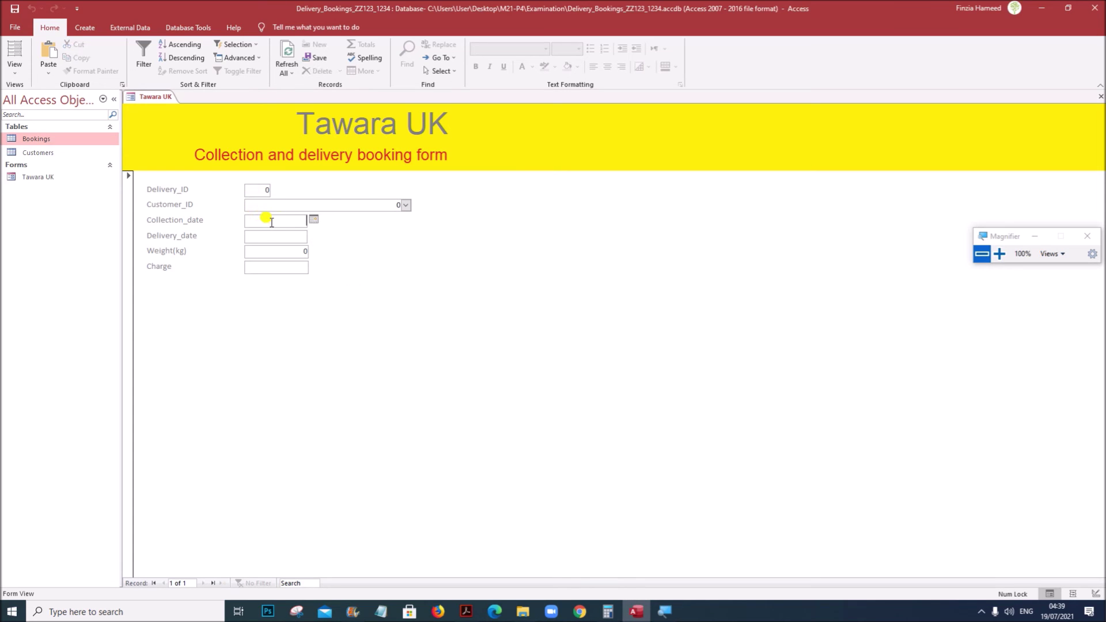
click(313, 222)
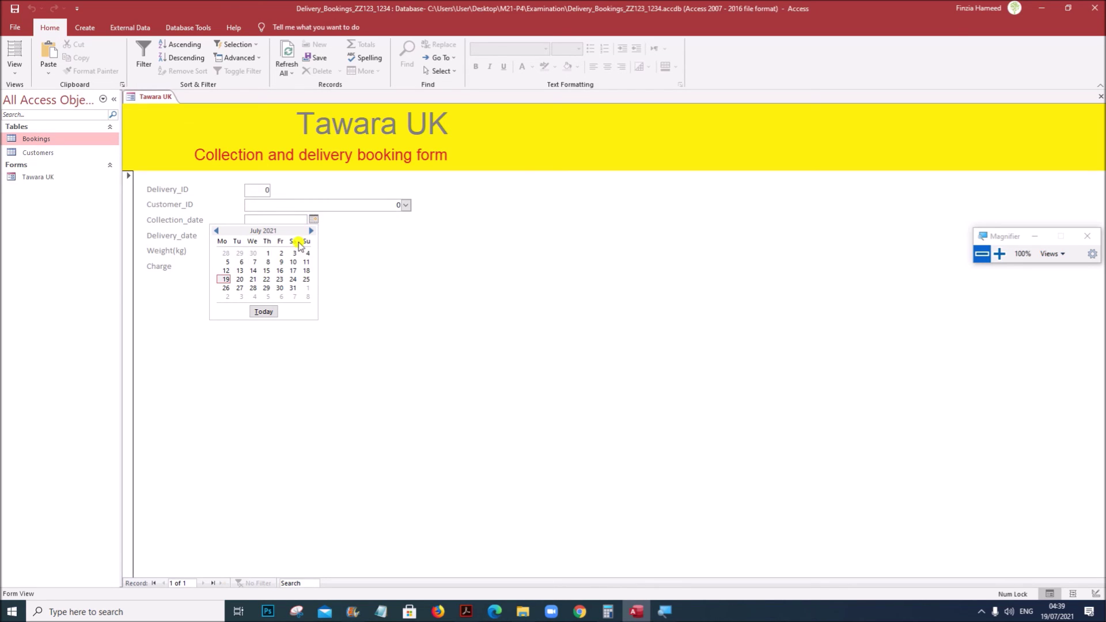
click(269, 220)
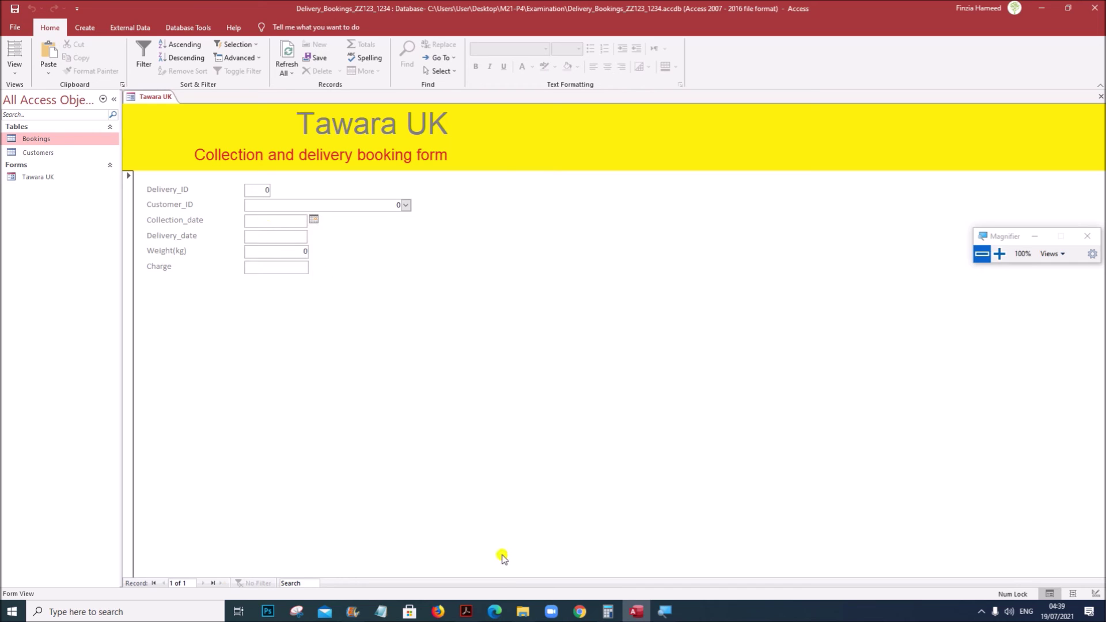
click(473, 615)
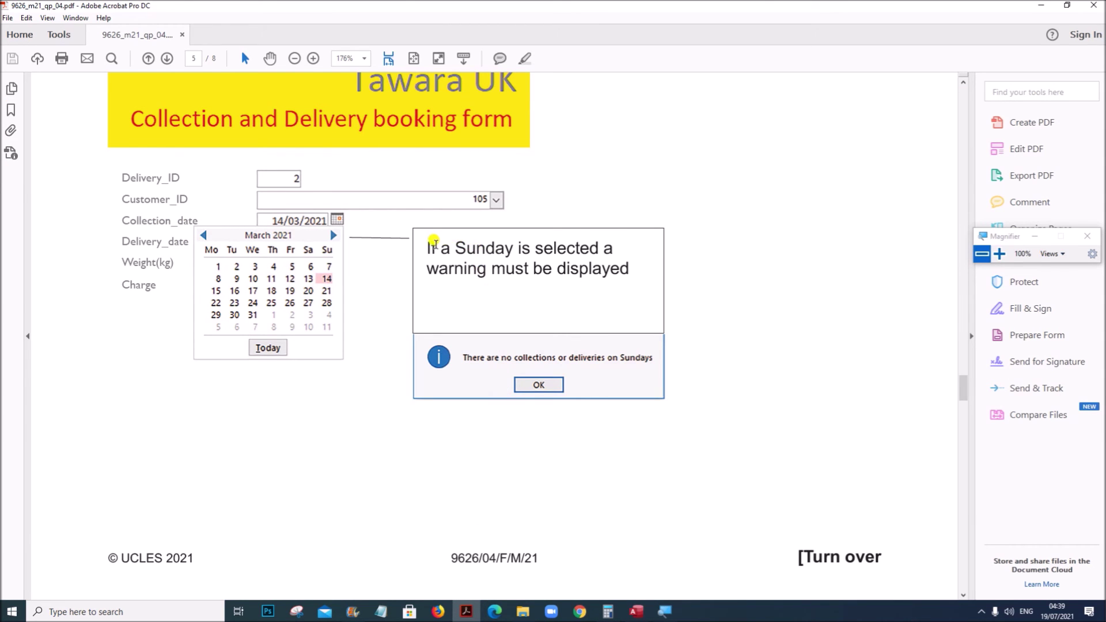
drag(425, 248, 628, 270)
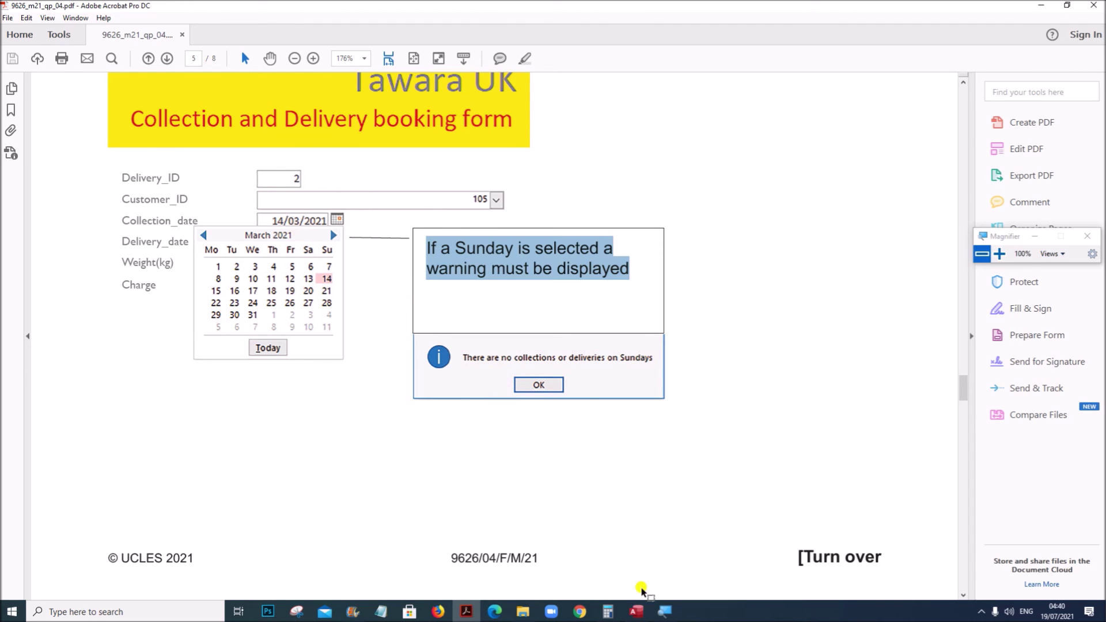
Return to Access, open the Tawara UK form in Design View and show the Collection_date text box's data properties.
click(636, 611)
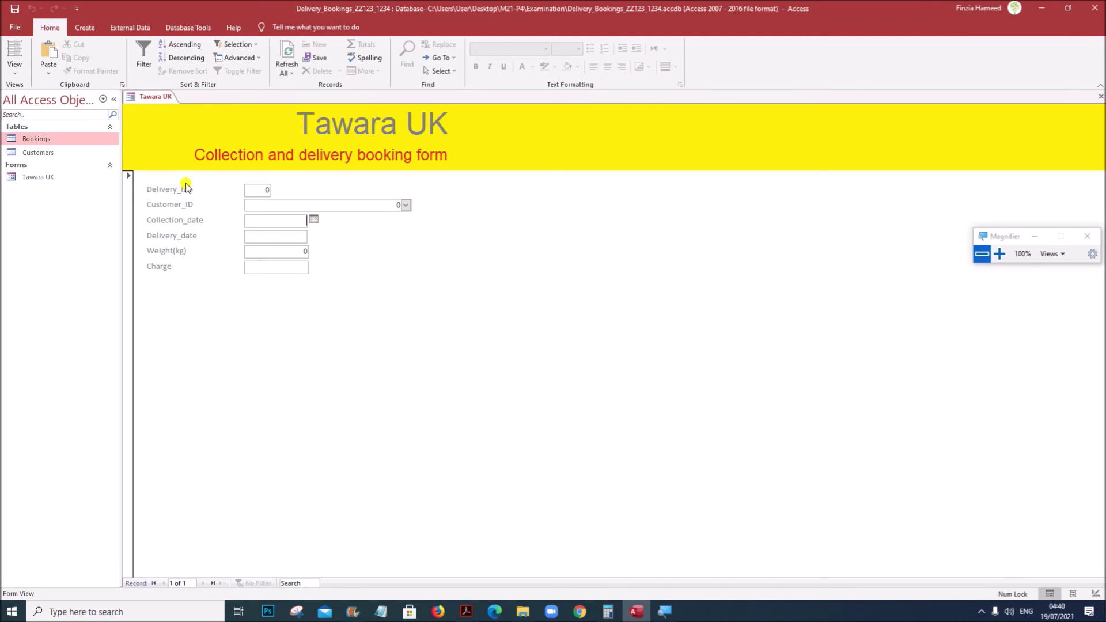
right_click(152, 98)
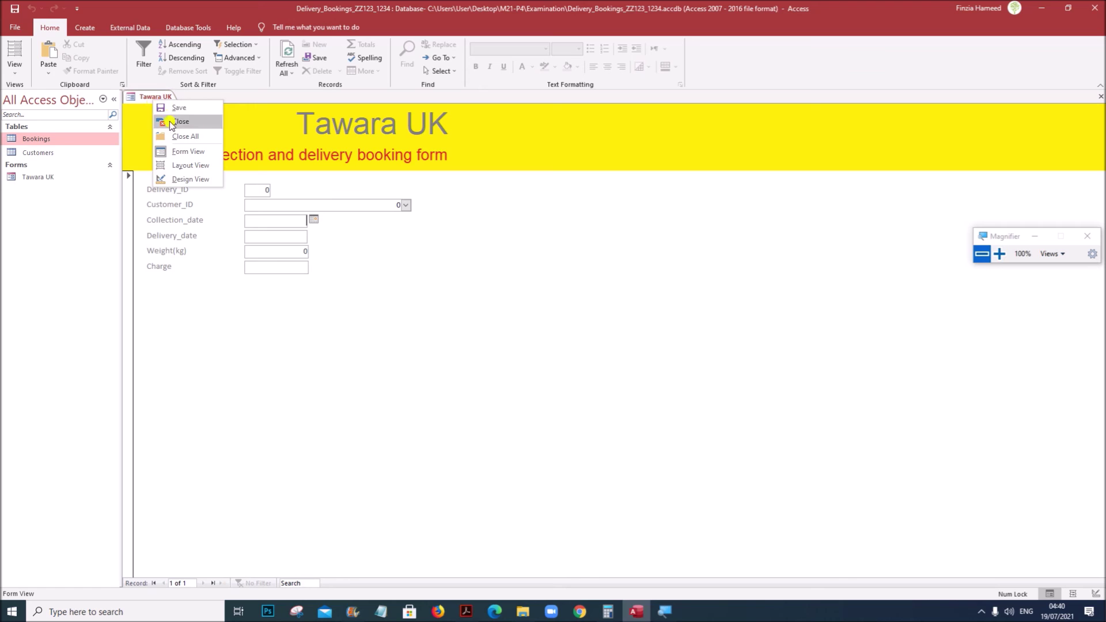
click(188, 179)
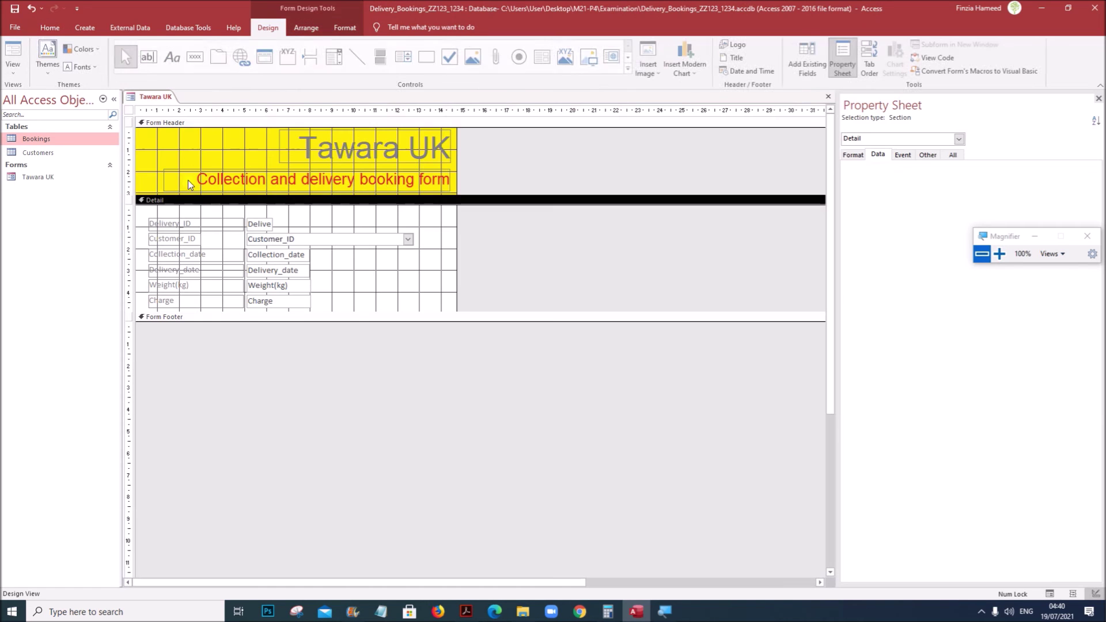
click(261, 258)
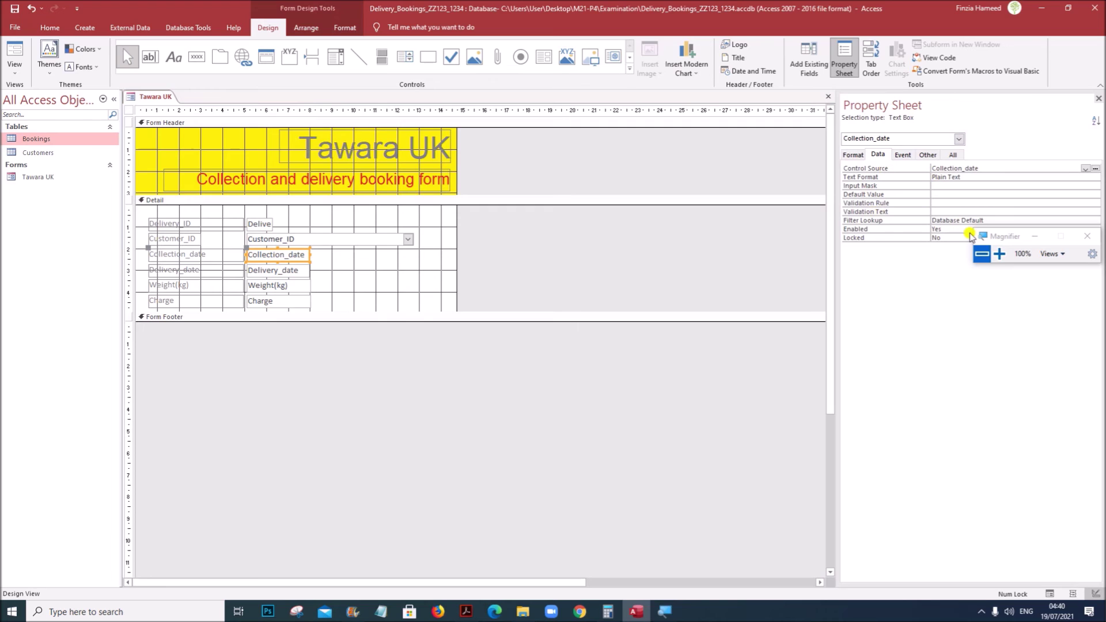
drag(994, 236, 950, 371)
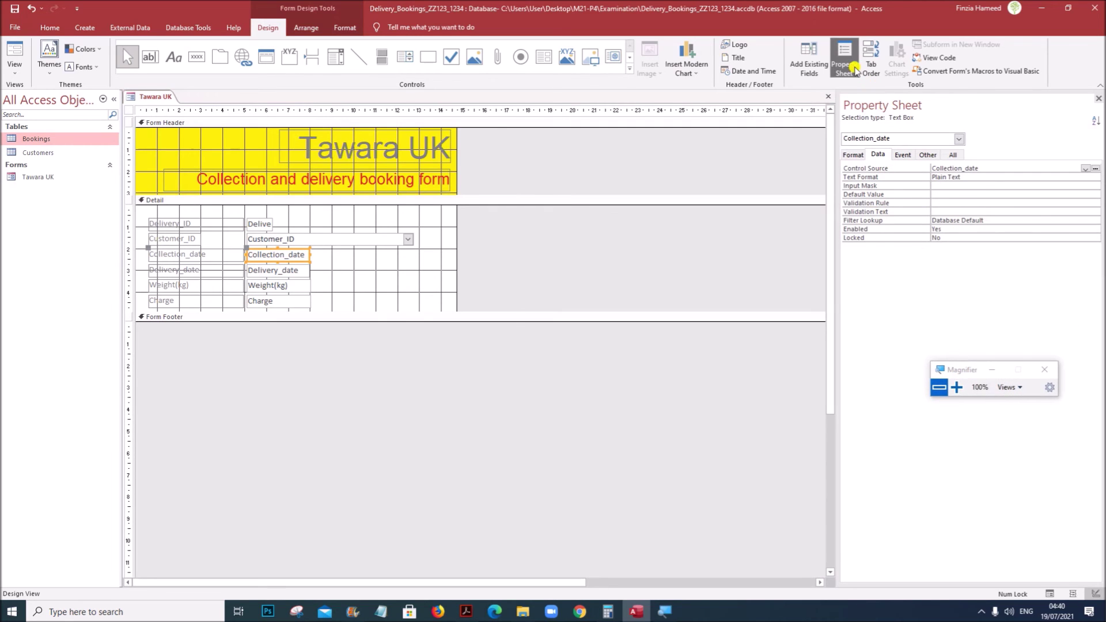
click(1099, 99)
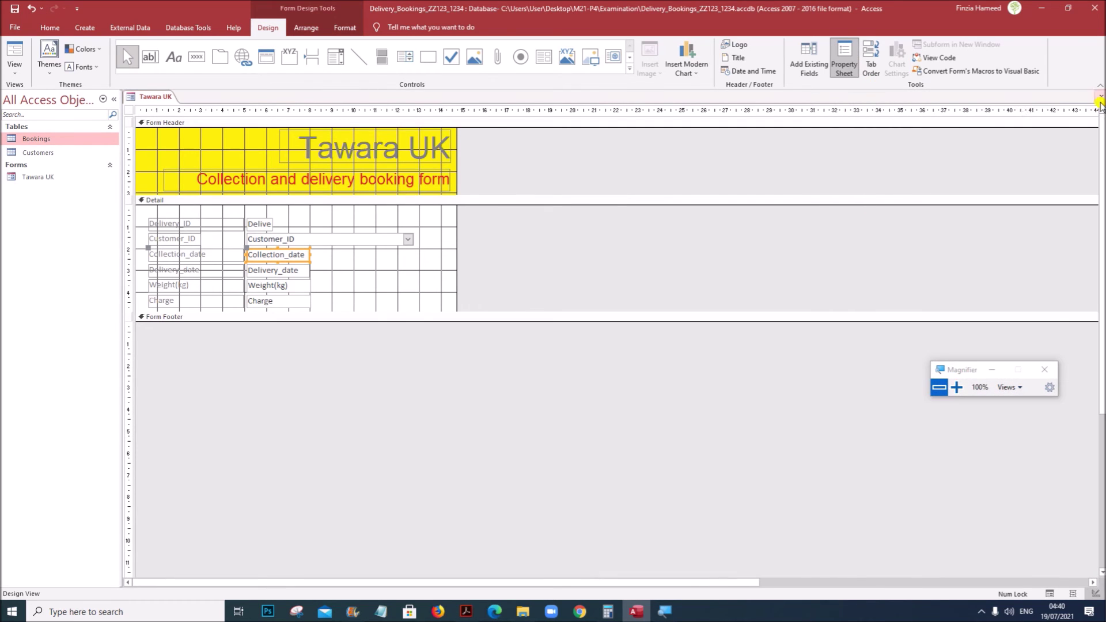
click(842, 63)
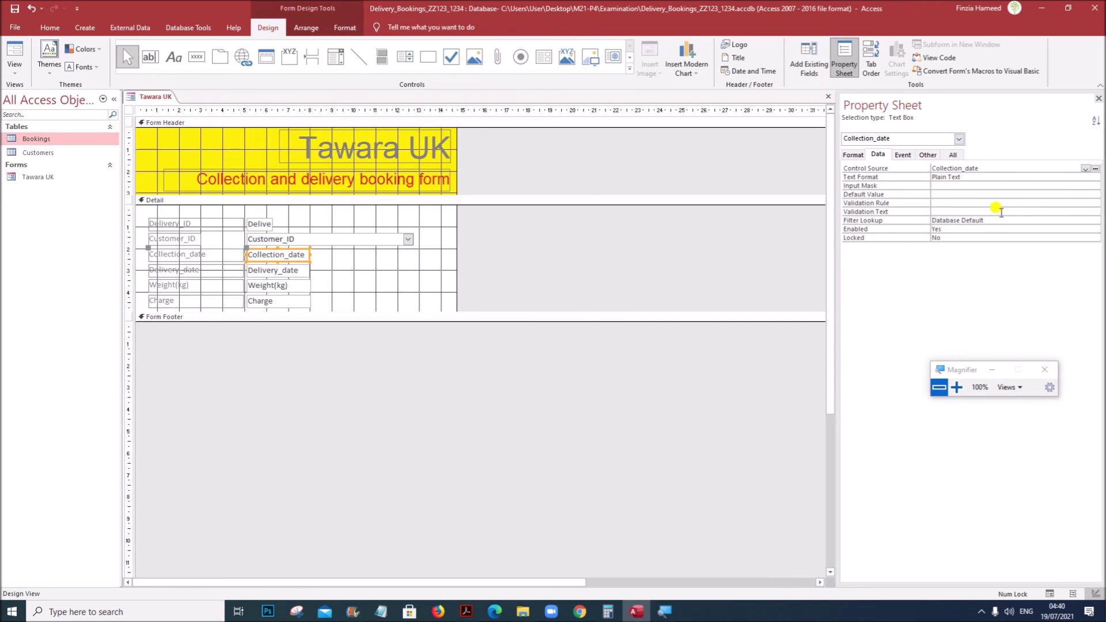
click(958, 387)
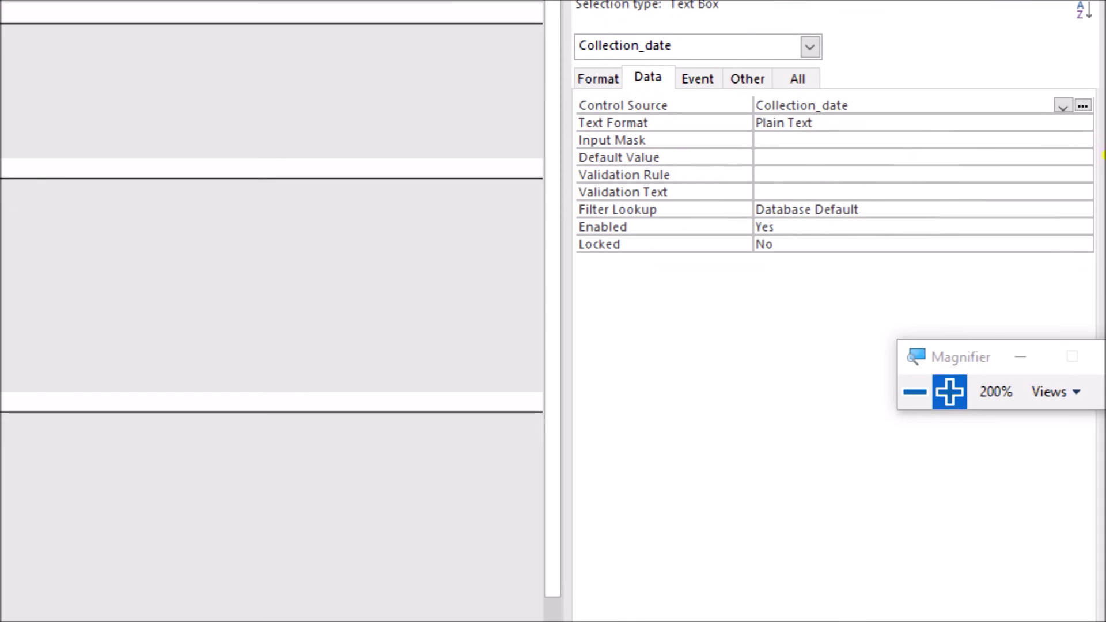
Set the Collection_date validation rule to Weekday([Collection_date])<>1.
click(960, 176)
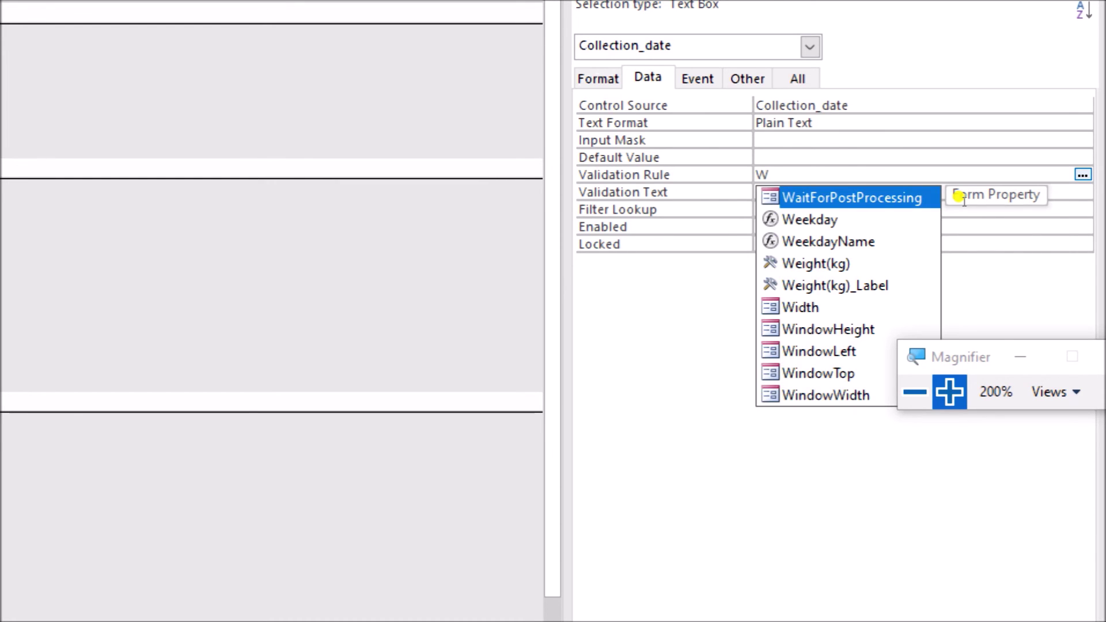
key(Down)
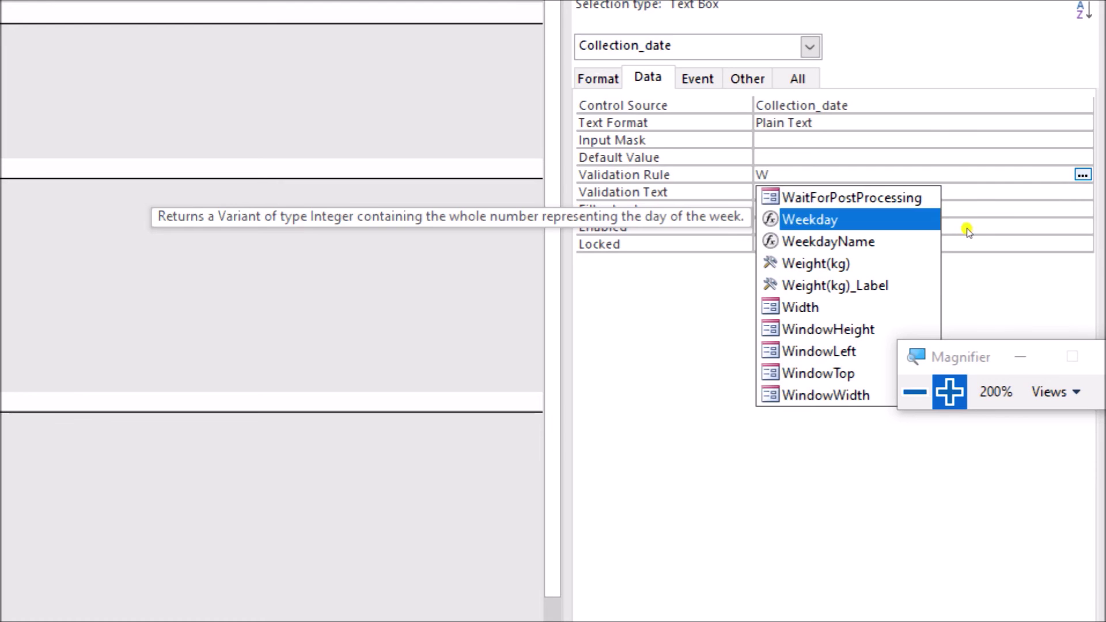
key(Tab)
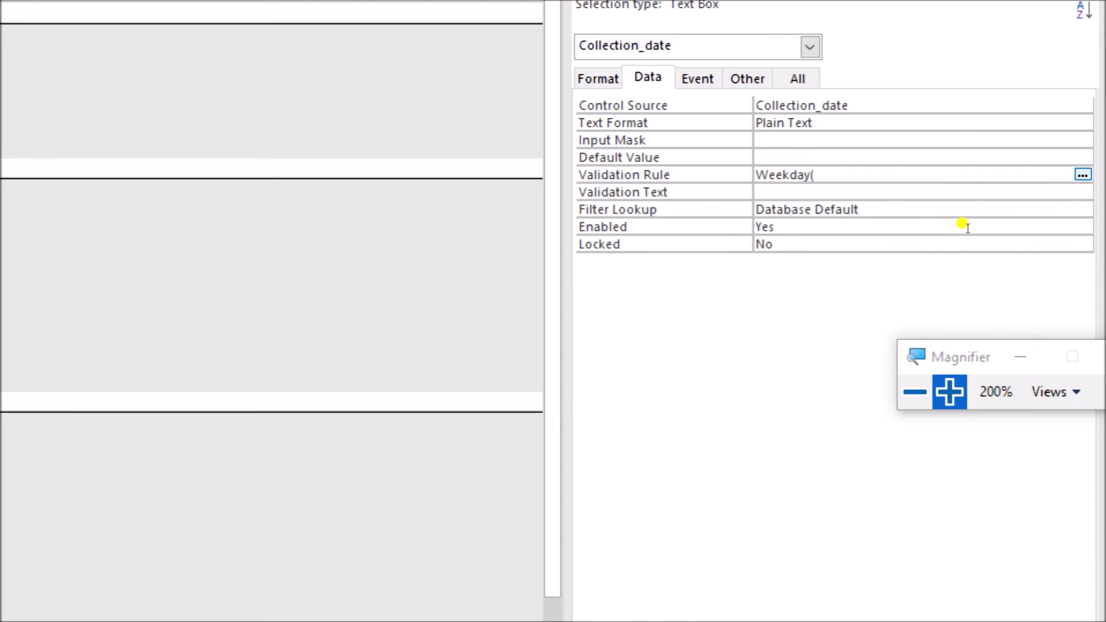
text(Co)
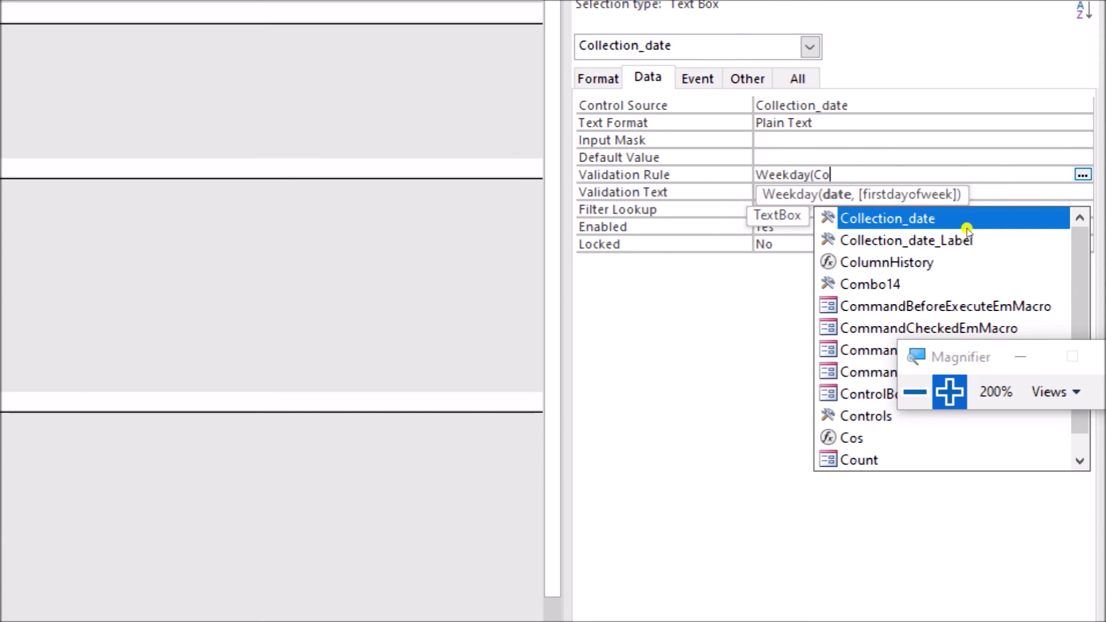
key(Tab)
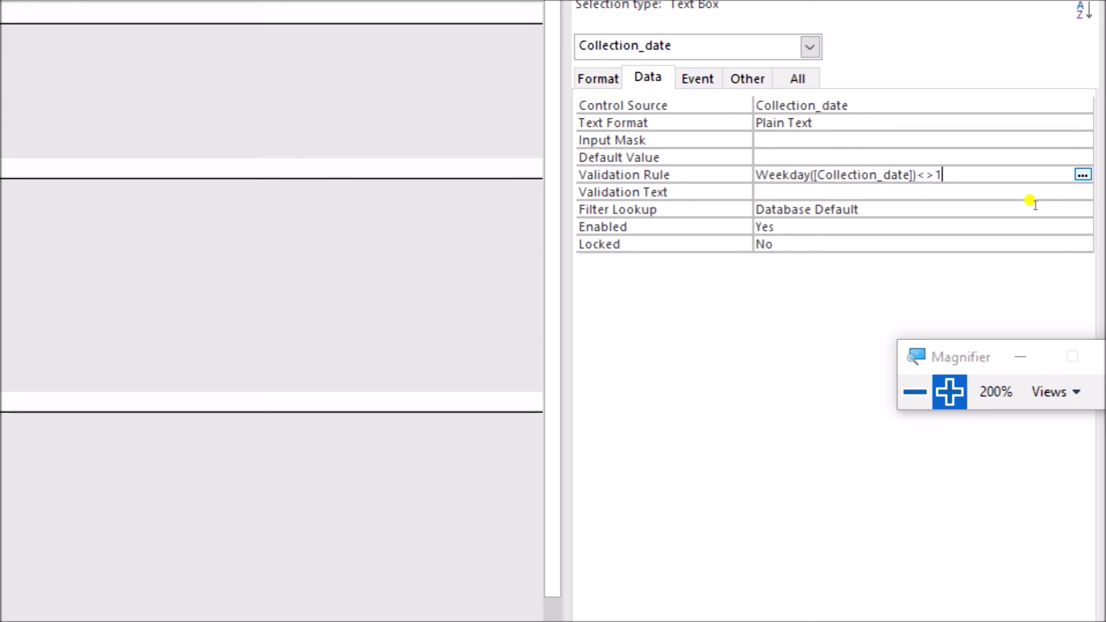
Set the Collection_date validation text to "There are no collections or deliveries on Sundays", checking the wording against the question paper PDF.
key(Return)
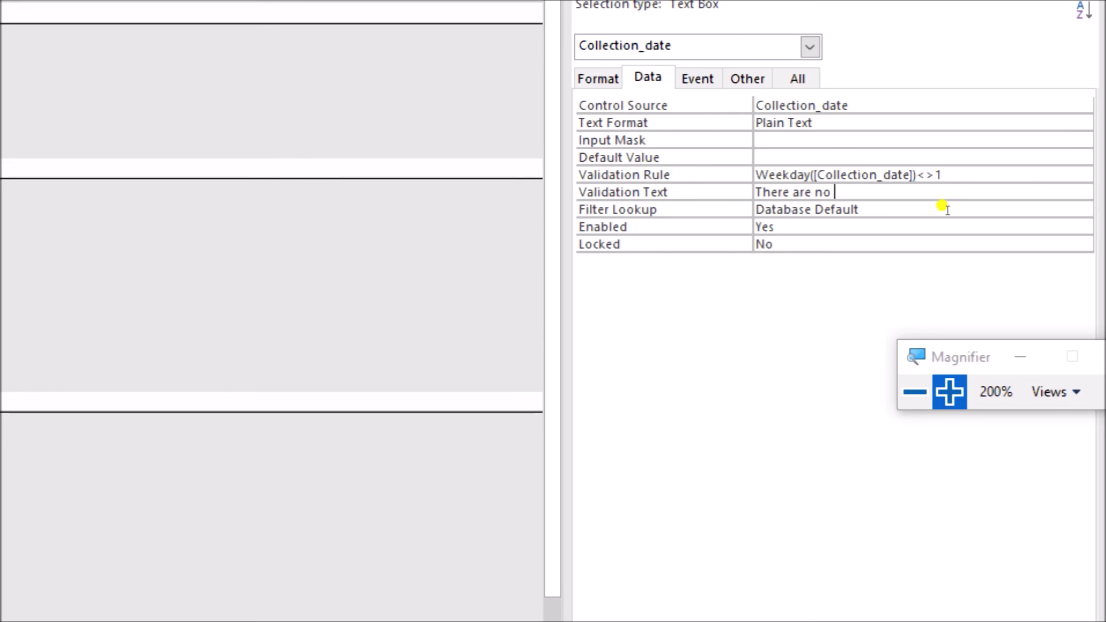
text(llections or delive)
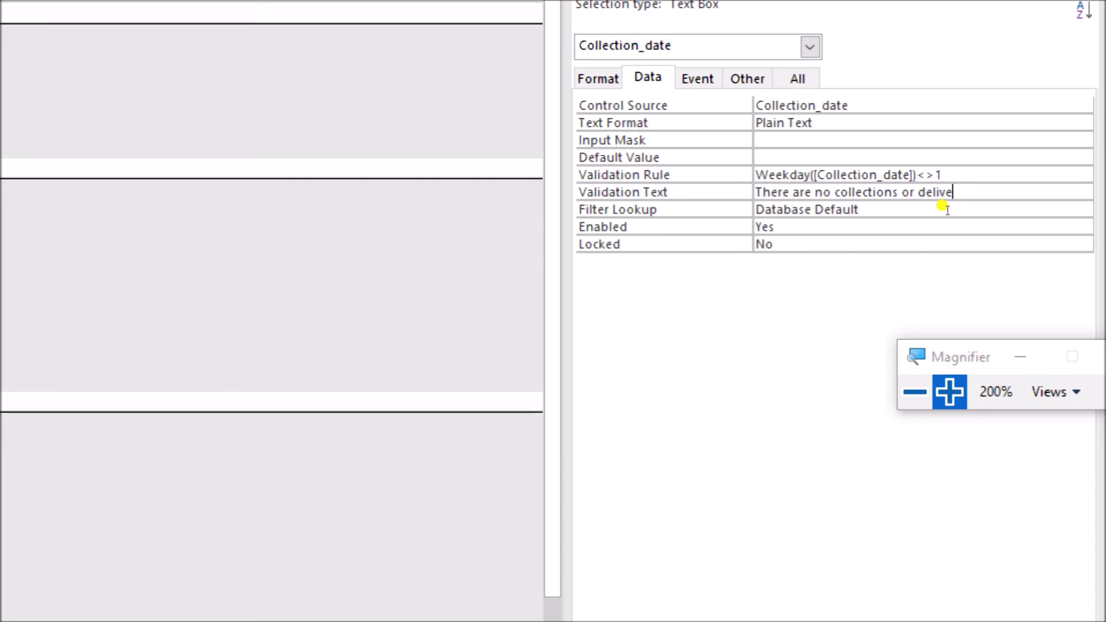
text(ries on Sunday.)
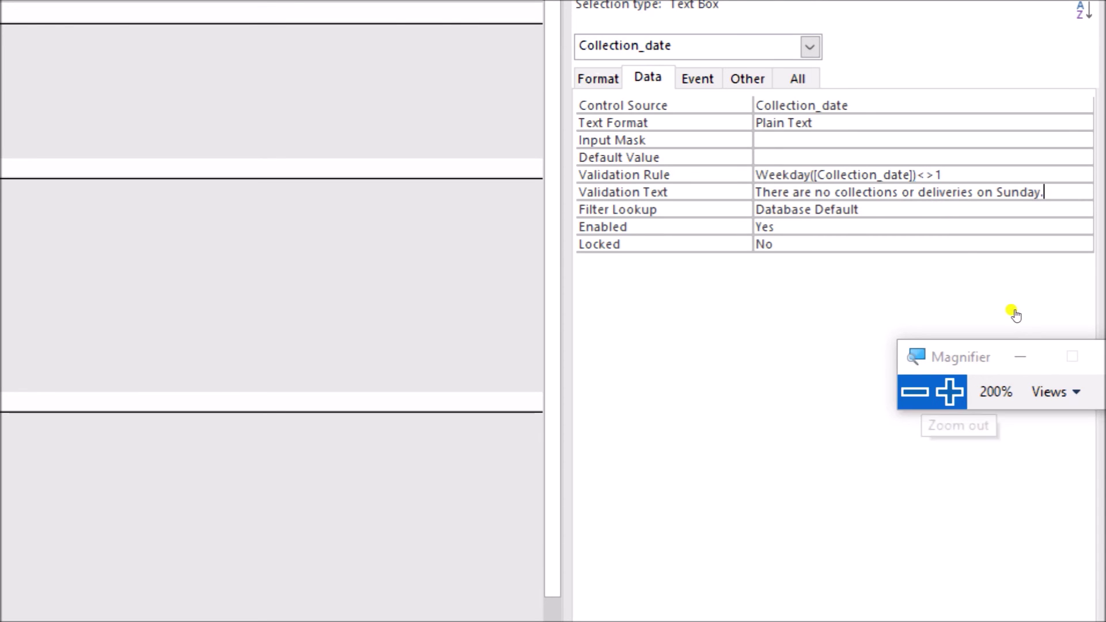
click(915, 392)
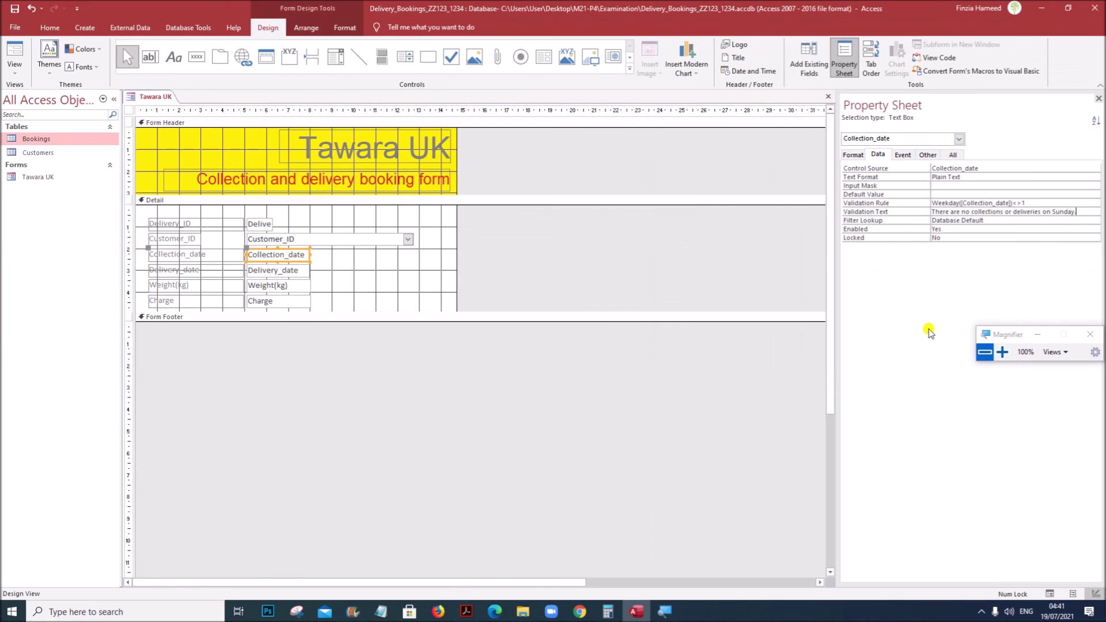
click(467, 612)
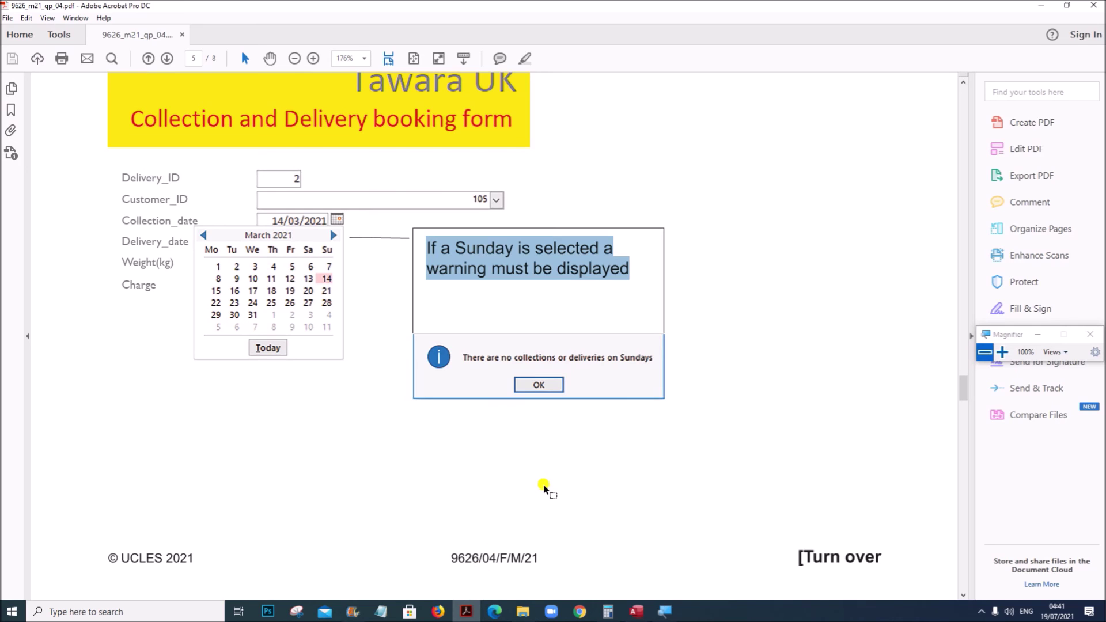
click(636, 612)
click(1082, 211)
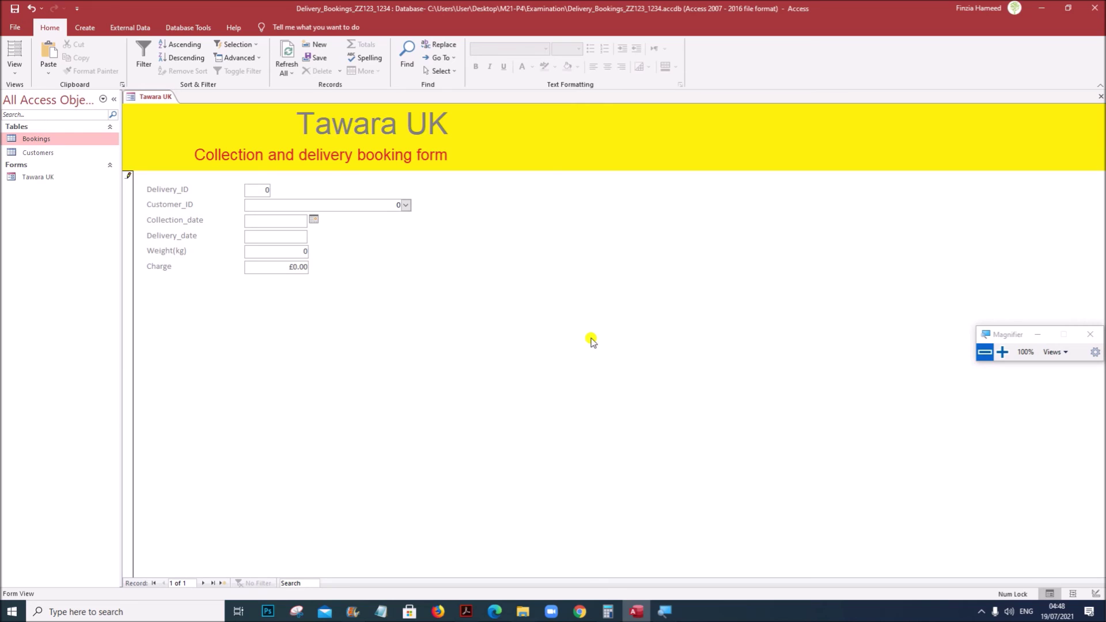
Test the Sunday warning in Form View by picking 18/07/2021 as the collection date, dismiss the message and reopen the date picker.
click(314, 221)
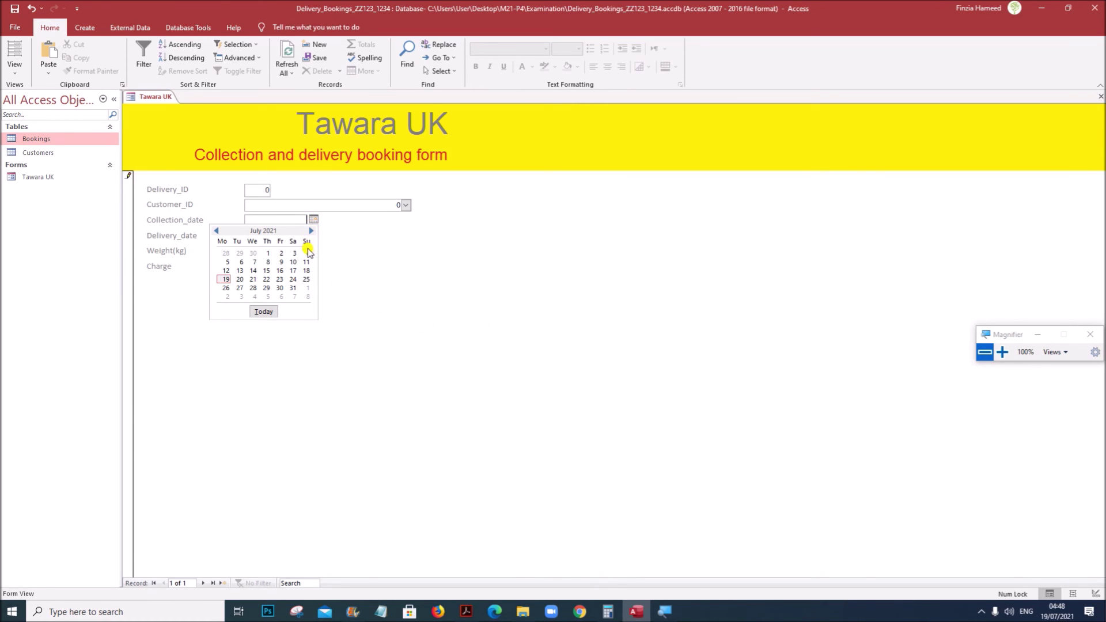
click(308, 270)
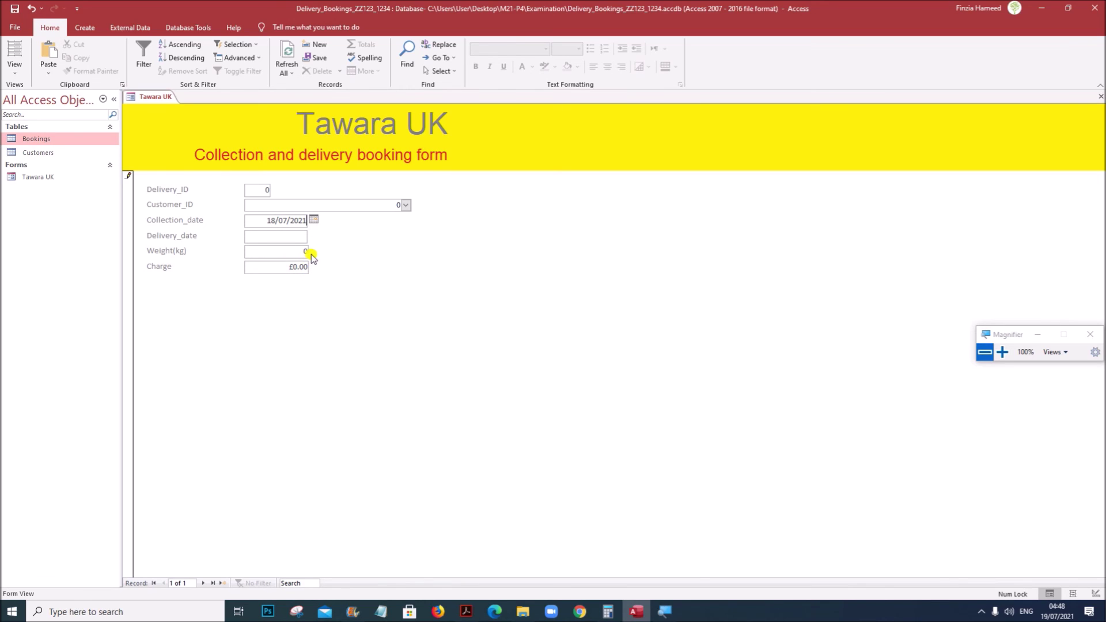
click(300, 253)
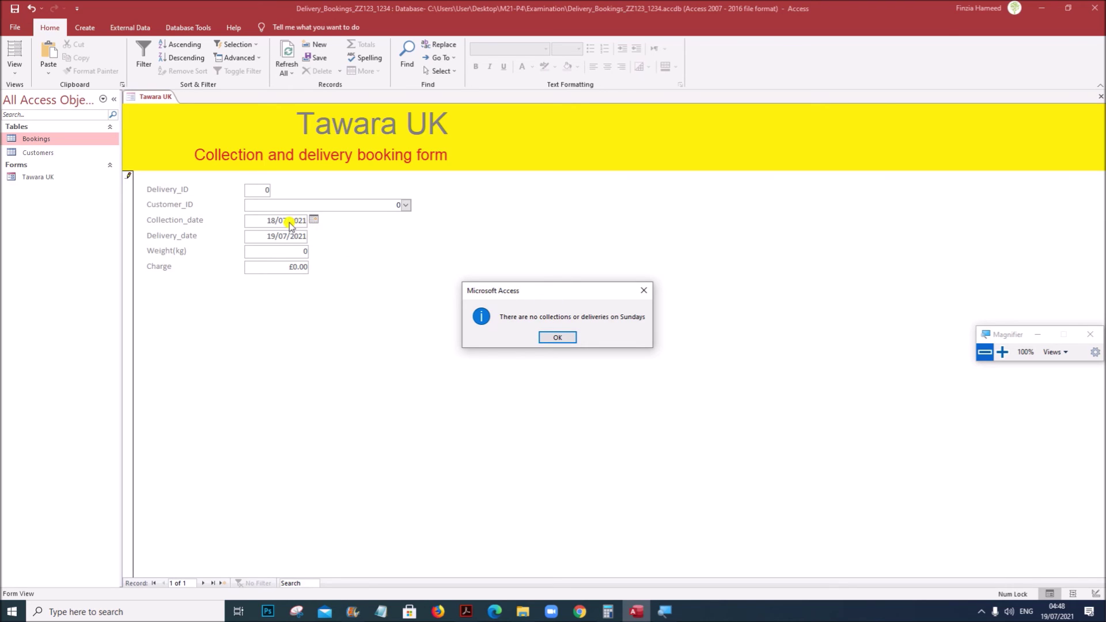
drag(544, 290, 421, 255)
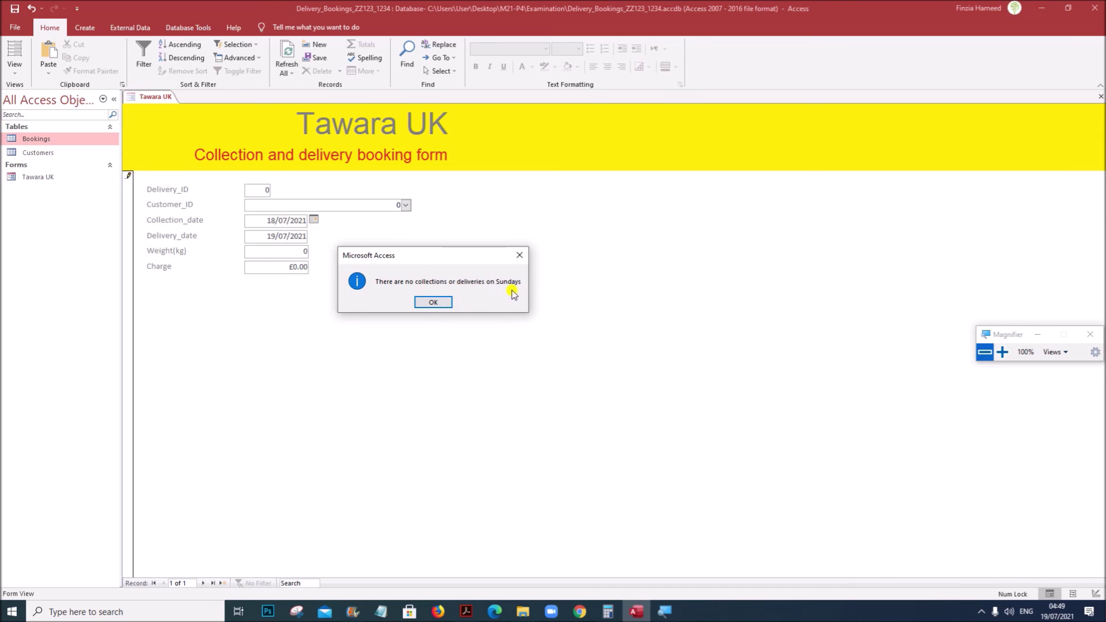
click(436, 306)
click(314, 222)
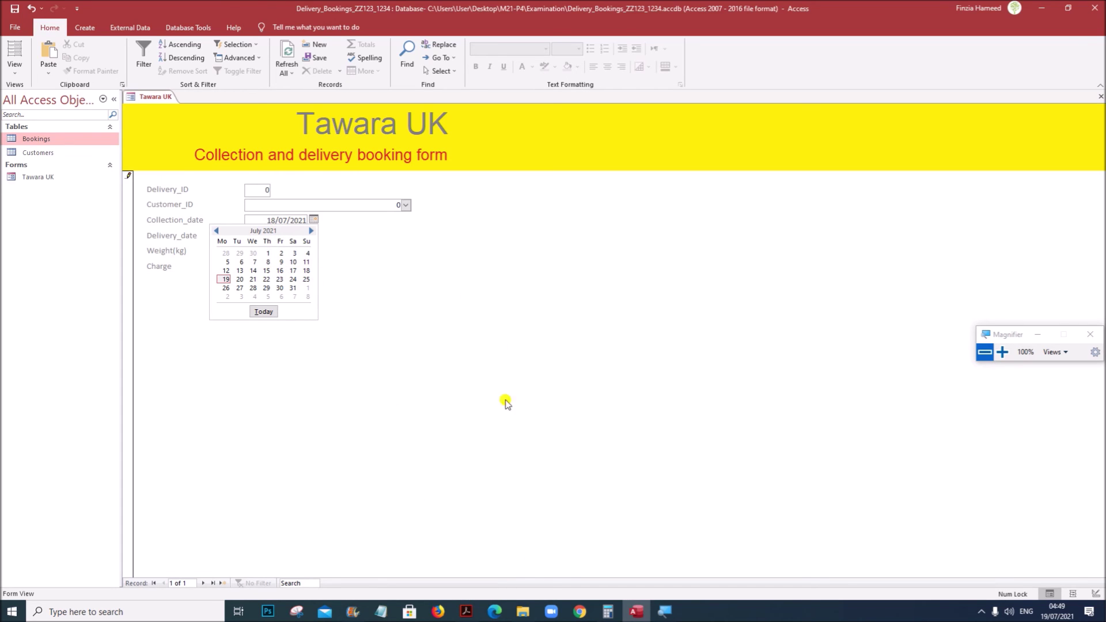
Switch to the question paper PDF and read the requirement and sample message for the weight warning on page 6.
click(466, 611)
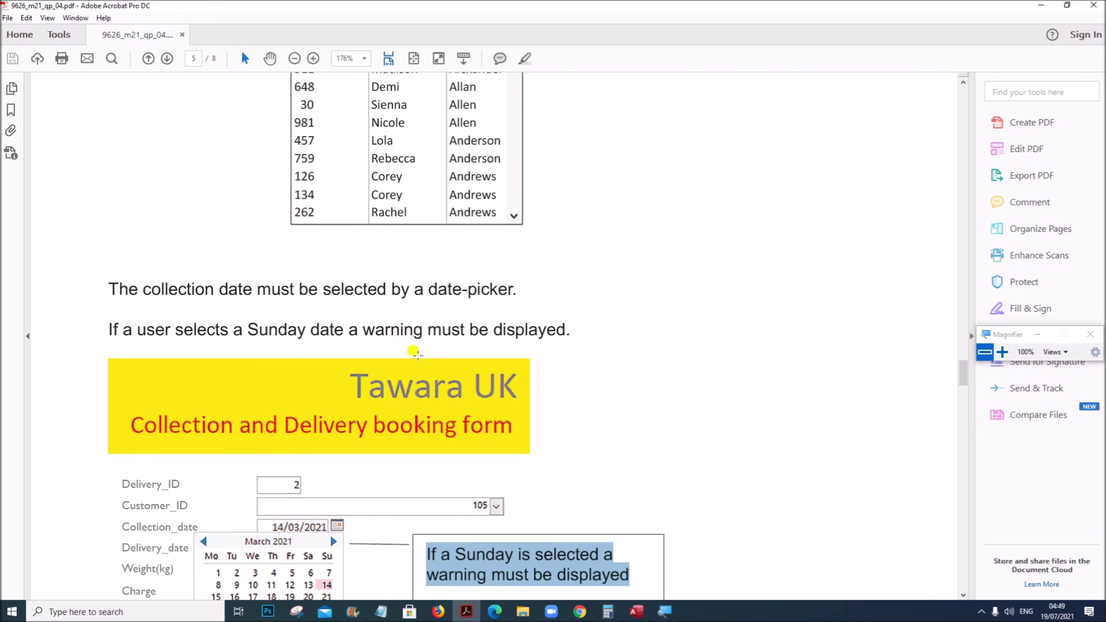
scroll(428, 369, down, 3)
scroll(429, 369, down, 20)
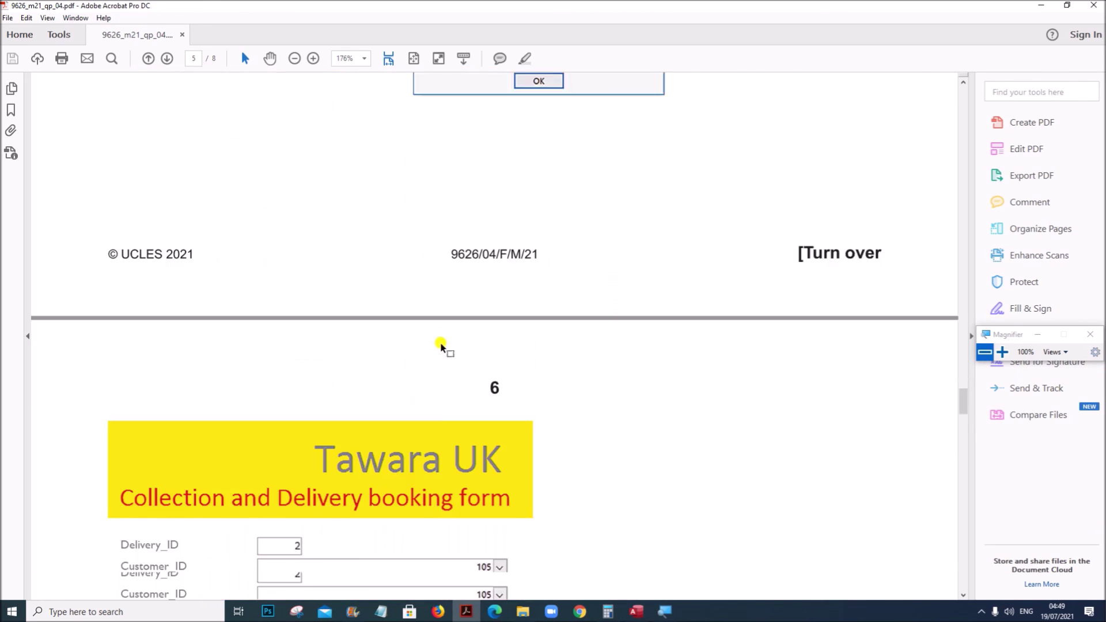
scroll(441, 335, down, 4)
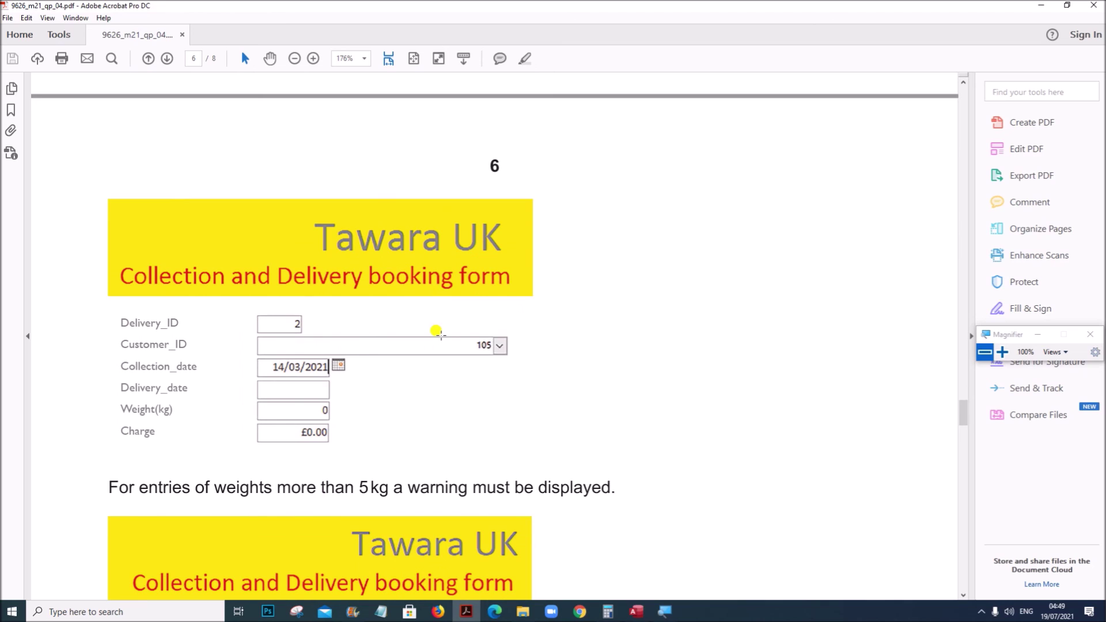
scroll(441, 334, down, 1)
scroll(441, 335, up, 6)
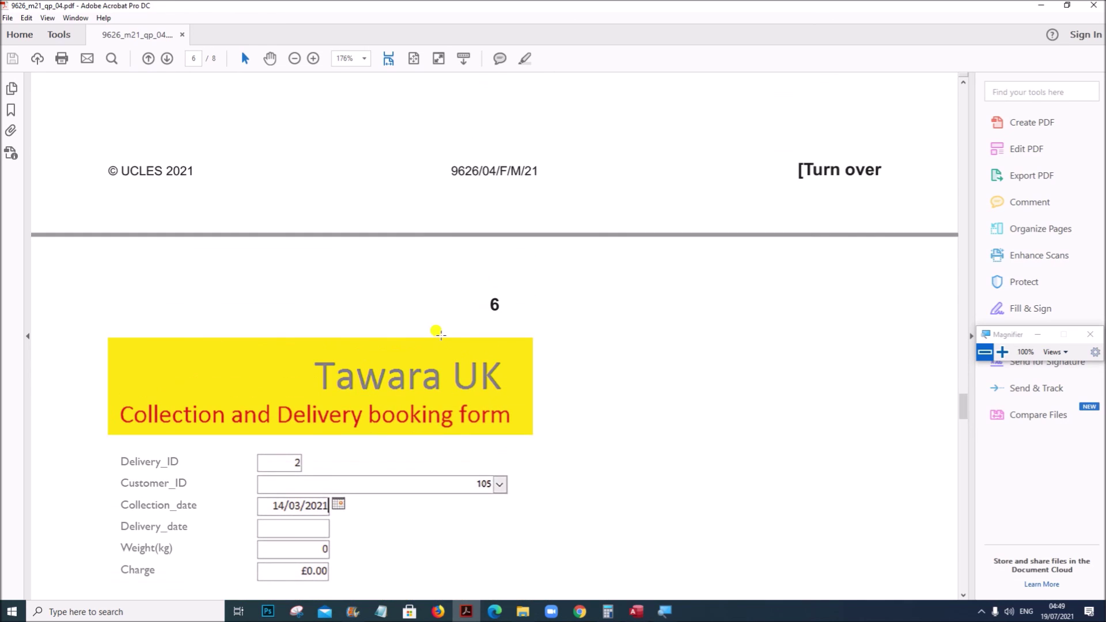
scroll(441, 335, down, 4)
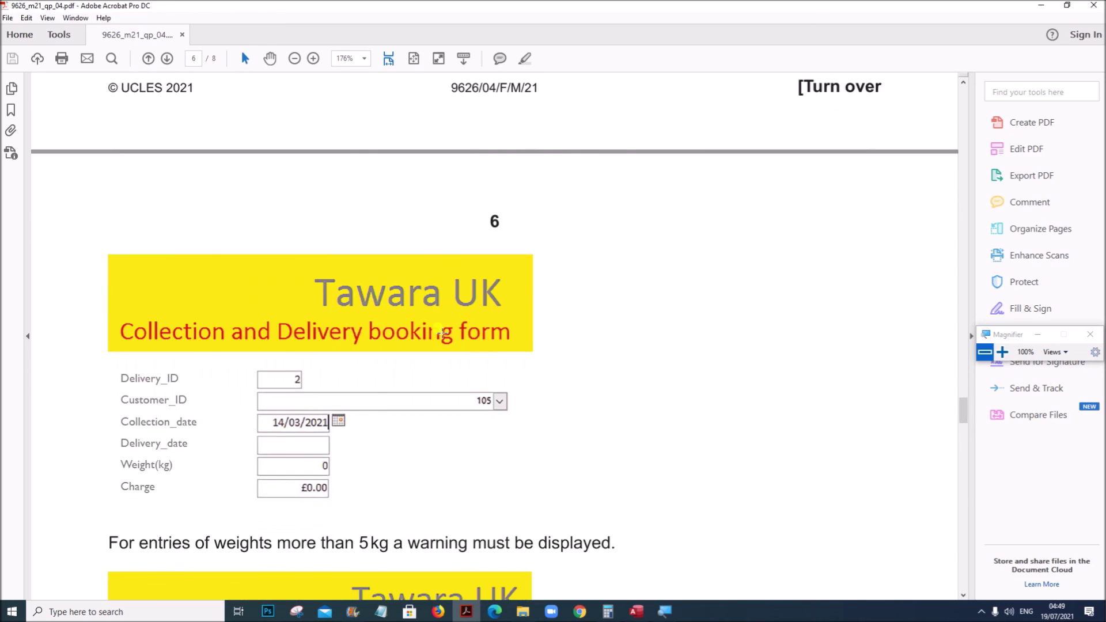
scroll(441, 331, down, 7)
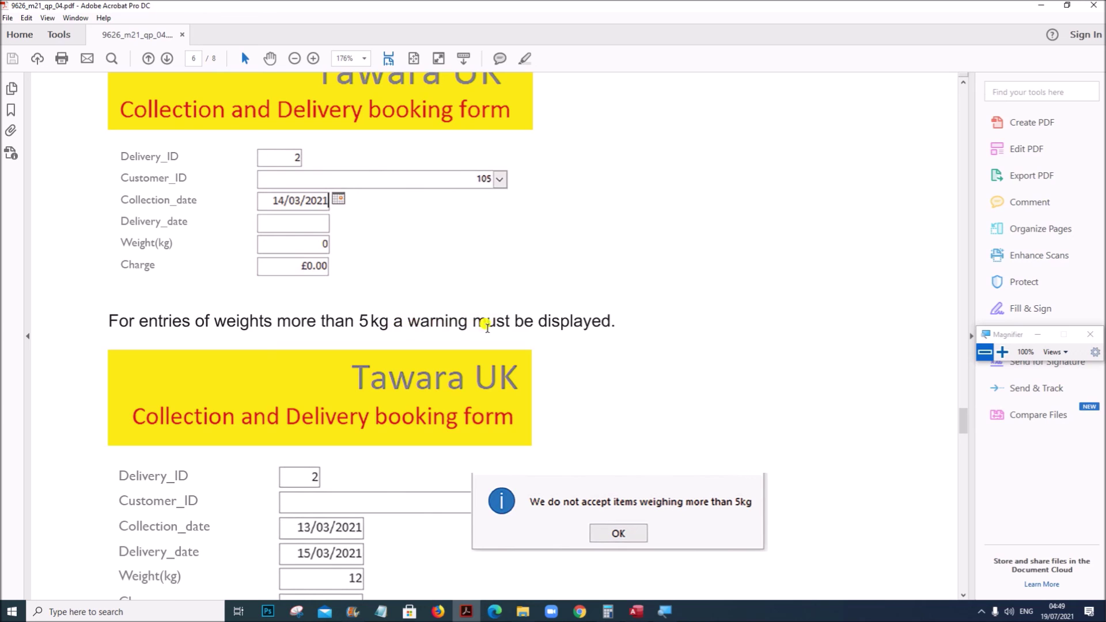
scroll(601, 333, down, 7)
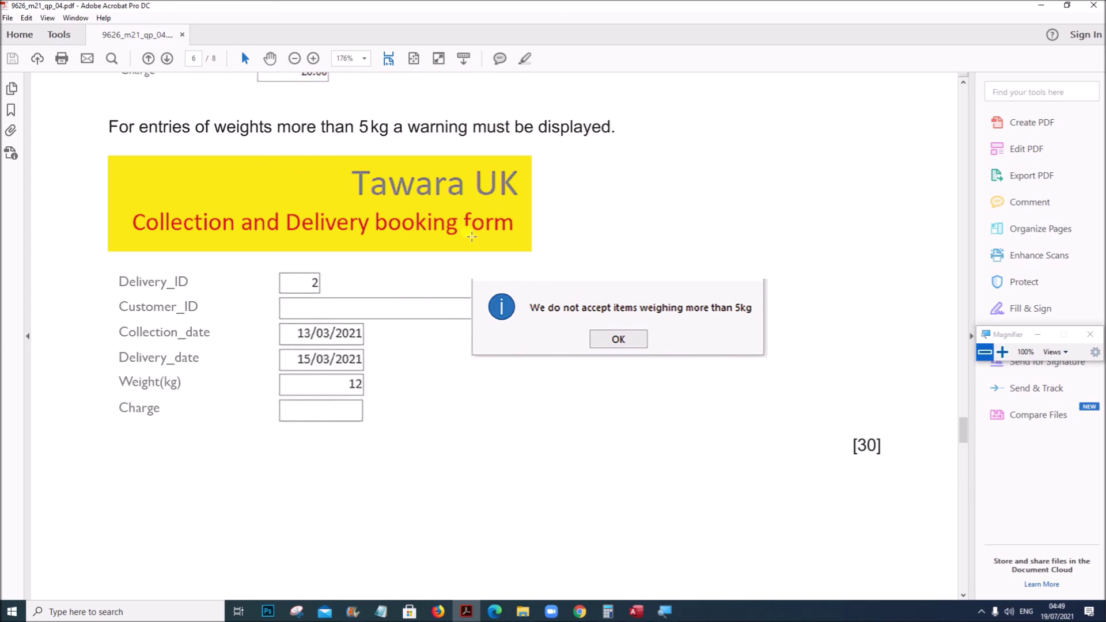
Switch back to Access and set the Collection_date on the Tawara UK form to 21/07/2021.
click(636, 612)
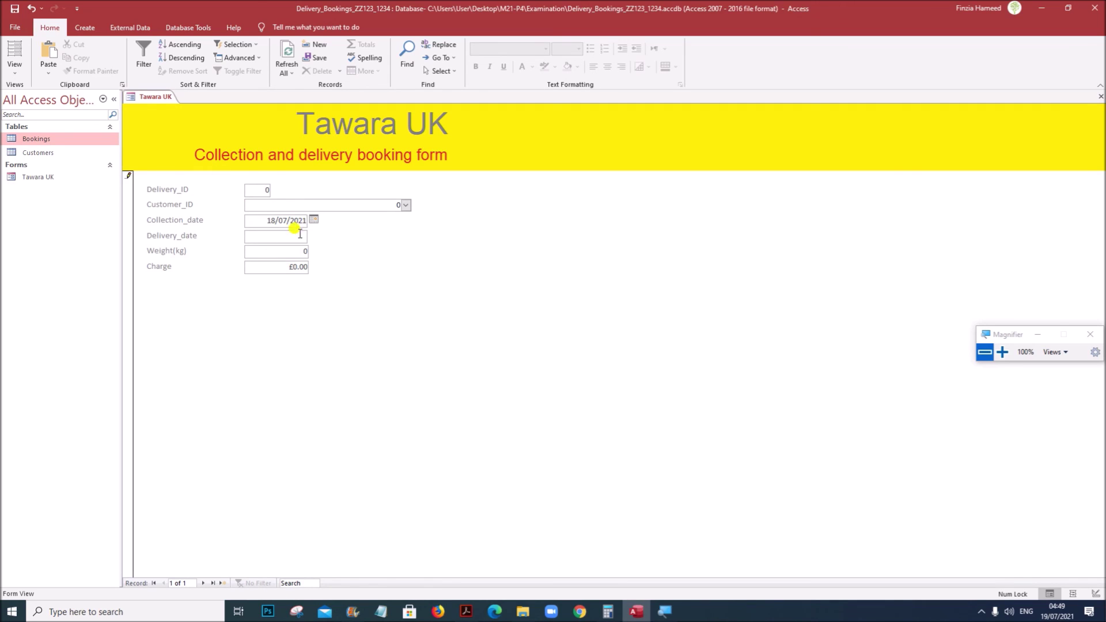
click(313, 219)
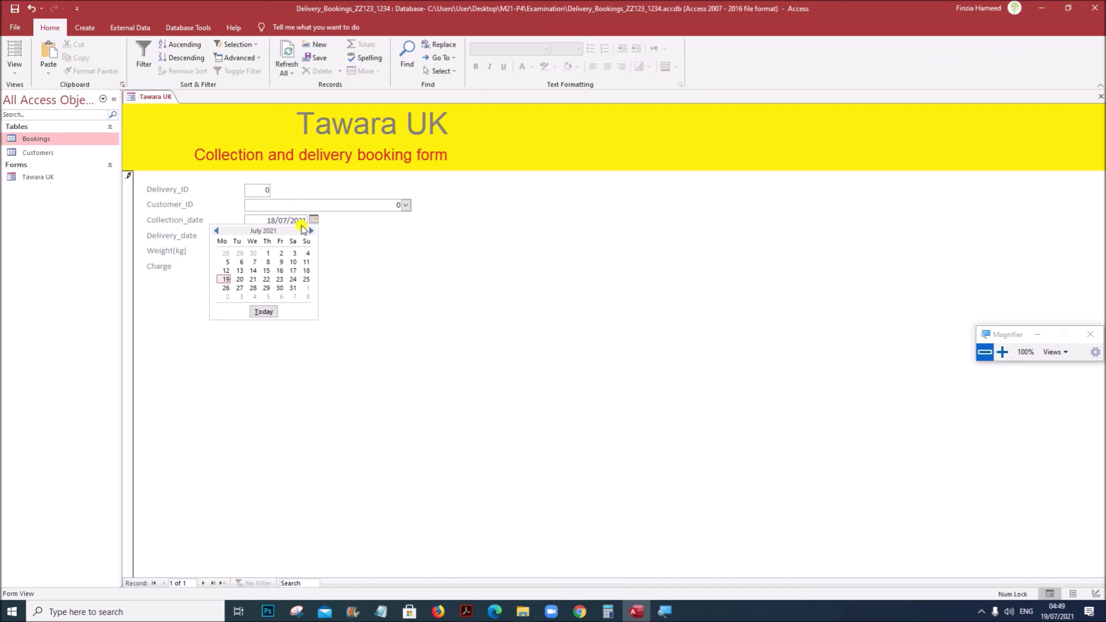
click(253, 279)
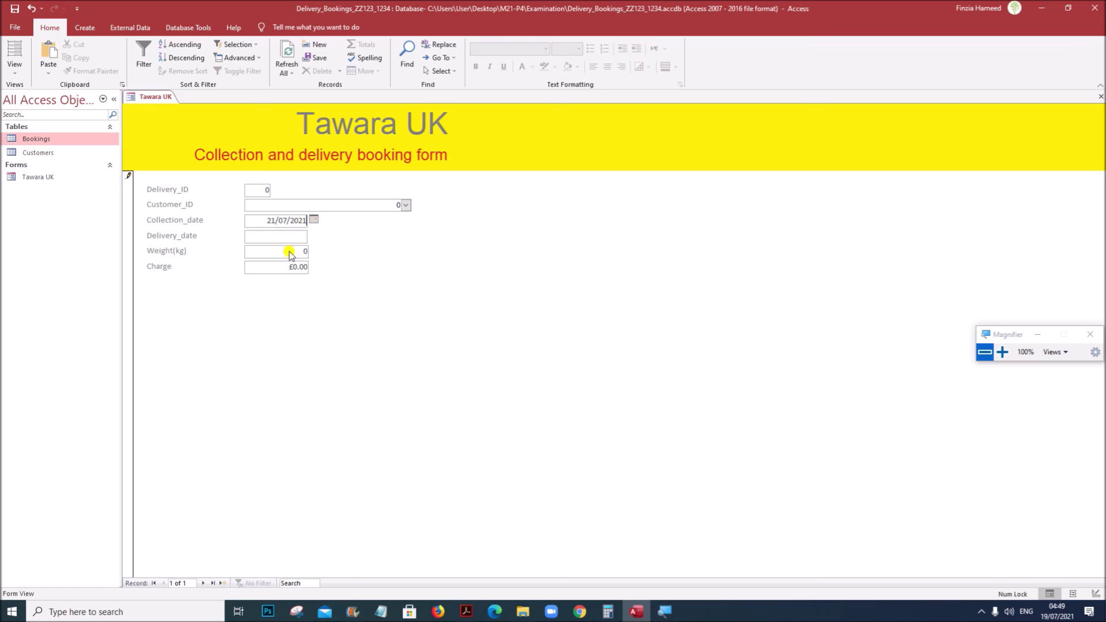
Test the weight warning by entering 6 as the Weight(kg) and moving on to Charge, and dismiss the message.
click(291, 252)
drag(301, 251, 311, 251)
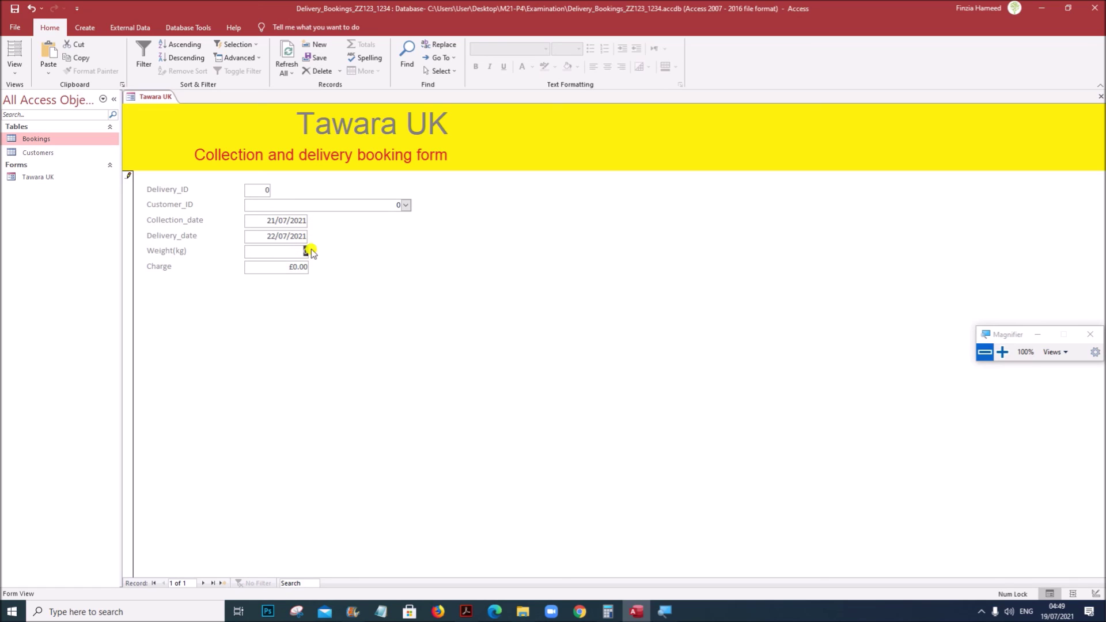
text(6)
click(295, 267)
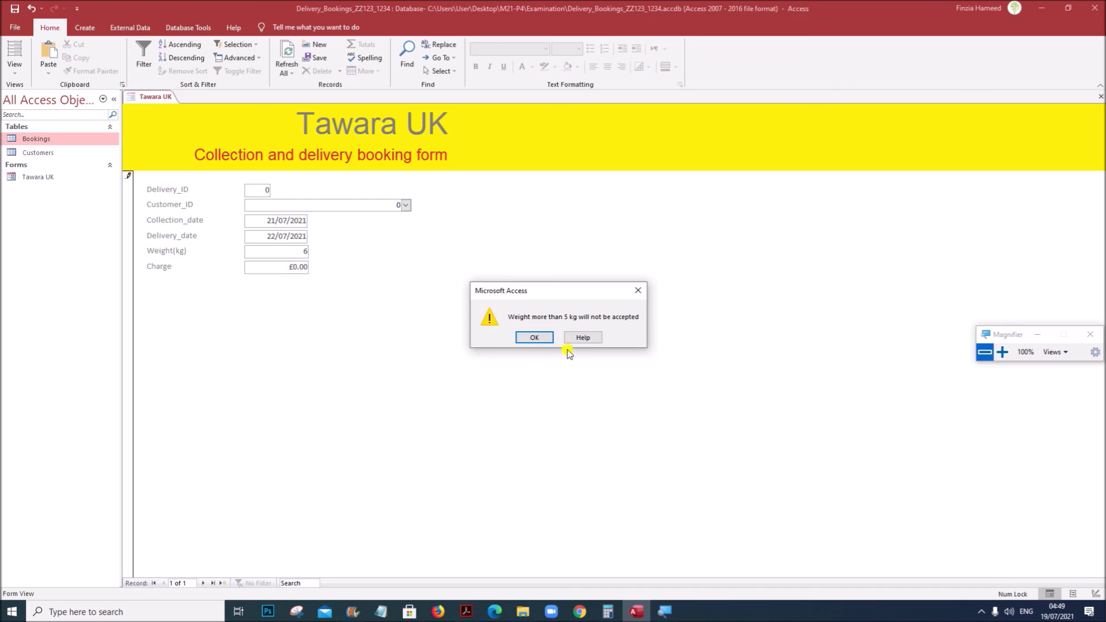
click(533, 340)
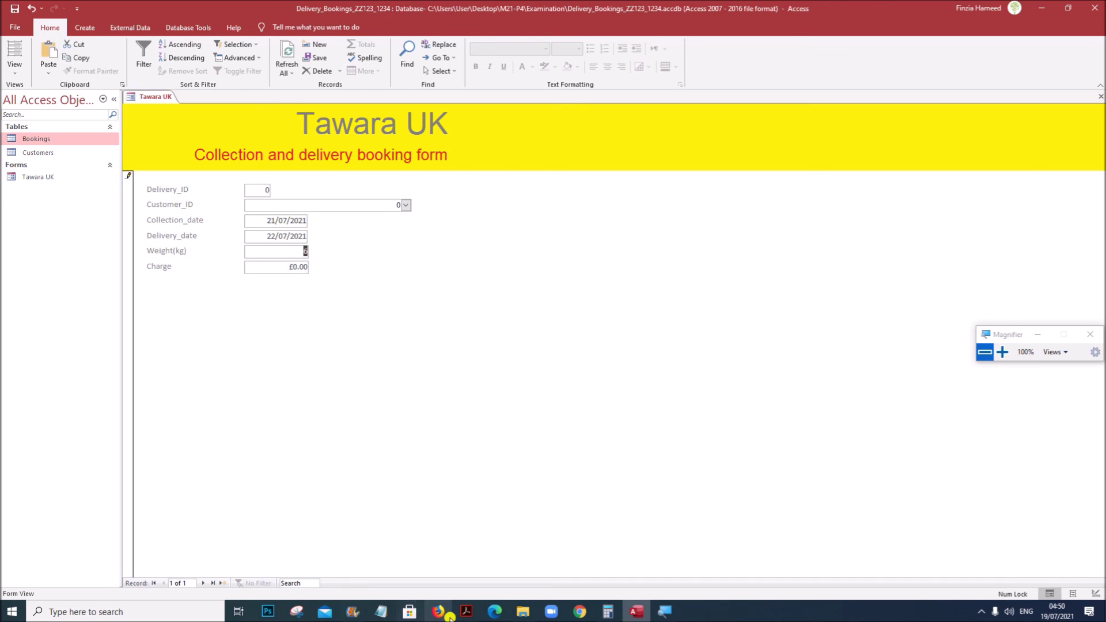
Check the sample weight warning's wording in the question paper PDF, and clear the Weight(kg) entry back in Access.
click(466, 611)
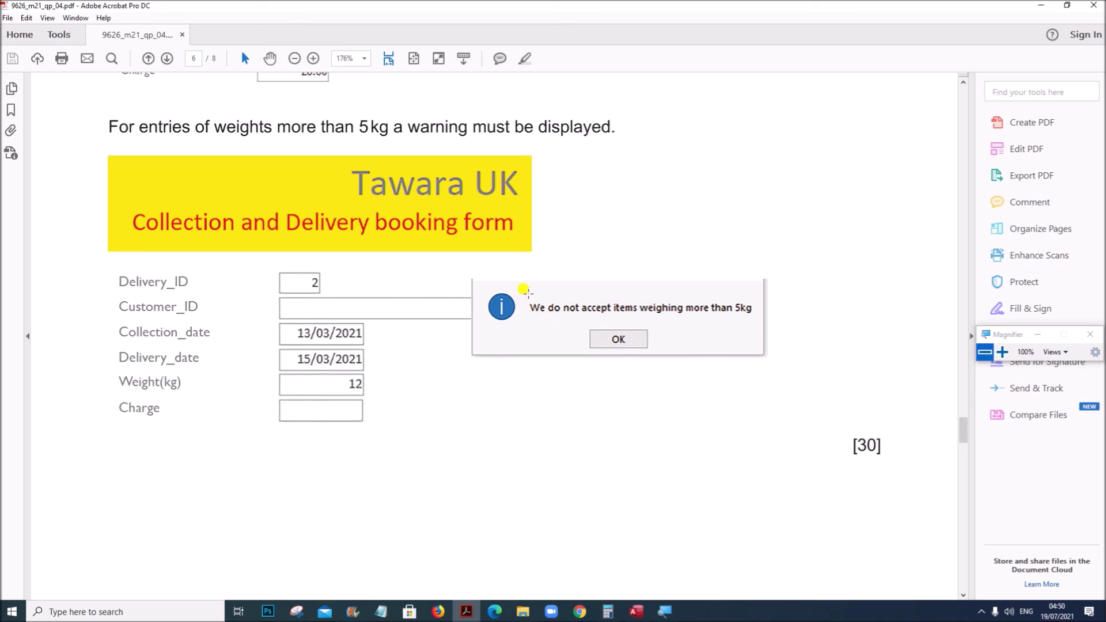
drag(524, 295, 759, 317)
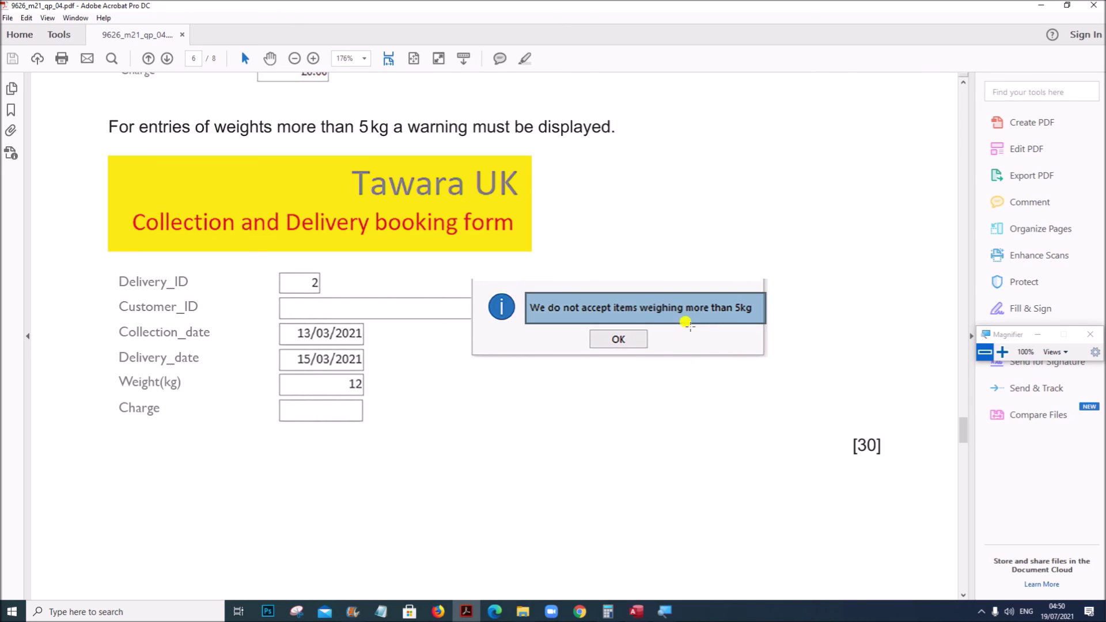
click(636, 611)
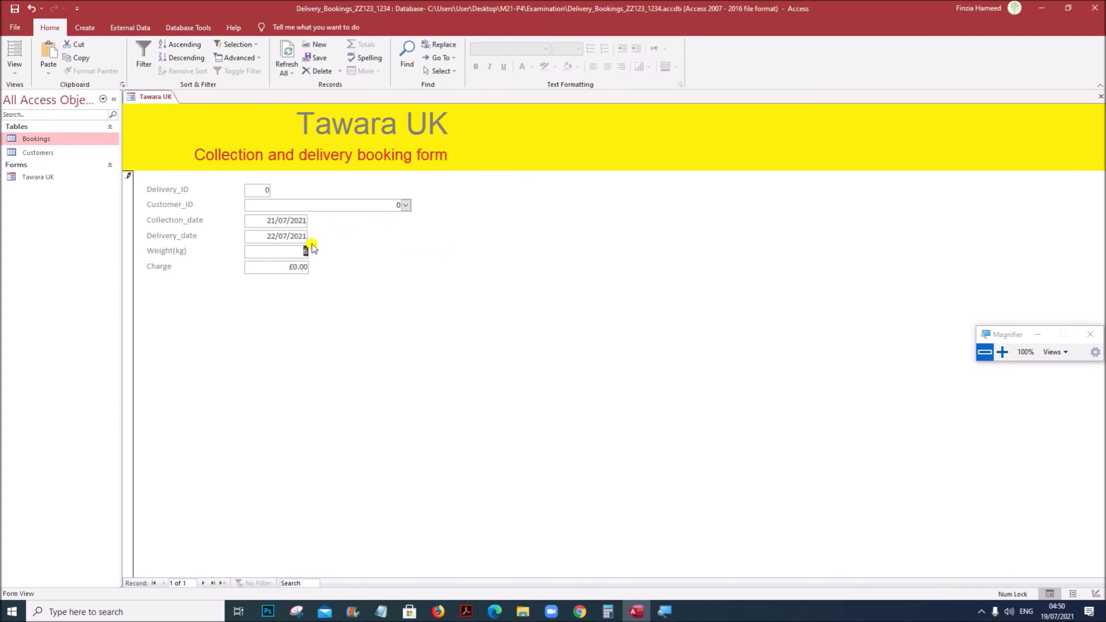
key(BackSpace)
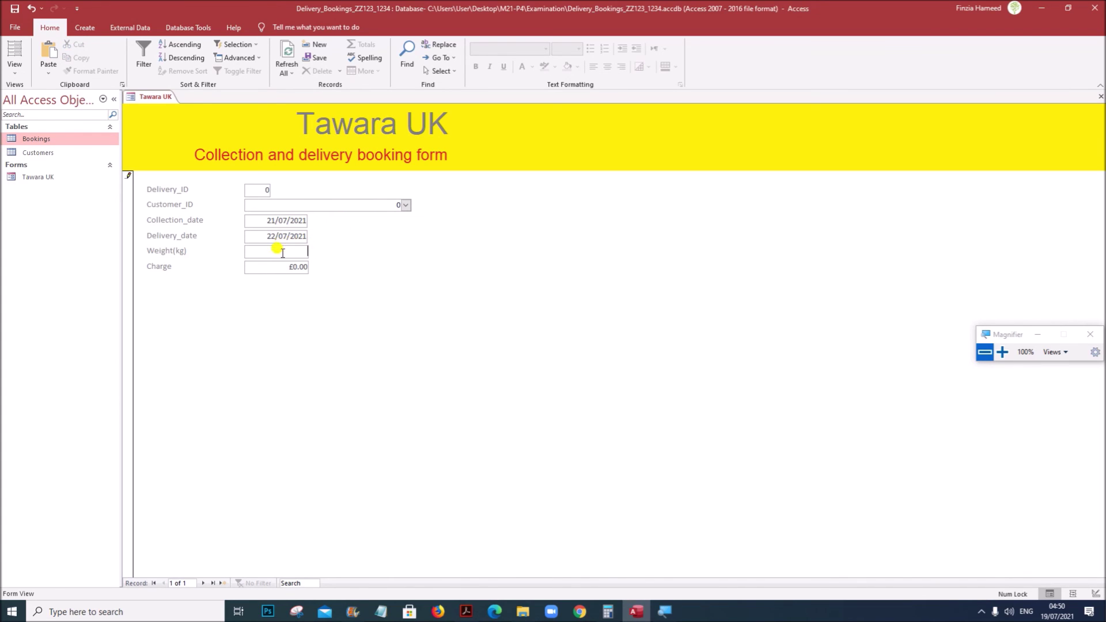
Set Collection_date to 19/07/2021 and move to Delivery_date to test its automatic filling.
click(287, 224)
click(313, 219)
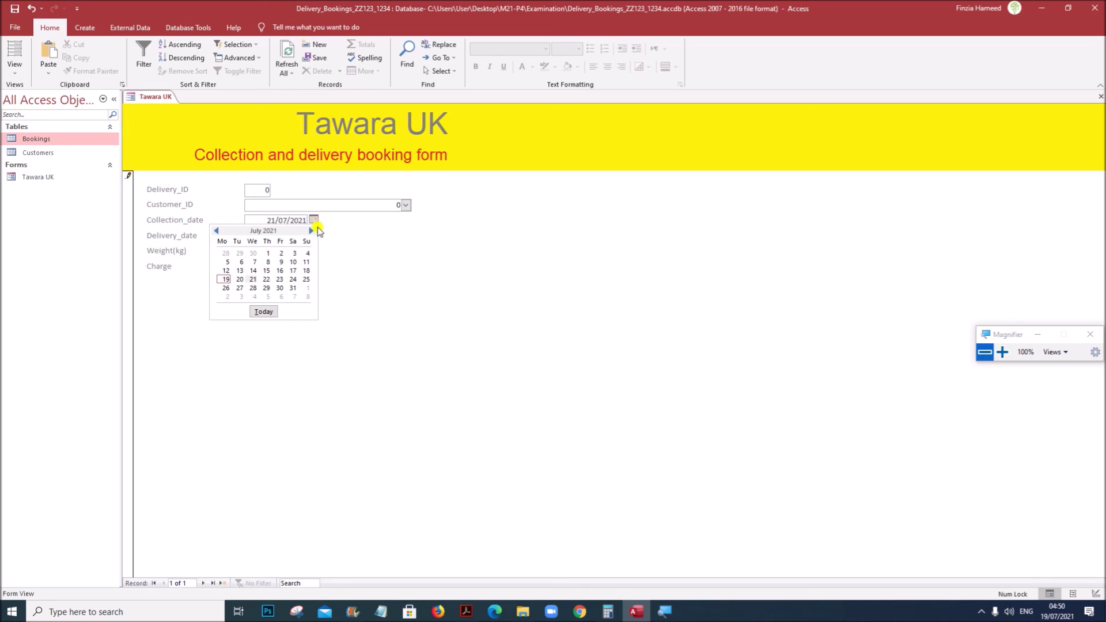
click(223, 281)
click(275, 235)
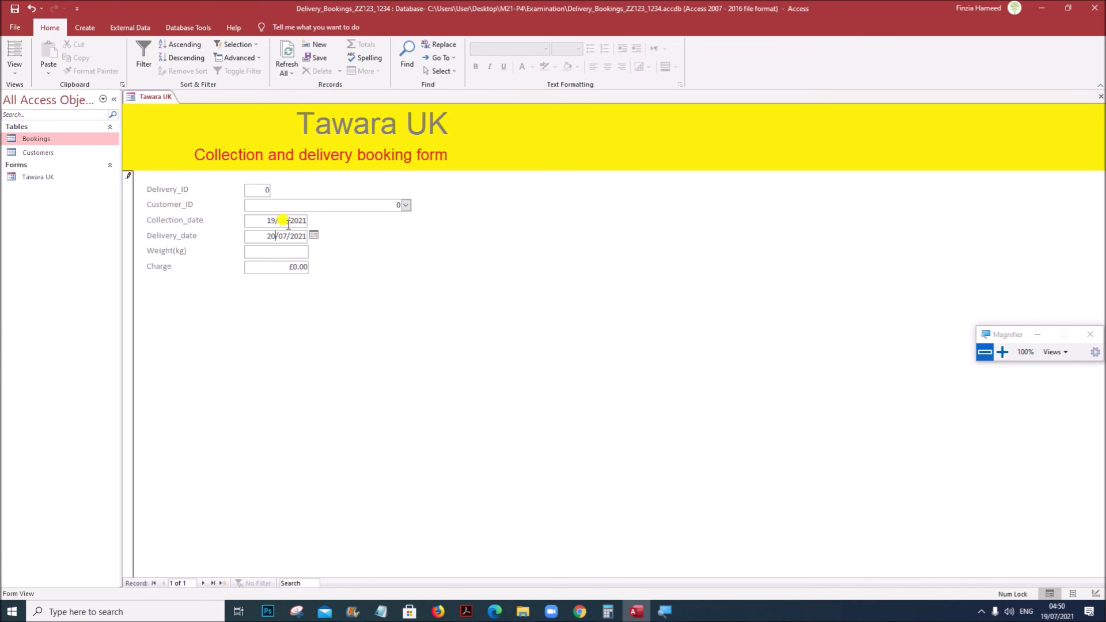
Set Collection_date to Saturday 17/07/2021 and move to Delivery_date to test how the Sunday is handled.
click(294, 221)
click(314, 221)
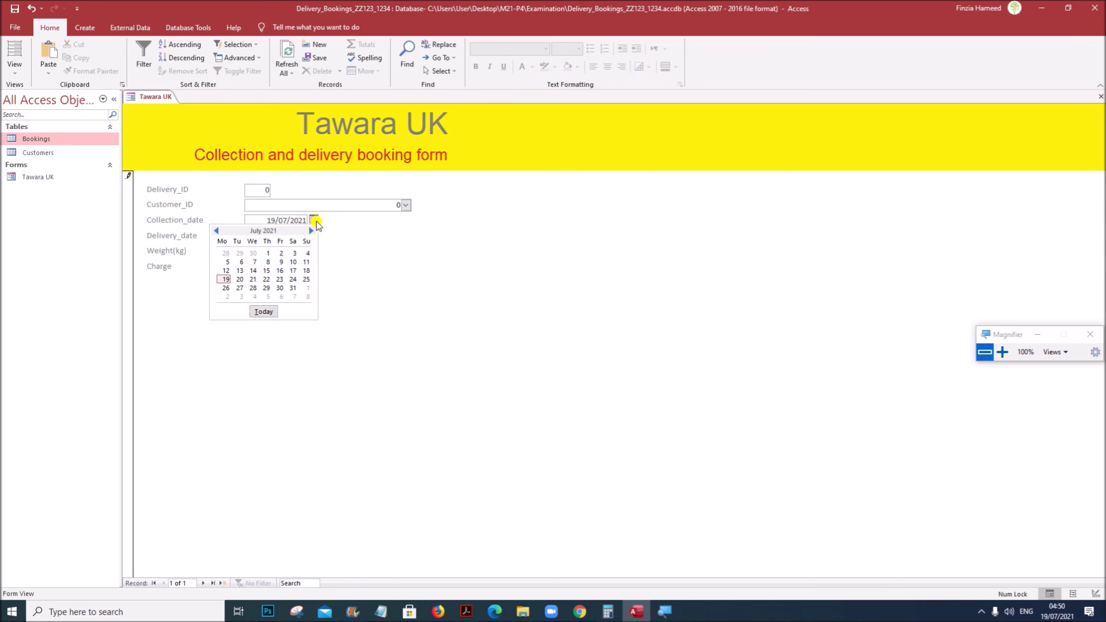
click(293, 273)
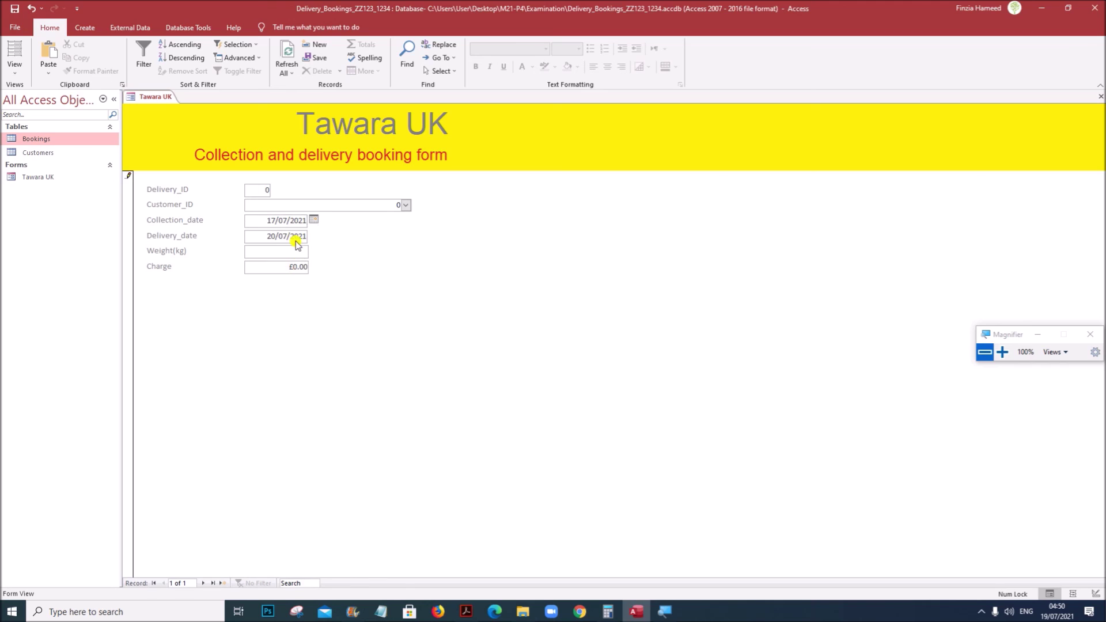
click(298, 240)
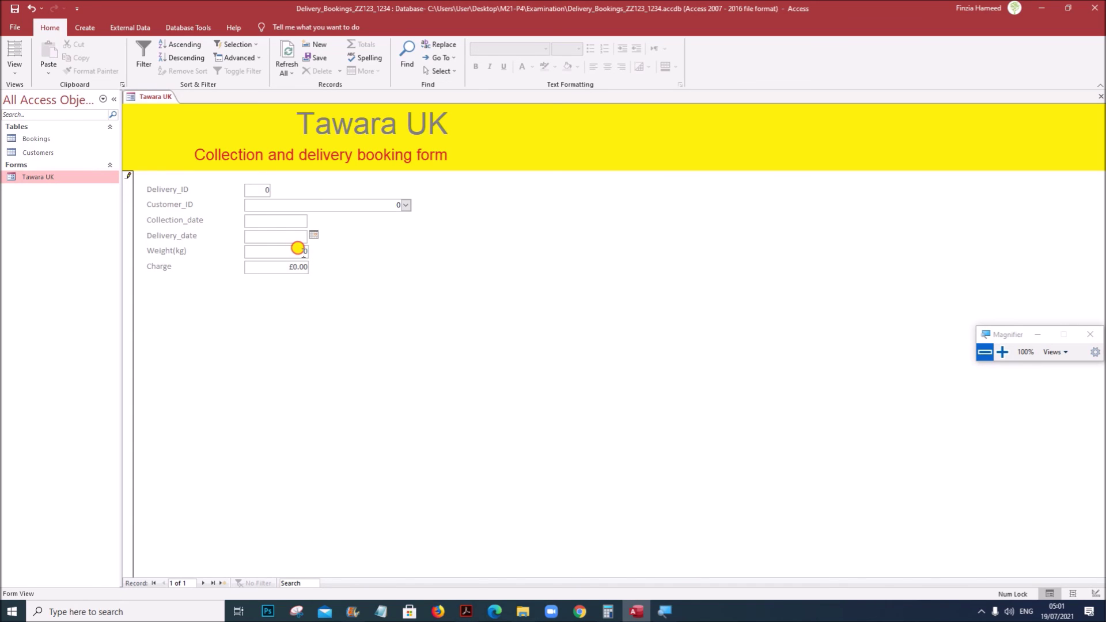
Test the automatic Charge calculation by entering Weight(kg) values of 0.5 and 1.5.
double_click(305, 252)
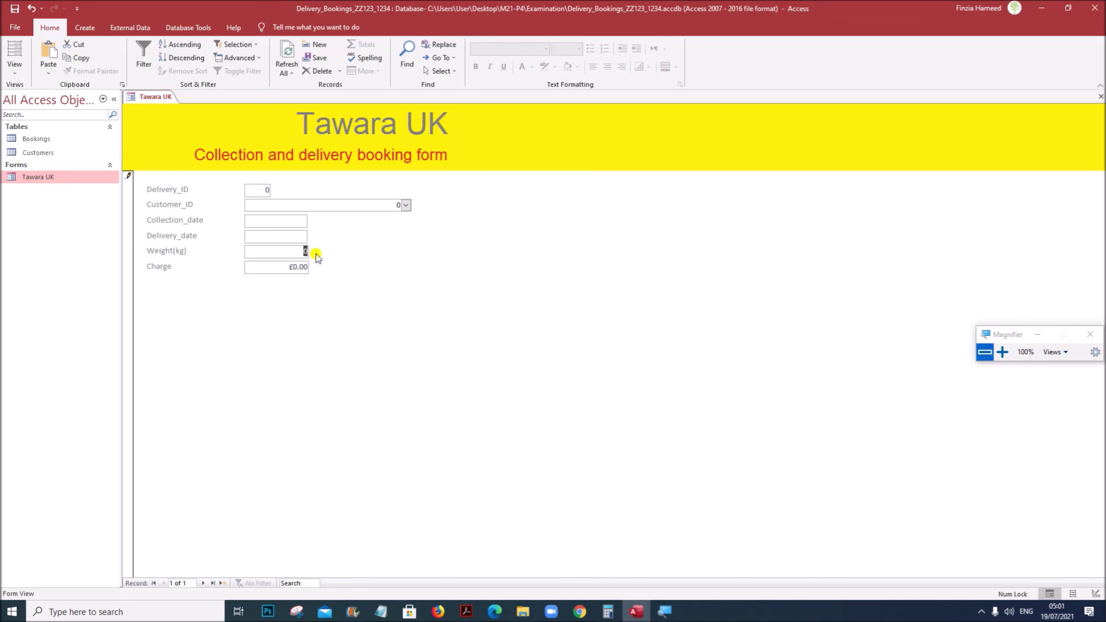
key(Right)
click(284, 267)
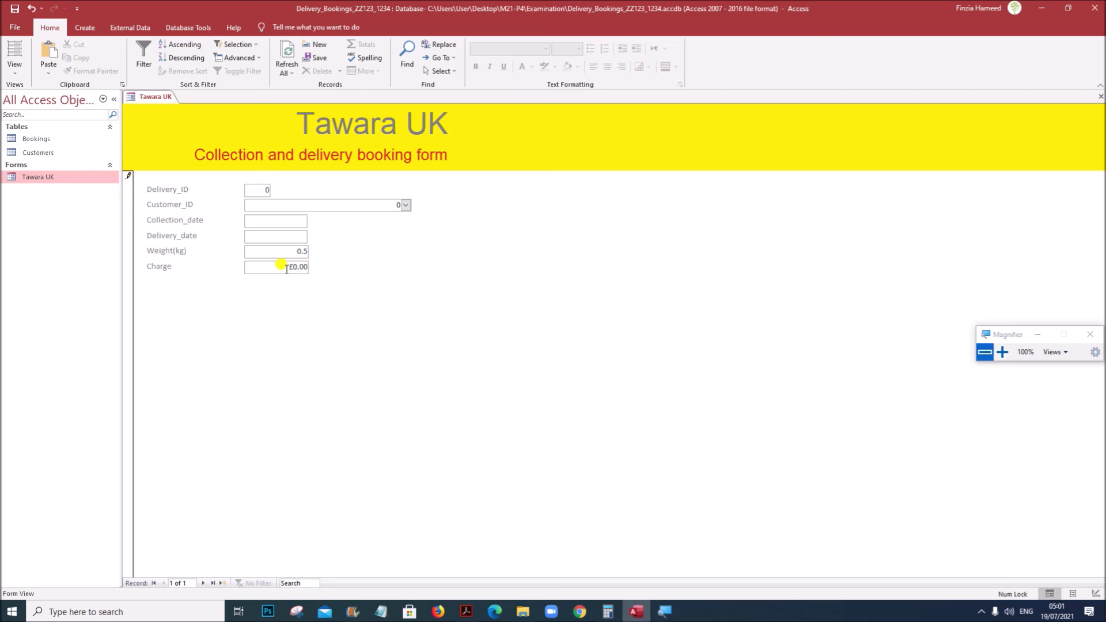
click(292, 252)
drag(292, 251, 358, 249)
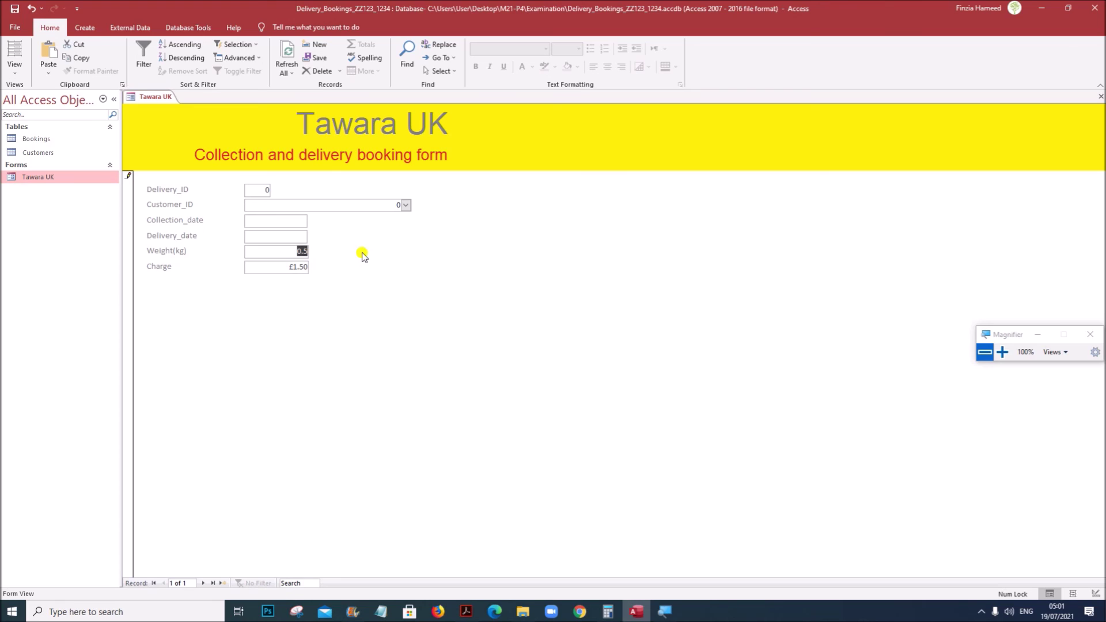
text(1)
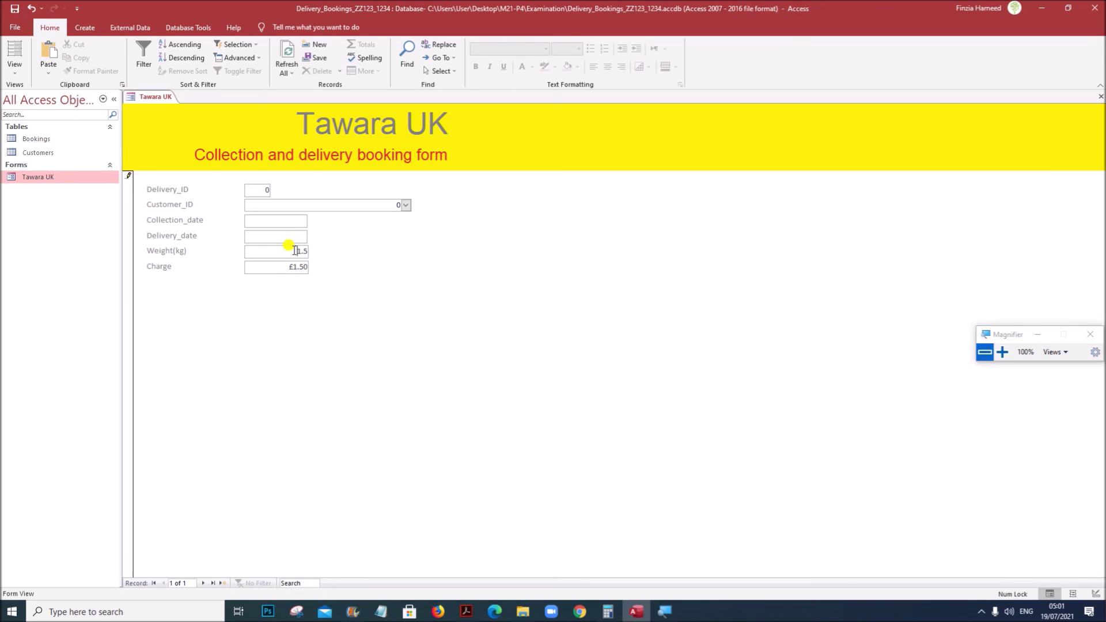
click(333, 205)
Test the automatic Charge with a Weight(kg) of 4, and reset the weight to 0.
drag(296, 251, 311, 251)
drag(305, 248, 312, 255)
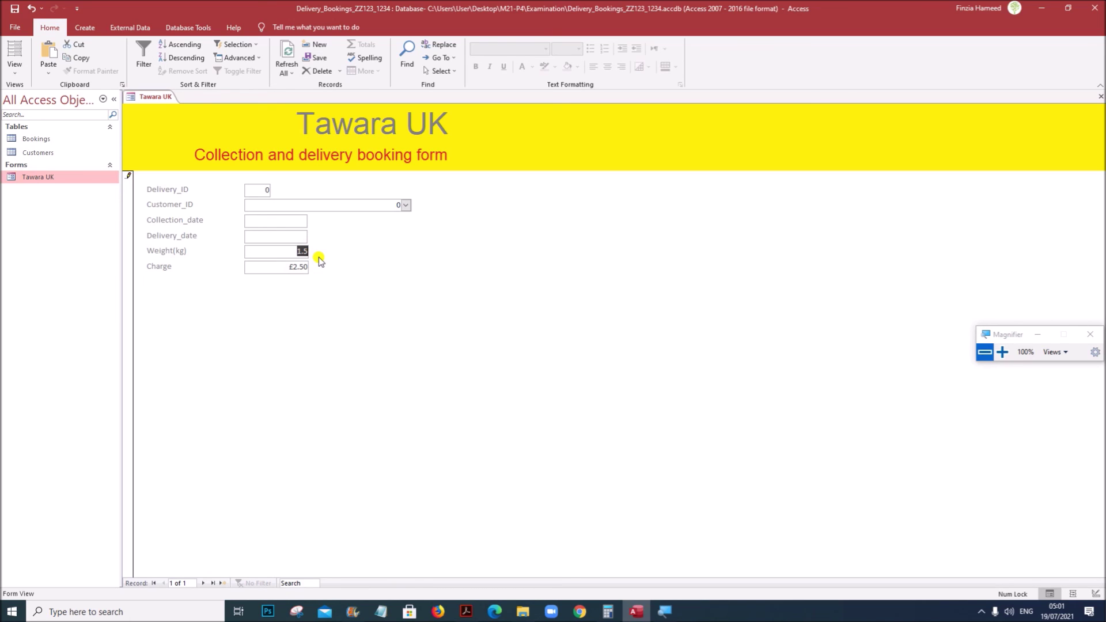
double_click(296, 266)
text(4)
click(276, 254)
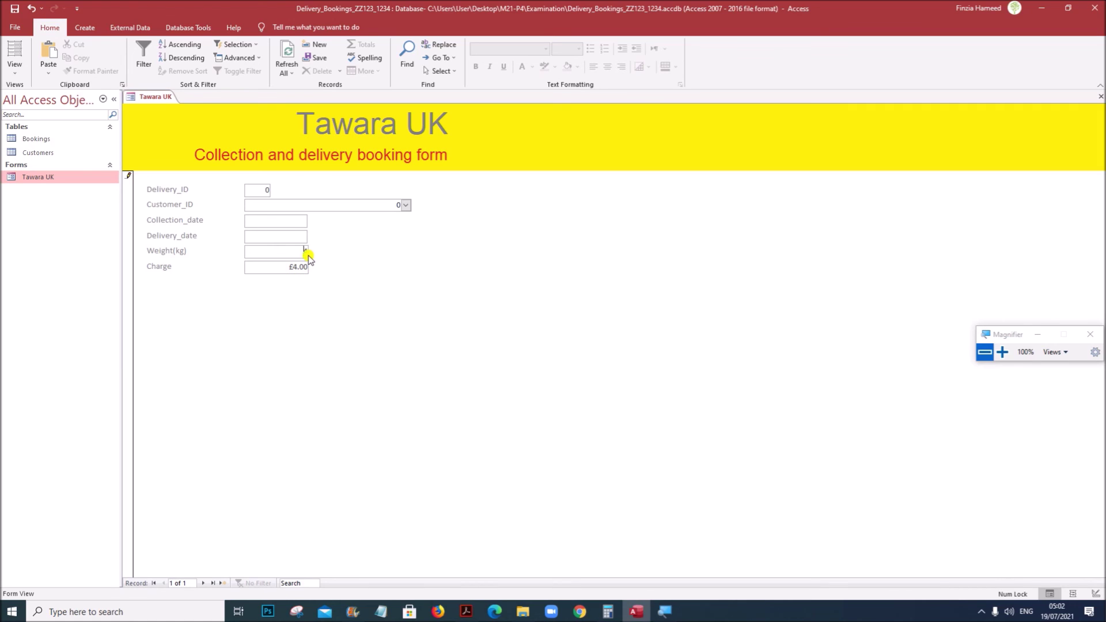
drag(299, 247, 331, 249)
click(273, 241)
Switch to the question paper PDF and go back to the sample booking form on page 4.
click(467, 611)
scroll(454, 473, down, 1)
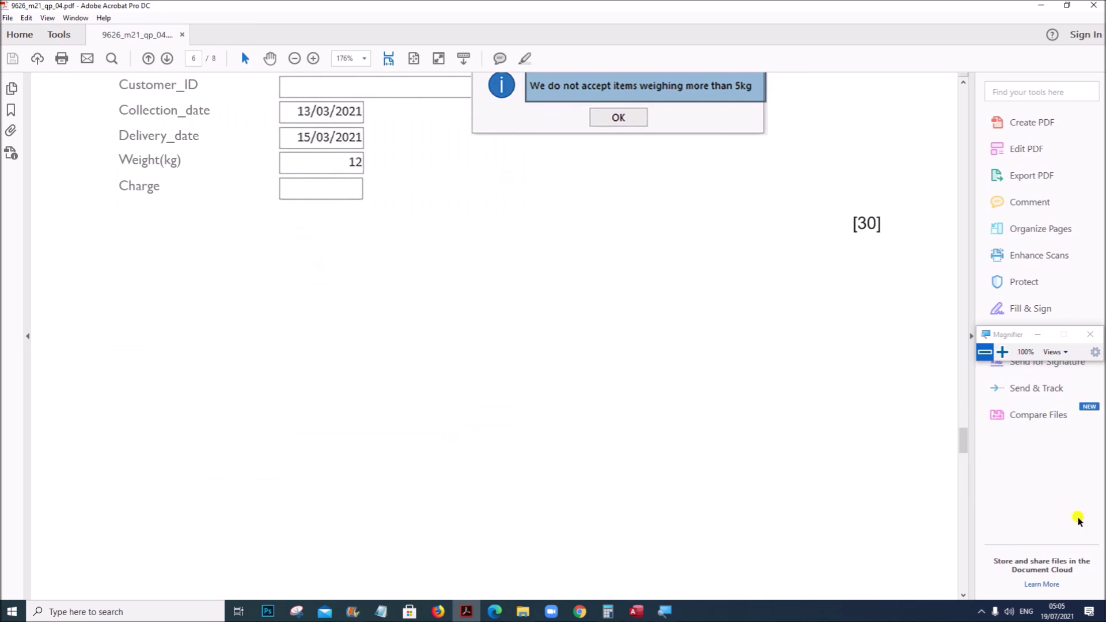
drag(961, 439, 968, 323)
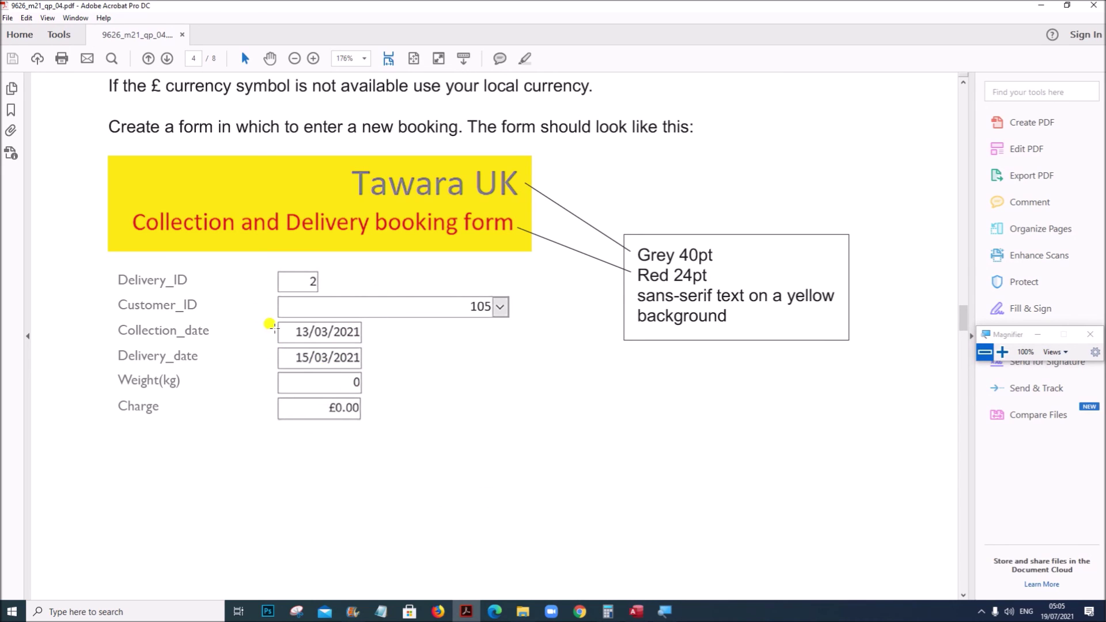
Return to Access, set Delivery_ID to 2 and choose the sample form's customer in Customer_ID, checking the drop-down list.
click(636, 611)
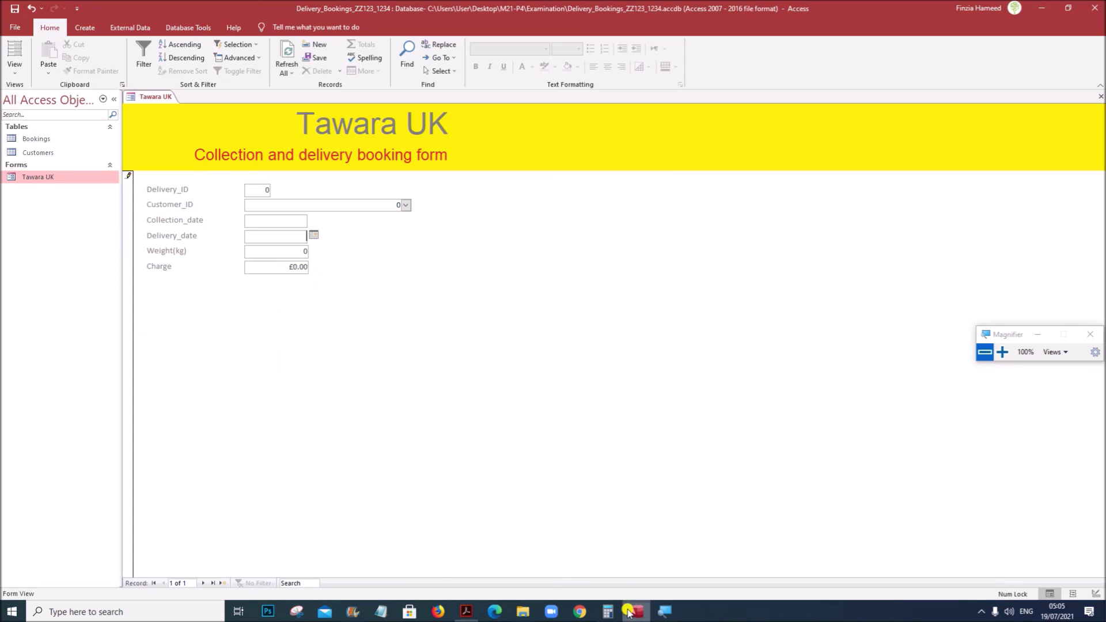
double_click(255, 190)
text(2)
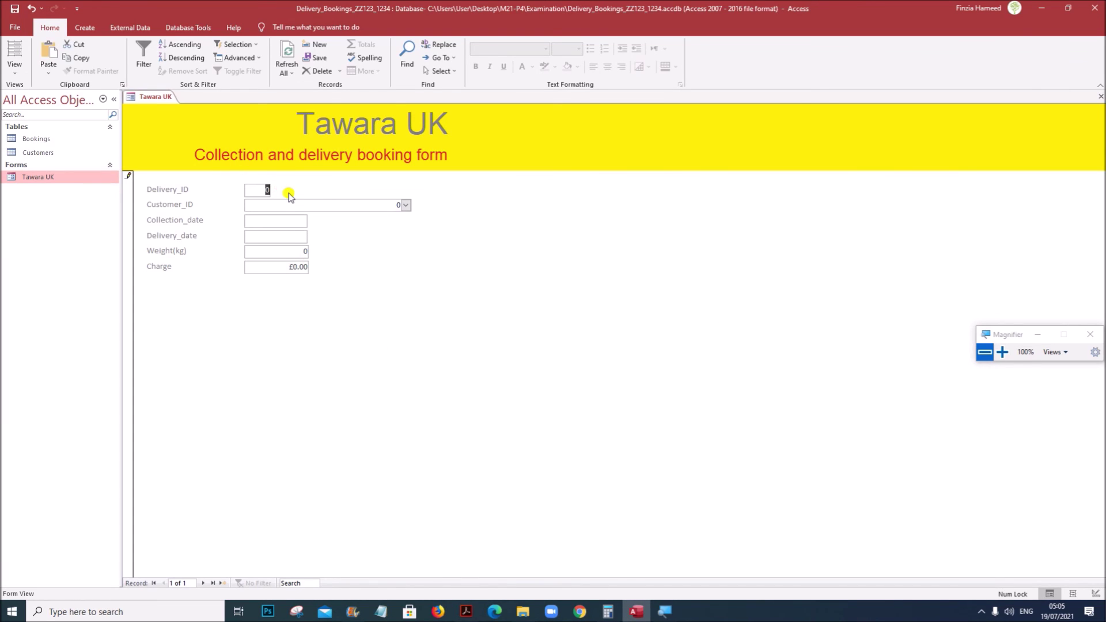
click(396, 206)
click(404, 206)
click(407, 207)
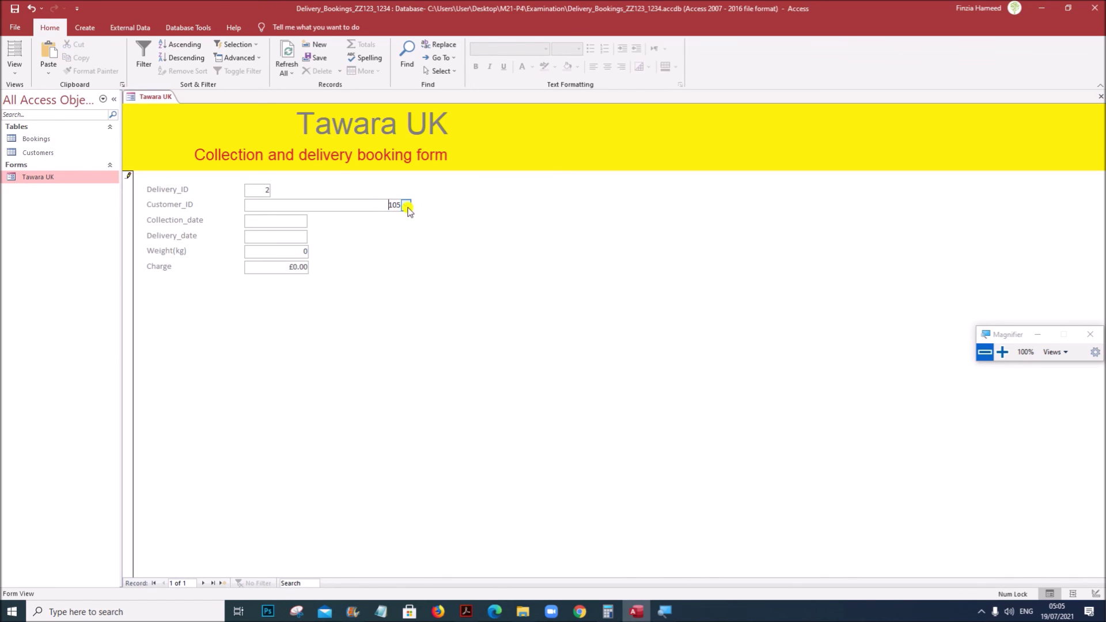
click(406, 206)
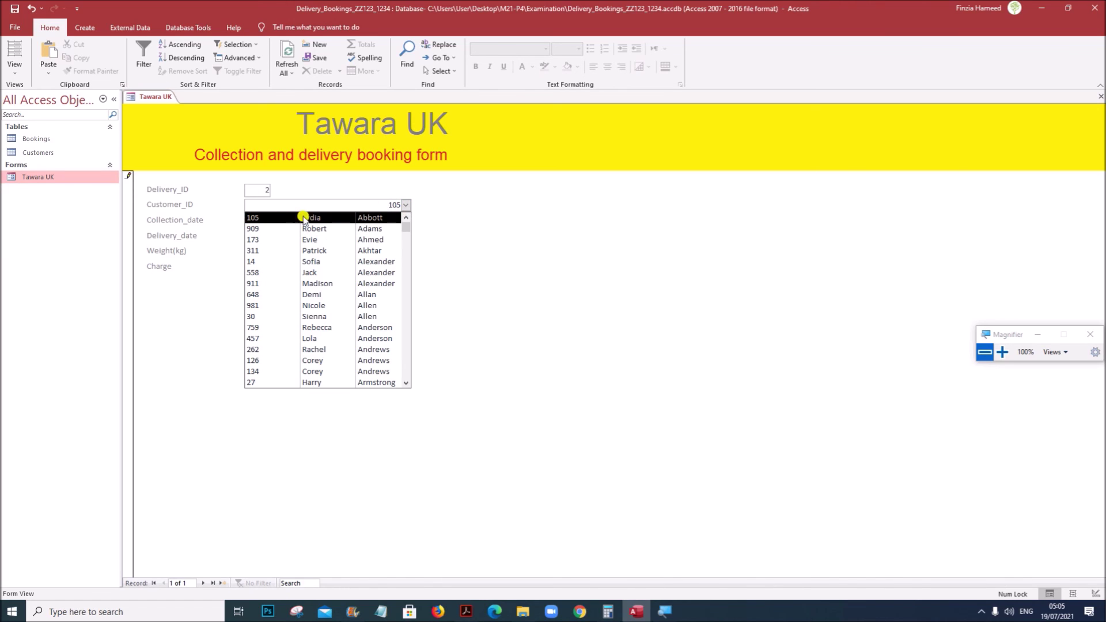
click(496, 190)
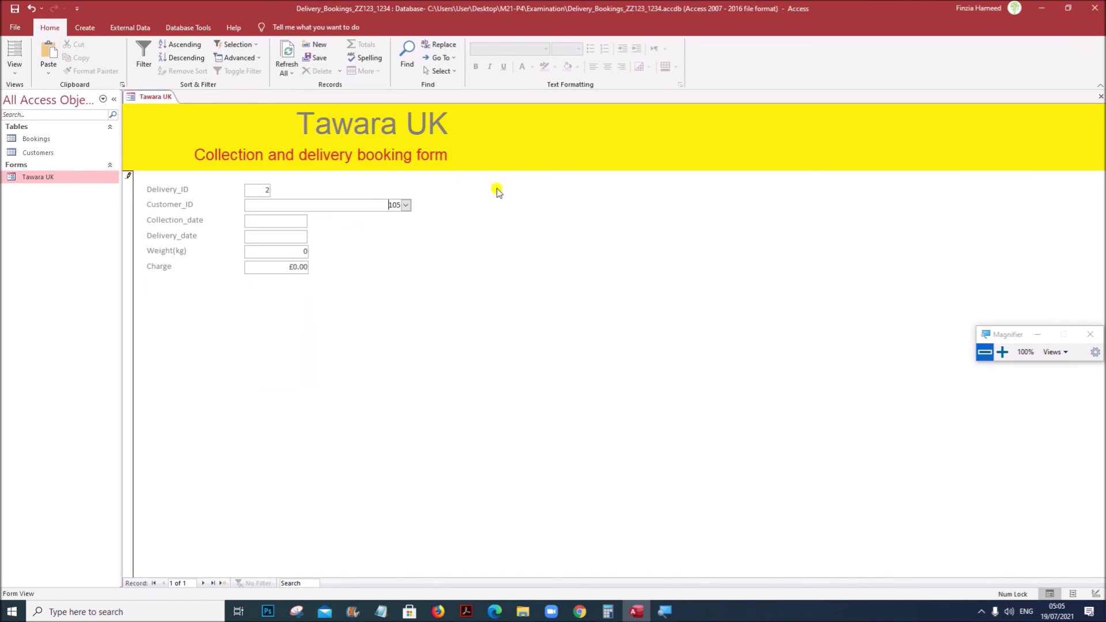
Set Collection_date to 13/03/2021 with the date picker, after checking the sample form in the question paper.
click(277, 221)
click(466, 612)
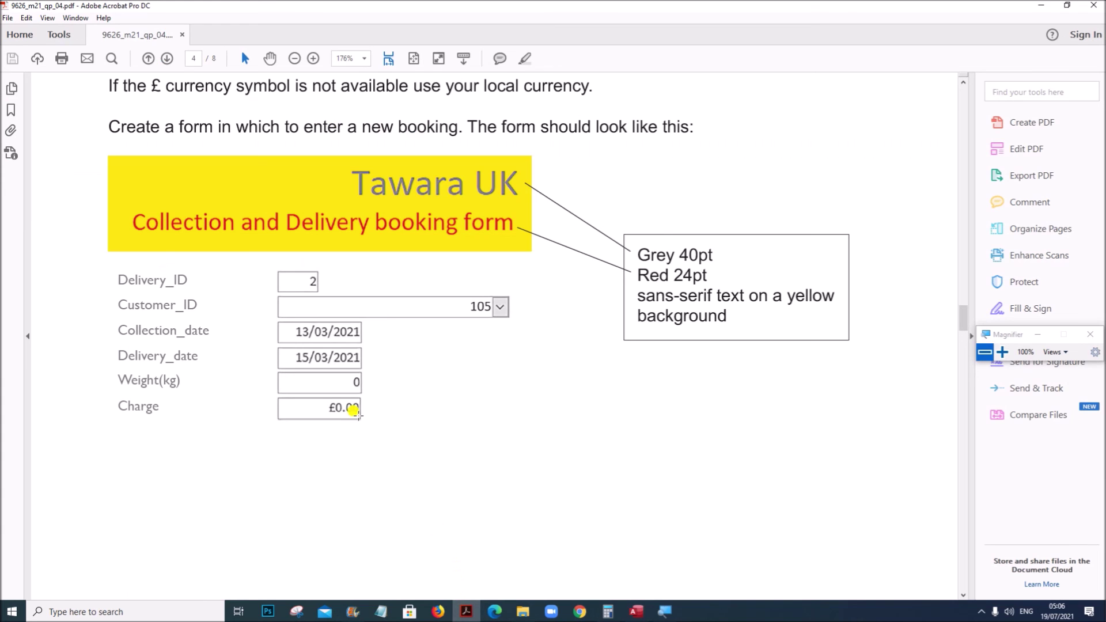
click(636, 611)
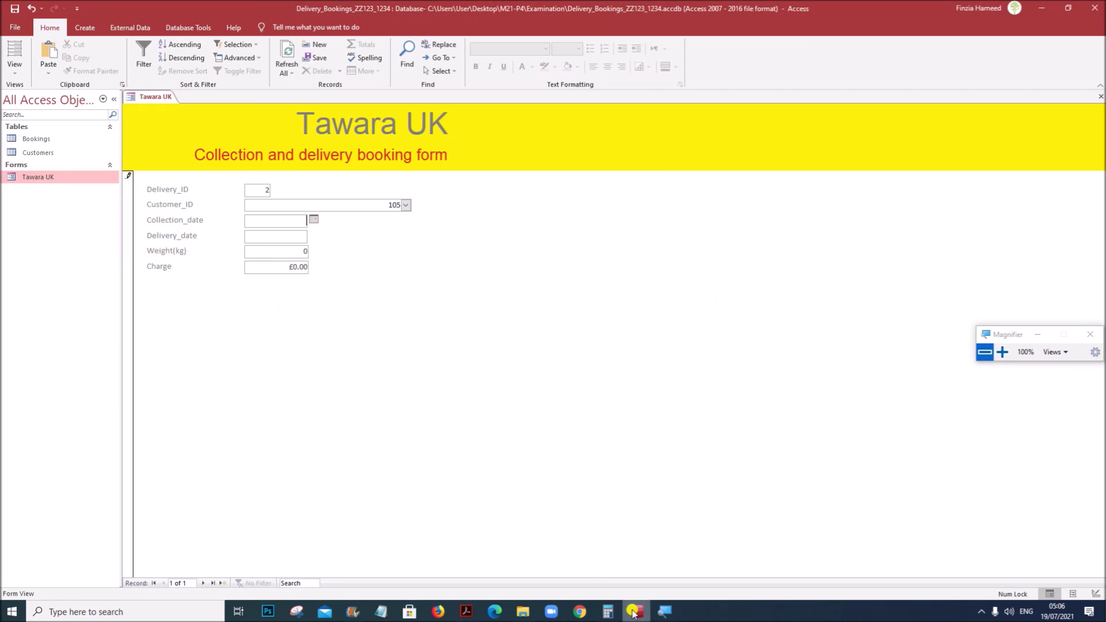
click(314, 220)
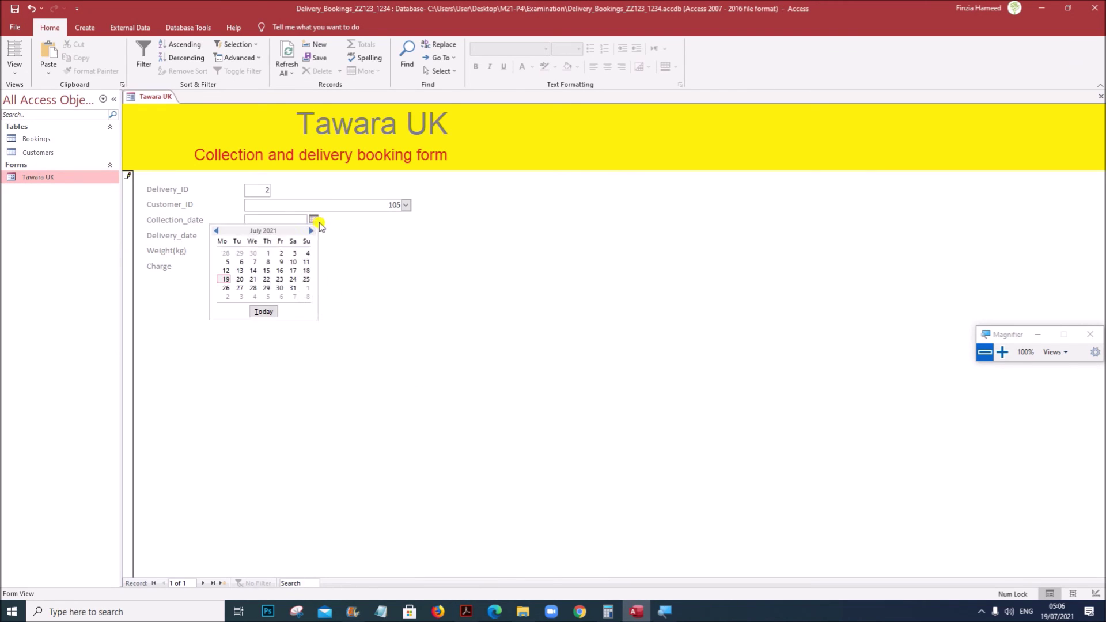
double_click(218, 231)
click(219, 231)
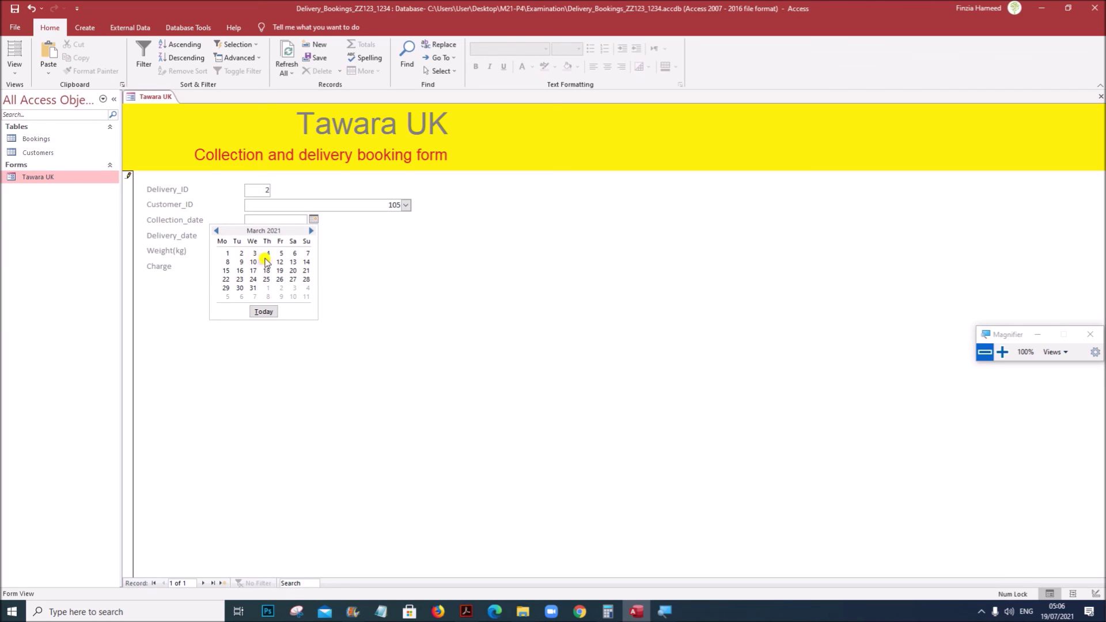
click(294, 262)
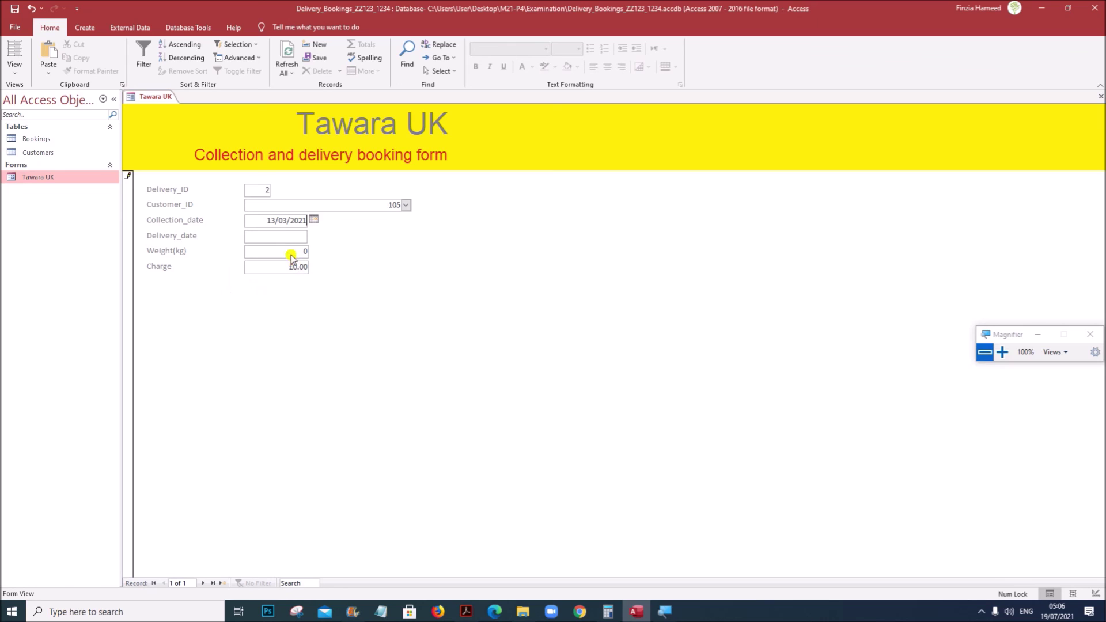
Fill Delivery_date with 15/03/2021 and compare the completed form with the sample in the question paper PDF.
click(281, 238)
text(14/03/2021)
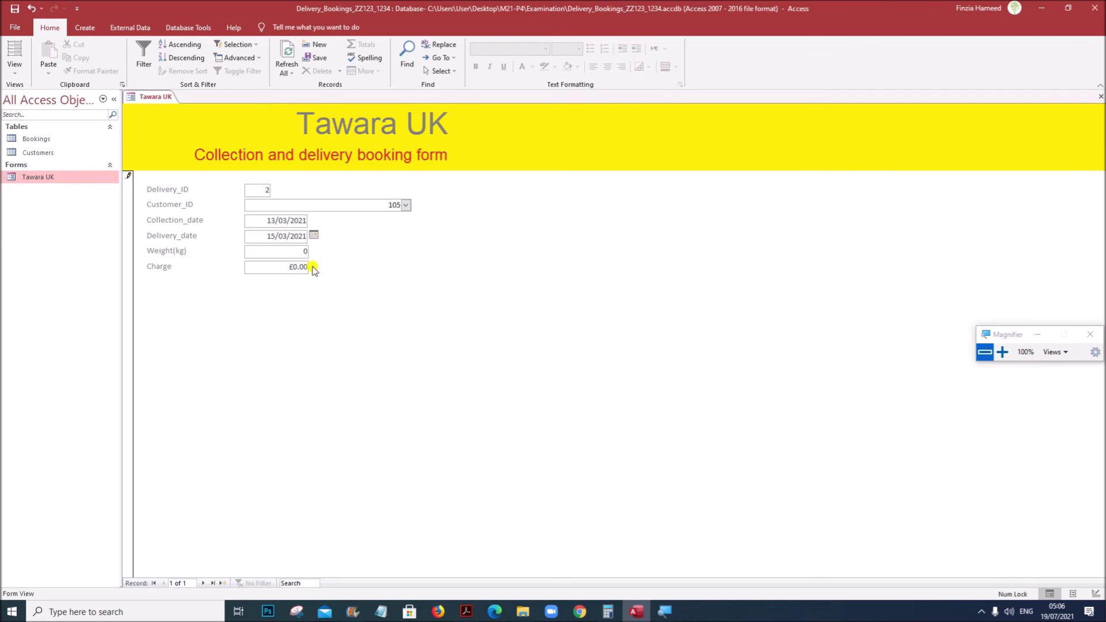
click(467, 612)
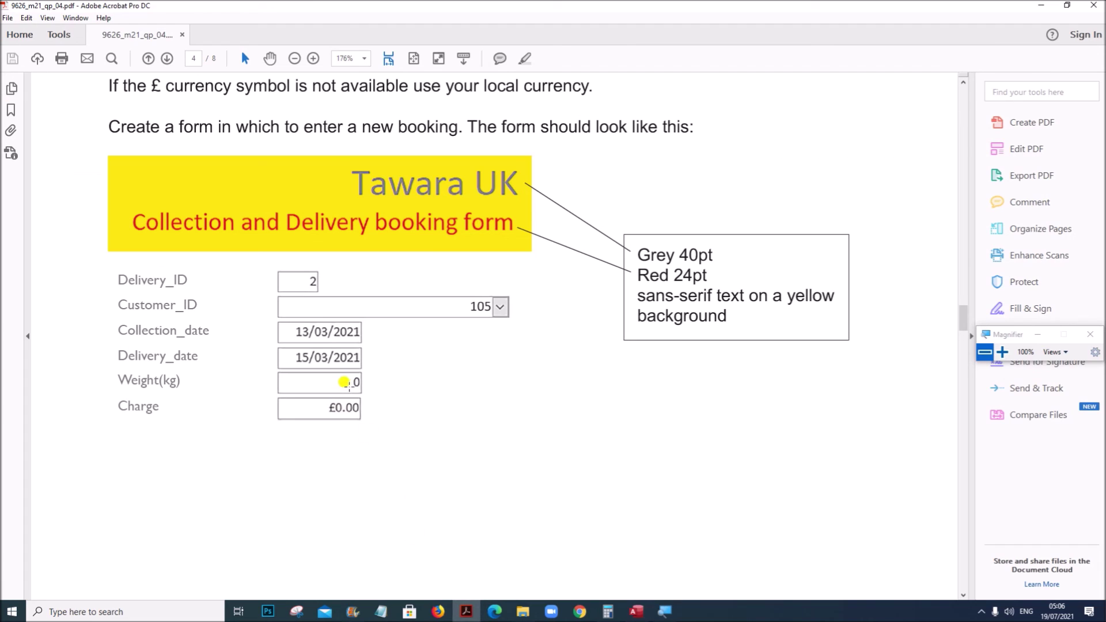
Return to the Tawara UK form in Access and check the Weight(kg) and Charge fields against the sample form.
click(636, 611)
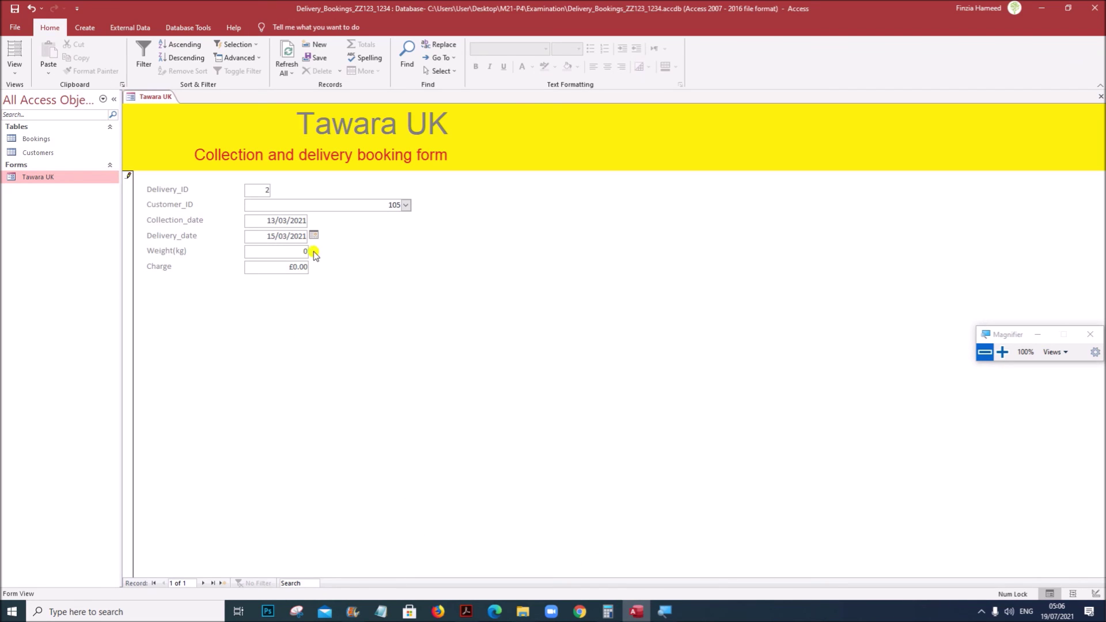
click(298, 246)
click(280, 269)
click(279, 252)
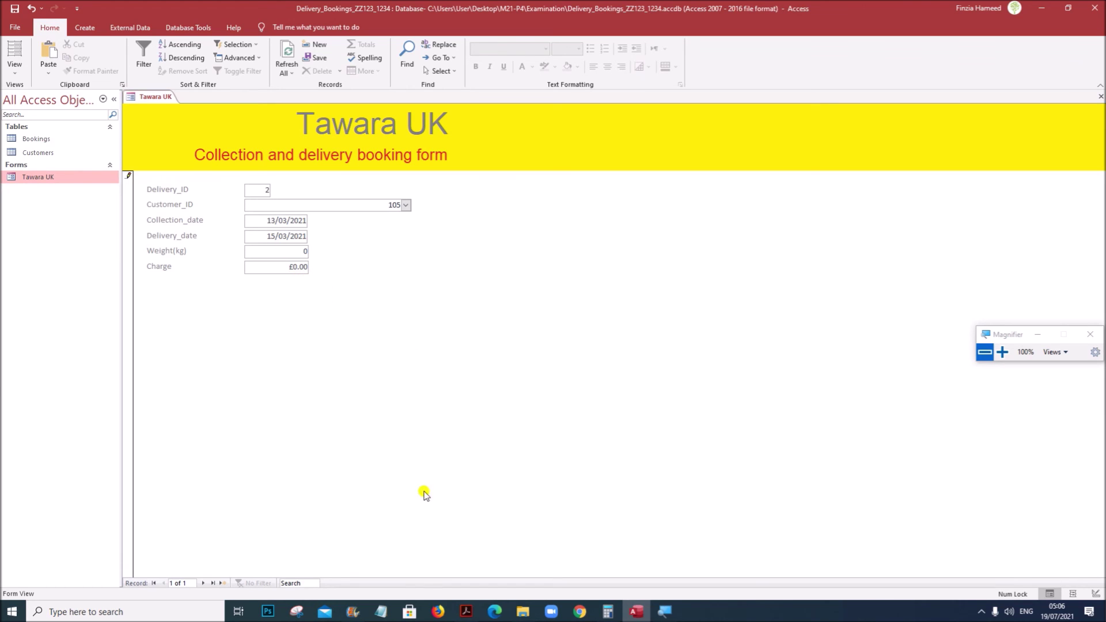
Switch to the question paper PDF and review the 14/03/2021 collection sample and the over-5 kg weight warning sample on page 6.
click(466, 611)
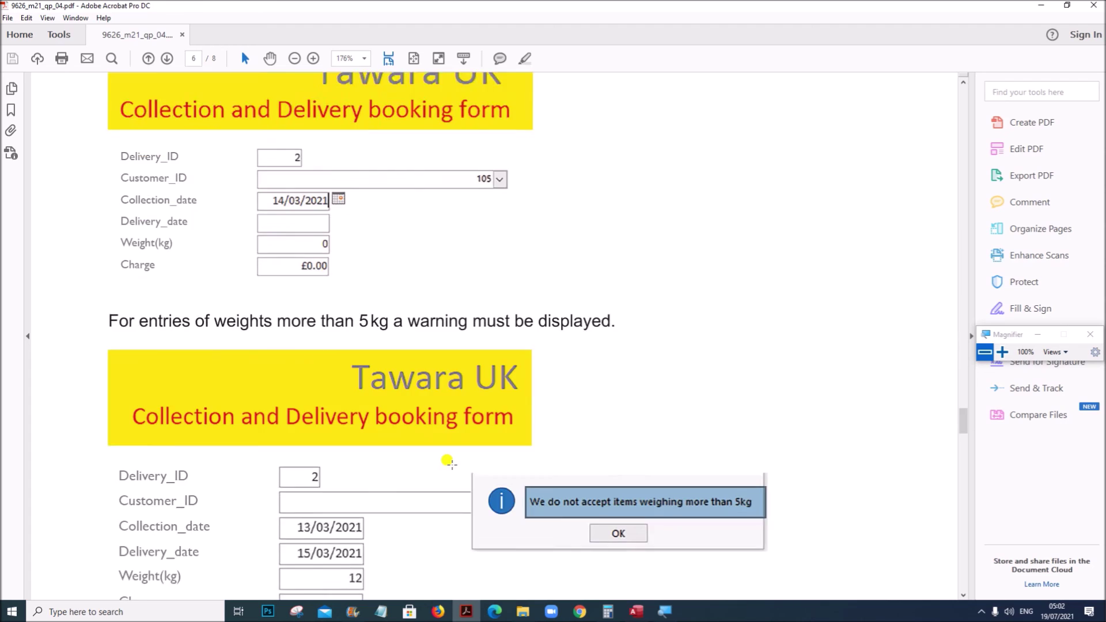
scroll(452, 465, down, 8)
scroll(452, 466, down, 5)
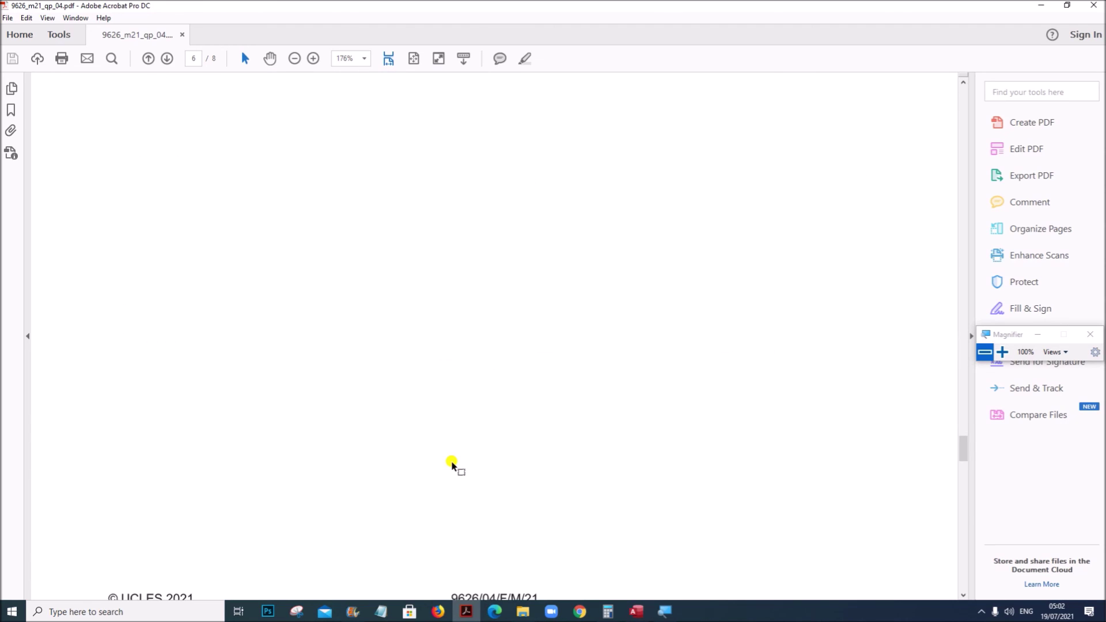
scroll(453, 465, up, 9)
scroll(452, 465, up, 3)
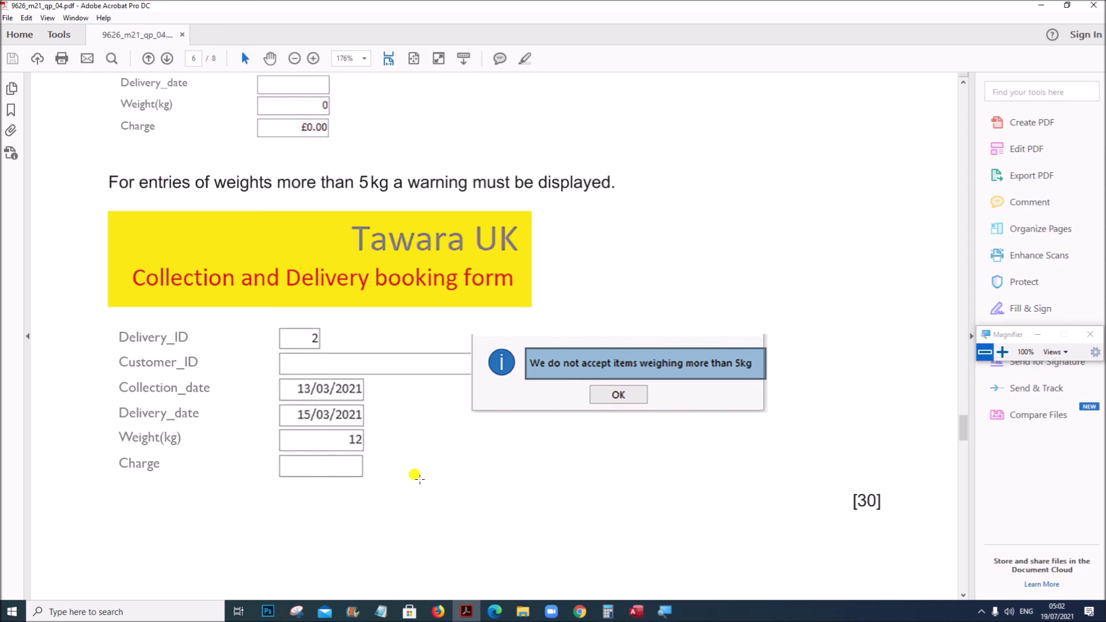
scroll(416, 475, up, 11)
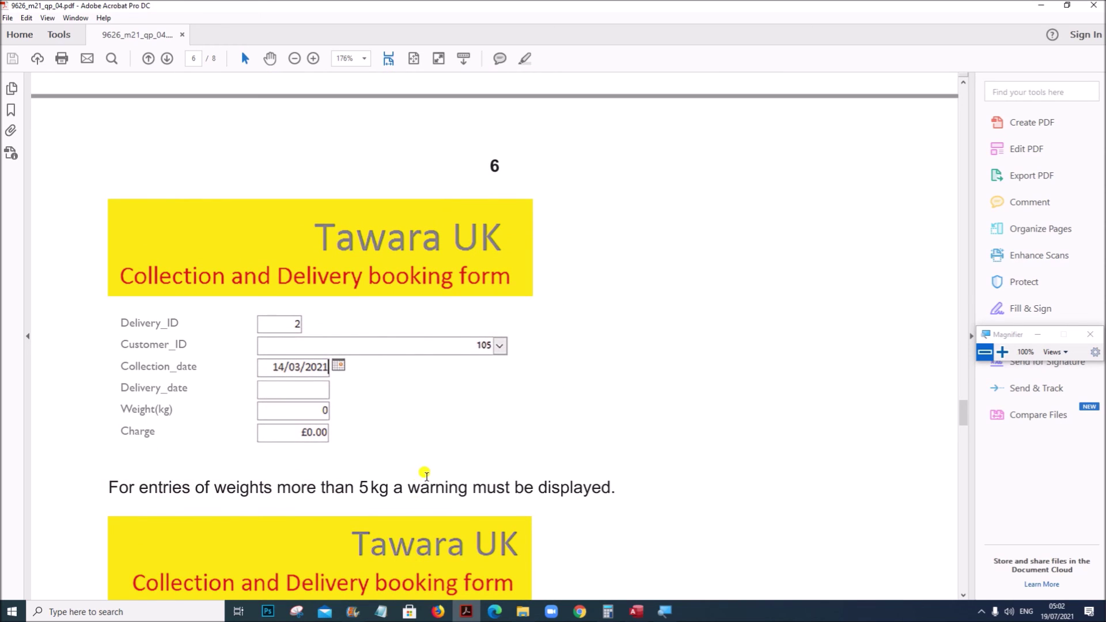
scroll(426, 474, down, 5)
scroll(489, 448, down, 20)
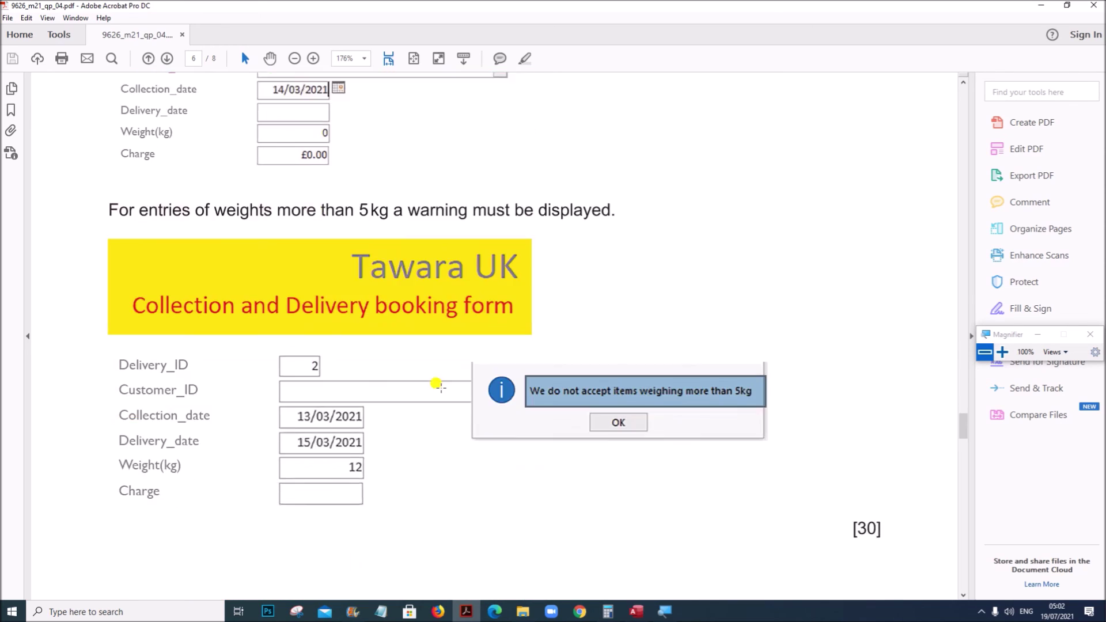
Check where the booking form task ends on page 6 and read the Task 4 mail merge instructions on page 7.
scroll(441, 396, down, 7)
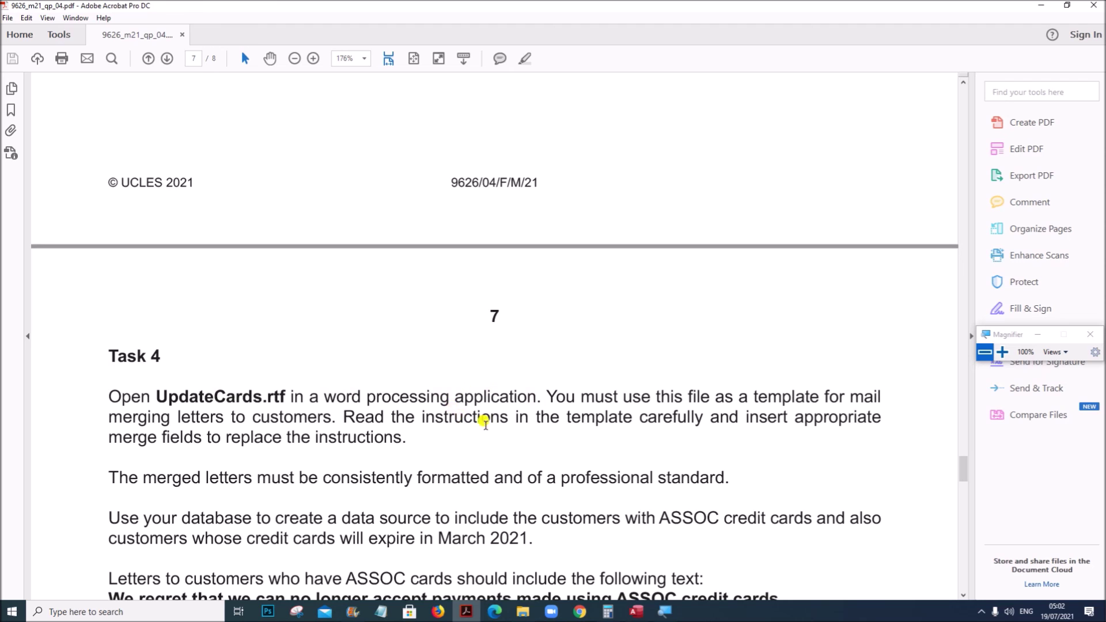
scroll(426, 417, up, 4)
scroll(429, 423, up, 15)
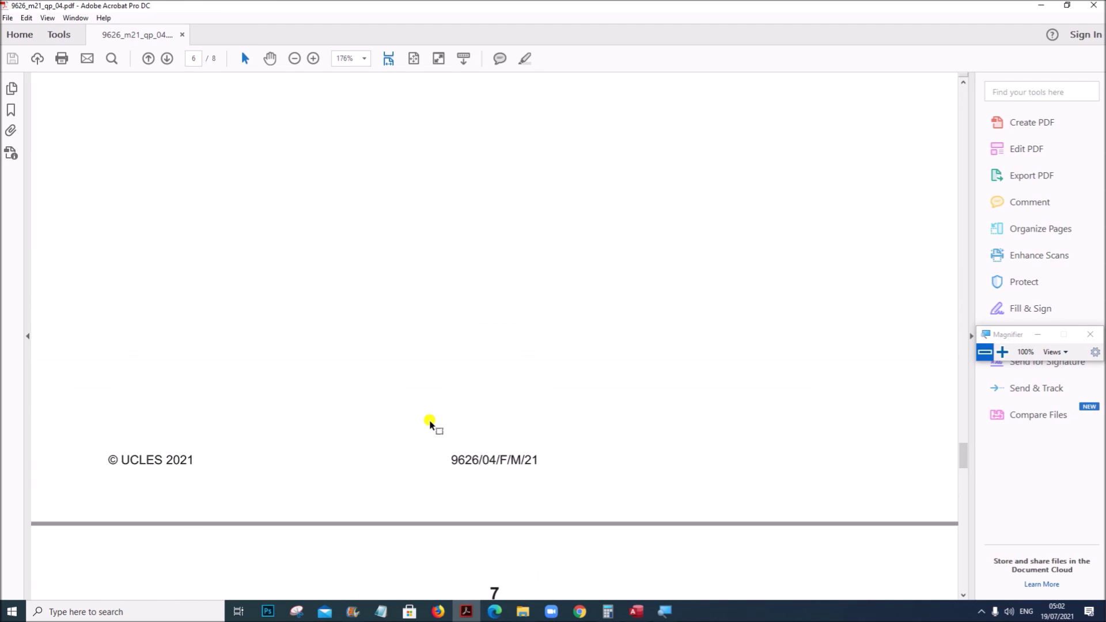
scroll(472, 422, up, 3)
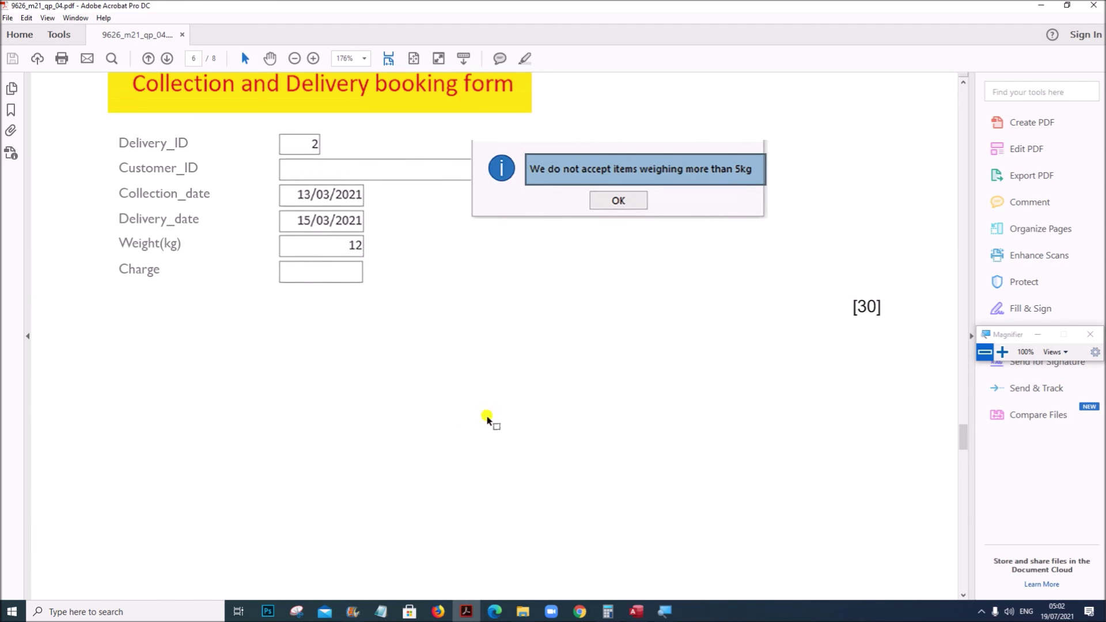
scroll(490, 420, down, 5)
scroll(488, 416, down, 15)
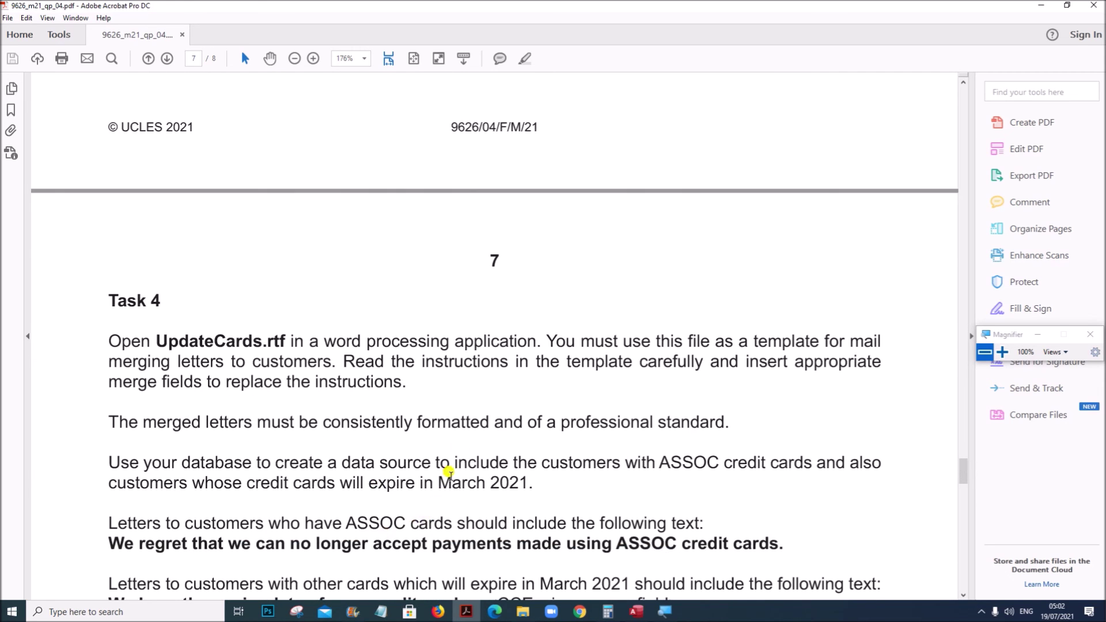
scroll(504, 377, up, 2)
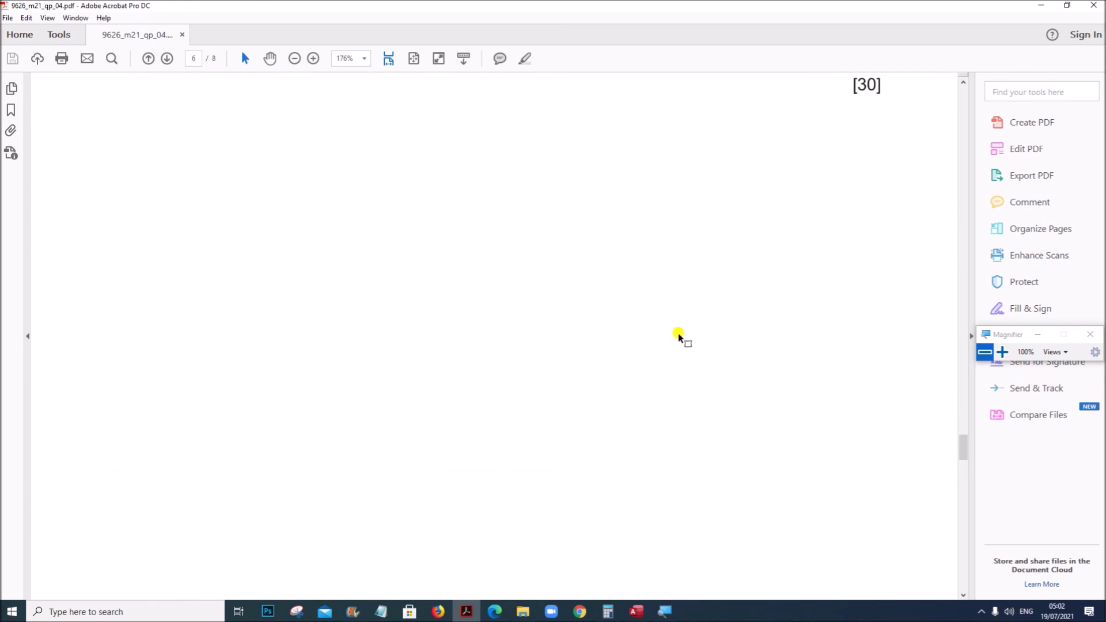